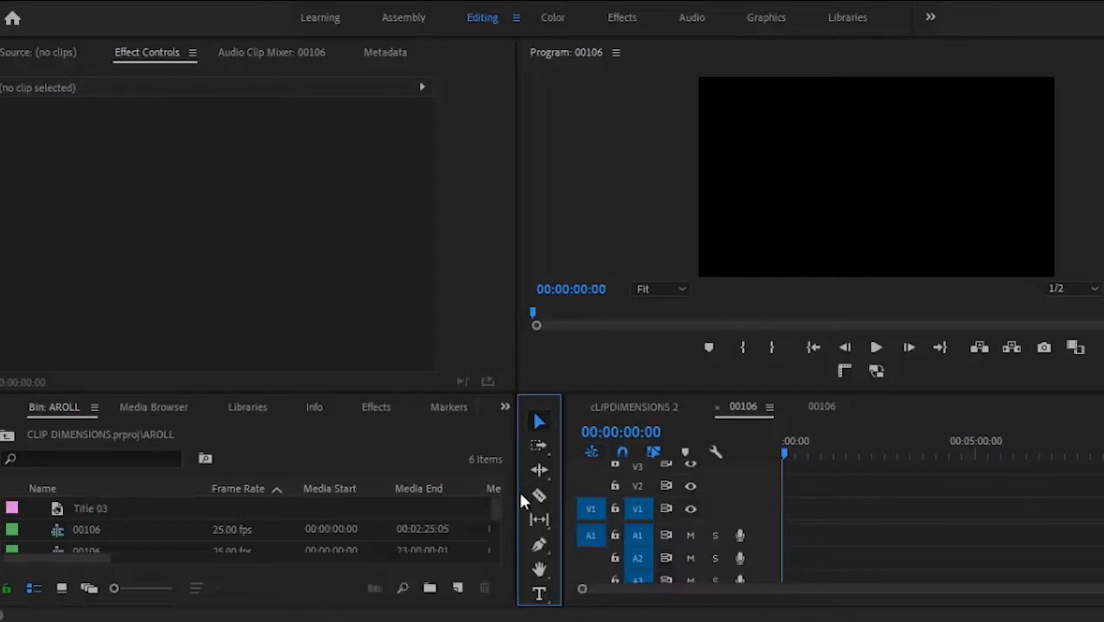
Step: Choose the Rectangle Tool from the Pen tool's shape flyout
left_click(538, 547)
left_click(536, 553)
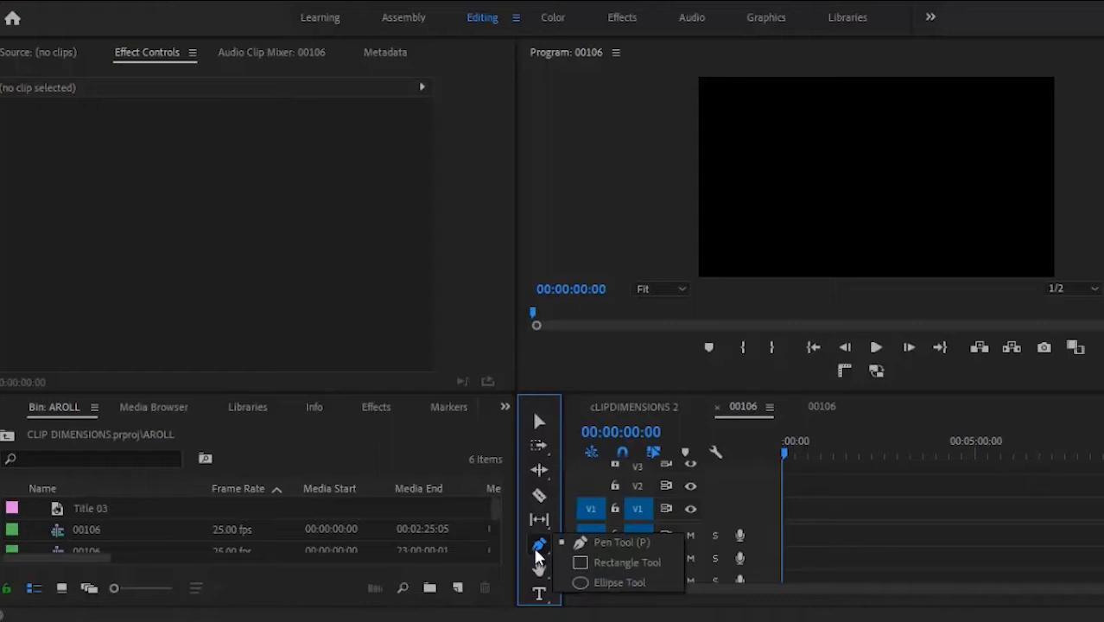
left_click(624, 562)
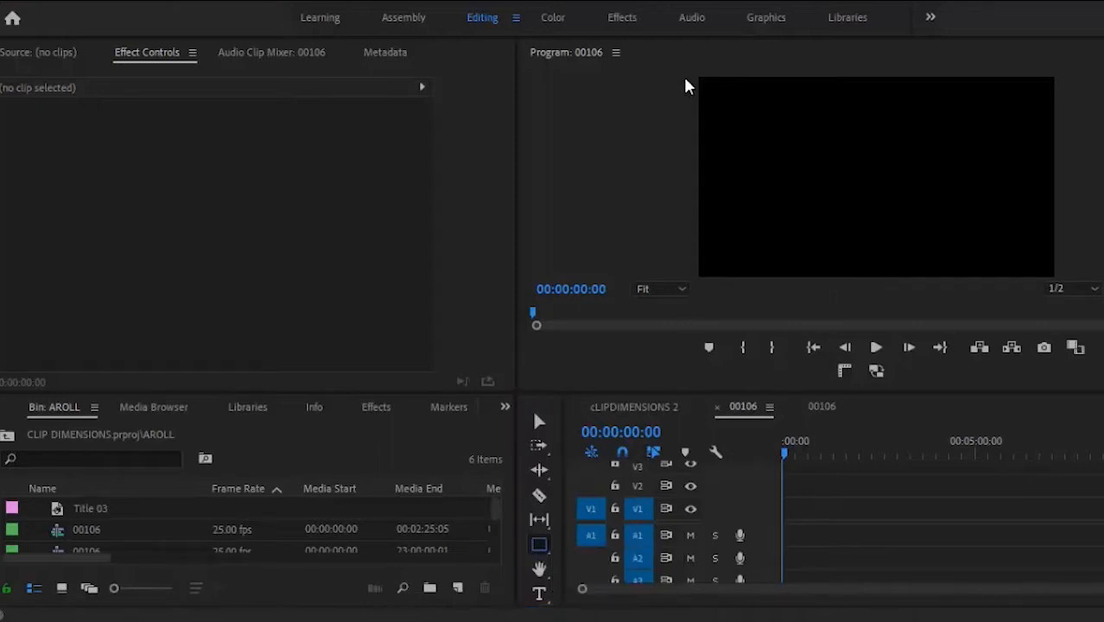
Step: Draw a white full-frame rectangle and a centred ellipse, undoing the stray extra shape
left_click_drag(705, 83, 1056, 288)
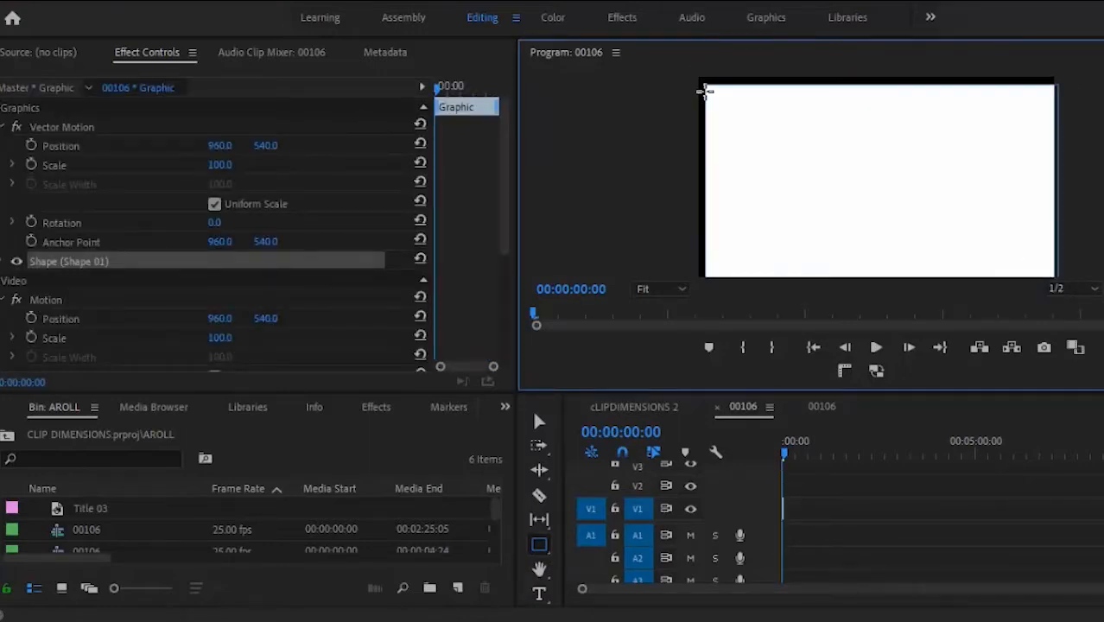
left_click_drag(702, 81, 691, 78)
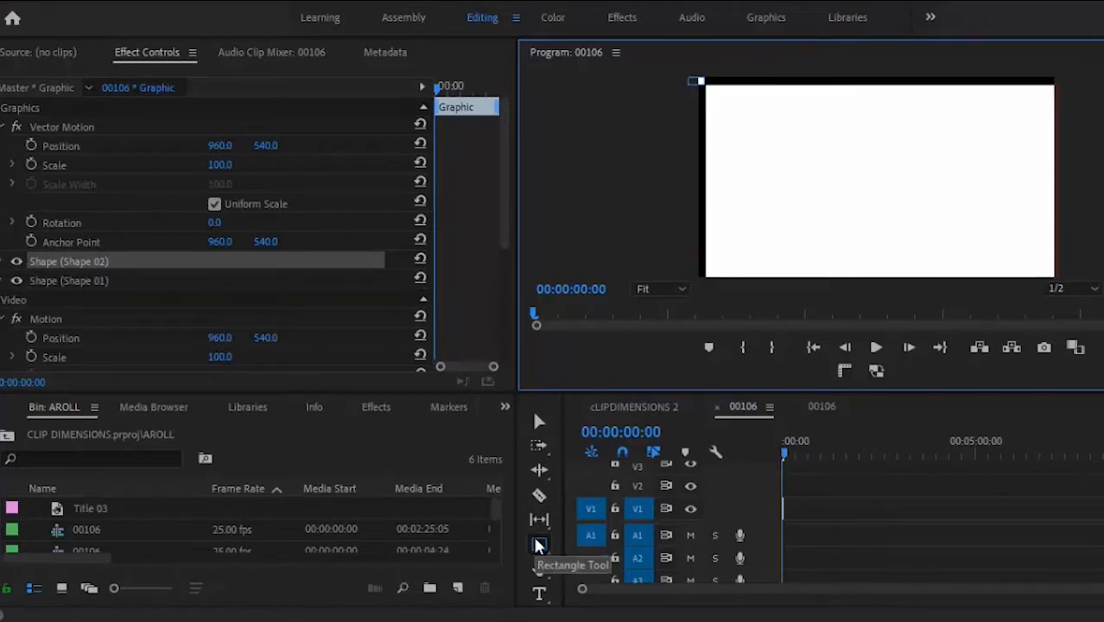
left_click_drag(539, 545, 575, 560)
left_click(590, 581)
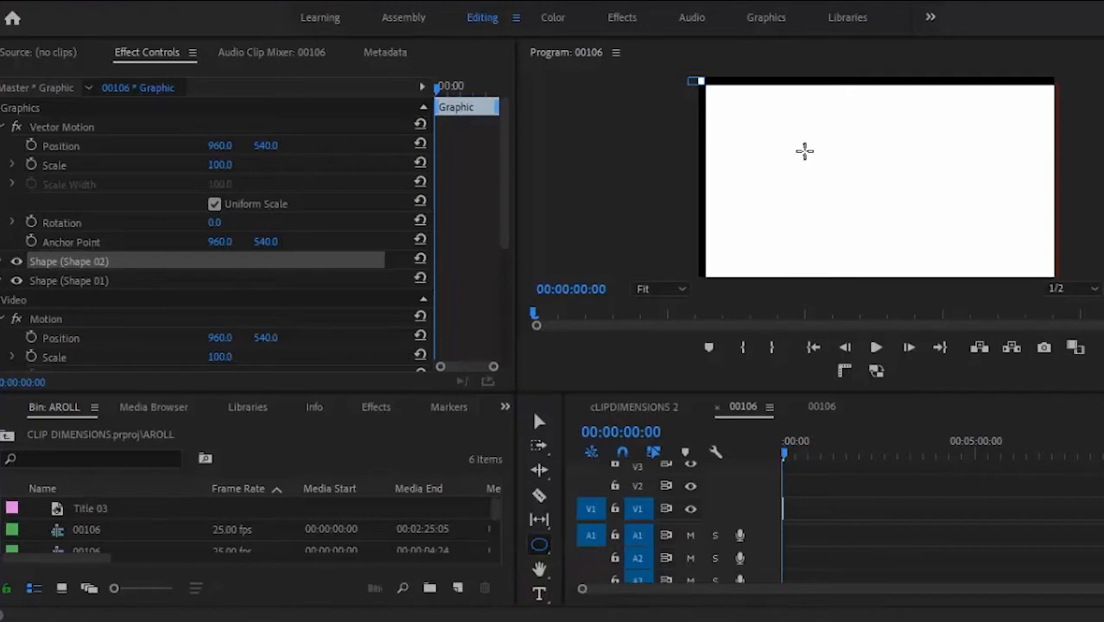
mouse_move(803, 151)
left_mouse_down()
mouse_move(904, 233)
mouse_move(958, 235)
left_mouse_up()
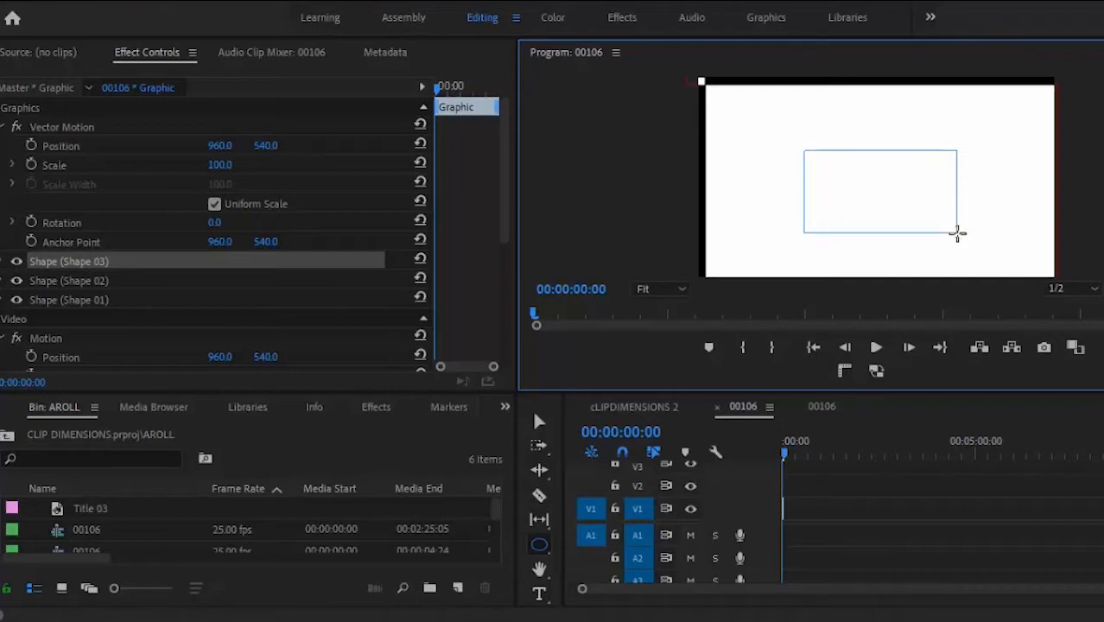
key("ctrl+z")
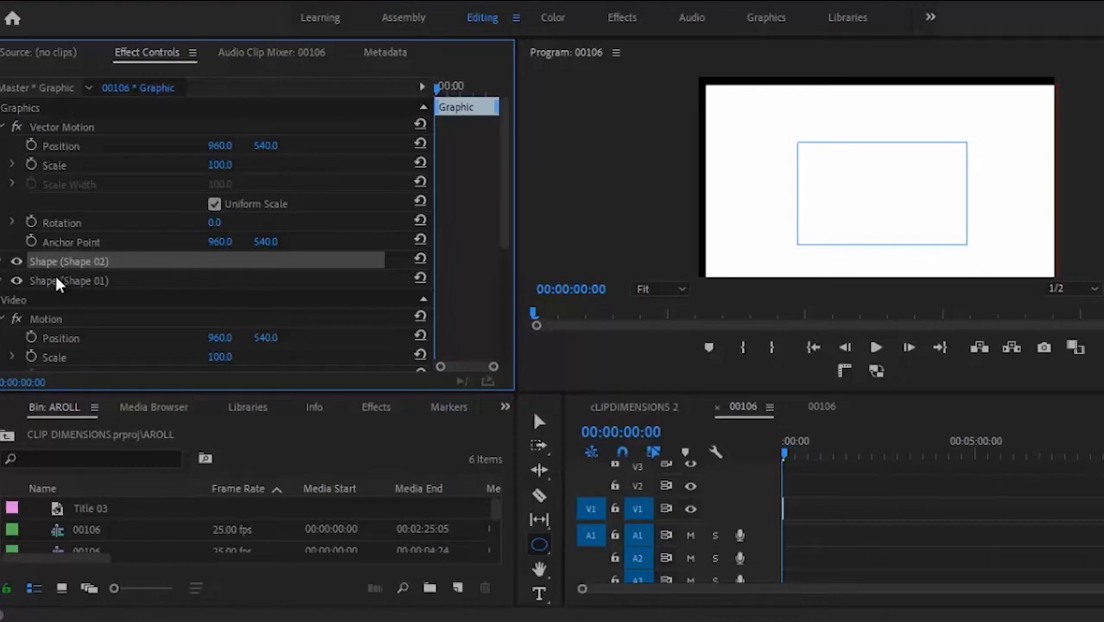
Step: Give the Shape 02 ellipse a dark red B40B0B fill
left_click(12, 262)
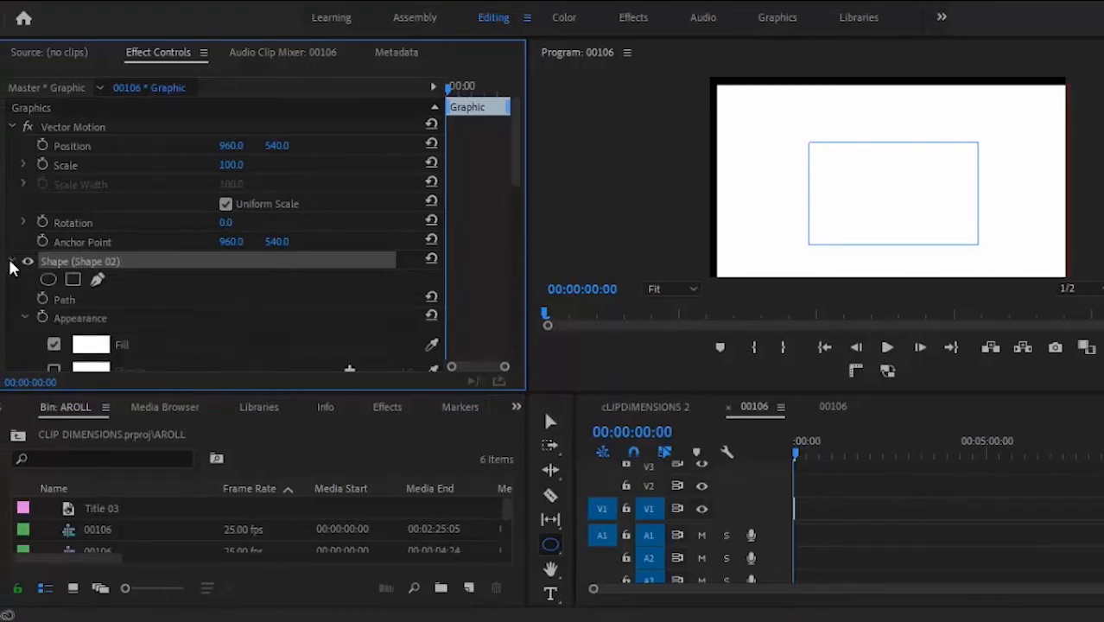
left_click(92, 345)
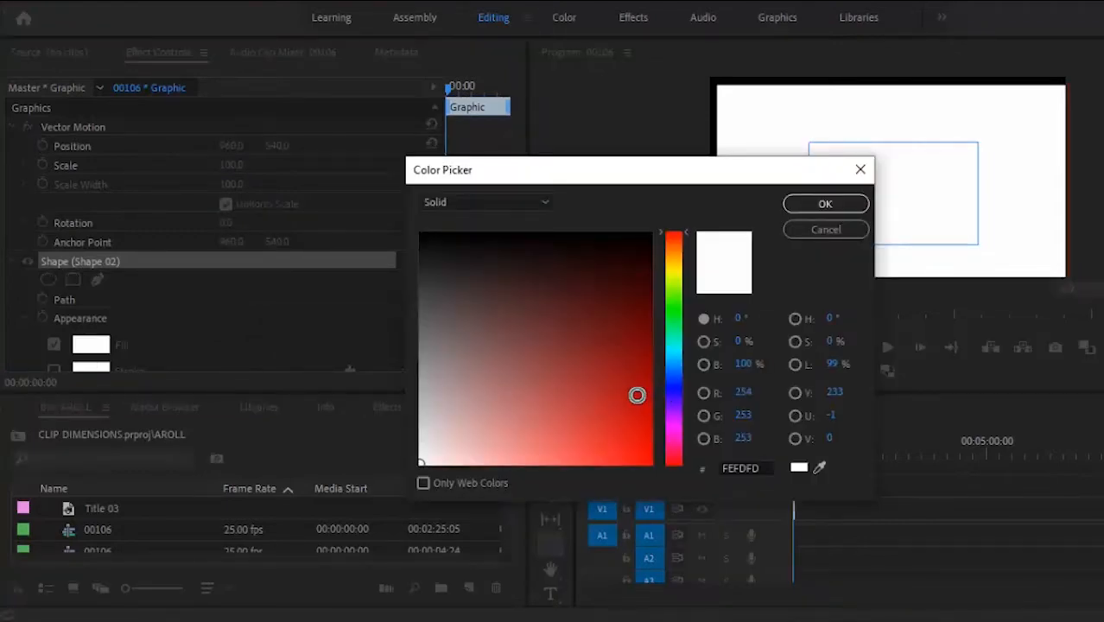
left_click(637, 395)
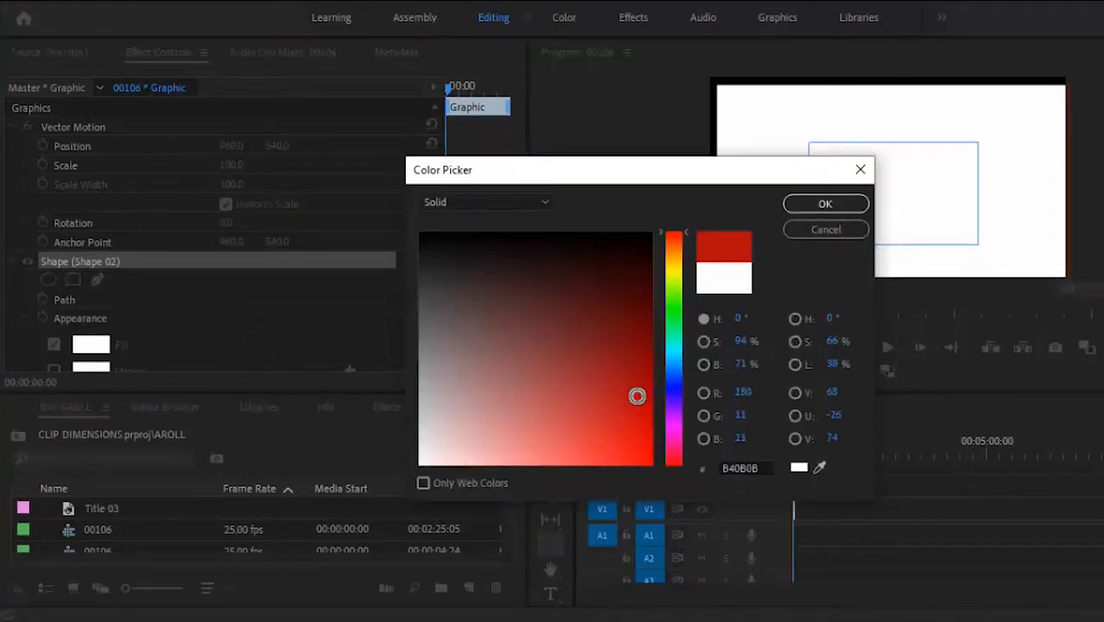
left_click(826, 204)
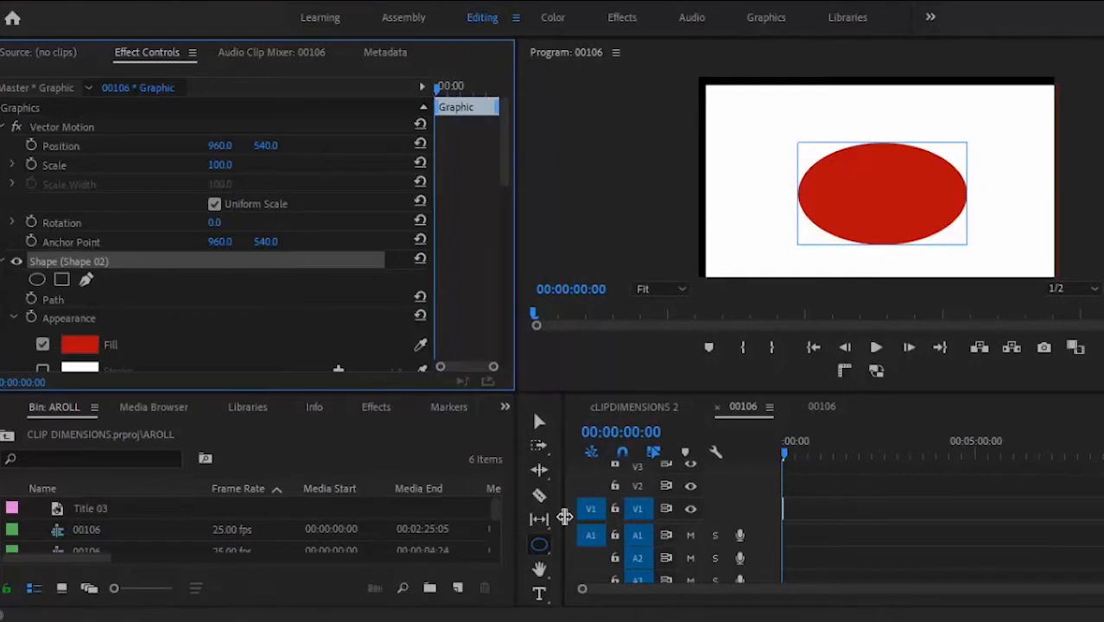
Step: Draw a closed four-point Pen shape (Shape 03) on the red ellipse and expand its settings
left_click(541, 547)
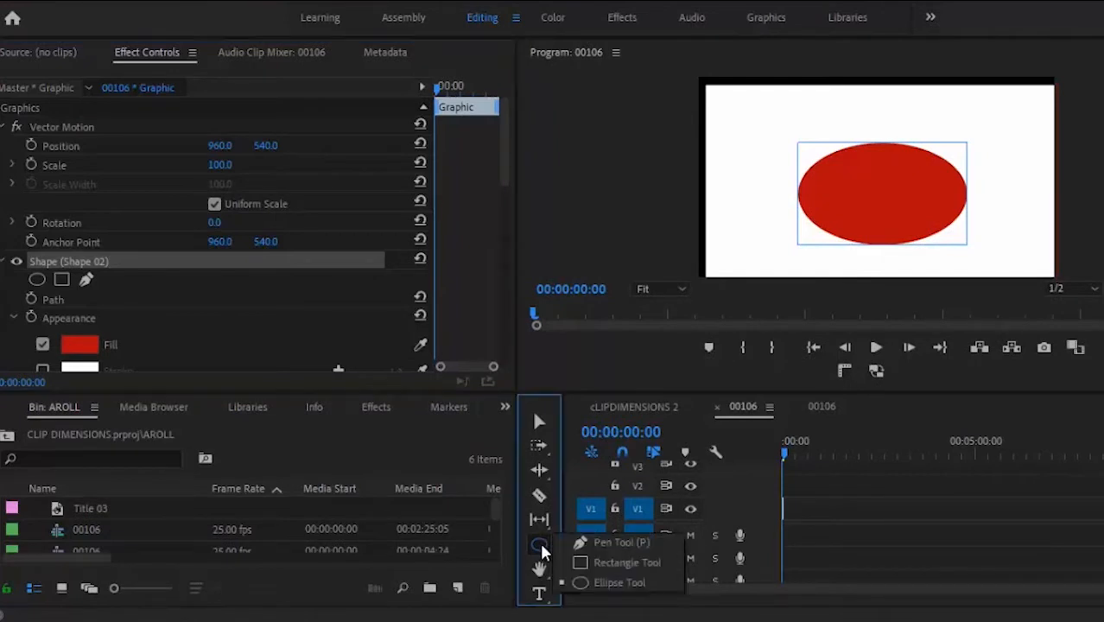
left_click(584, 542)
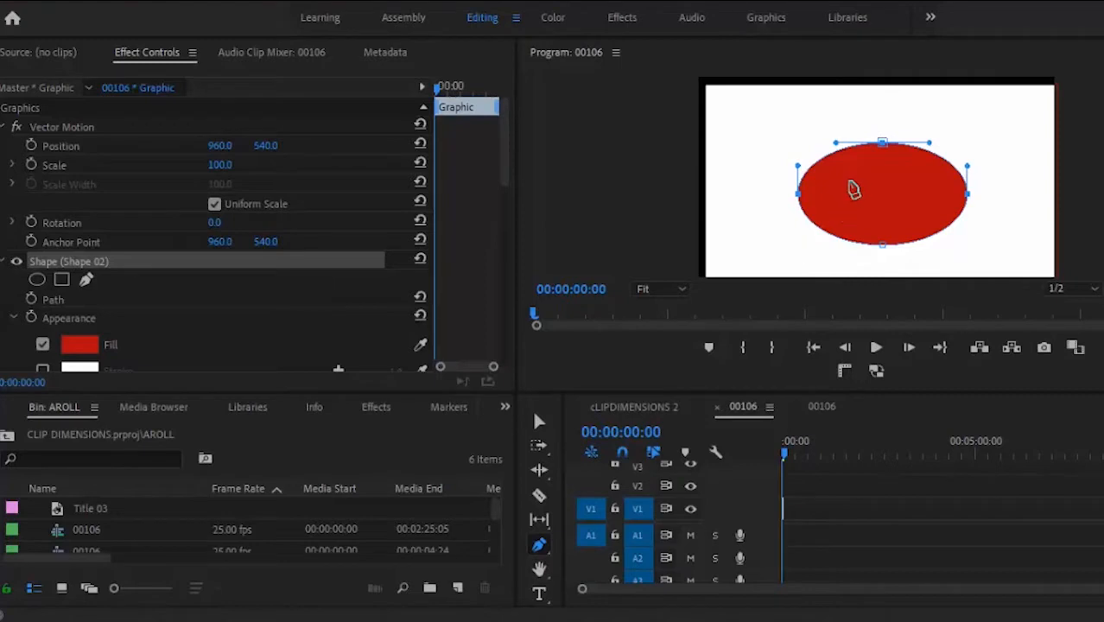
left_click(848, 181)
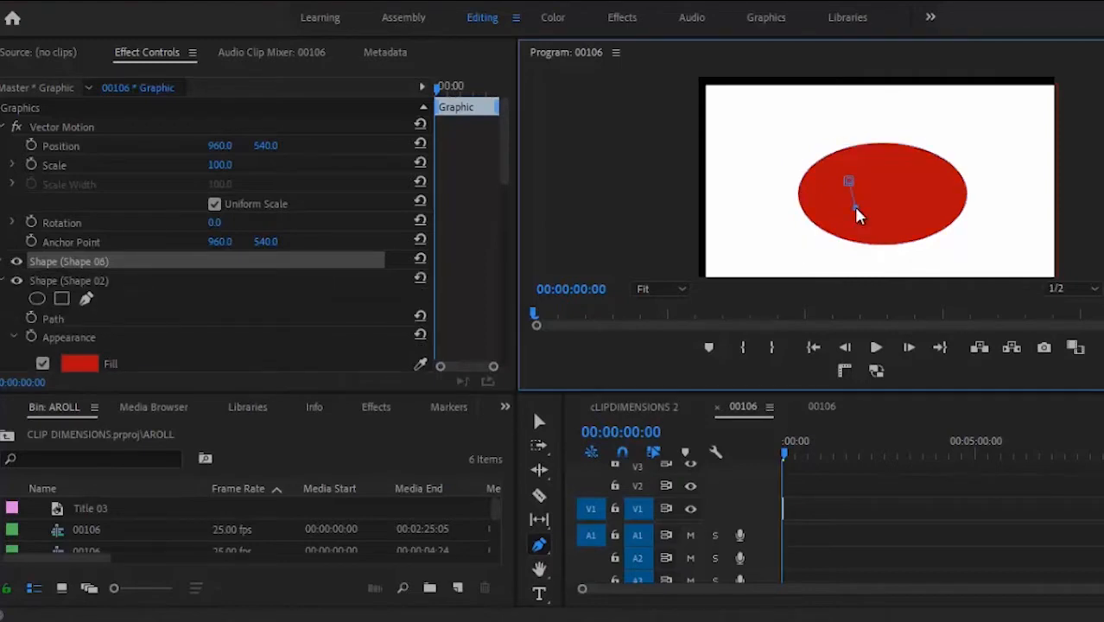
left_click(854, 206)
left_click(887, 215)
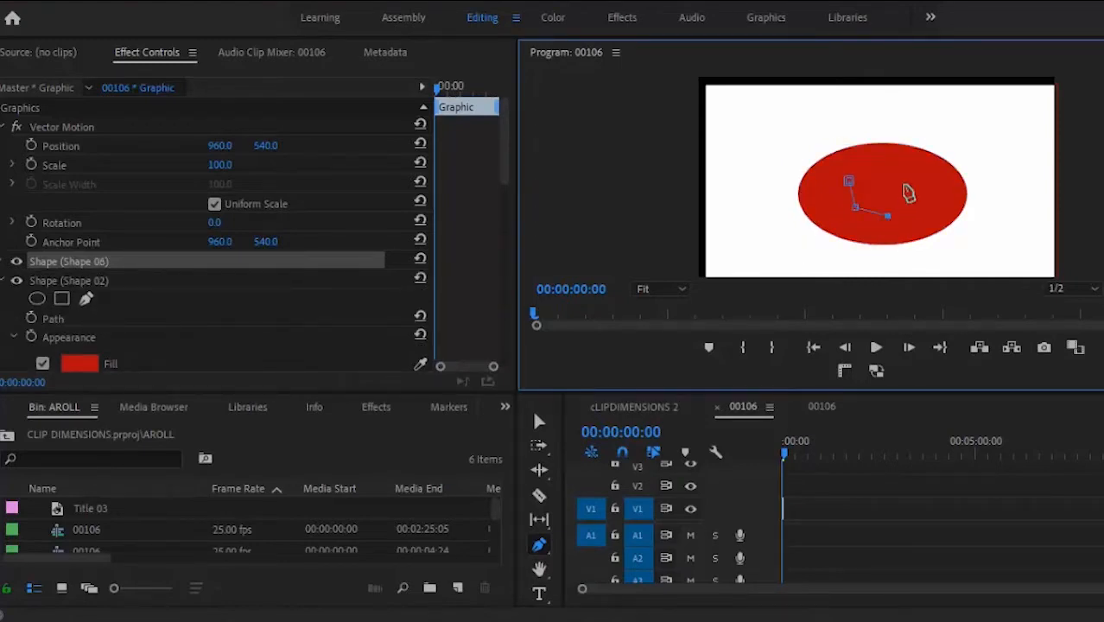
left_click(904, 185)
left_click(850, 182)
left_click(82, 270)
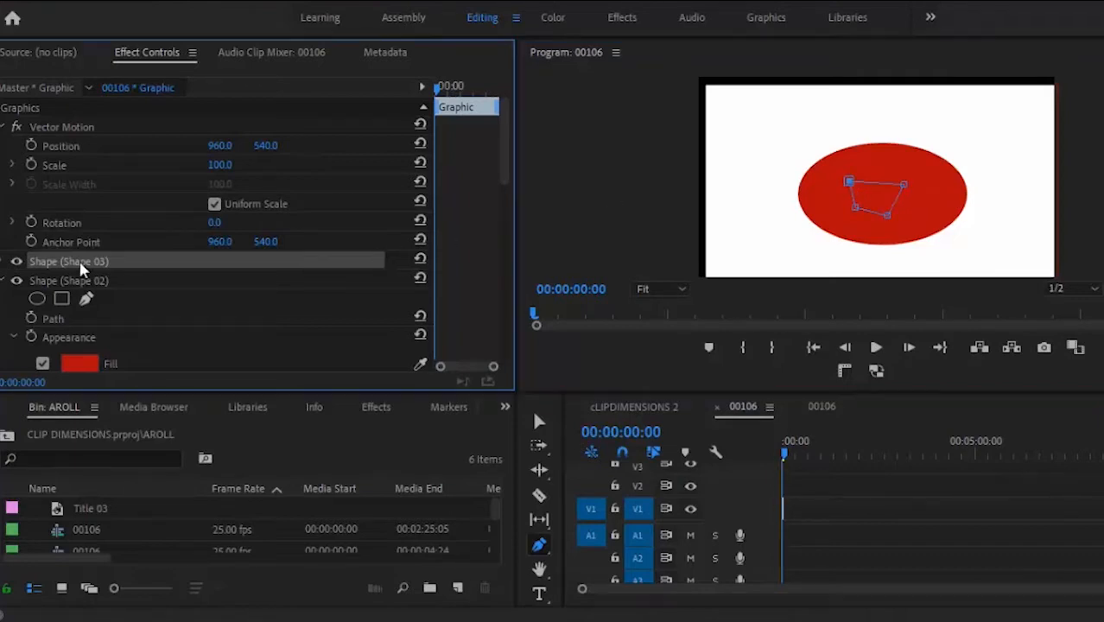
left_click(5, 263)
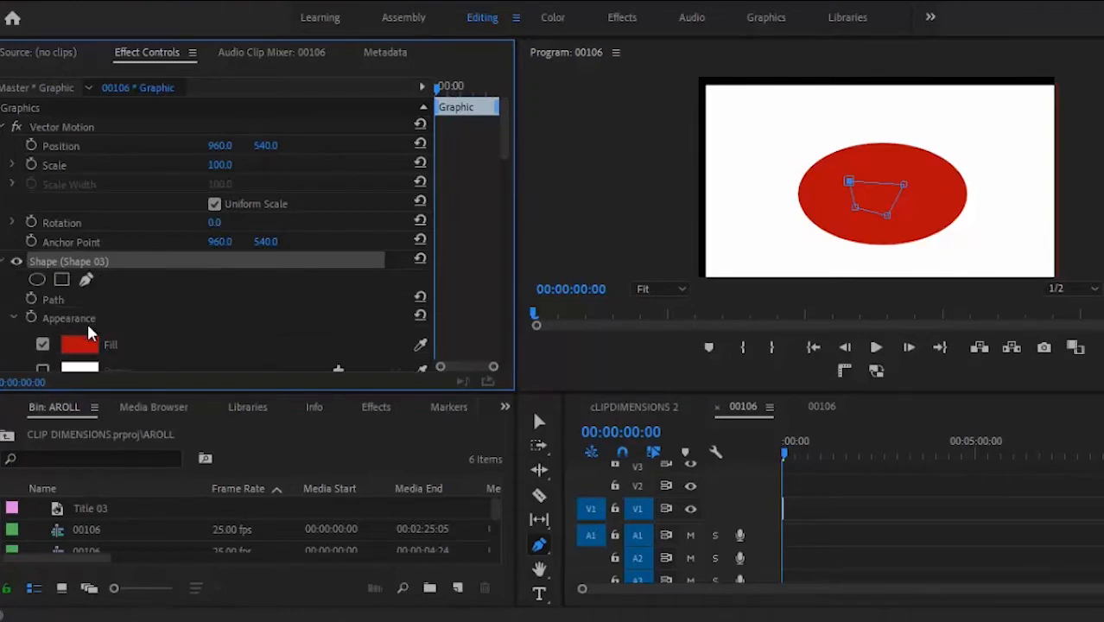
Step: Fill the four-point Shape 03 with a solid green colour
left_click(83, 346)
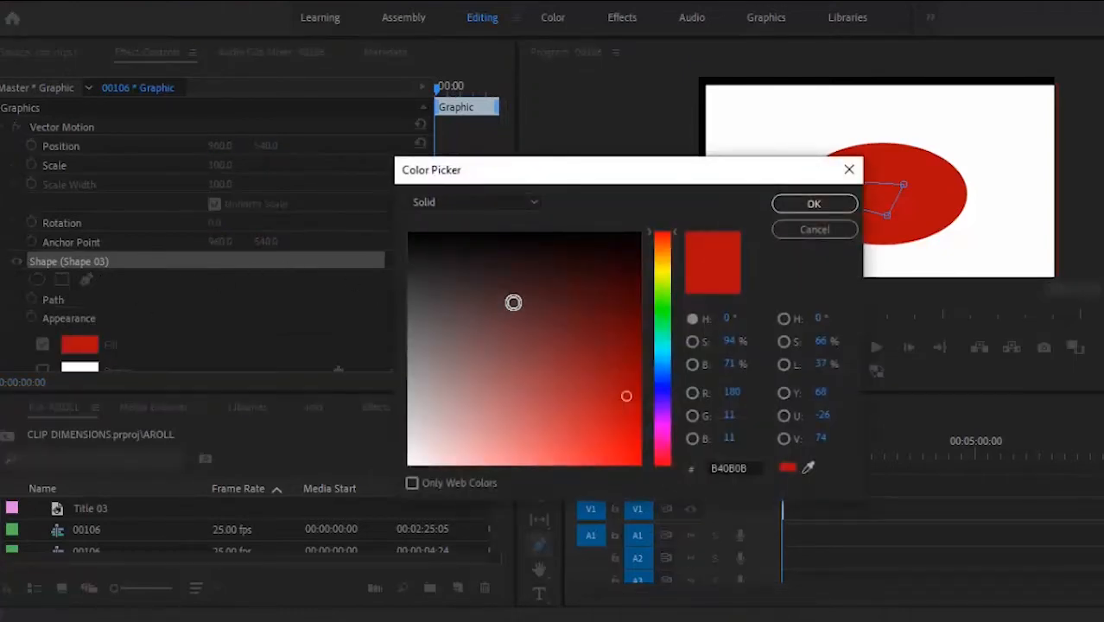
left_click(659, 313)
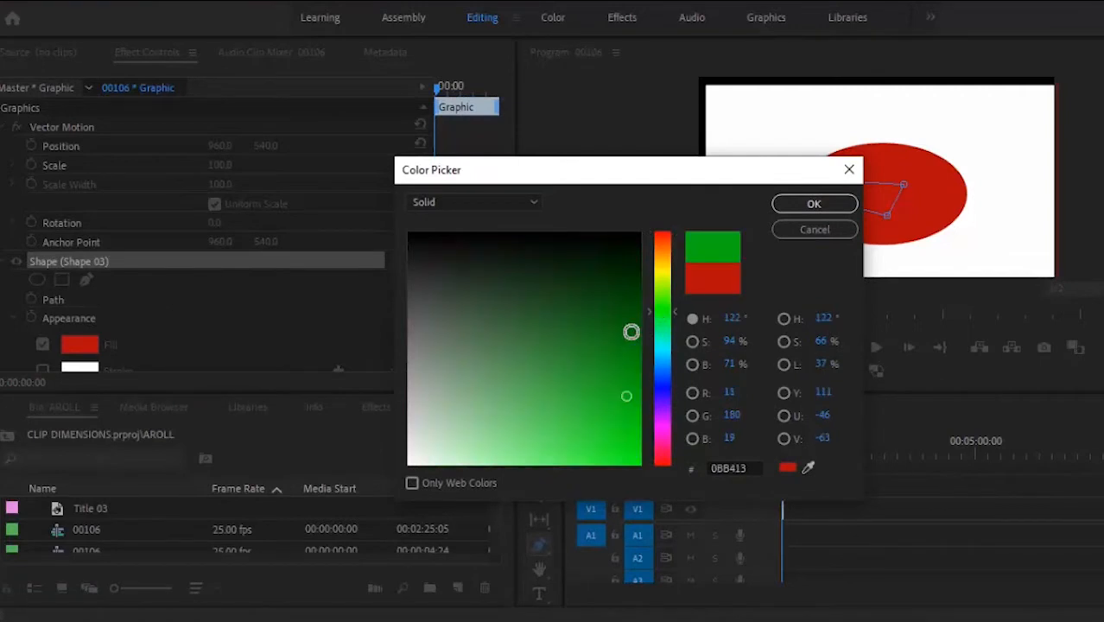
left_click(604, 363)
left_click(808, 206)
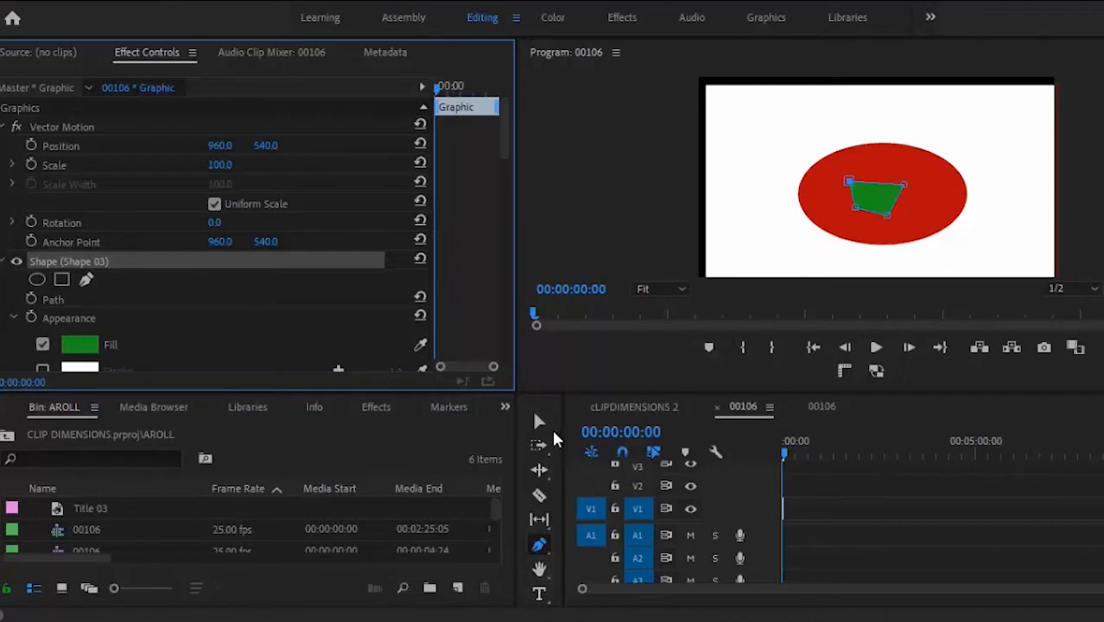
left_click(554, 439)
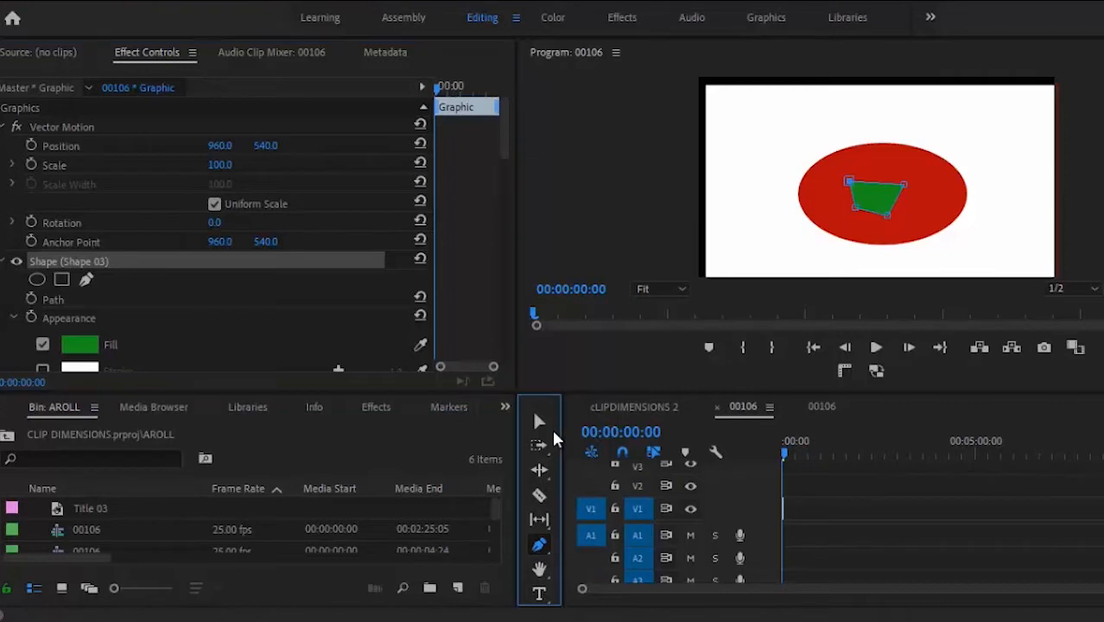
Step: Add a 'JESUS IS KING' text layer above the red ellipse
left_click(538, 594)
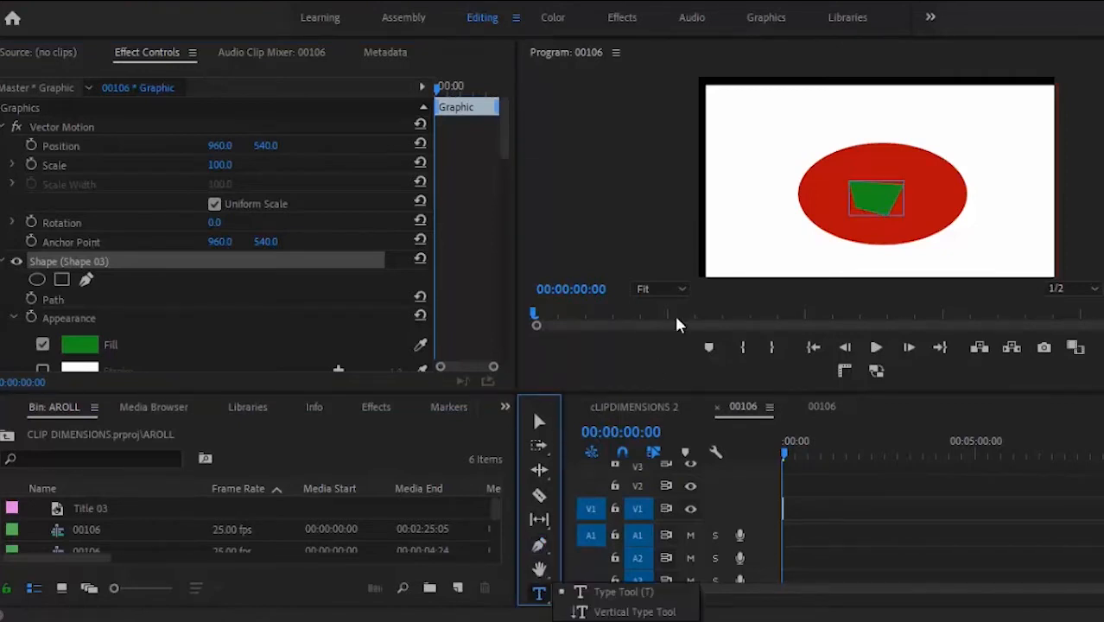
left_click(785, 121)
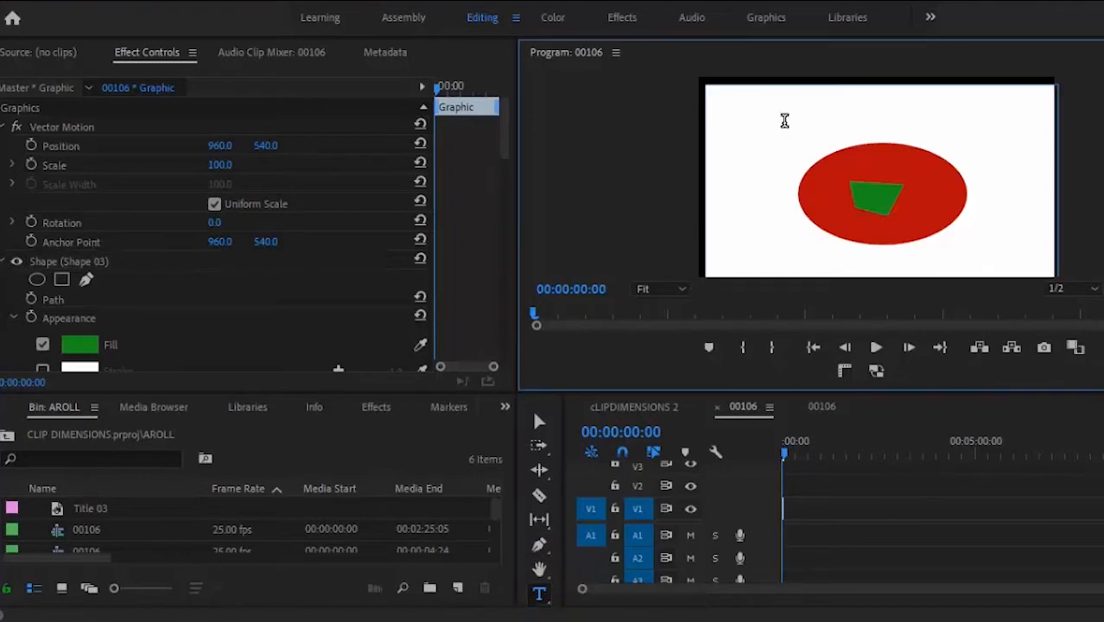
type("JESUS")
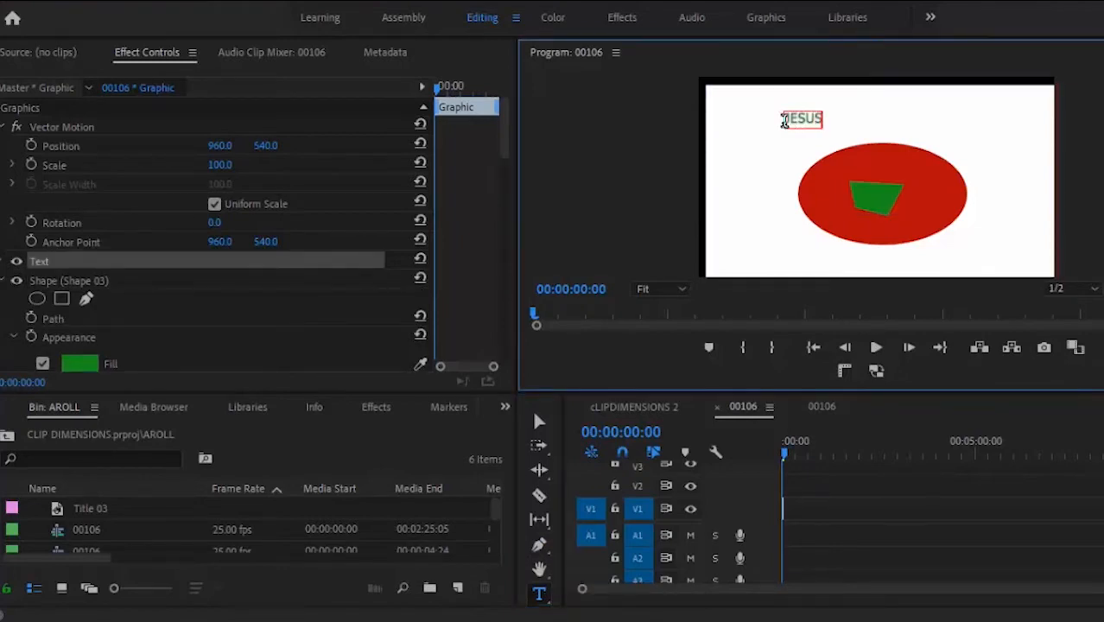
type(" IS KING")
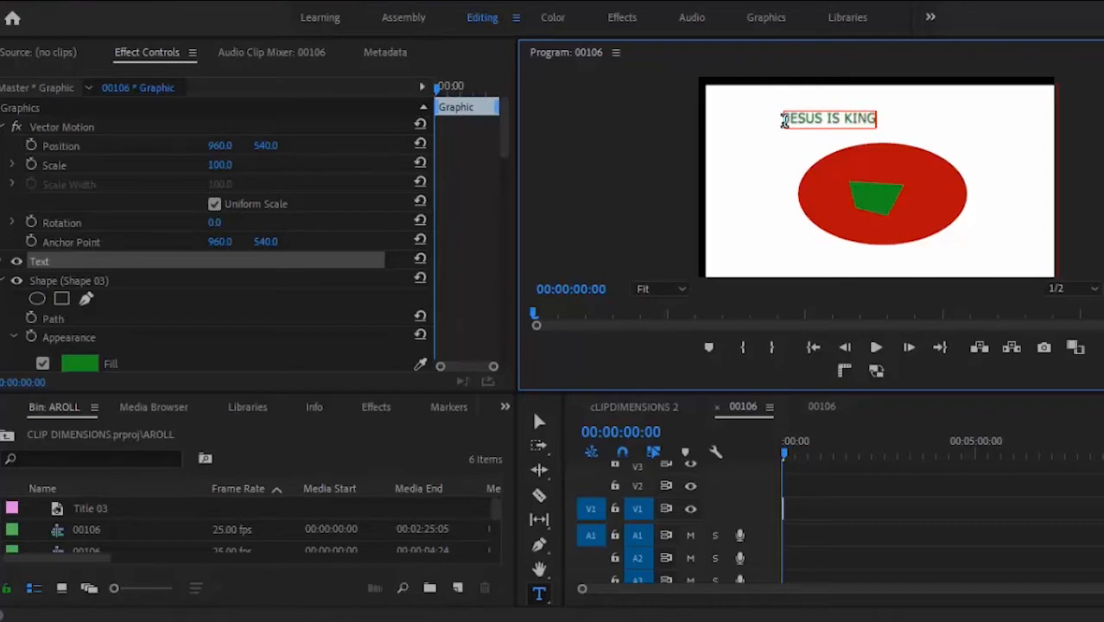
left_click(539, 421)
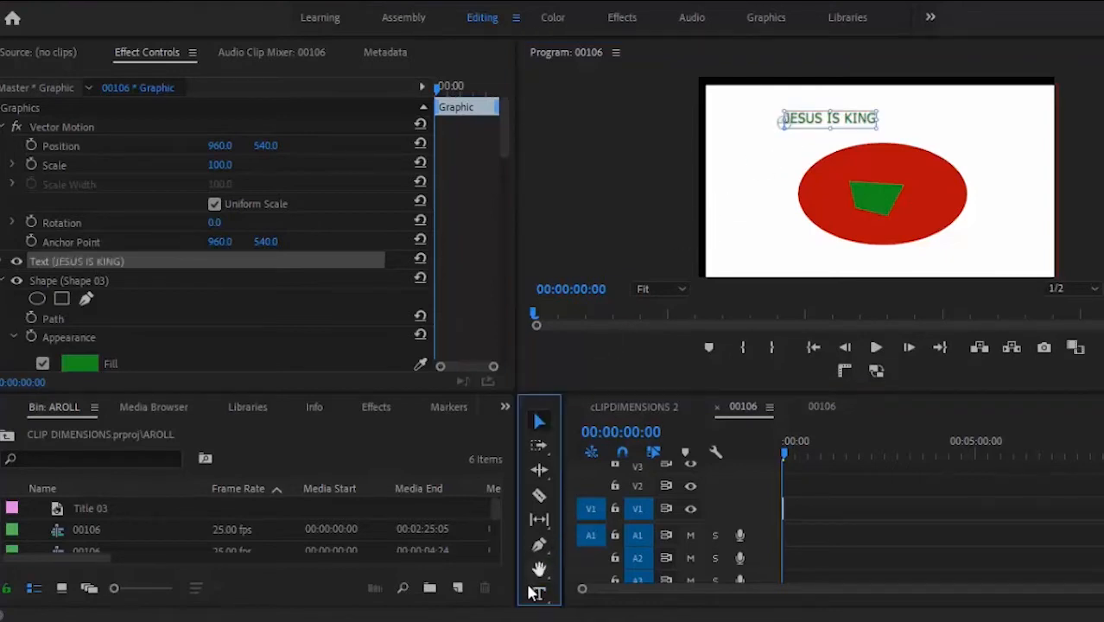
left_click(537, 594)
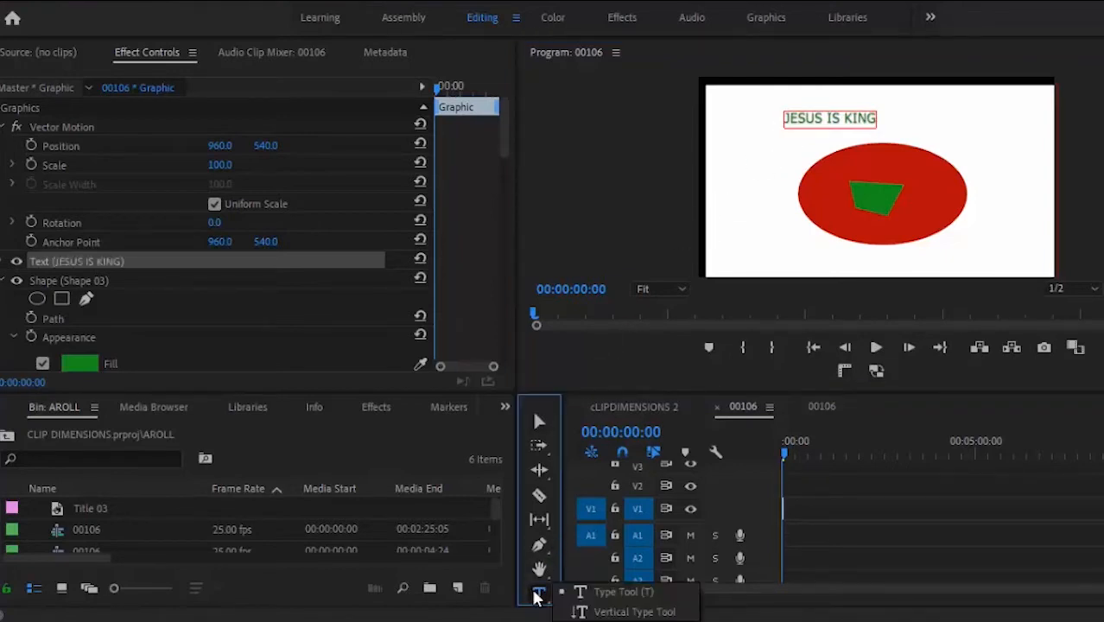
Step: Add vertical 'JESUS' text running down the left side of the ellipse
left_click(592, 614)
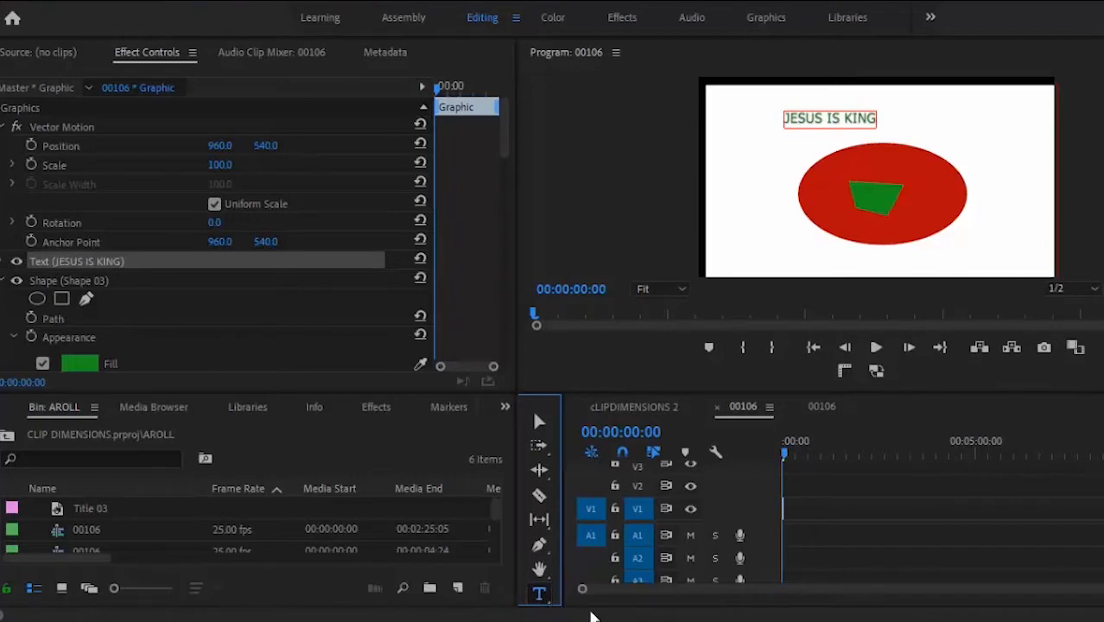
left_click(749, 152)
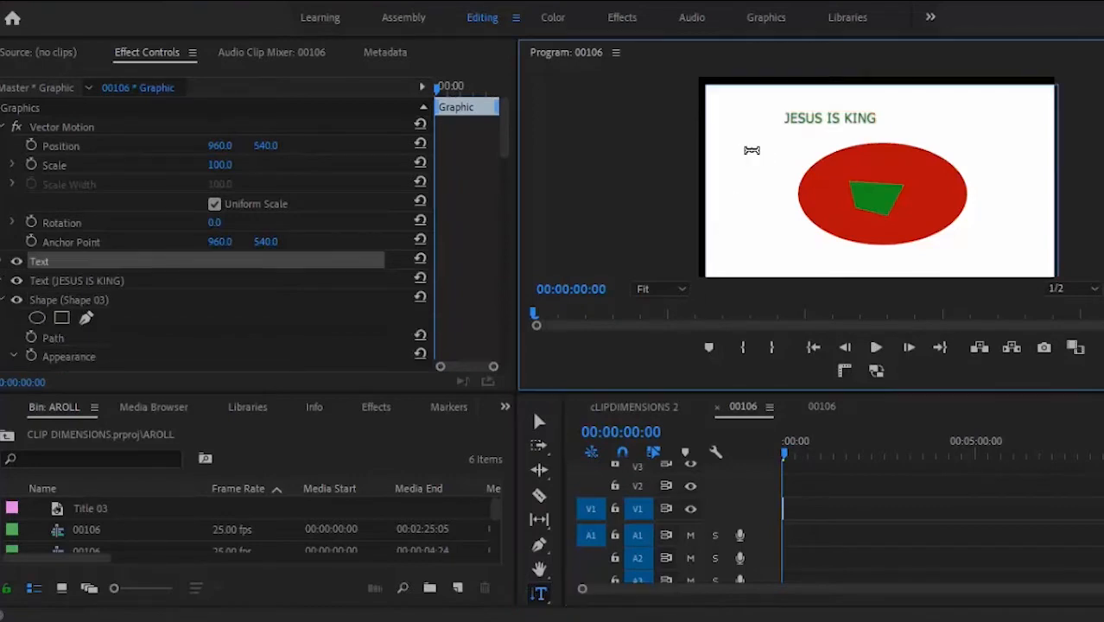
type("JESUS")
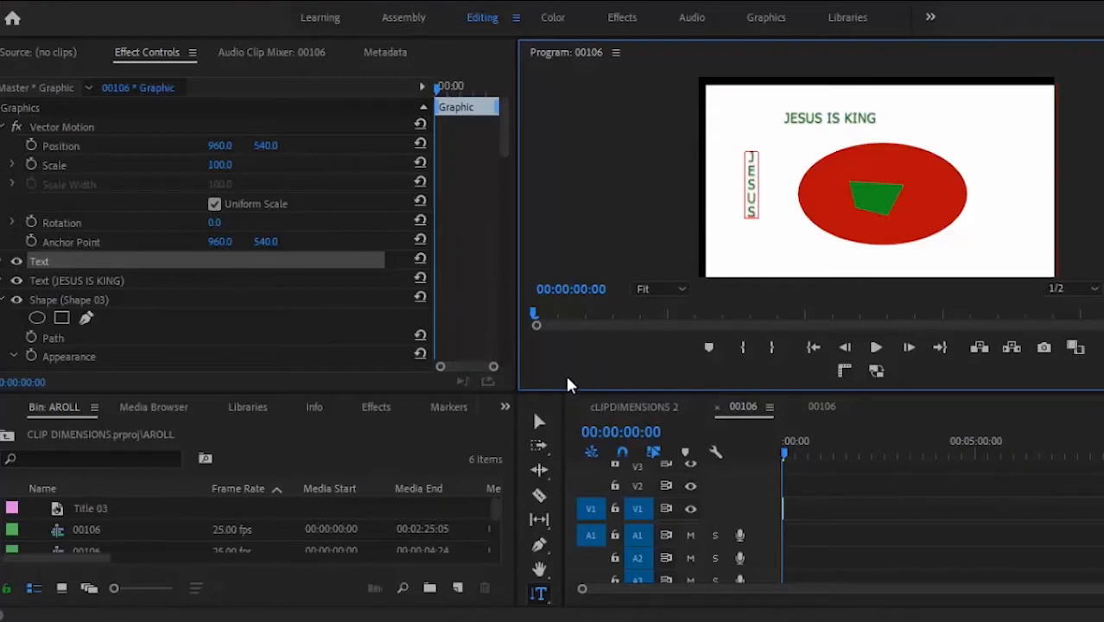
left_click(540, 420)
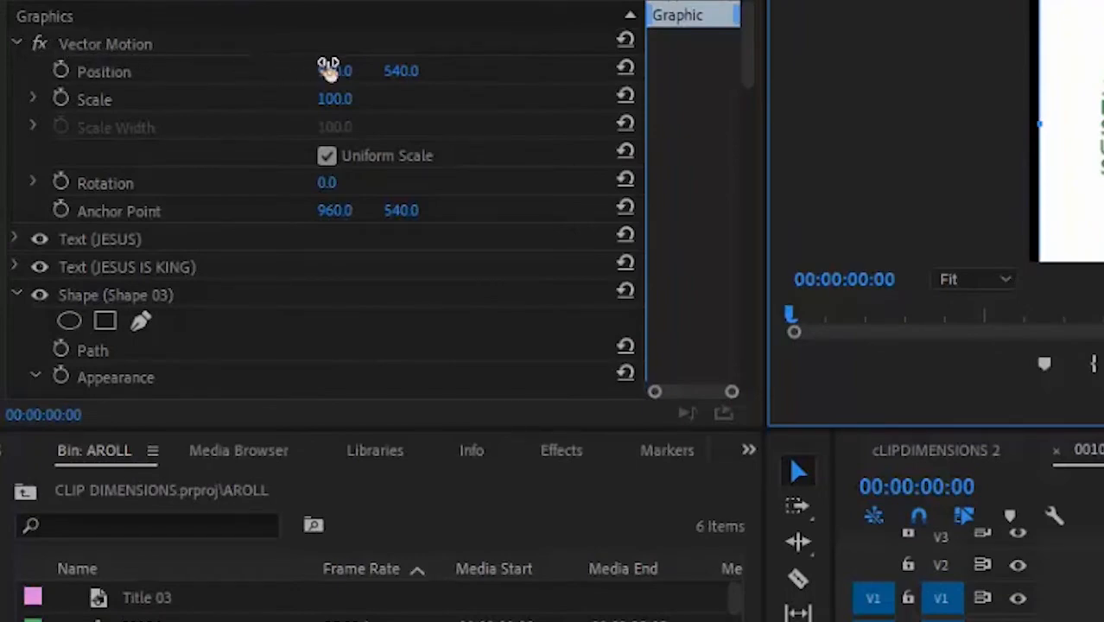
left_click_drag(328, 75, 342, 0)
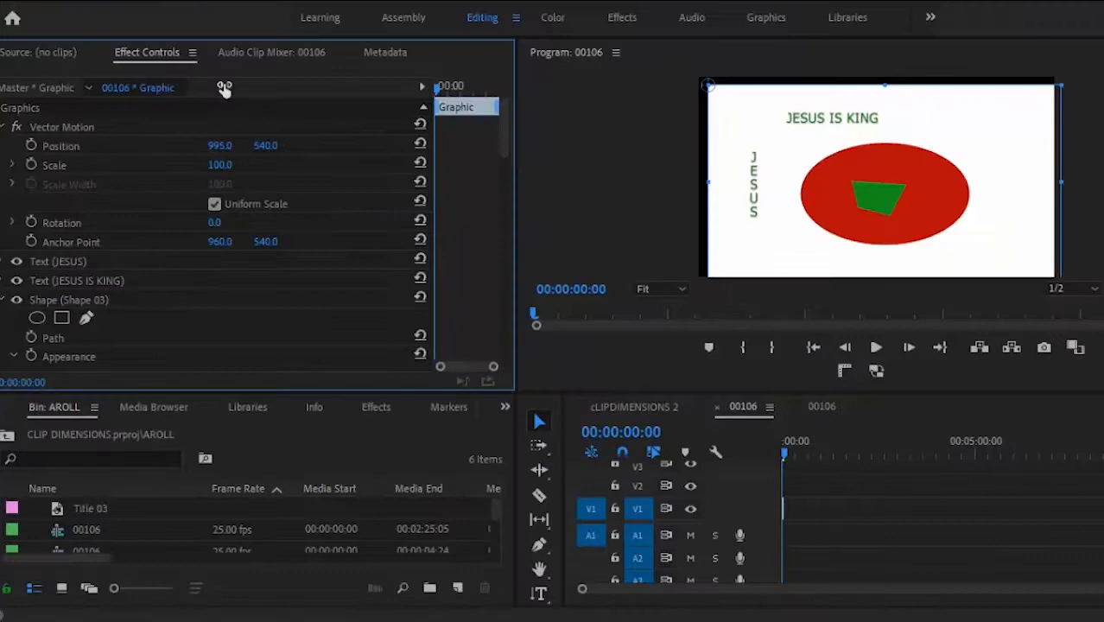
left_click_drag(224, 90, 186, 173)
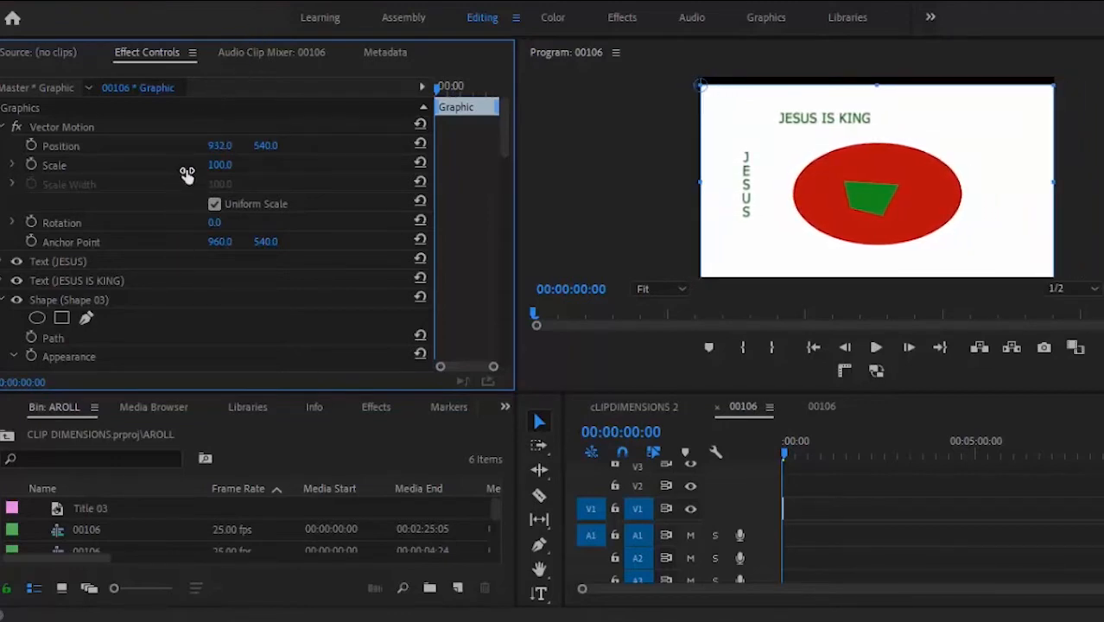
left_click(57, 147)
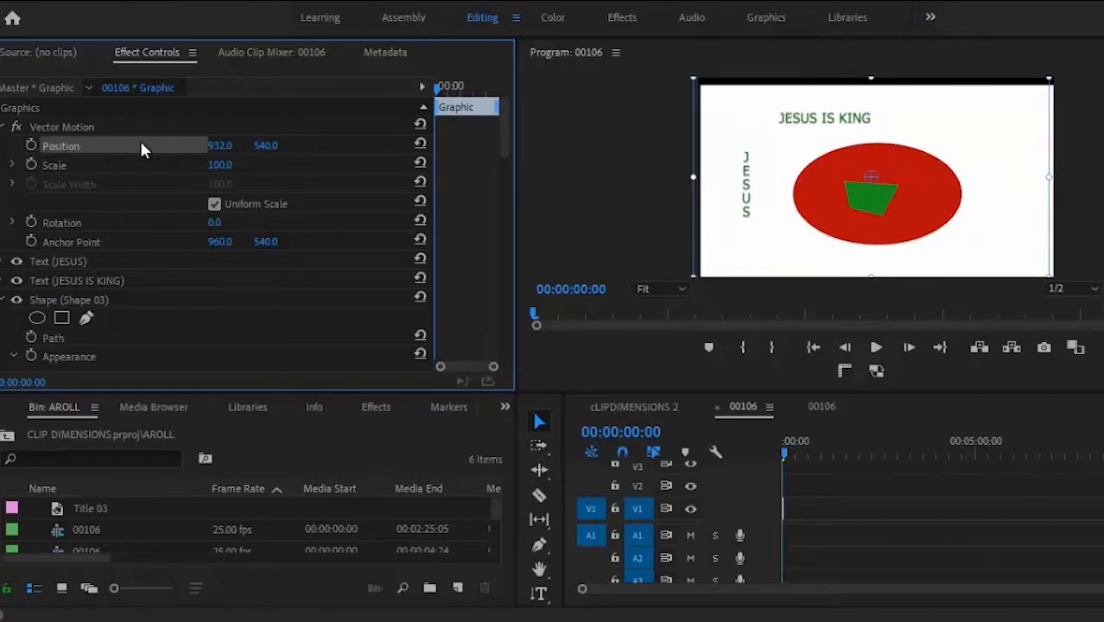
left_click(84, 166)
mouse_move(217, 165)
left_mouse_down()
mouse_move(231, 99)
mouse_move(212, 165)
left_mouse_up()
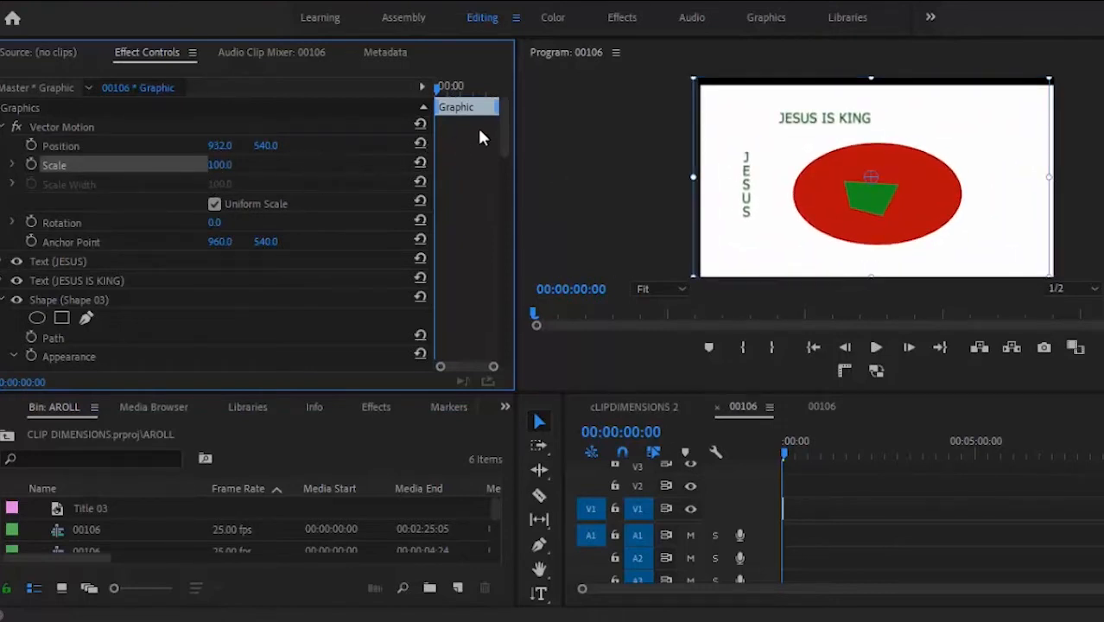
left_click_drag(503, 131, 509, 217)
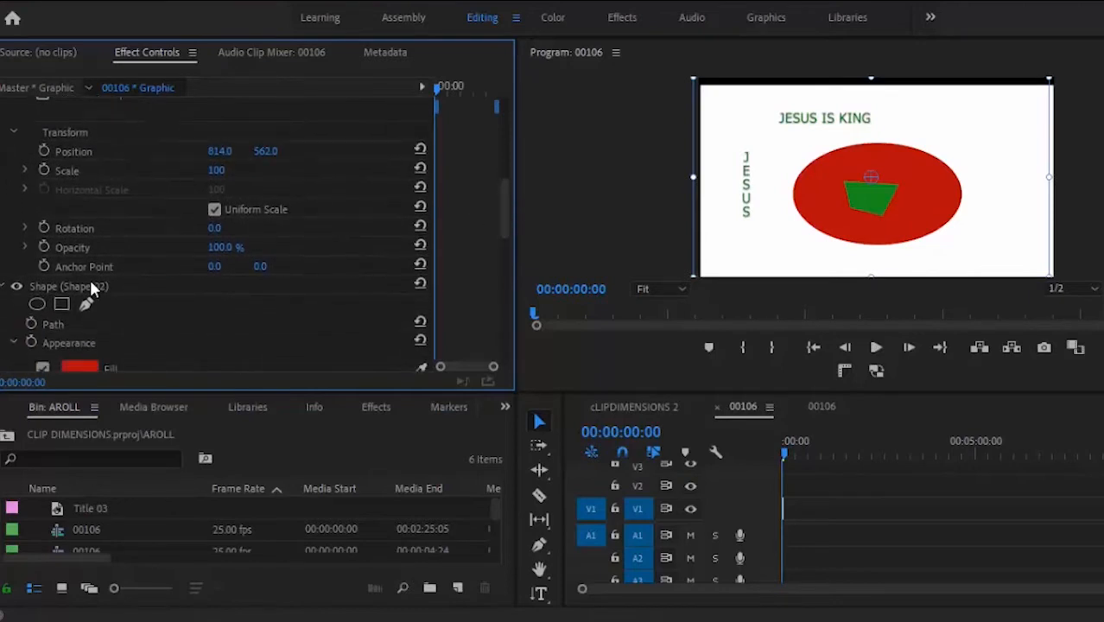
Step: Collapse Shape 02, then select each shape and text layer in turn in Effect Controls
left_click(7, 287)
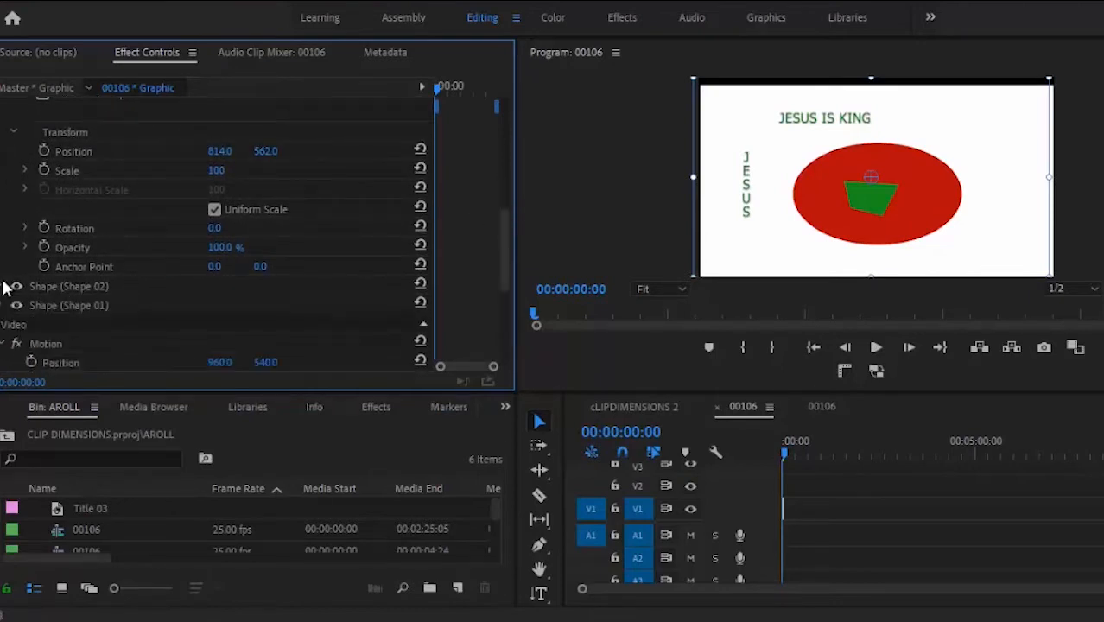
left_click(7, 306)
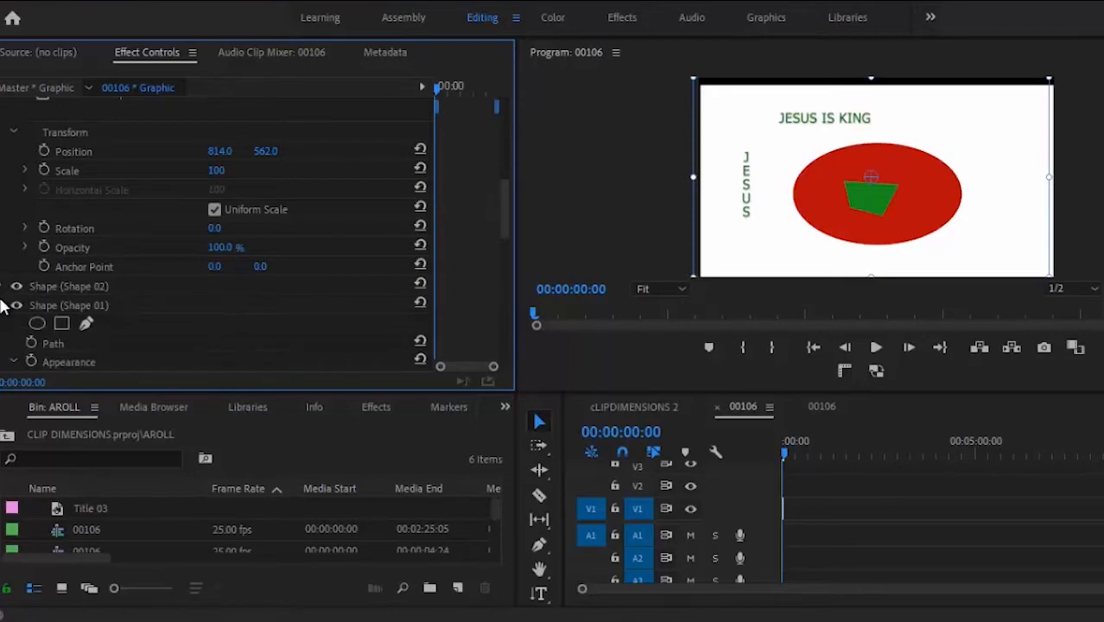
left_click(1, 304)
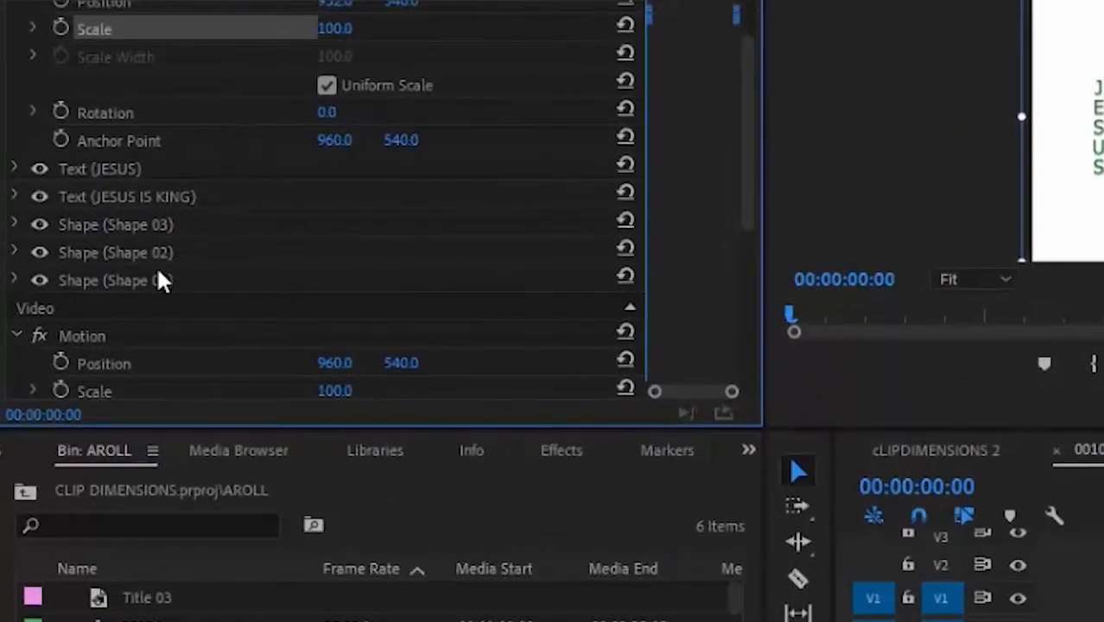
left_click(101, 278)
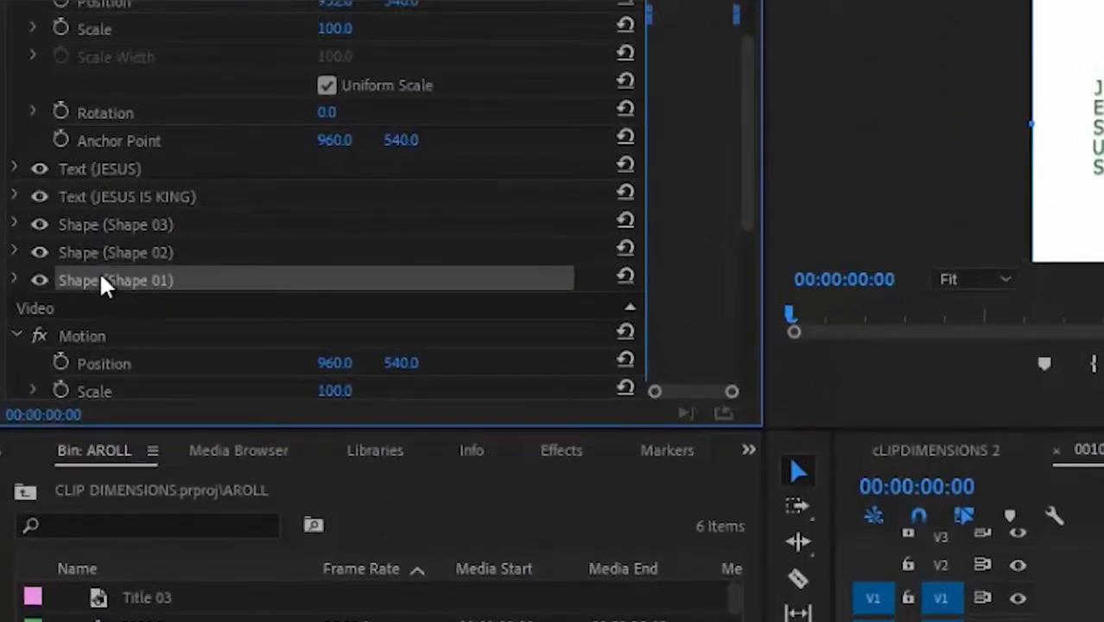
left_click(124, 251)
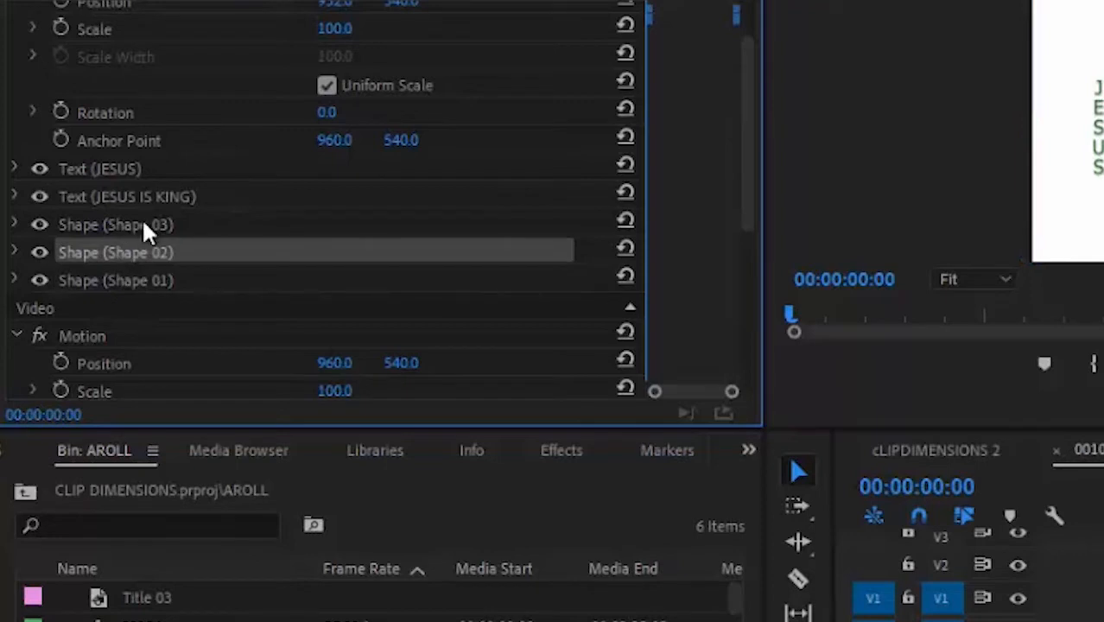
left_click(142, 220)
left_click(168, 201)
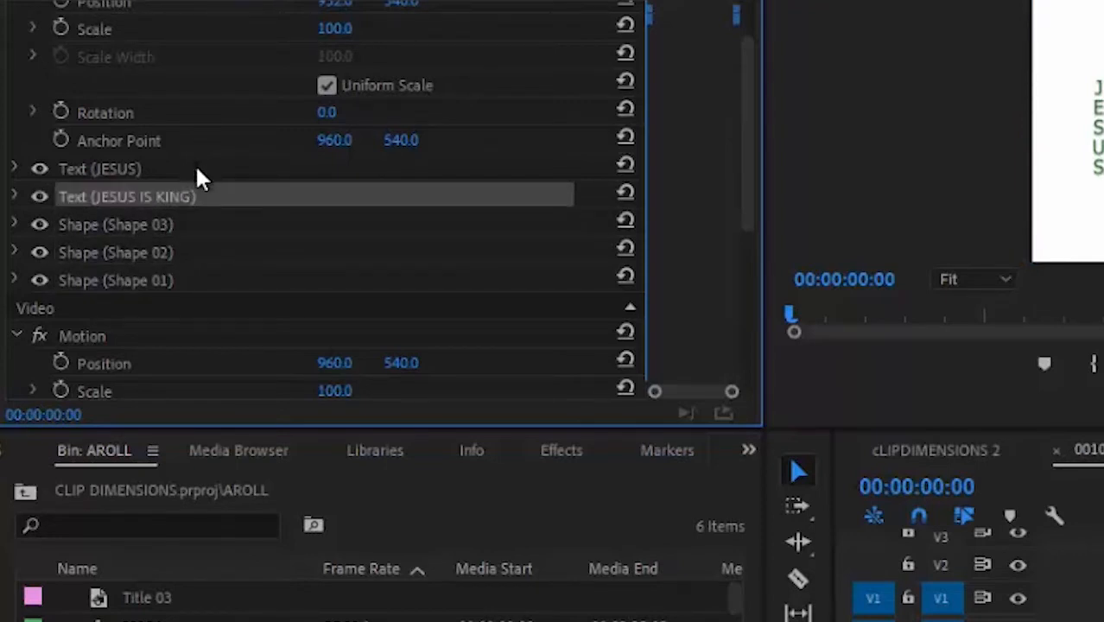
left_click(197, 172)
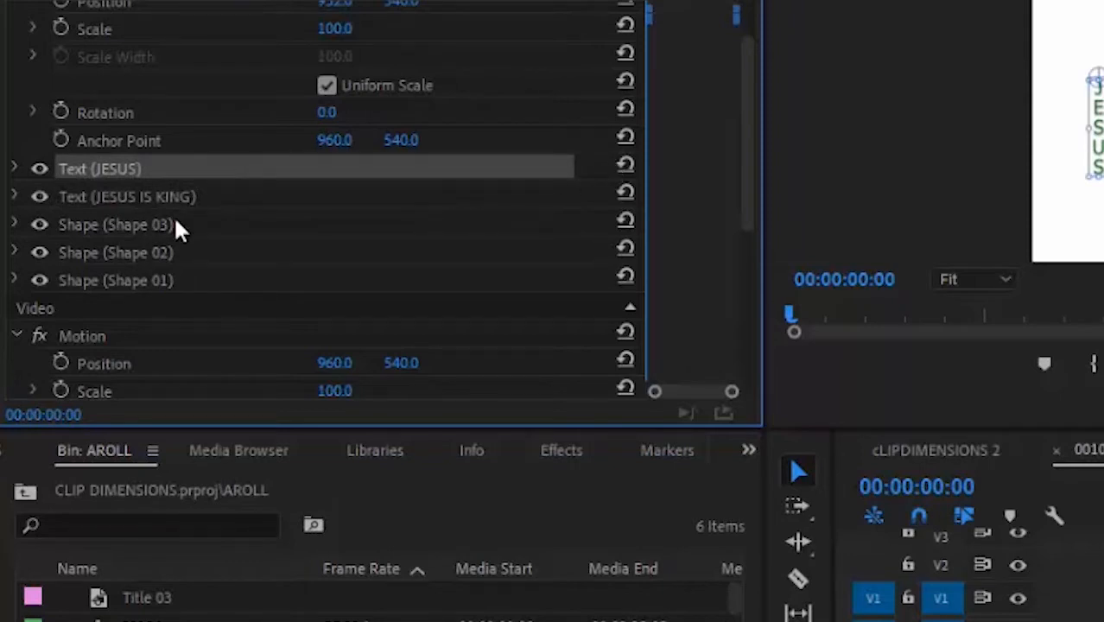
Step: Expand Shape 01 to show its white fill settings
left_click(14, 280)
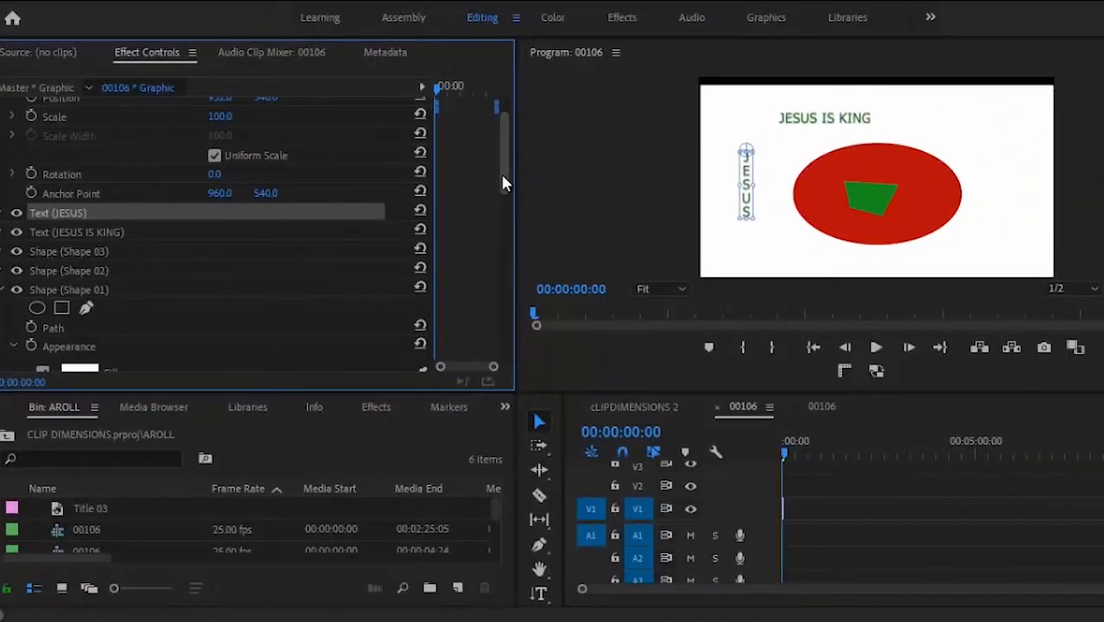
scroll(742, 126, "down", 2)
left_click_drag(503, 184, 504, 235)
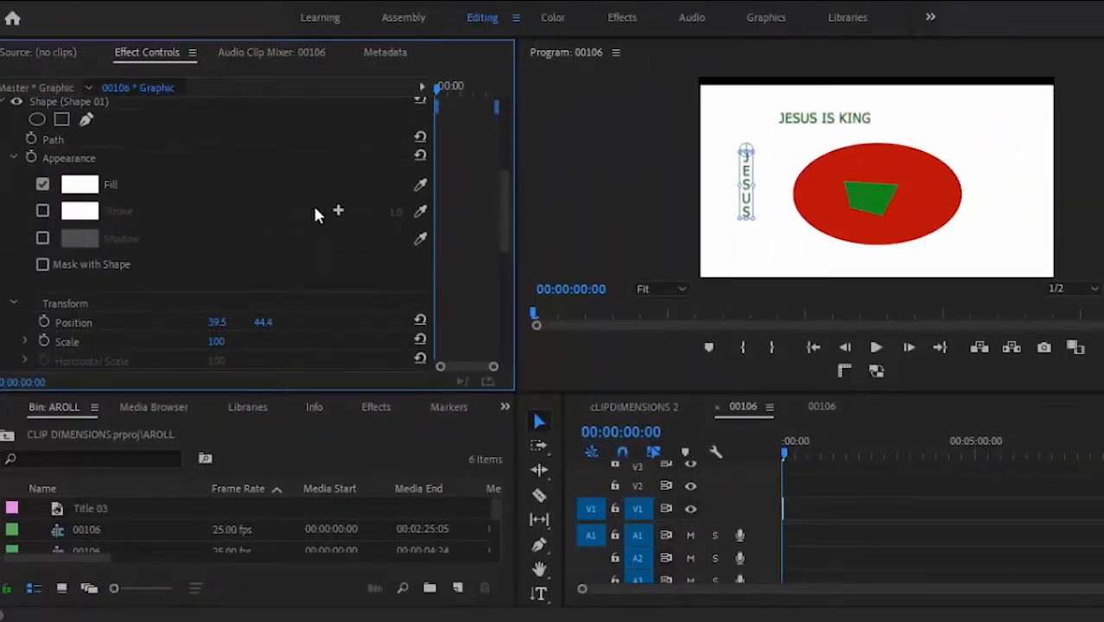
left_click(79, 185)
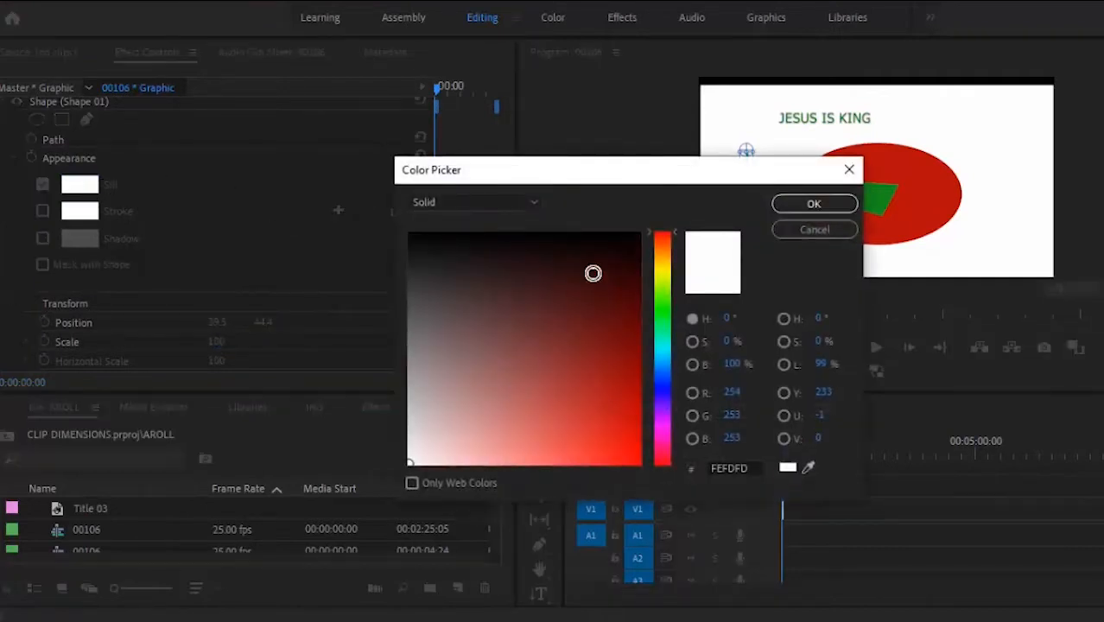
left_click(619, 236)
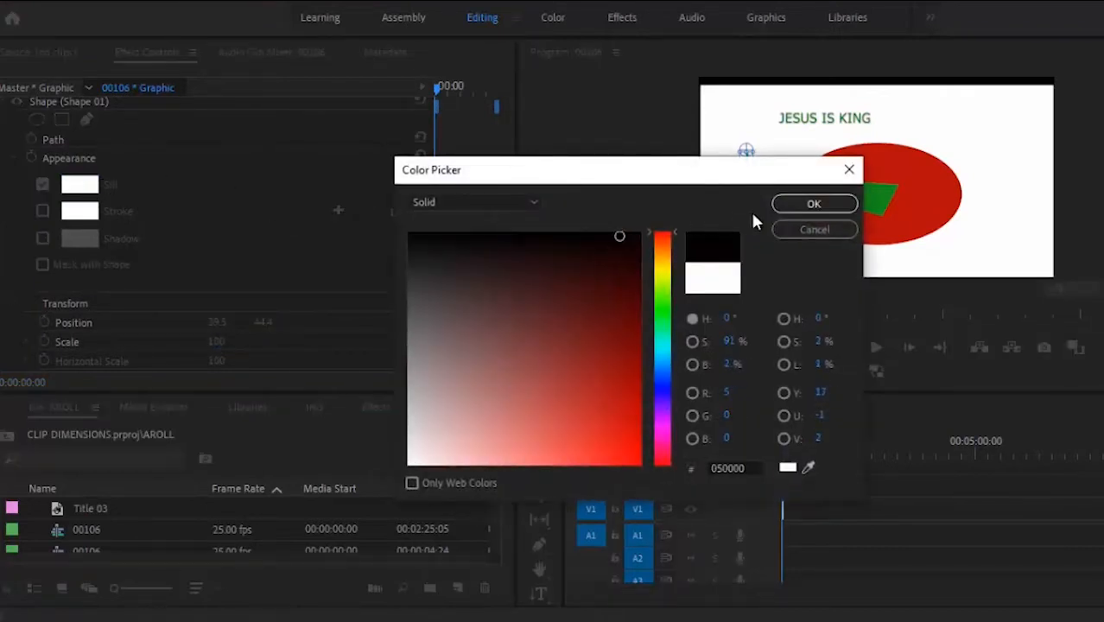
left_click(789, 210)
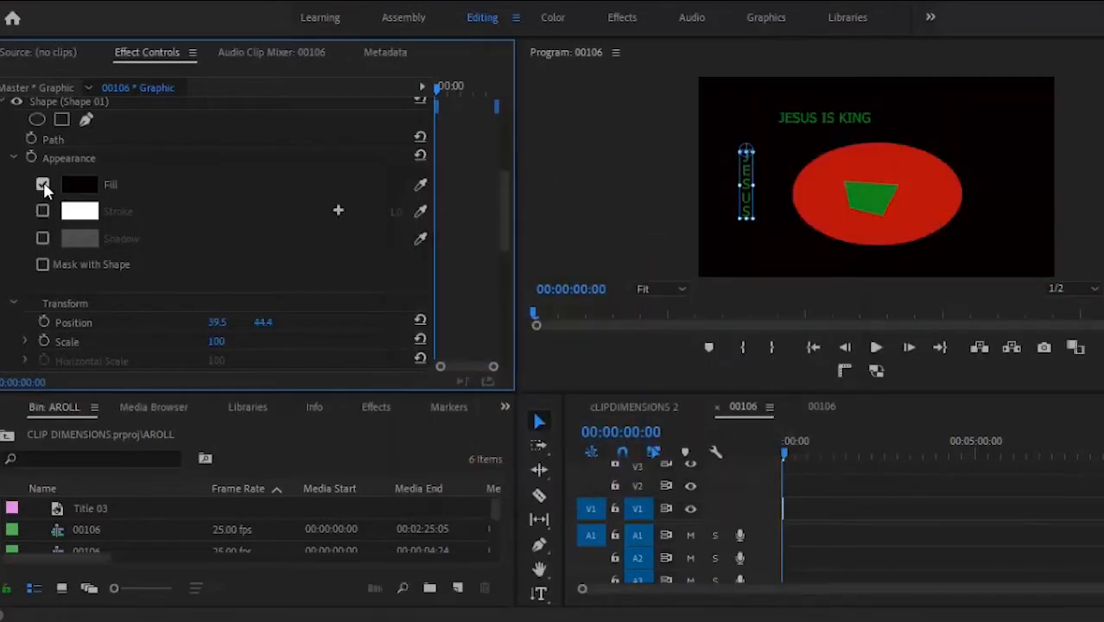
left_click(84, 188)
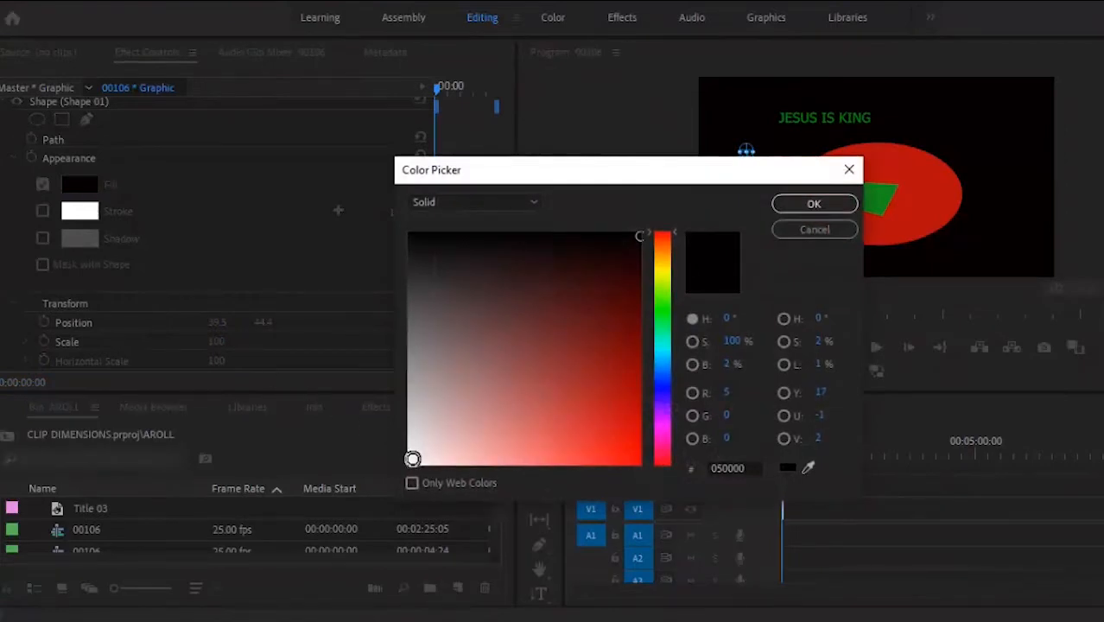
left_click(412, 459)
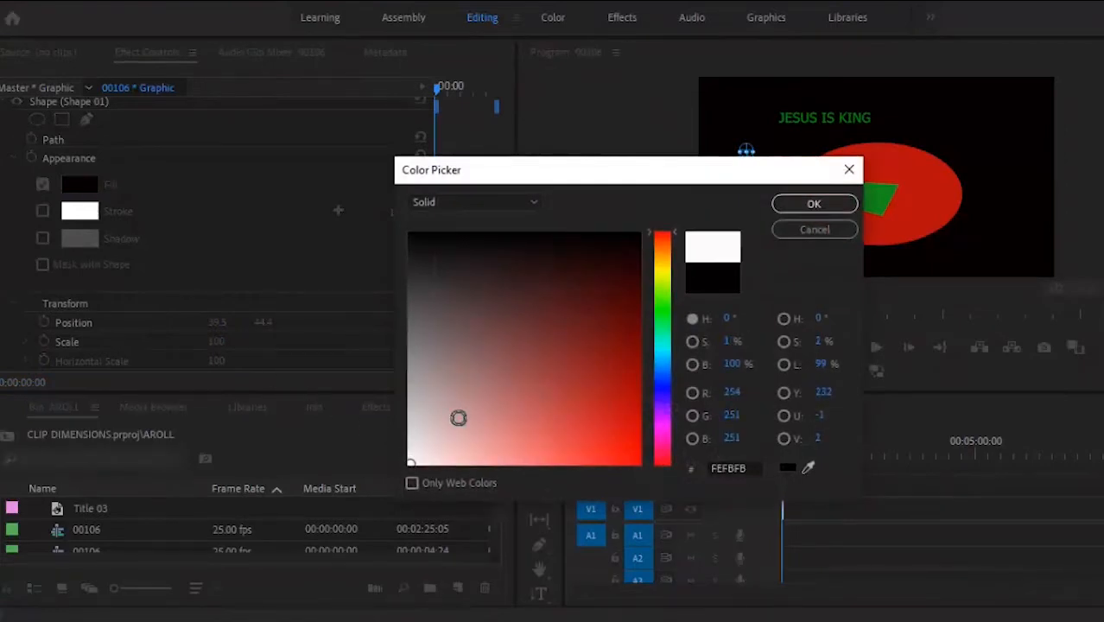
left_click(815, 207)
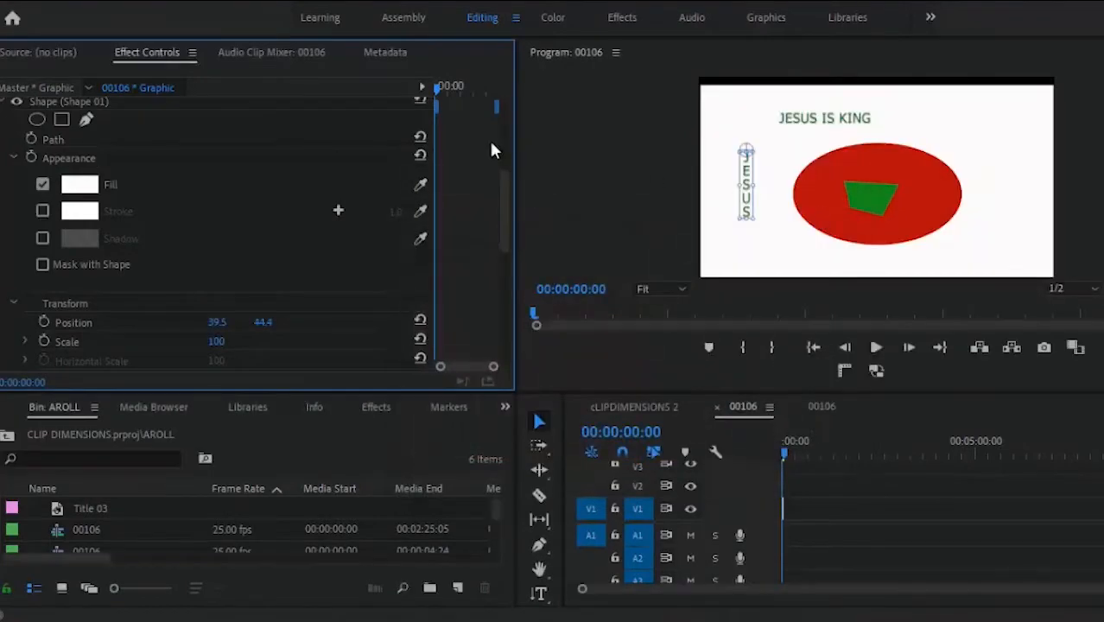
left_click(80, 185)
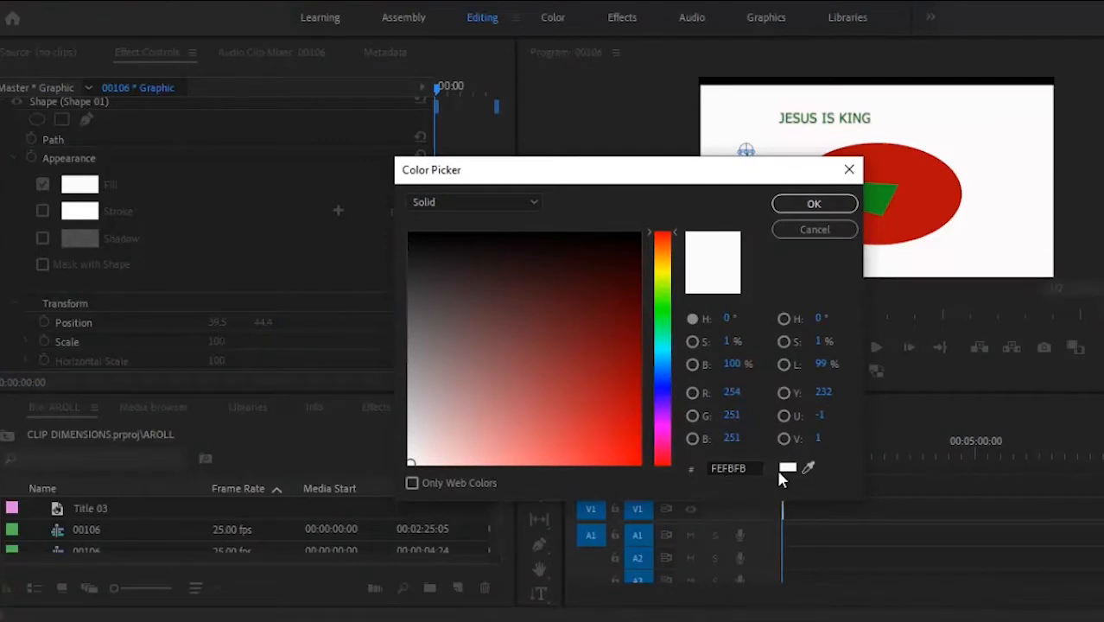
left_click(813, 468)
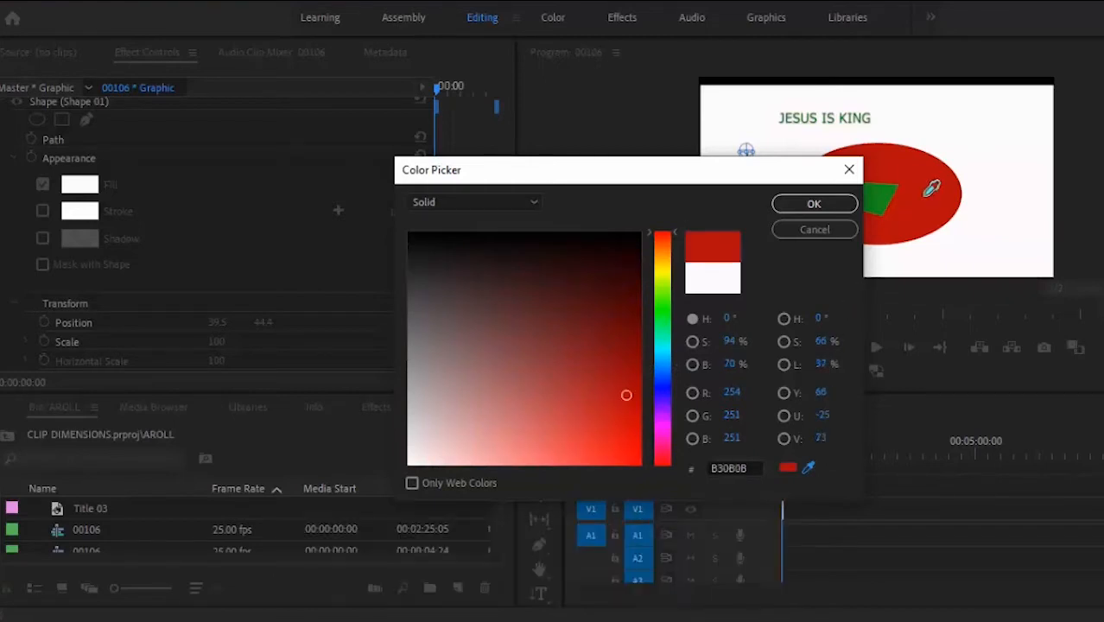
left_click(926, 197)
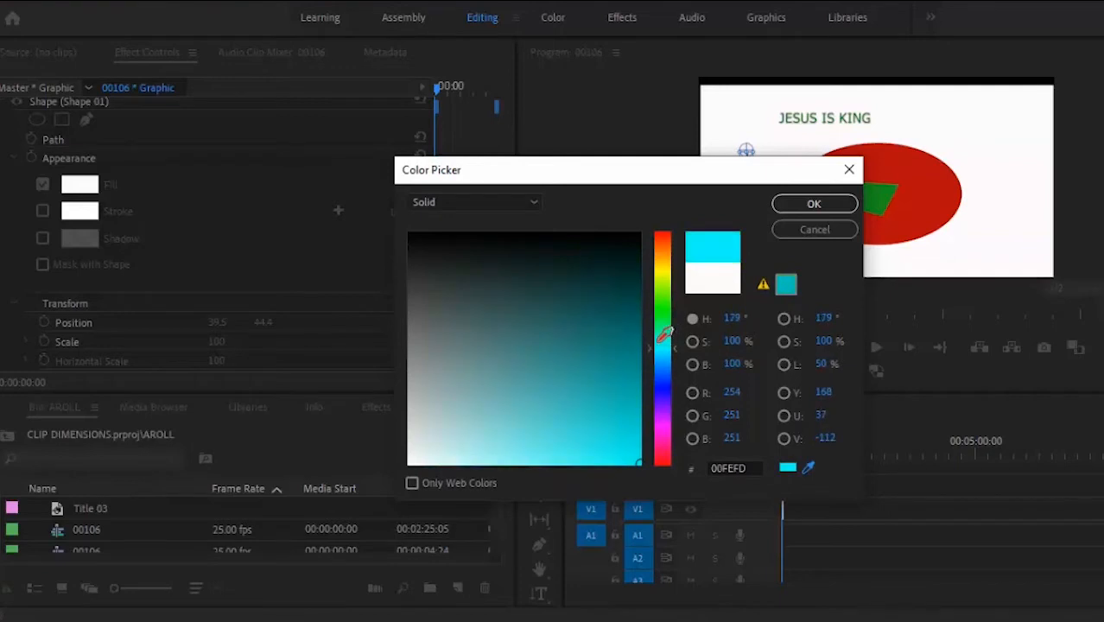
left_click(667, 296)
left_click(792, 209)
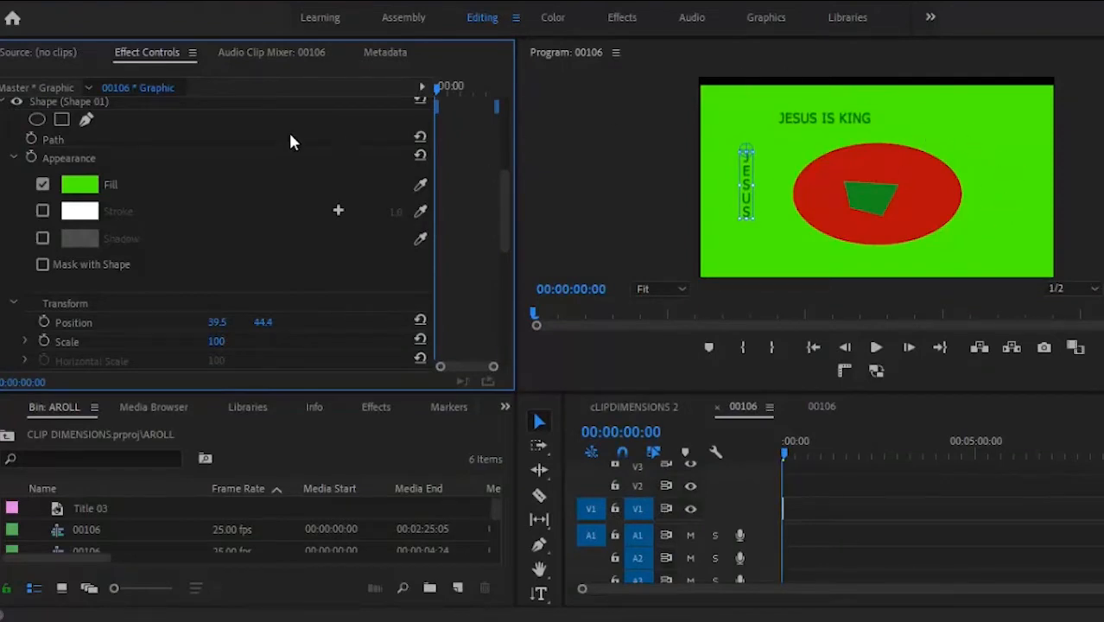
left_click(85, 189)
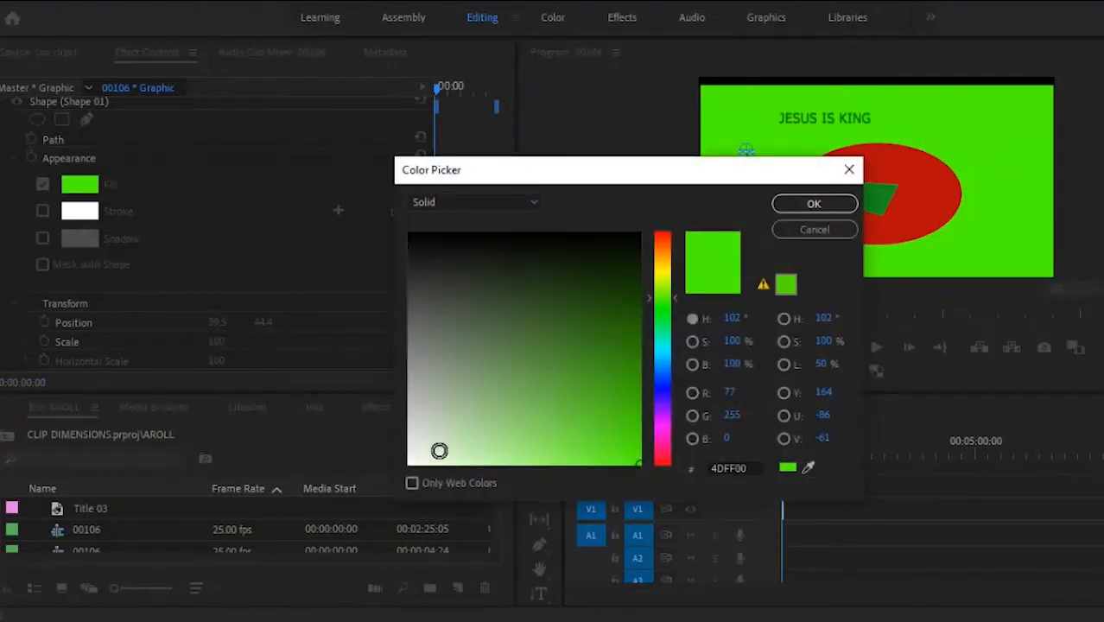
left_click(412, 461)
left_click(799, 208)
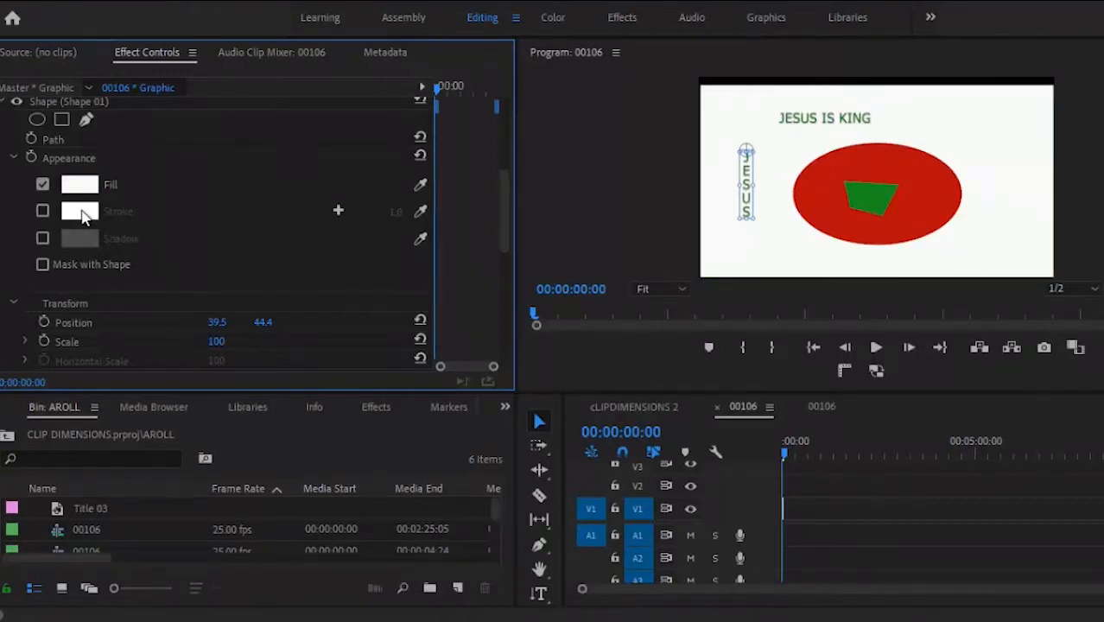
left_click(43, 211)
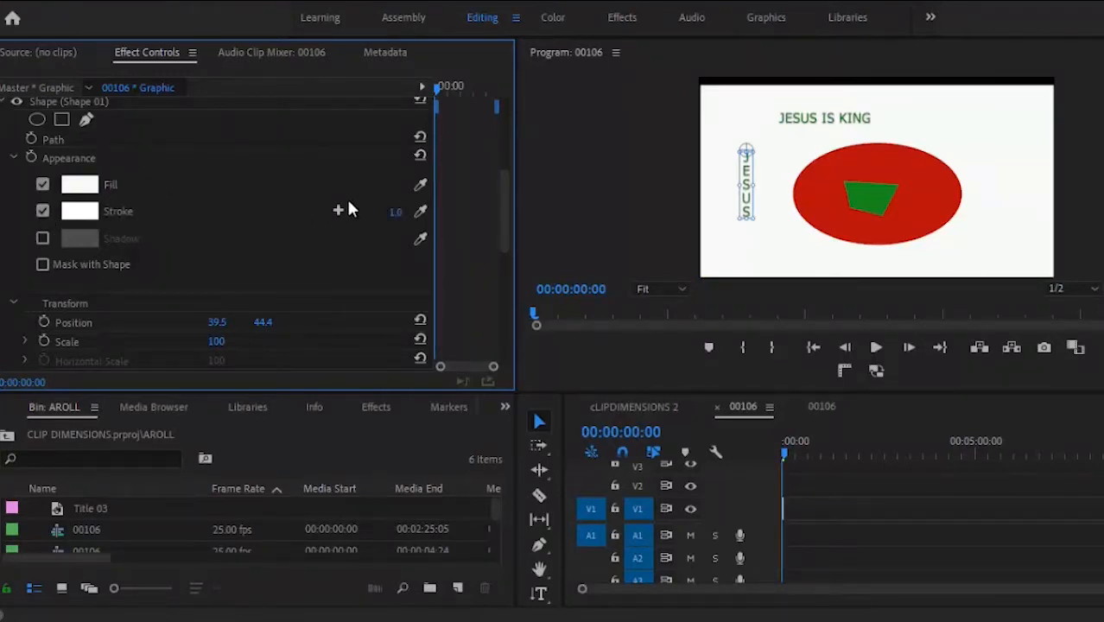
mouse_move(396, 213)
left_mouse_down()
mouse_move(413, 108)
mouse_move(391, 186)
mouse_move(381, 136)
left_mouse_up()
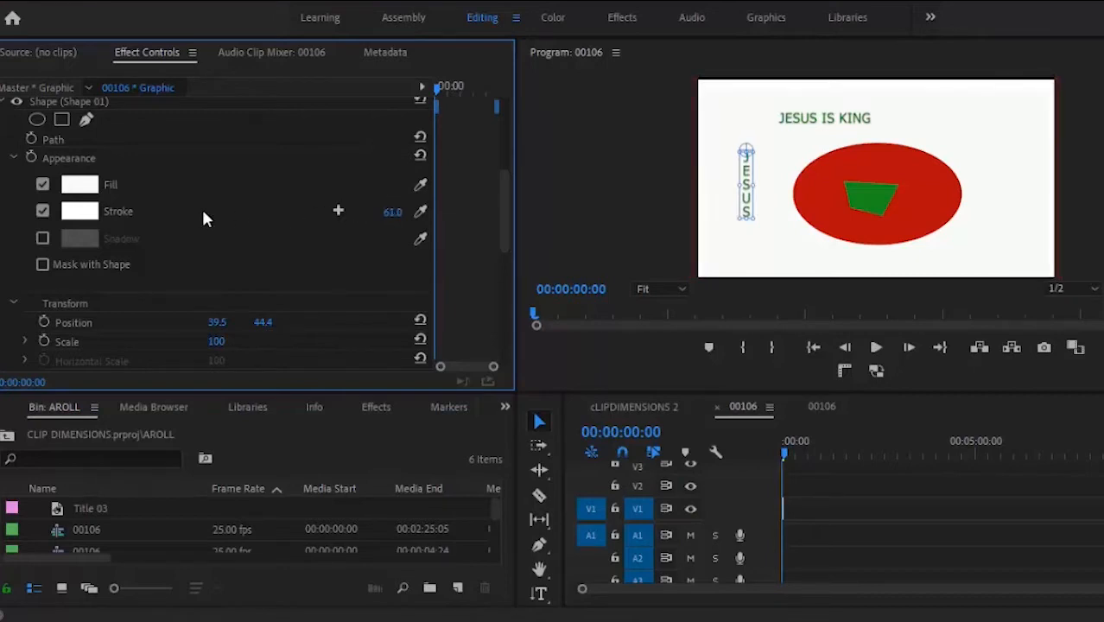
left_click(76, 213)
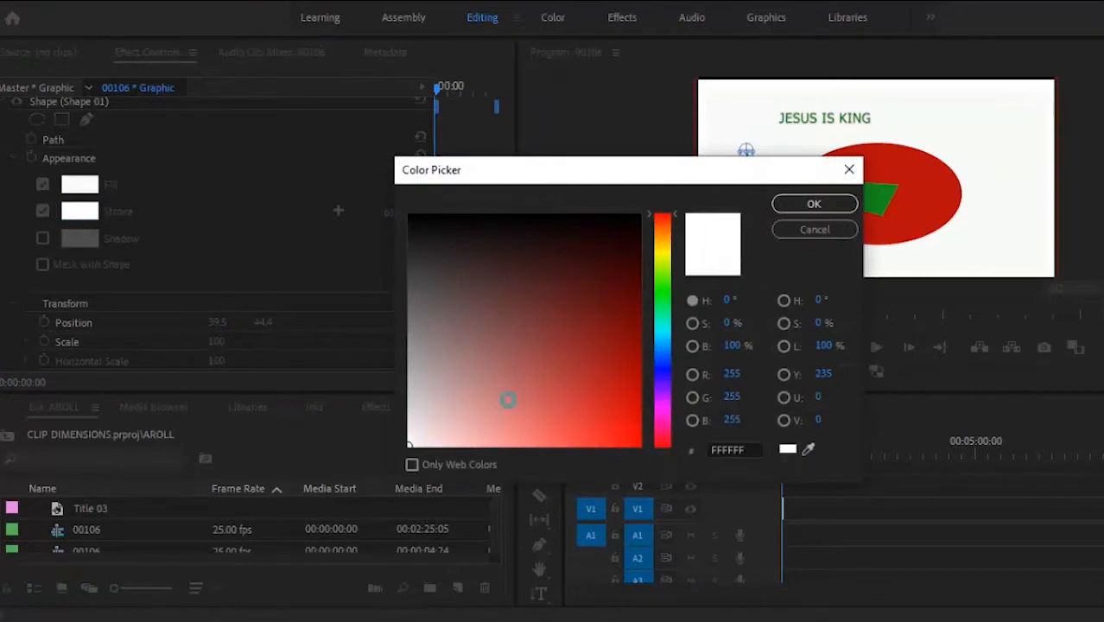
left_click(581, 342)
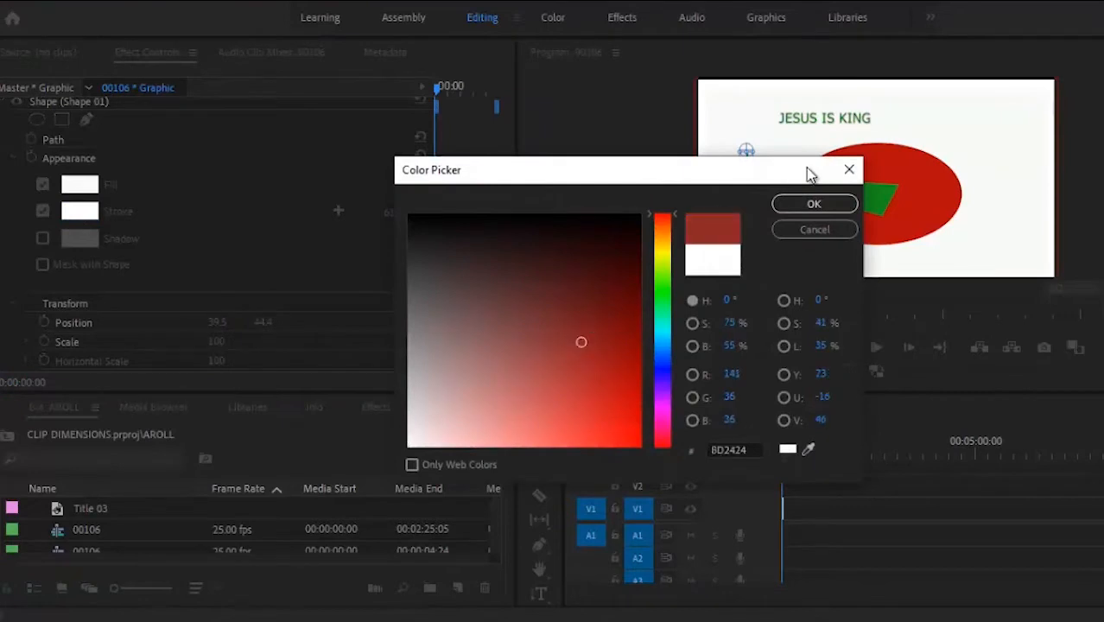
left_click(812, 206)
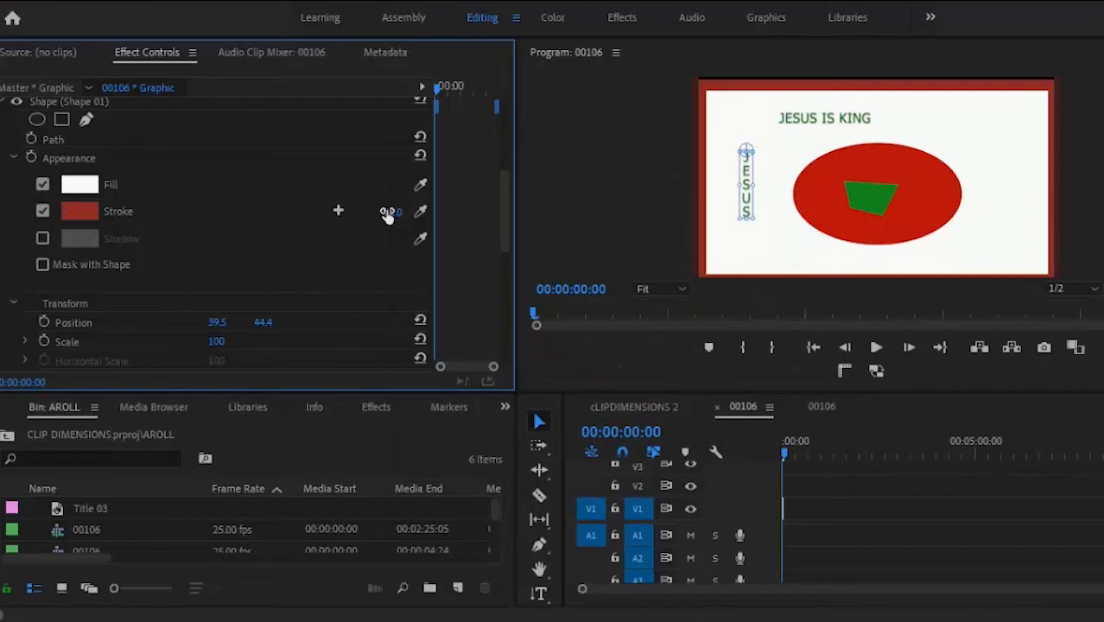
mouse_move(390, 214)
left_mouse_down()
mouse_move(454, 136)
mouse_move(515, 96)
mouse_move(417, 173)
mouse_move(485, 136)
mouse_move(496, 124)
mouse_move(378, 179)
left_mouse_up()
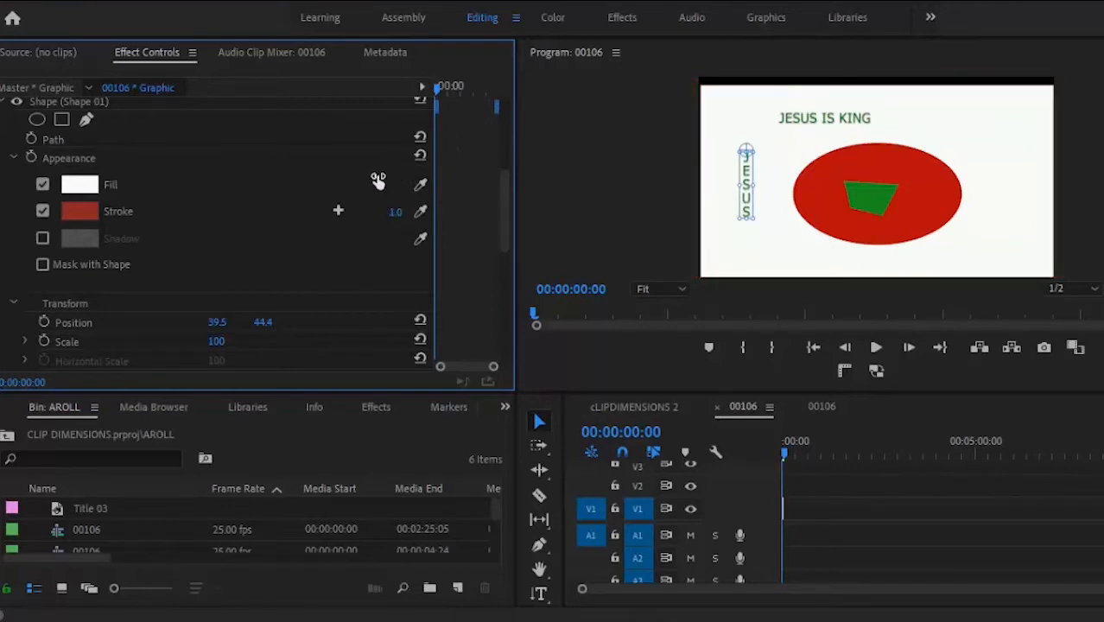
left_click(42, 210)
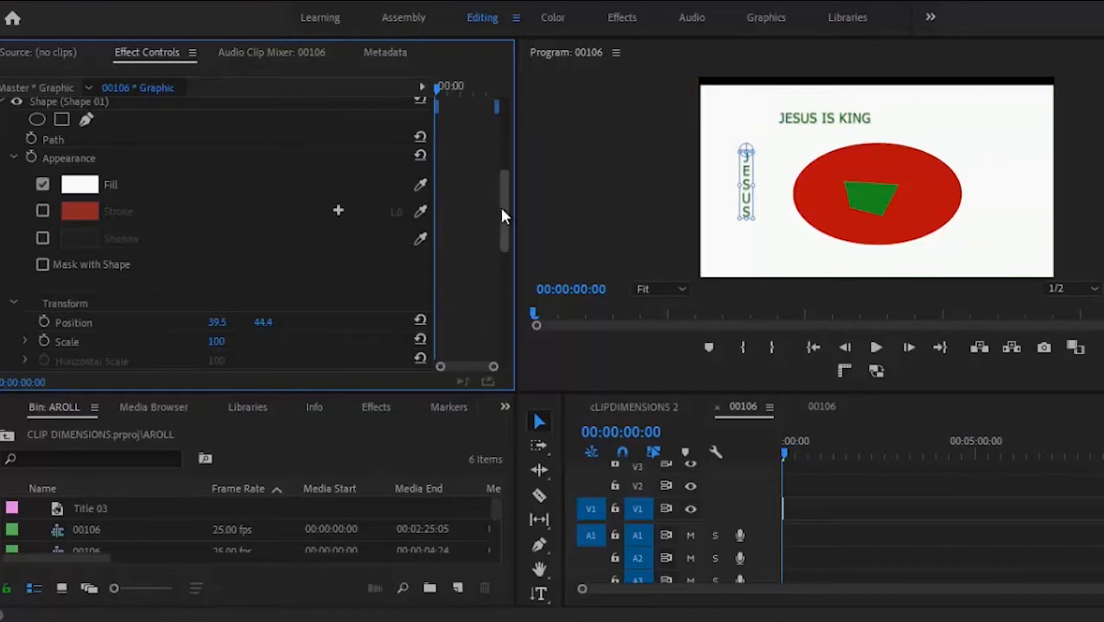
left_click_drag(501, 208, 504, 256)
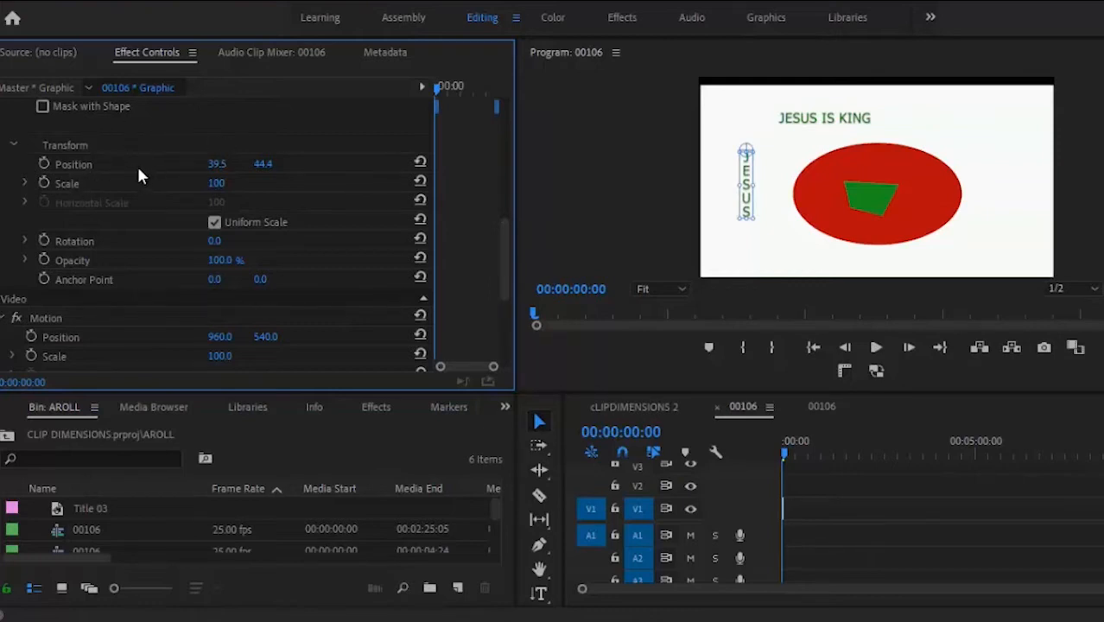
left_click(998, 124)
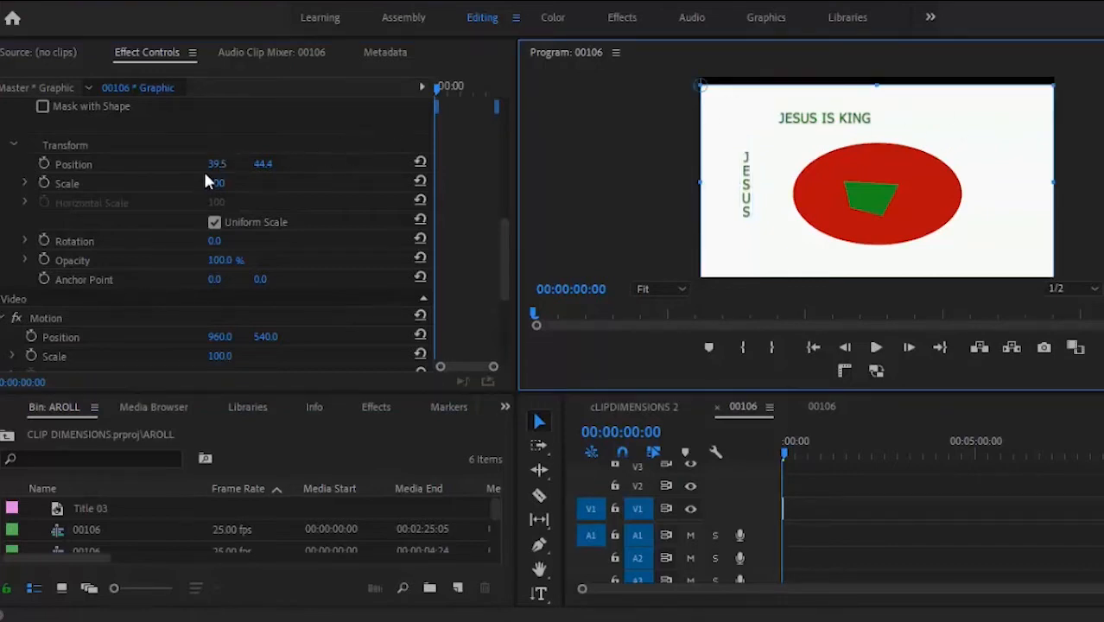
left_click(94, 163)
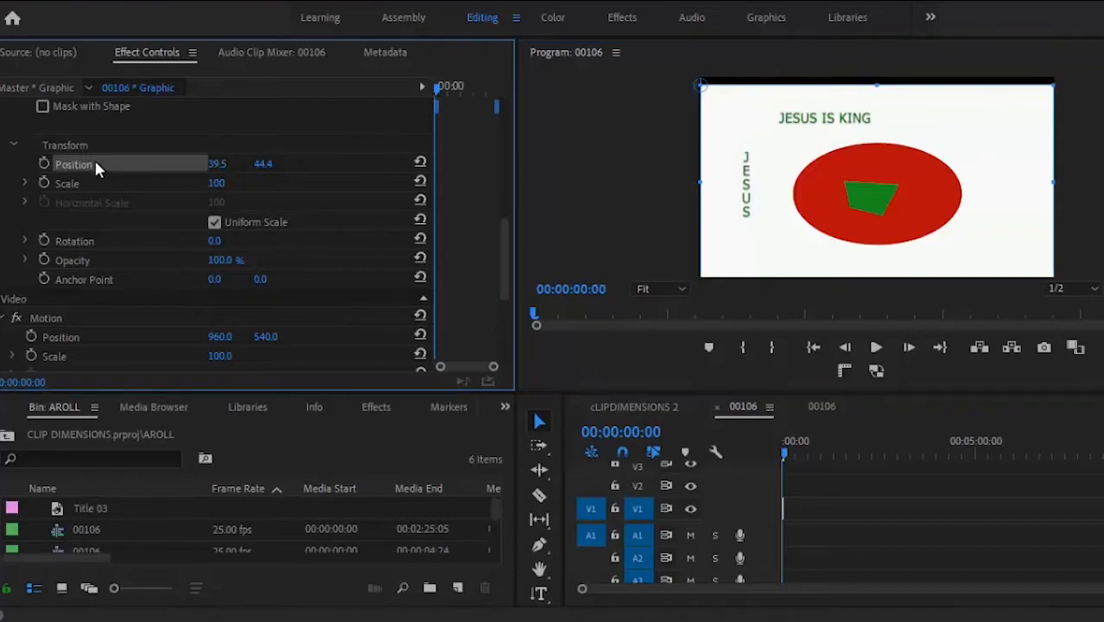
left_click_drag(218, 164, 260, 184)
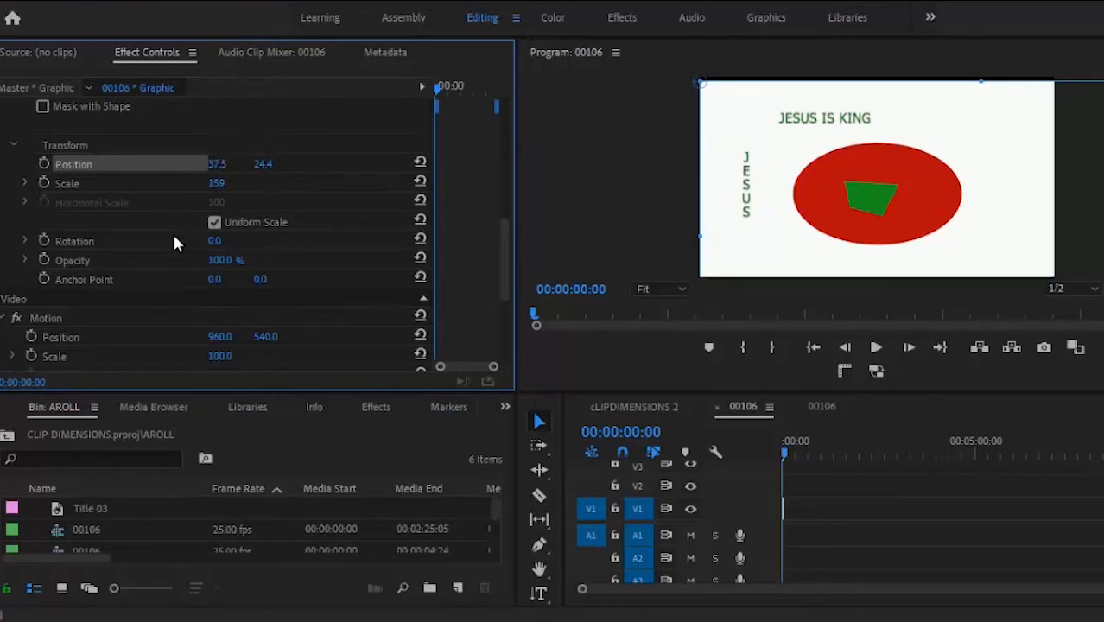
left_click_drag(212, 245, 248, 245)
mouse_move(246, 260)
left_mouse_down()
mouse_move(213, 260)
mouse_move(208, 374)
mouse_move(257, 273)
left_mouse_up()
left_click_drag(504, 226, 521, 148)
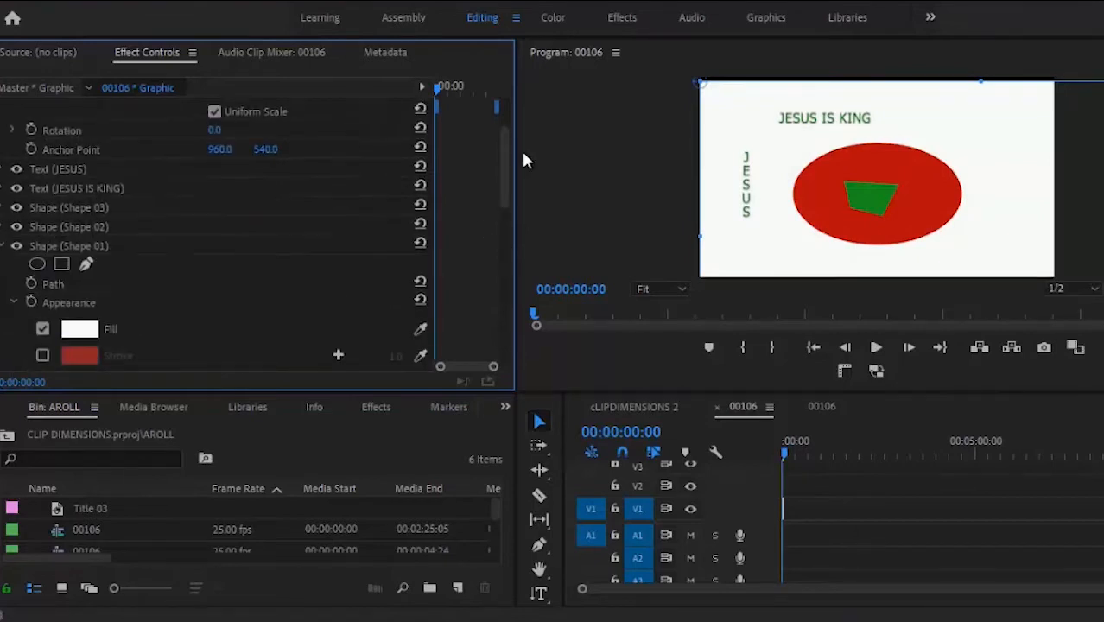
Step: Open the JESUS IS KING text settings and, after trying centre and right, keep left alignment
left_click(2, 247)
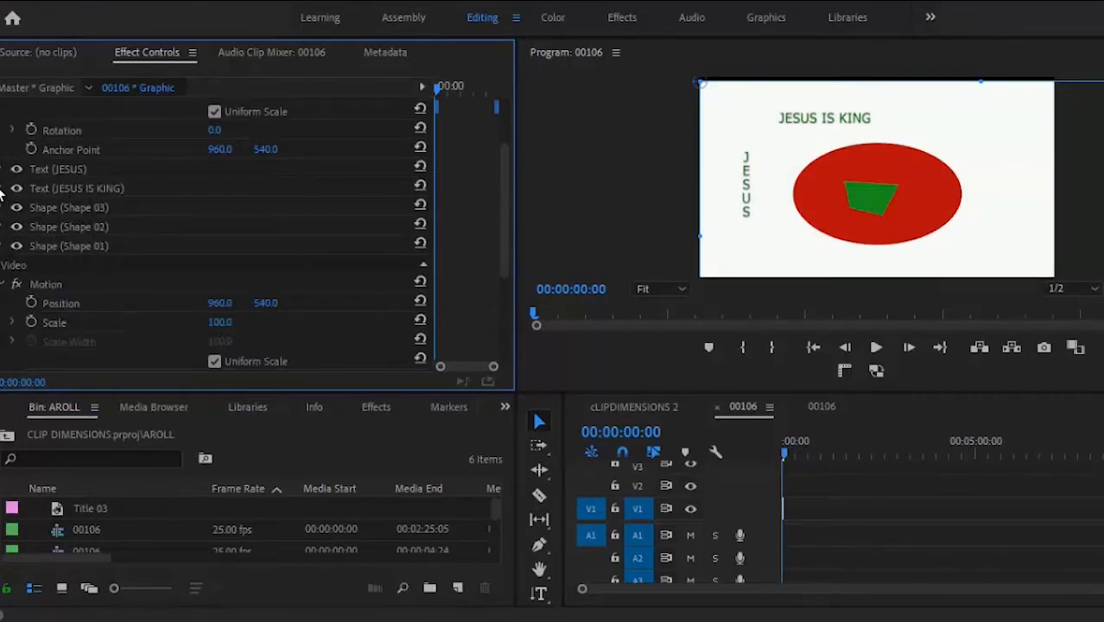
left_click(2, 188)
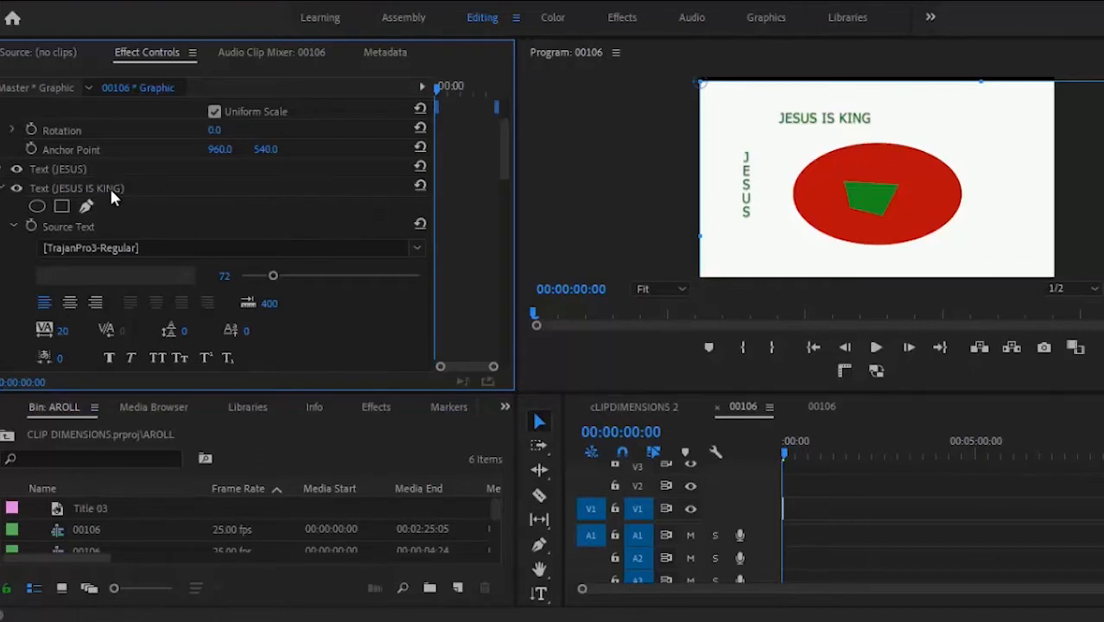
left_click(70, 304)
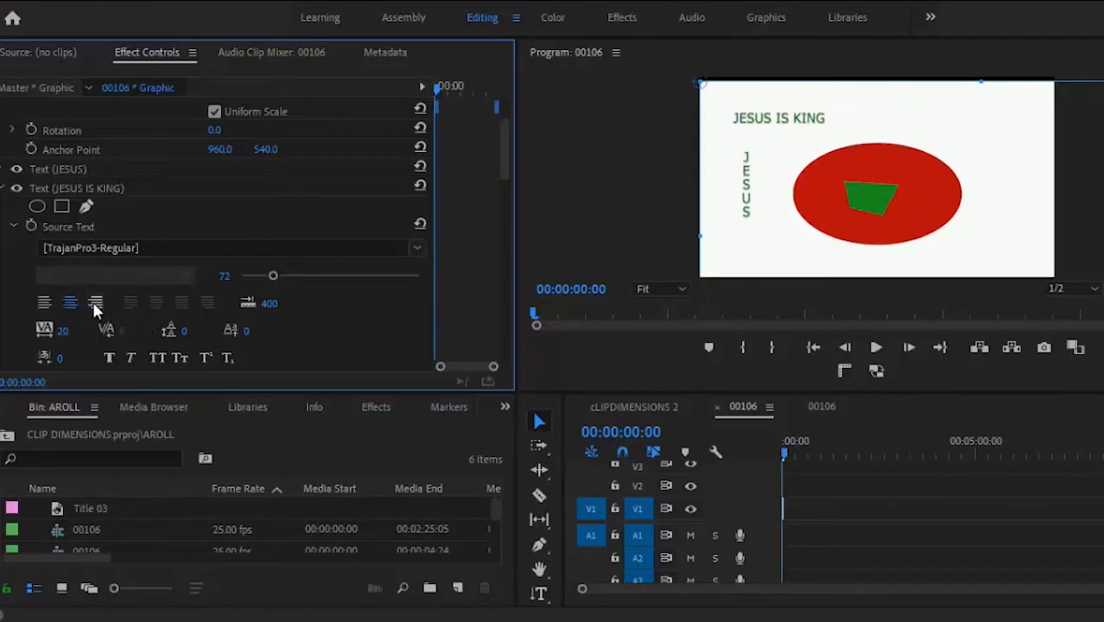
left_click(95, 306)
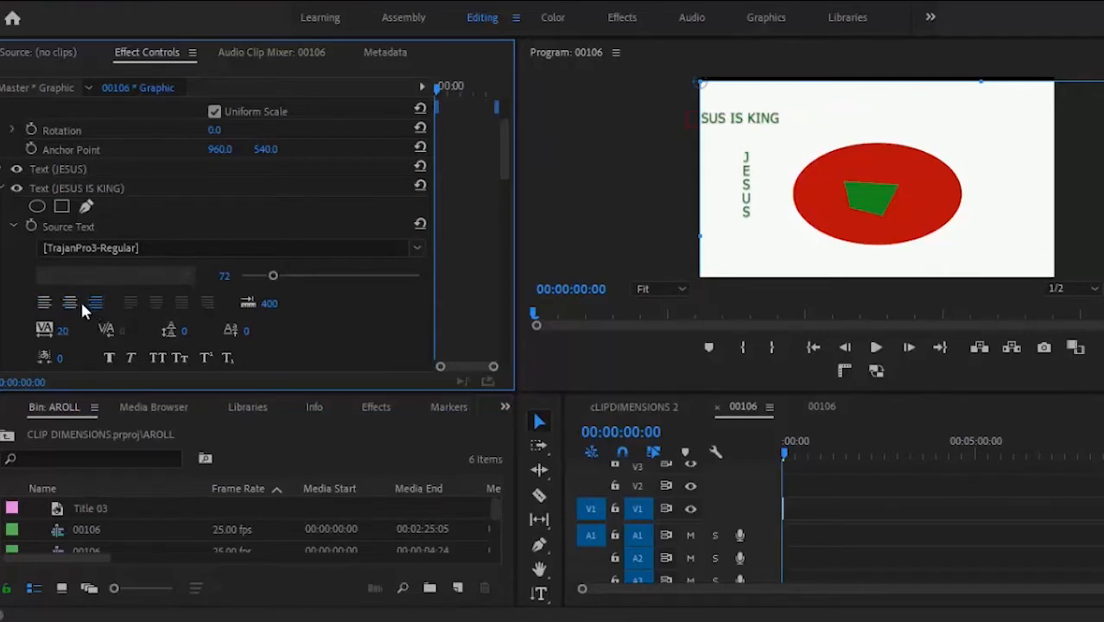
left_click(70, 304)
left_click(44, 303)
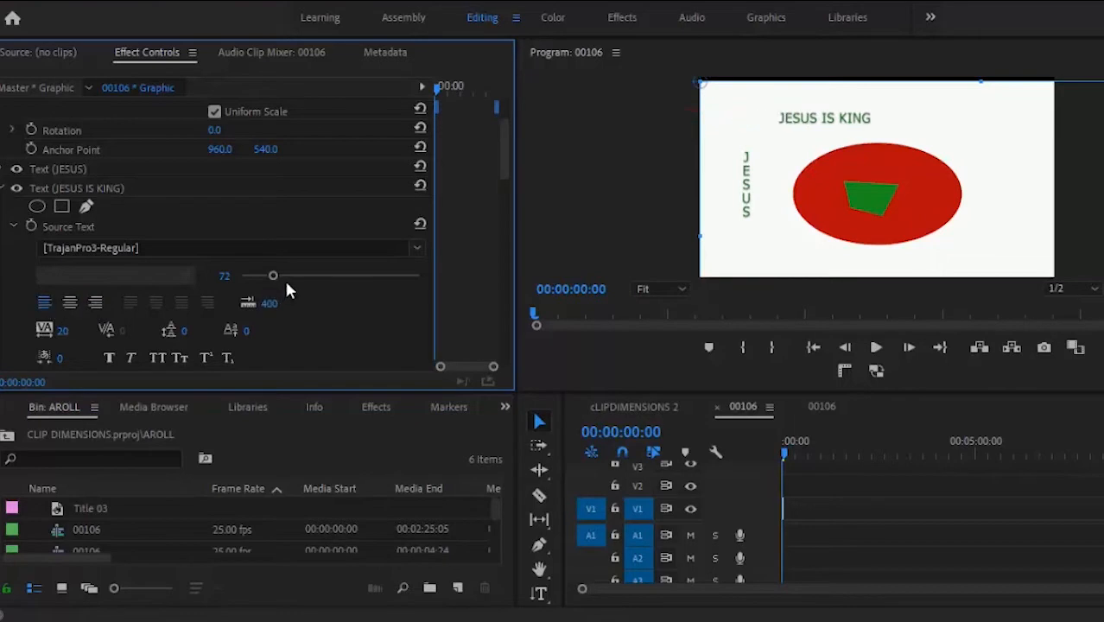
Step: Set the title font to 60s Pop with Faux Bold
left_click(418, 251)
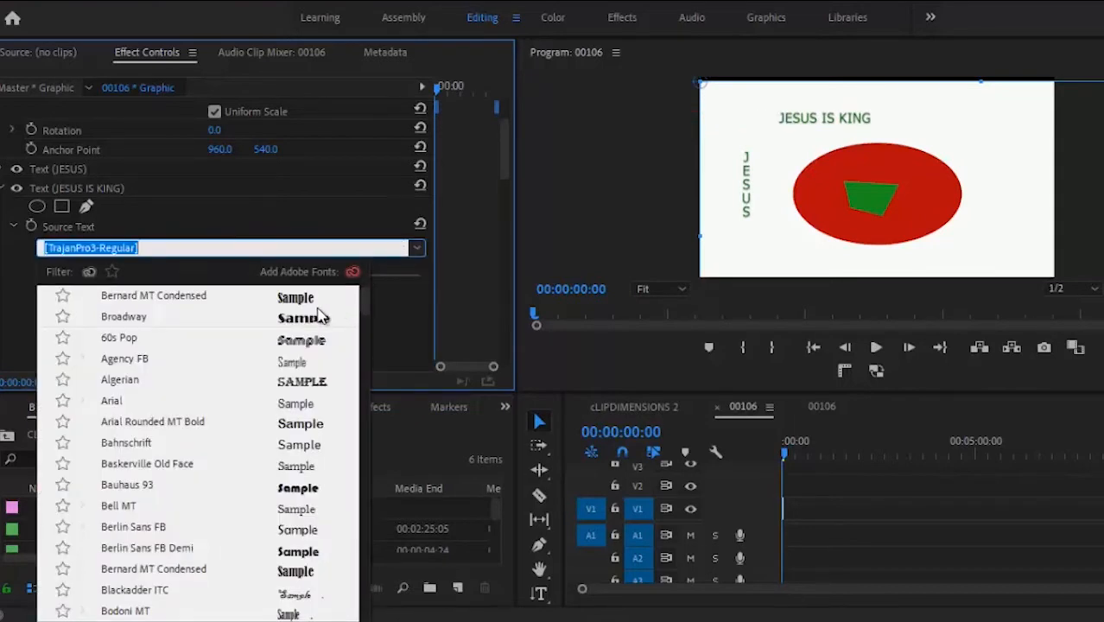
left_click(121, 338)
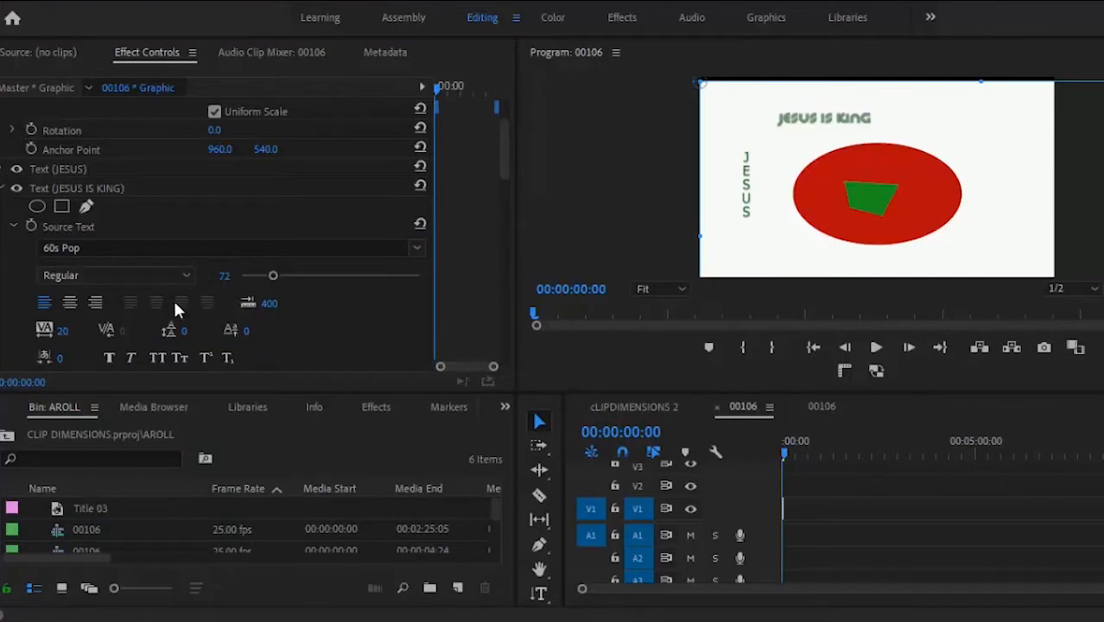
left_click(107, 359)
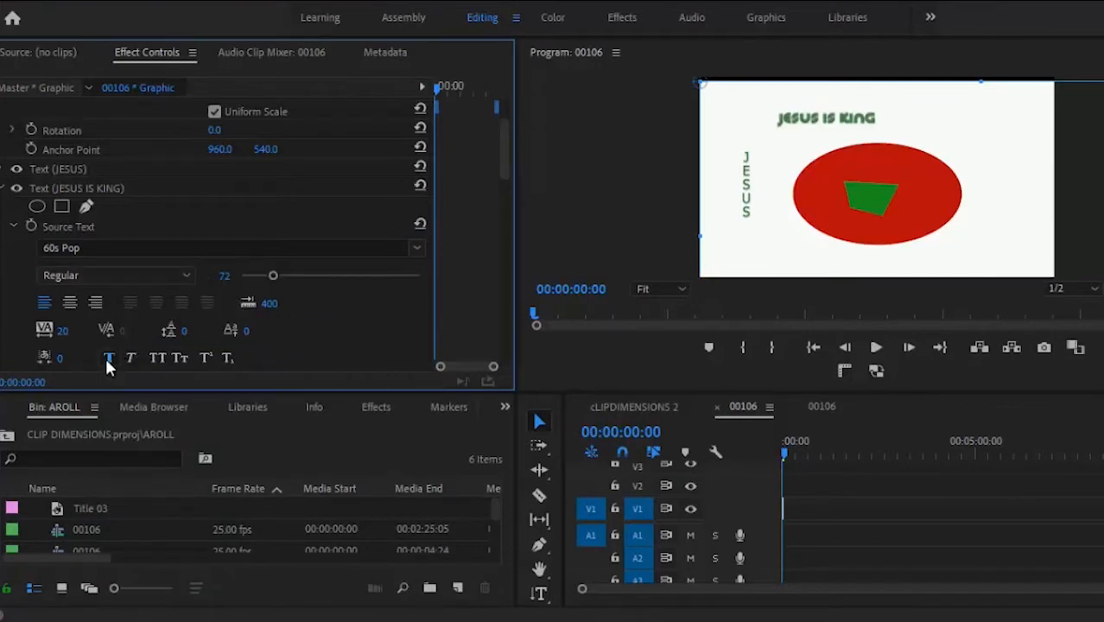
scroll(503, 158, "down", 3)
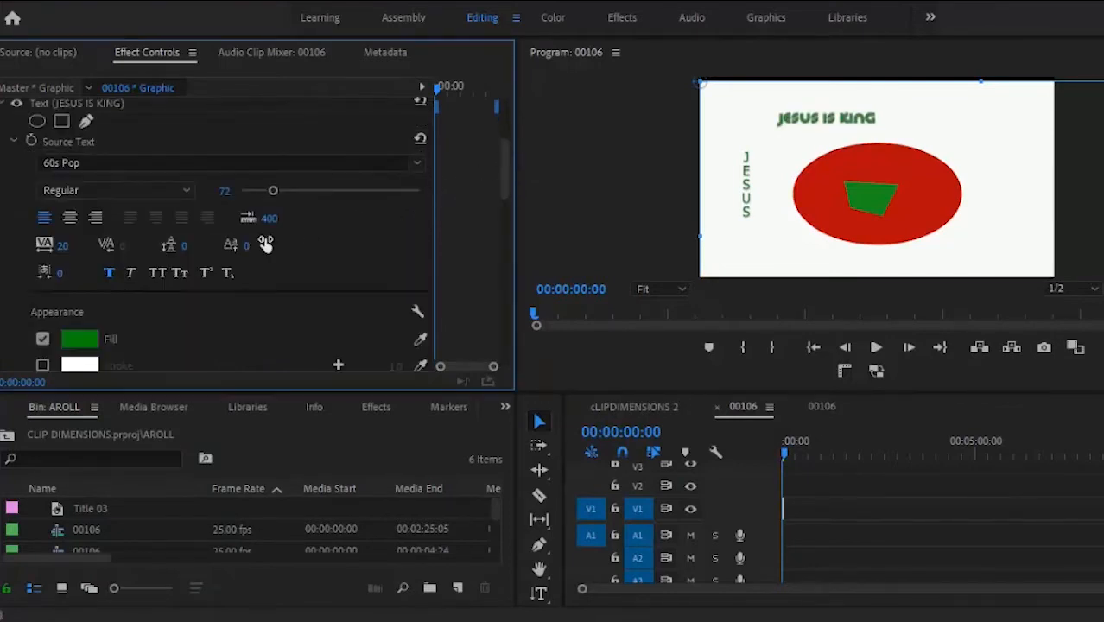
Step: Fill the JESUS IS KING title with orange-red BA3620
left_click(83, 342)
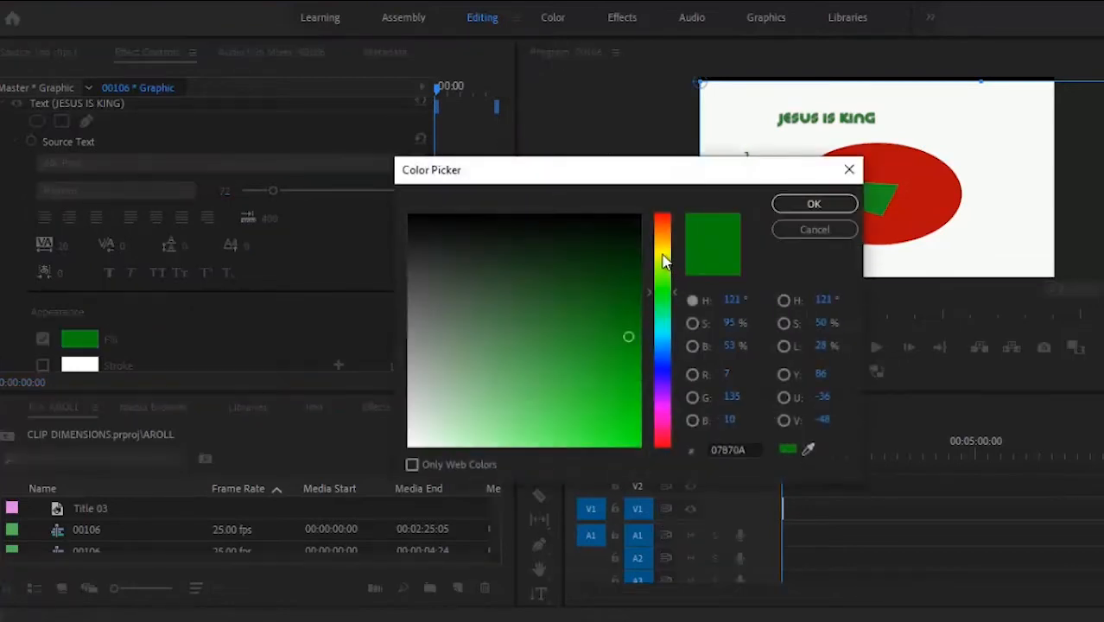
left_click(661, 245)
left_click(661, 221)
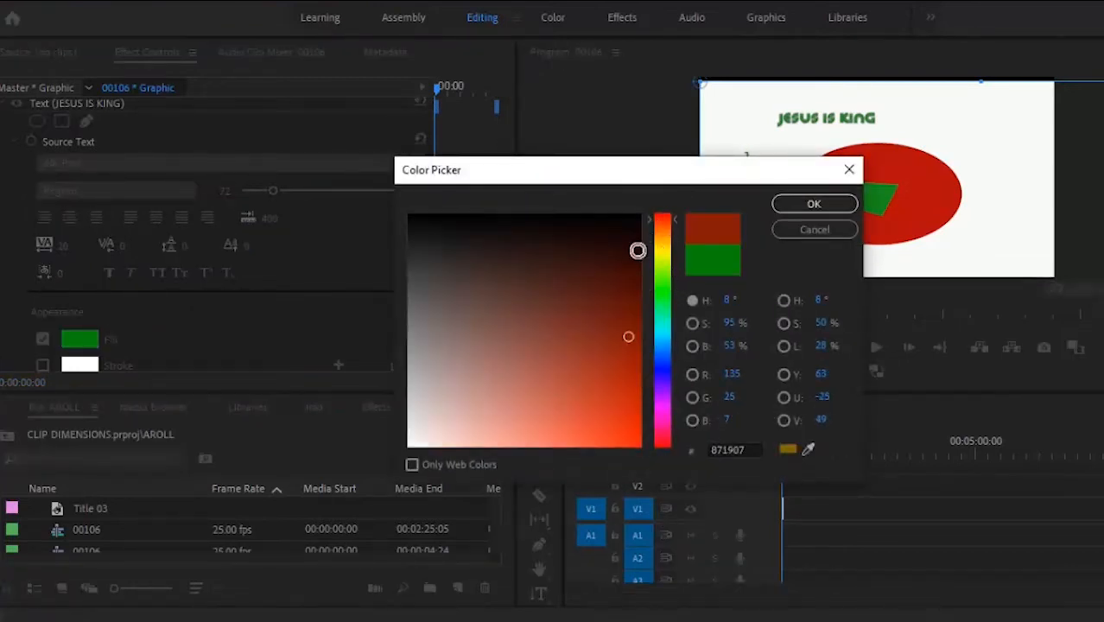
left_click(600, 383)
left_click(790, 209)
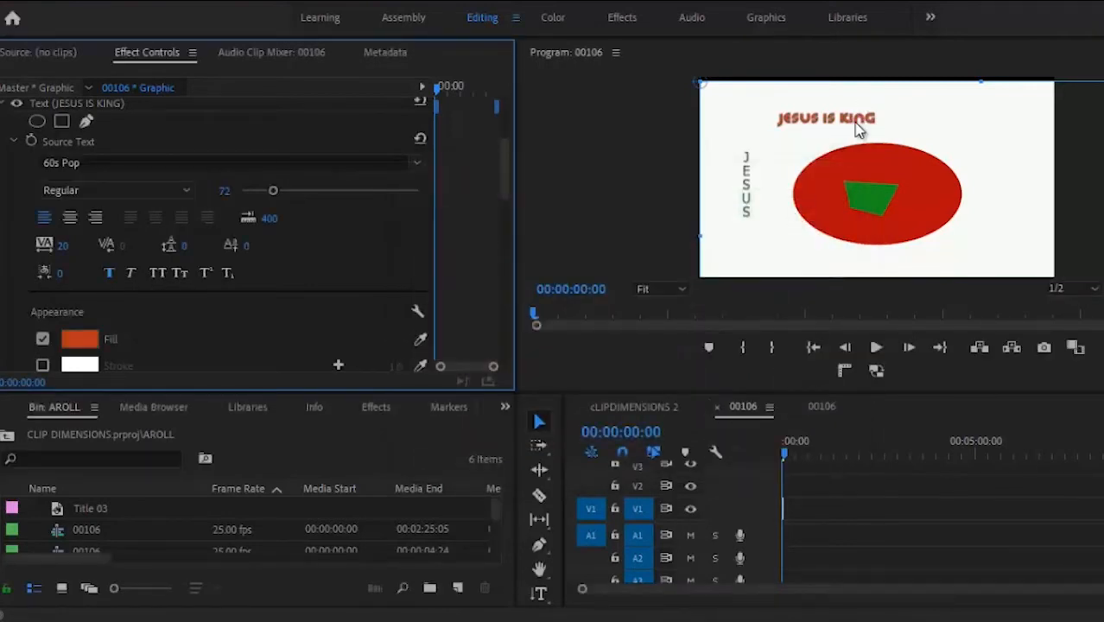
Step: Change the title fill to blue 3928B4
left_click(113, 338)
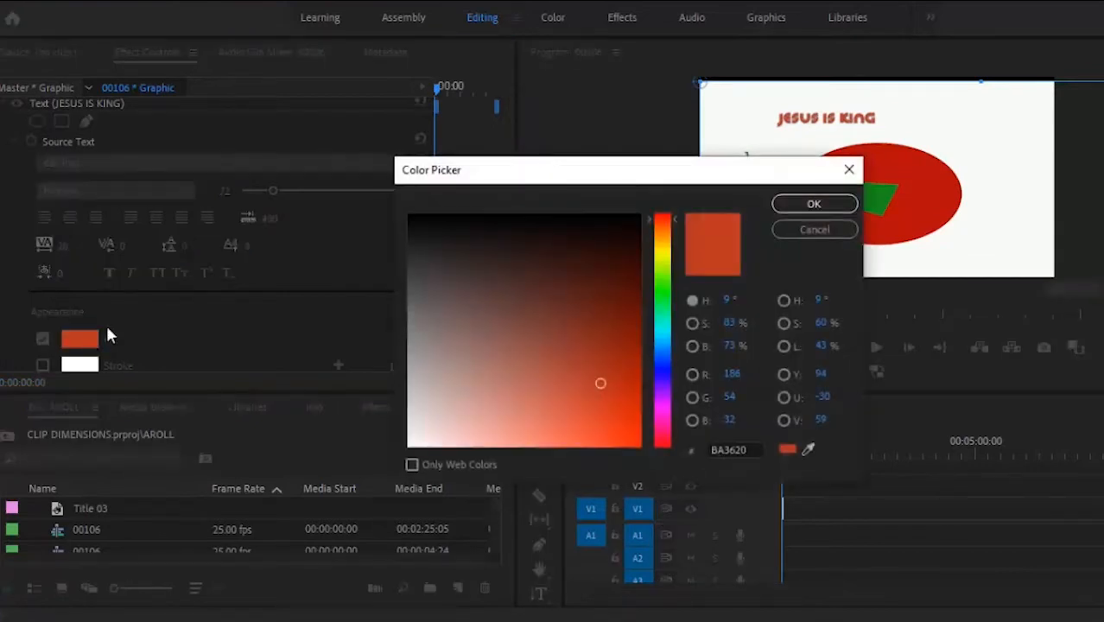
left_click(662, 376)
left_click(589, 378)
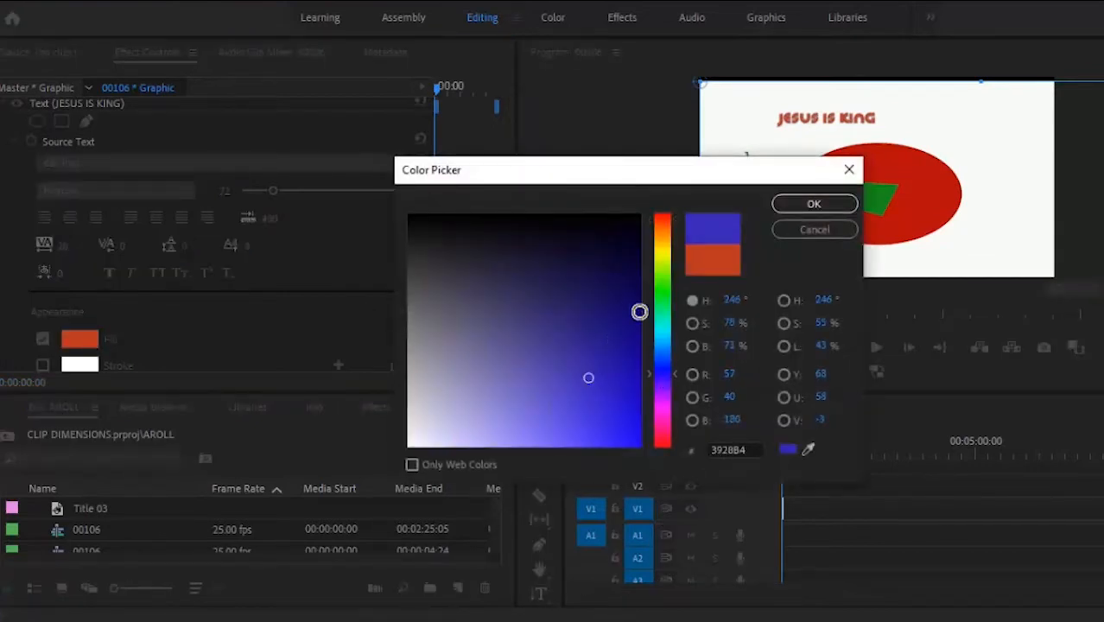
left_click(782, 204)
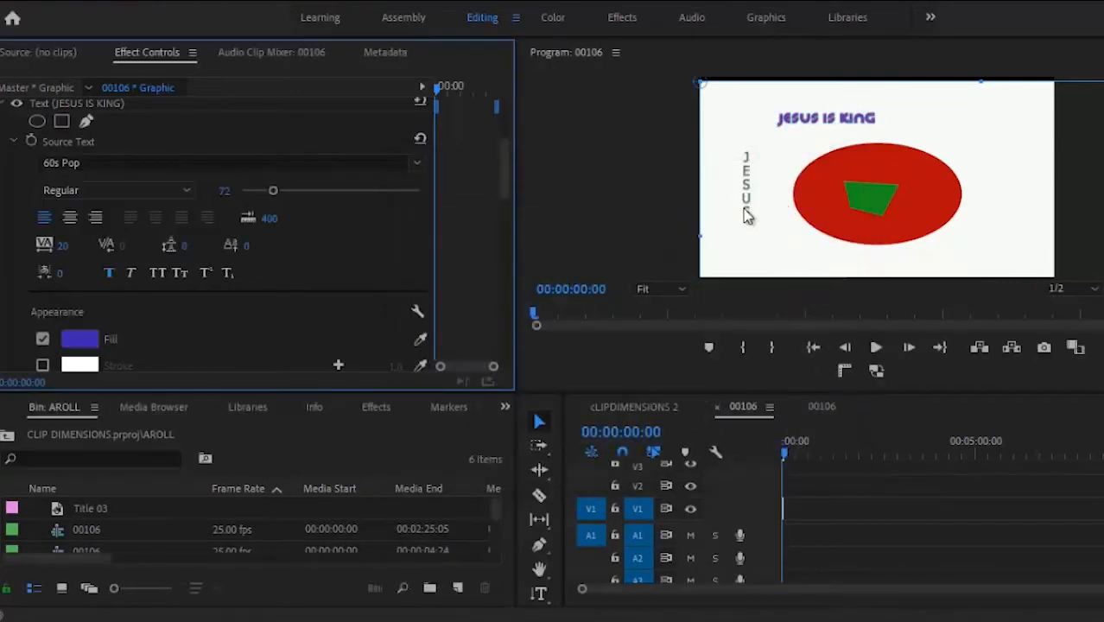
left_click_drag(502, 173, 508, 200)
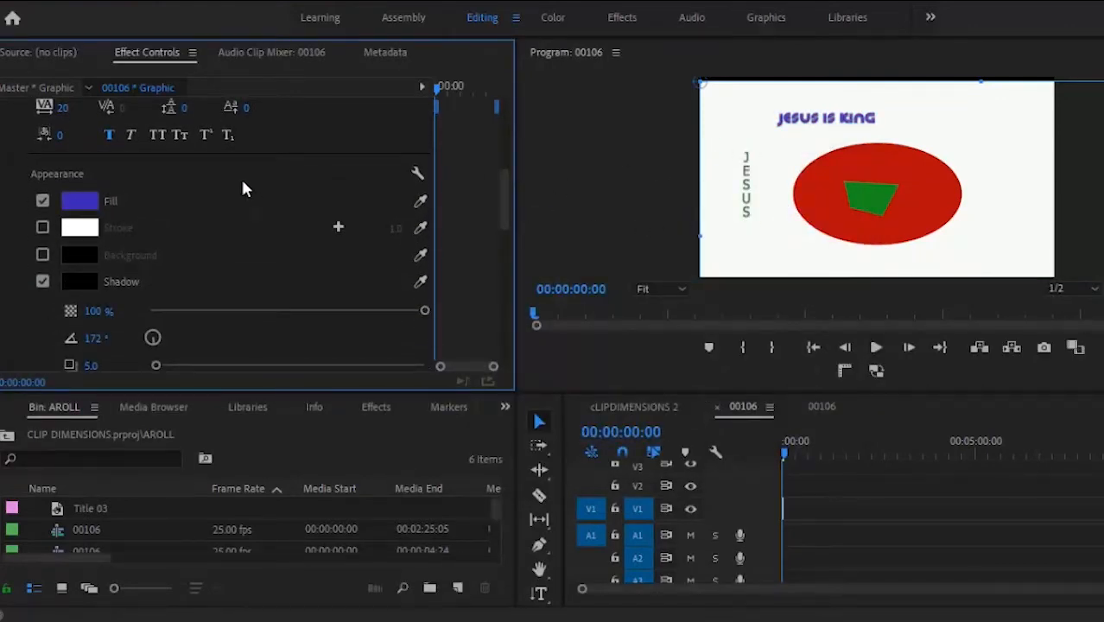
Step: Turn on the title's stroke and widen it from 1.0 to 39.0
left_click(42, 227)
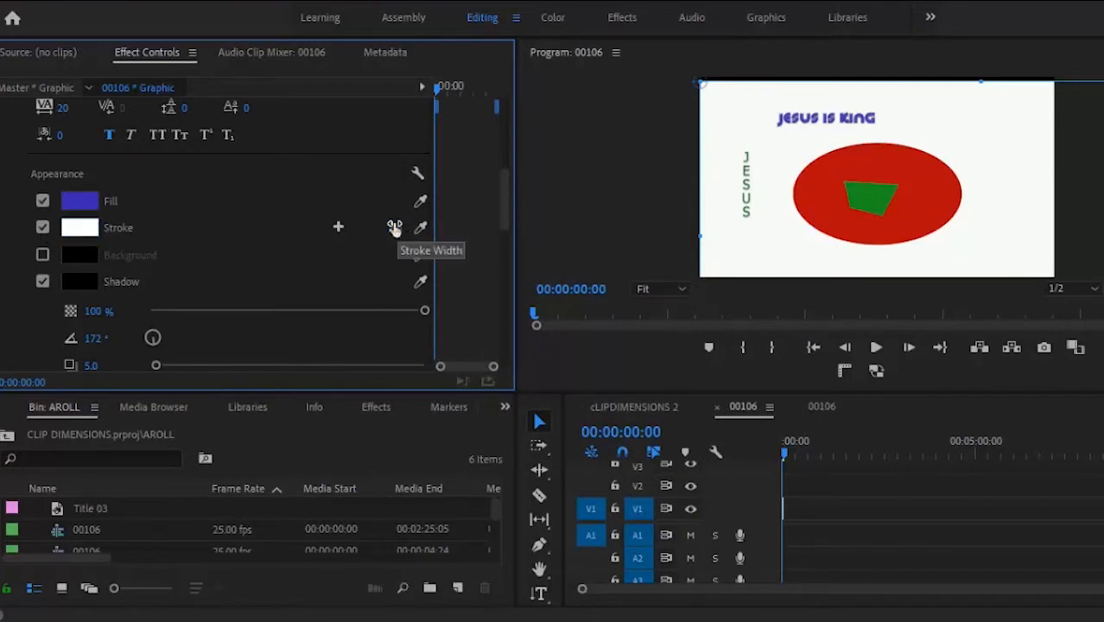
left_click_drag(395, 226, 400, 192)
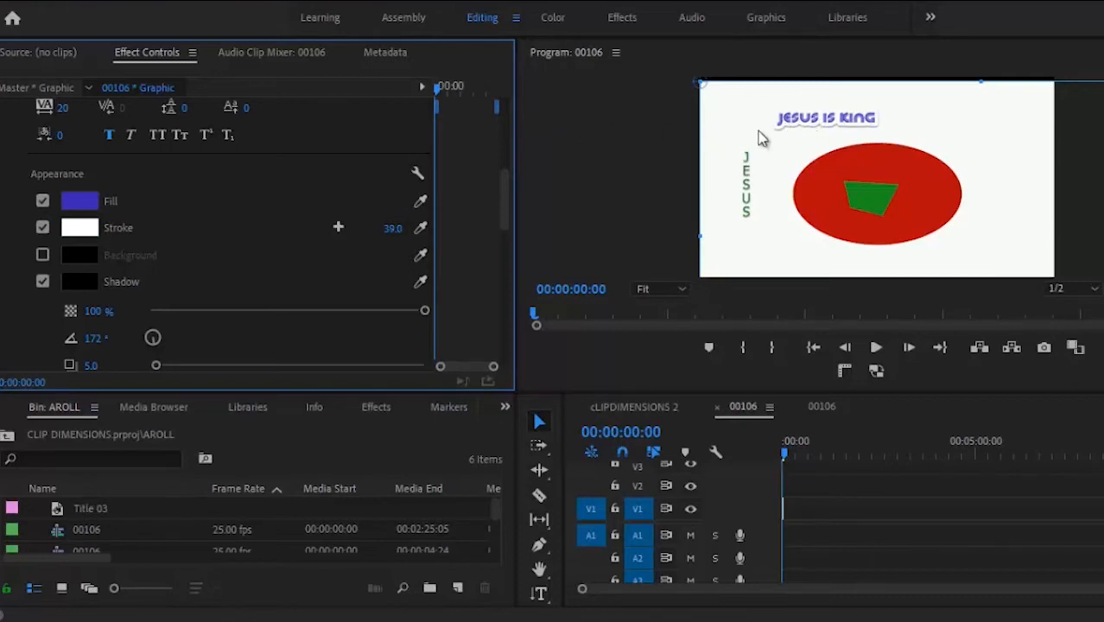
left_click_drag(504, 204, 507, 271)
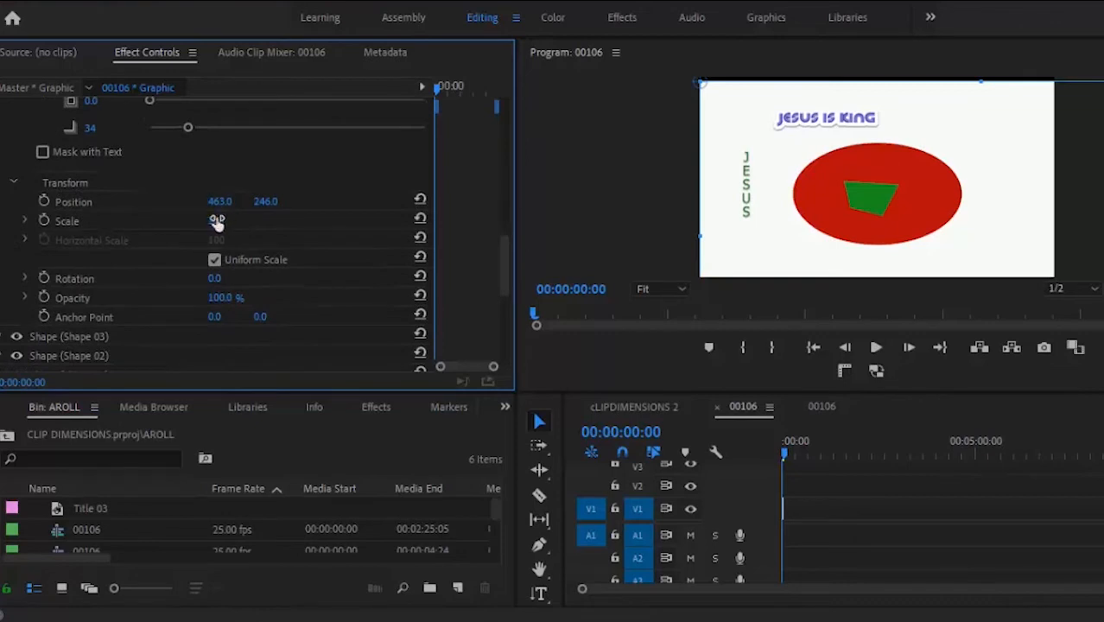
Step: Scale the JESUS IS KING title from 100 up to 177
left_click_drag(216, 222, 216, 148)
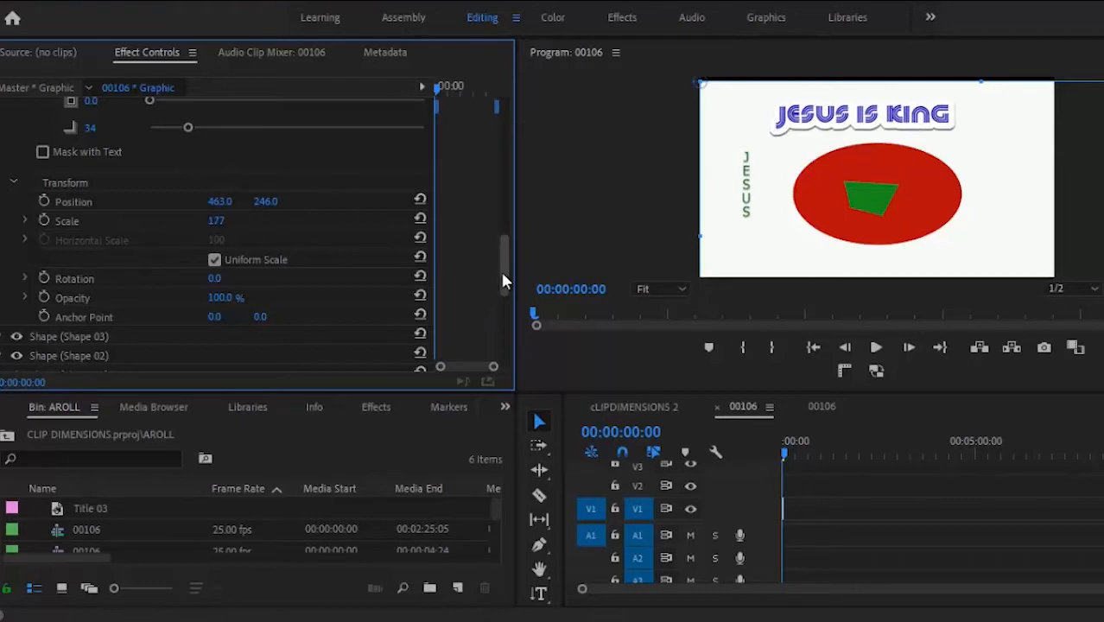
left_click_drag(502, 274, 501, 196)
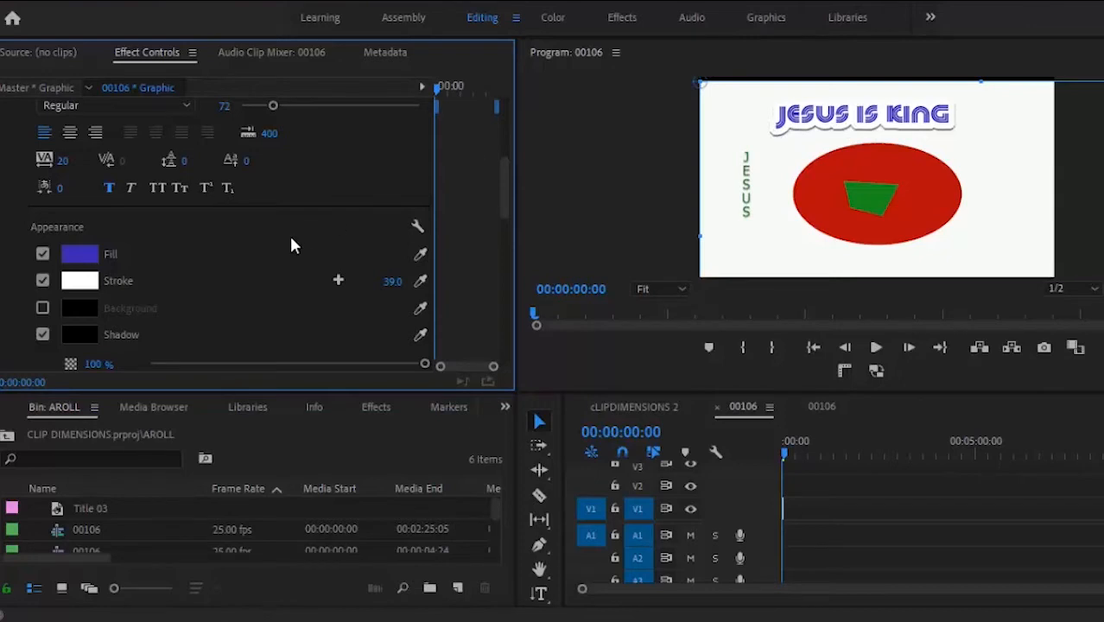
Step: Toggle shadow and background, leaving shadow on and background off, then make the text faux italic
left_click(42, 334)
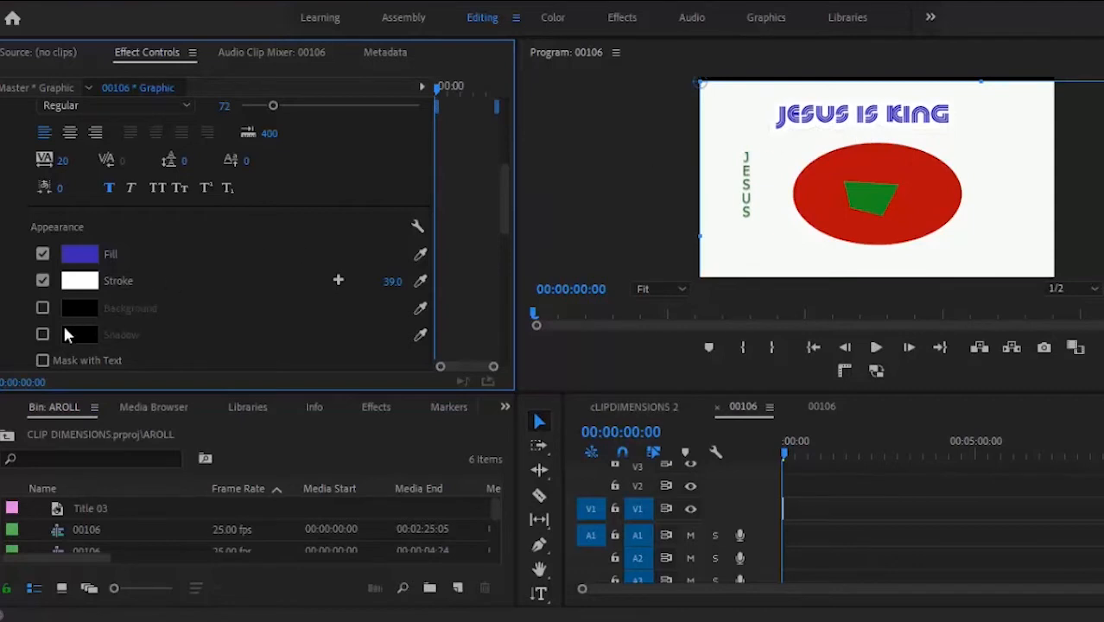
left_click(42, 334)
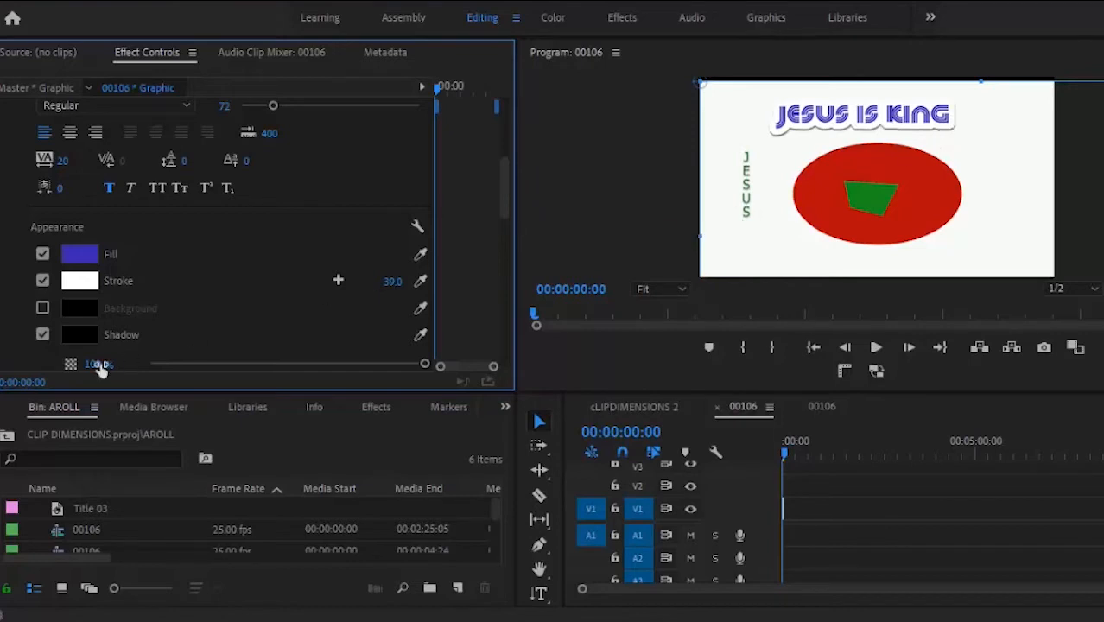
left_click(42, 309)
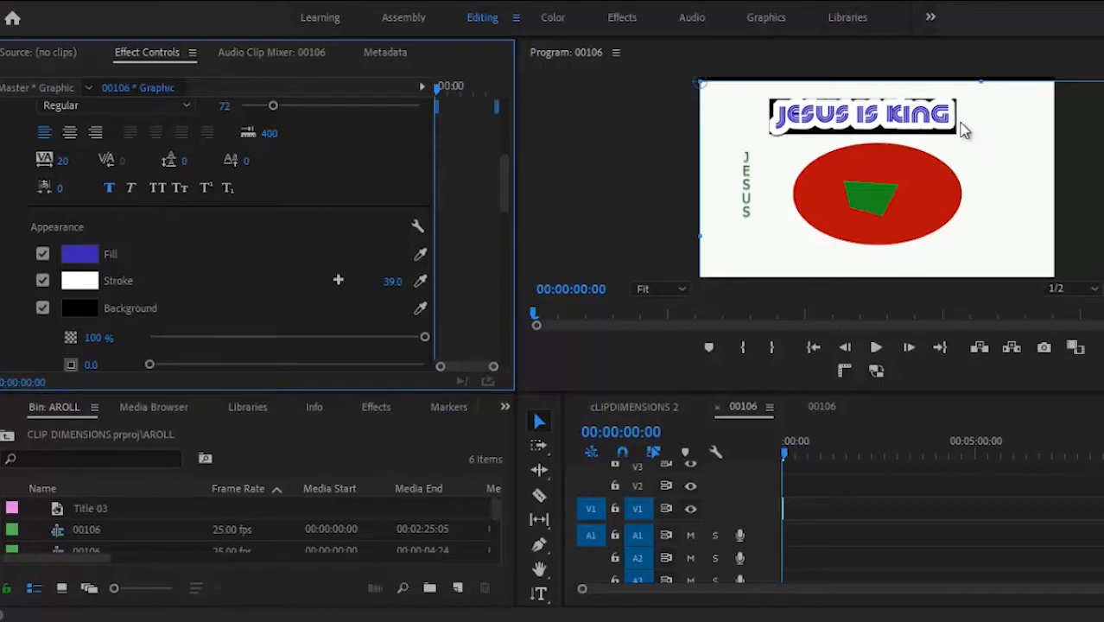
left_click(42, 308)
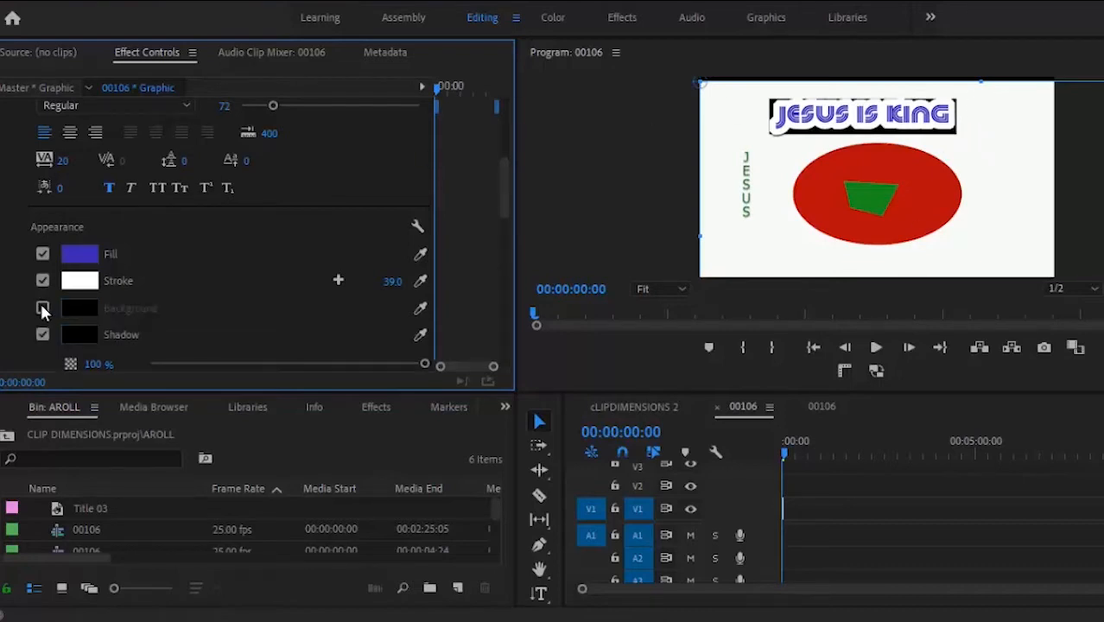
left_click(135, 190)
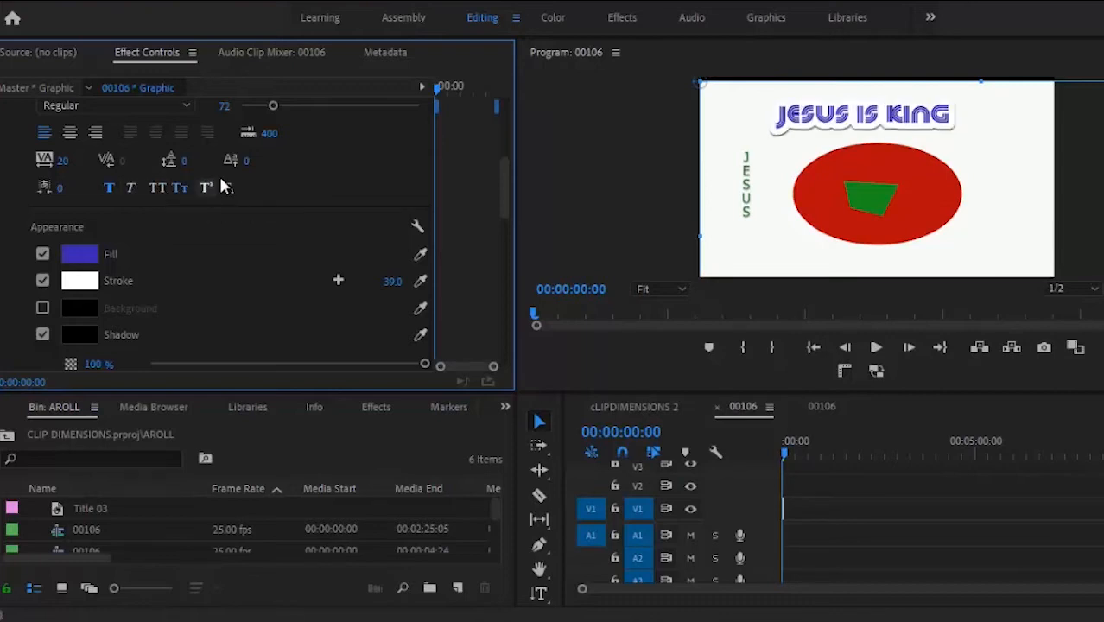
Step: Rotate the JESUS IS KING title to 333° in Effect Controls
left_click_drag(504, 214, 501, 277)
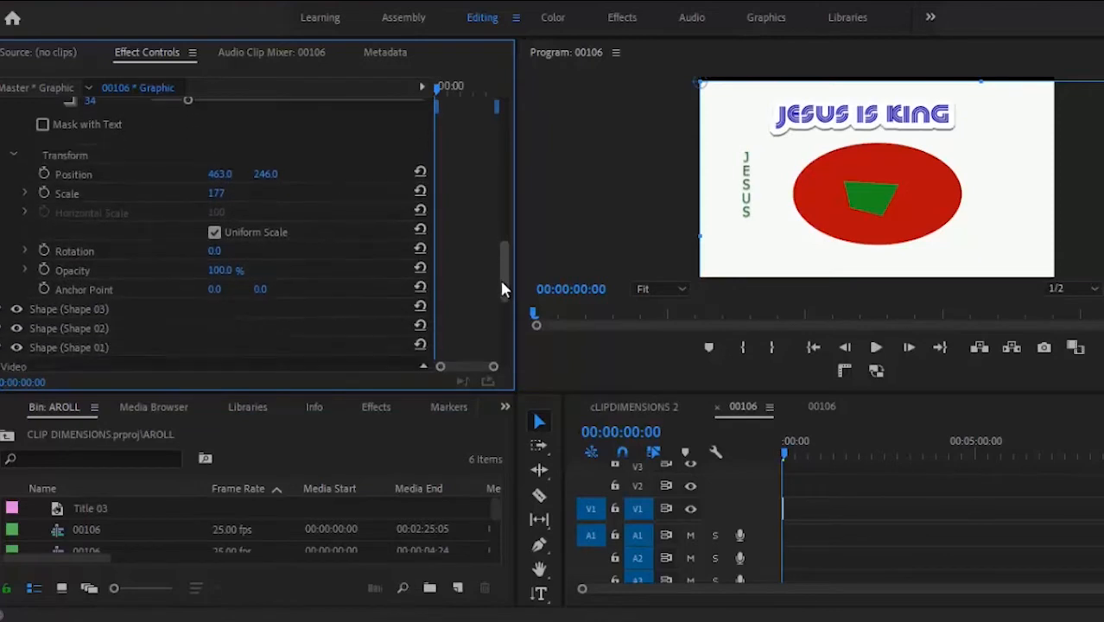
left_click(173, 179)
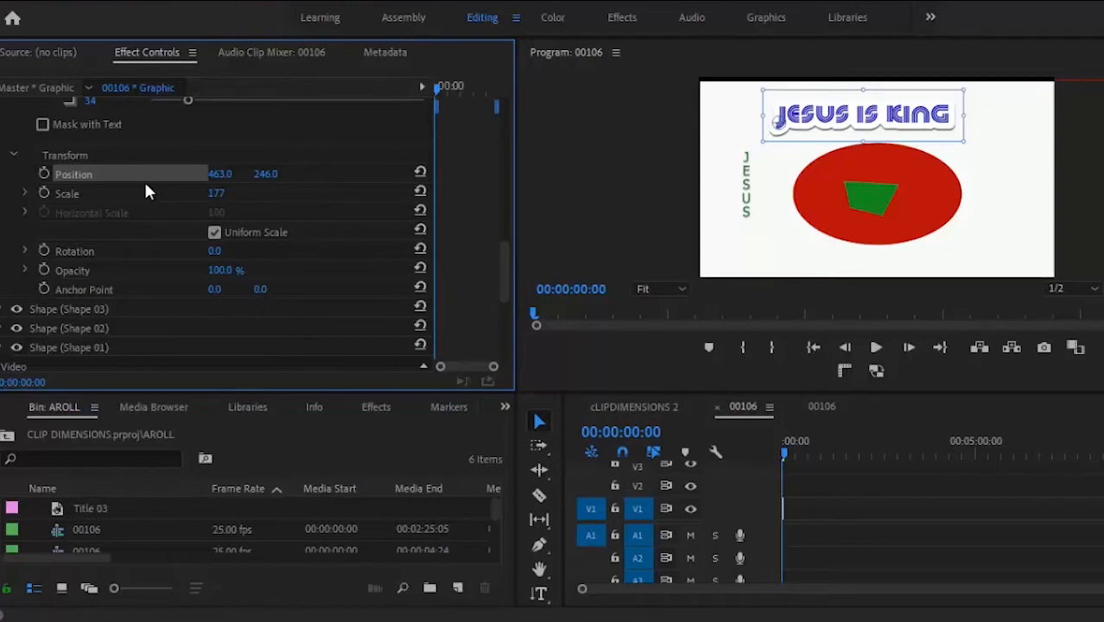
left_click(107, 197)
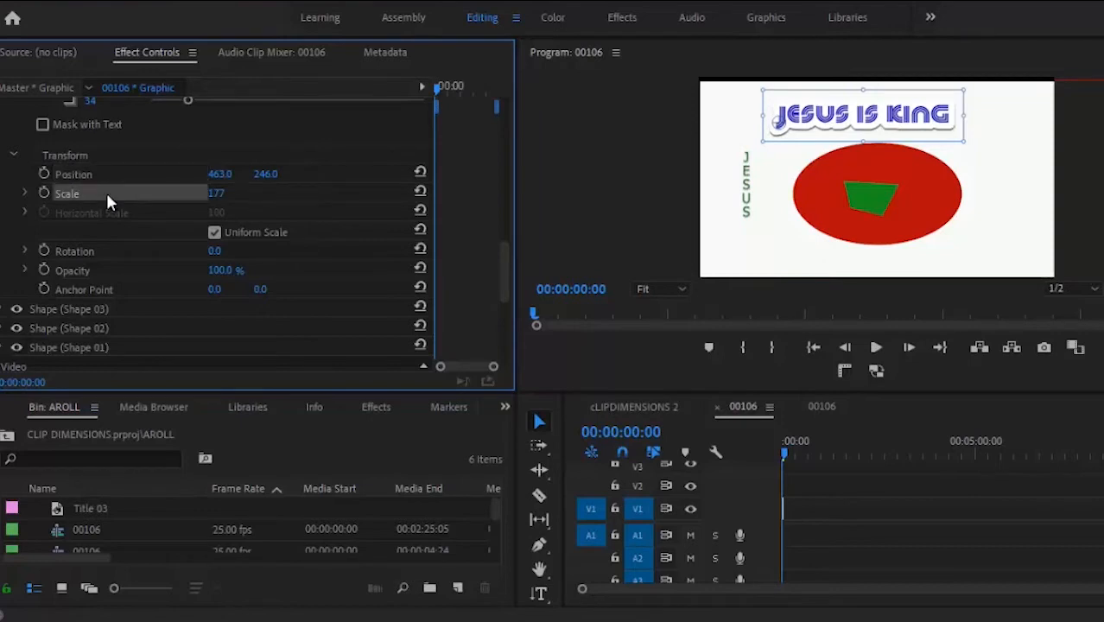
left_click(82, 253)
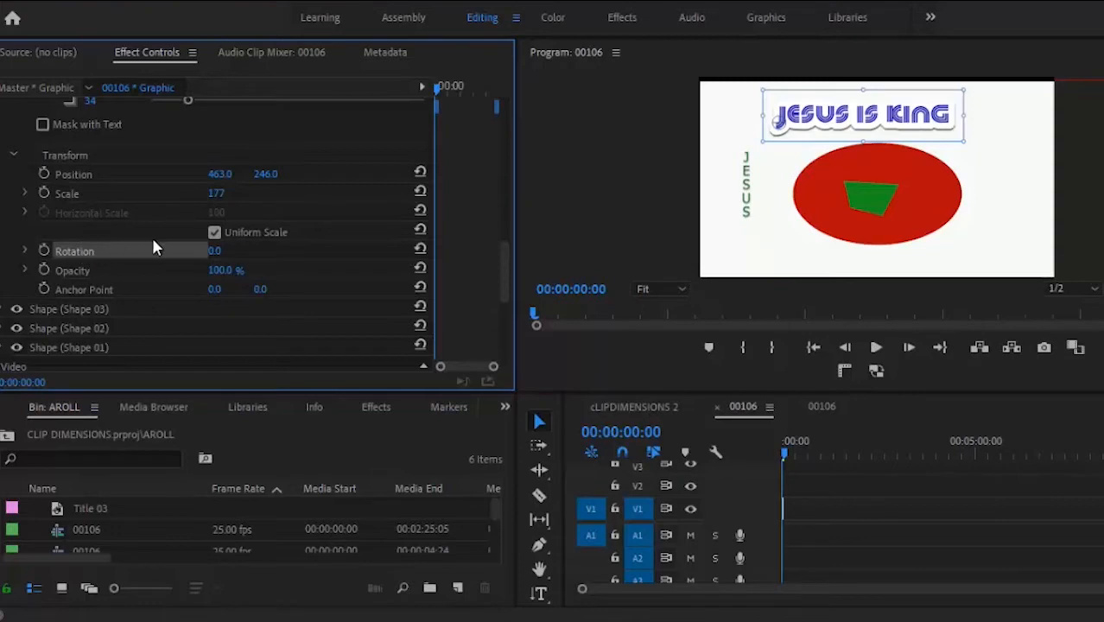
left_click_drag(211, 253, 353, 166)
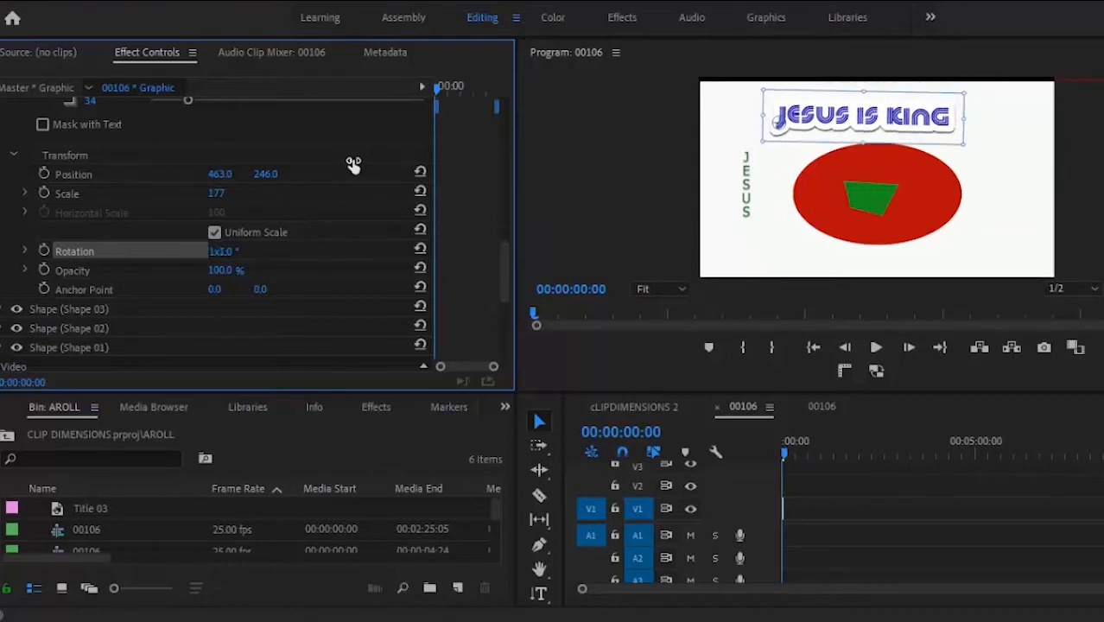
Step: Reset the title's rotation to 0° and try lowering its opacity to 44%
left_click(228, 249)
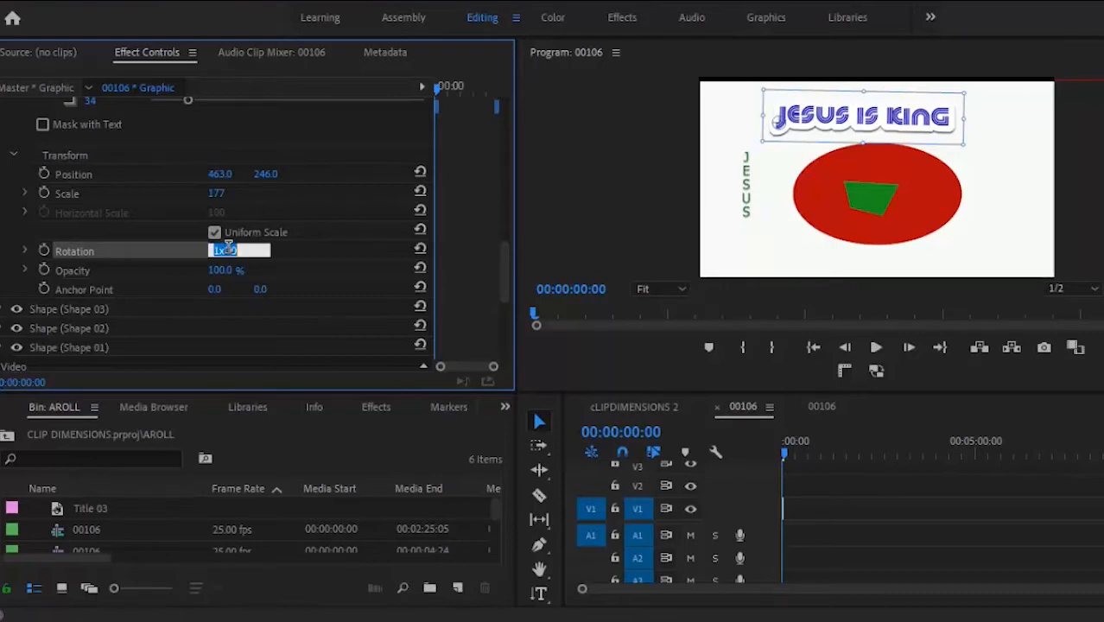
type("0")
key("Return")
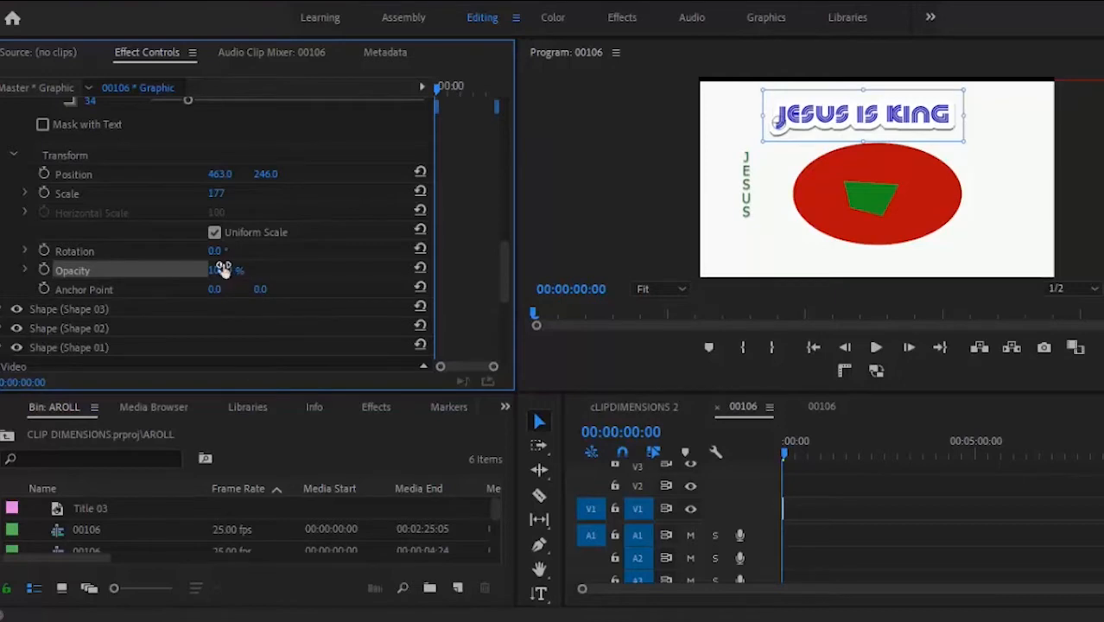
left_click_drag(219, 273, 247, 234)
left_click_drag(506, 266, 510, 153)
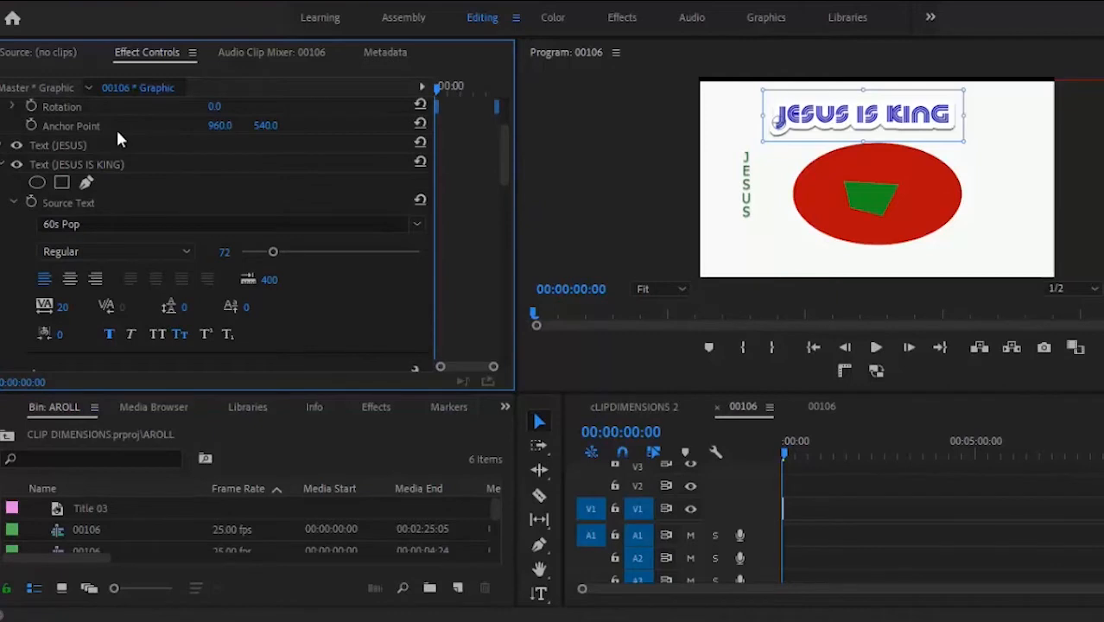
Step: Collapse the JESUS IS KING text properties and save the project with Ctrl+S
left_click(5, 164)
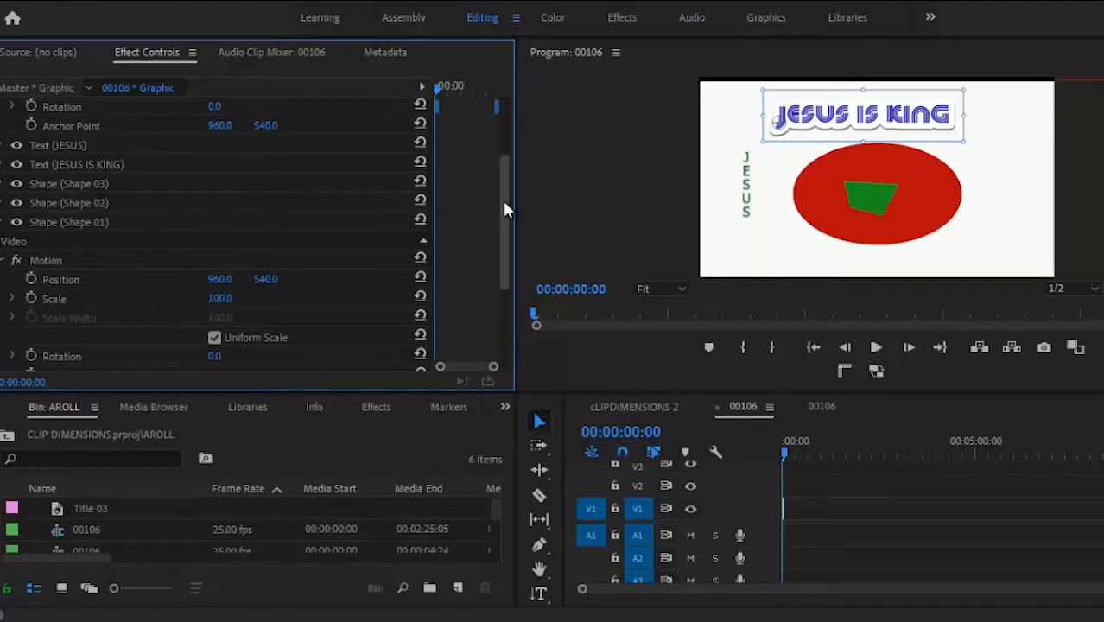
left_click_drag(506, 211, 508, 159)
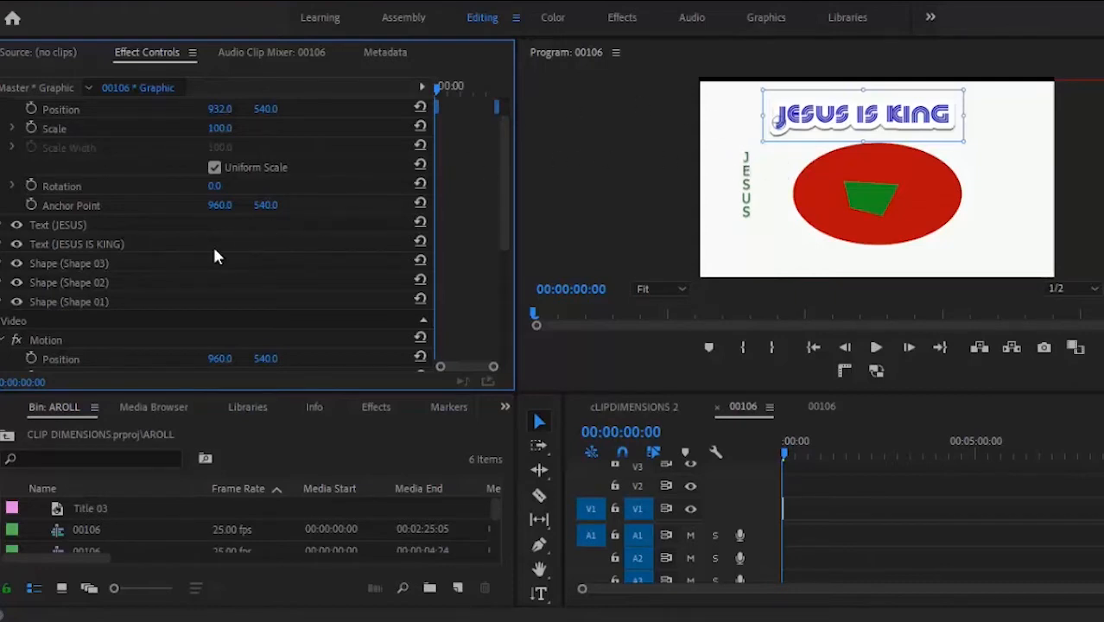
key("ctrl+s")
left_click_drag(503, 192, 505, 159)
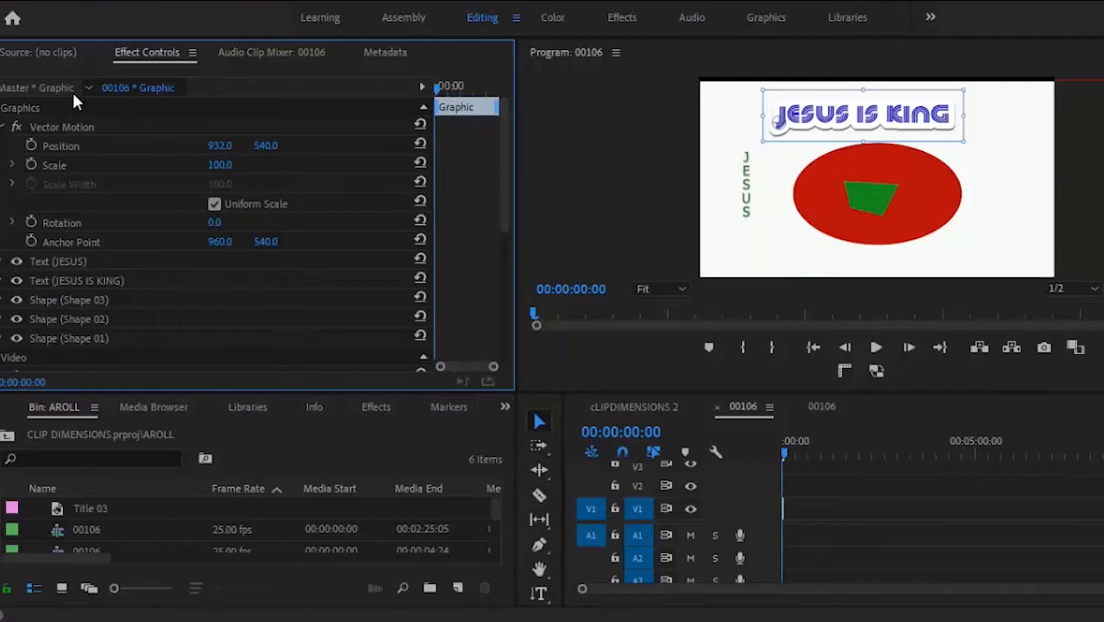
Step: Create a new 1920×1080 legacy title named Title 04 from File > New > Legacy Title
left_click(12, 13)
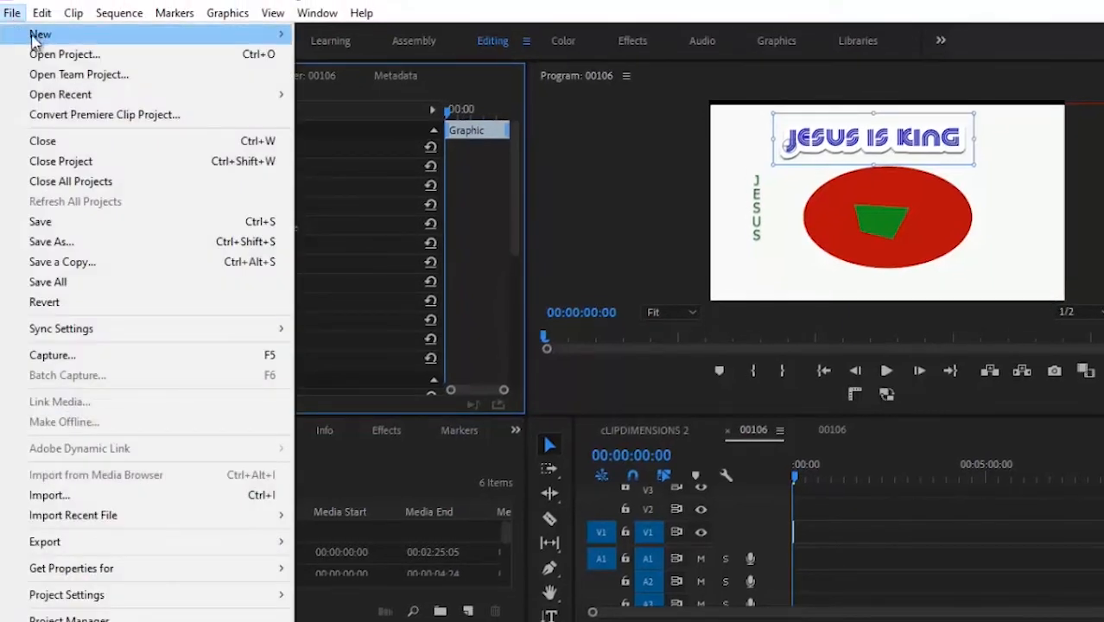
mouse_move(54, 38)
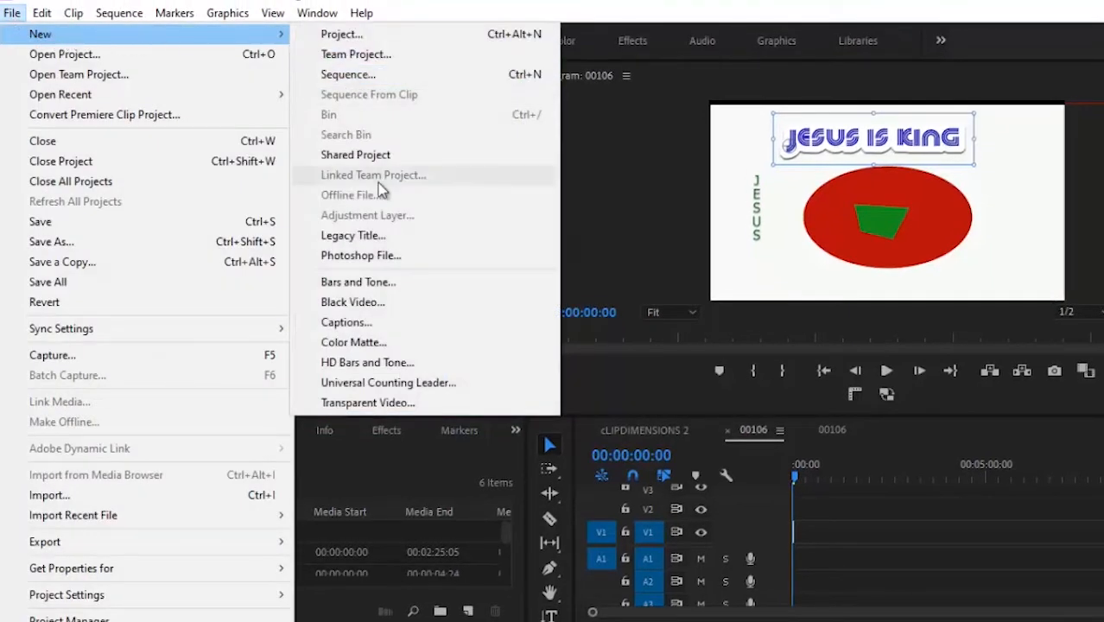
left_click(387, 236)
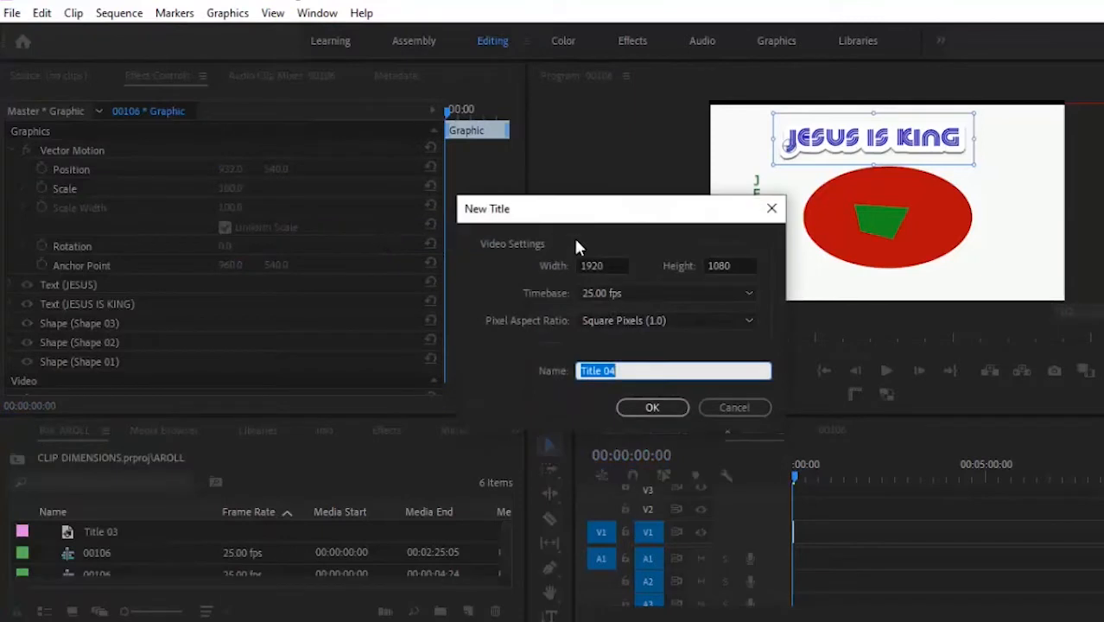
left_click(658, 410)
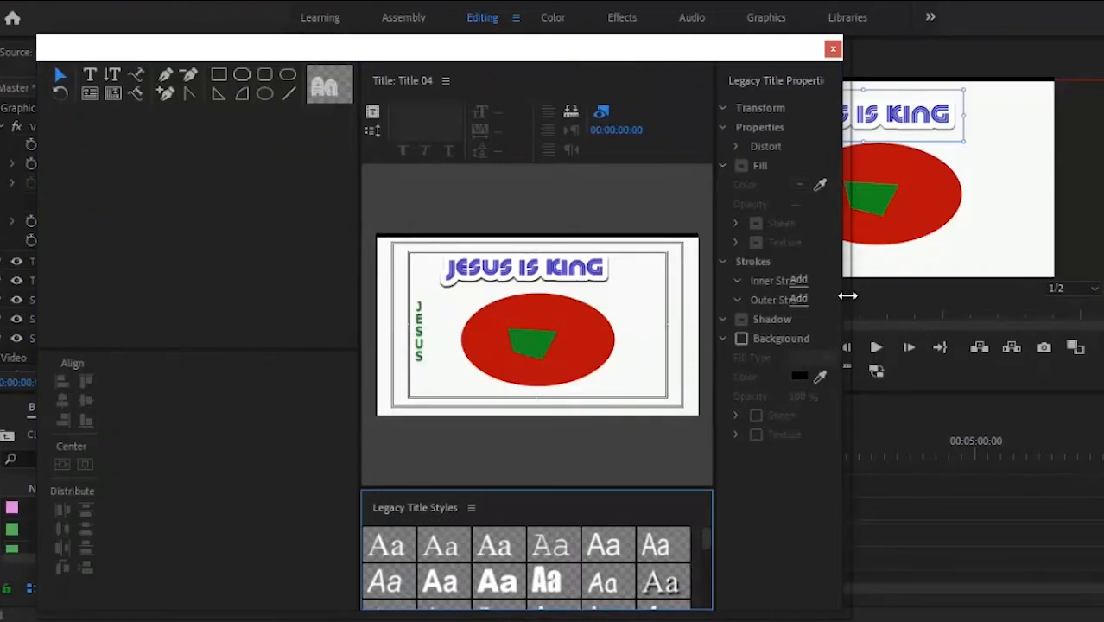
Step: Resize and reposition the Title 04 editor and move the playhead to the empty frame 00:00:22:19
left_click_drag(842, 296, 487, 304)
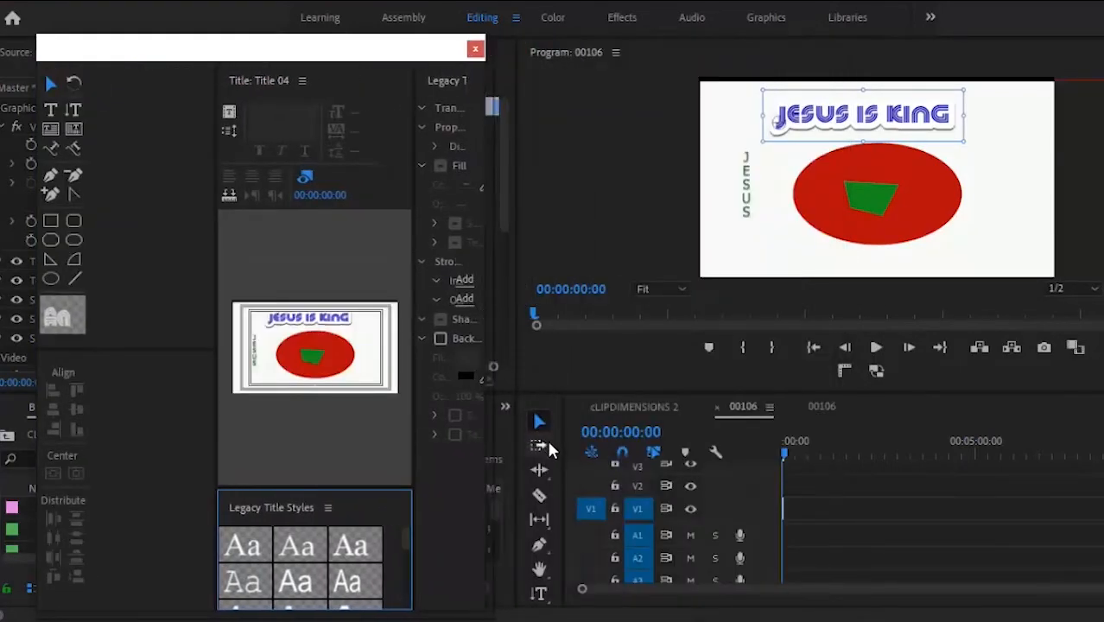
left_click(551, 442)
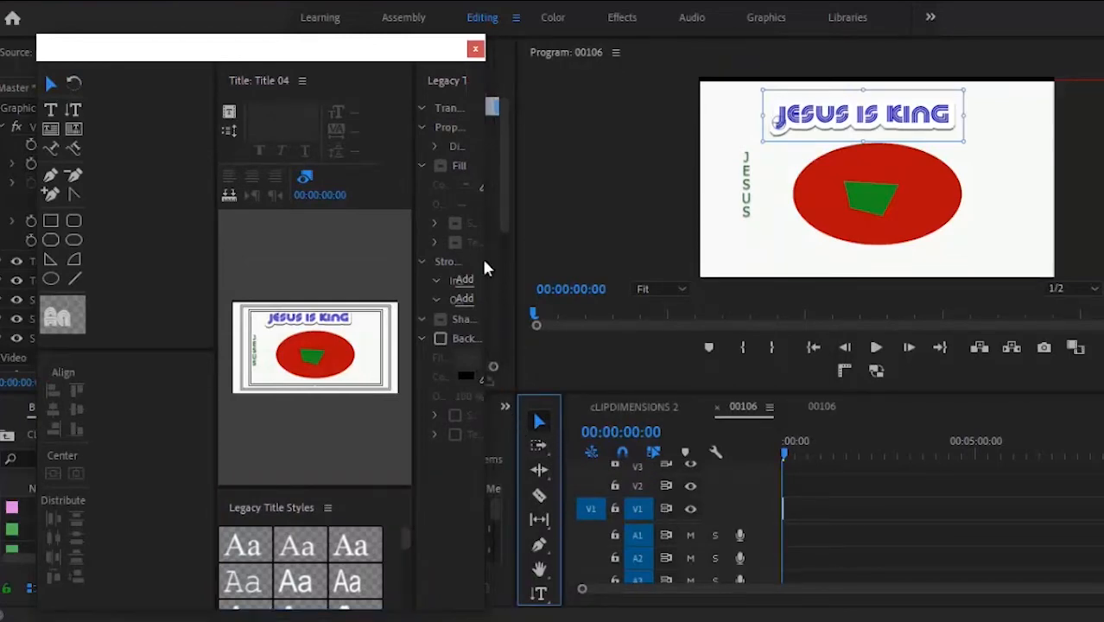
left_click_drag(487, 259, 821, 270)
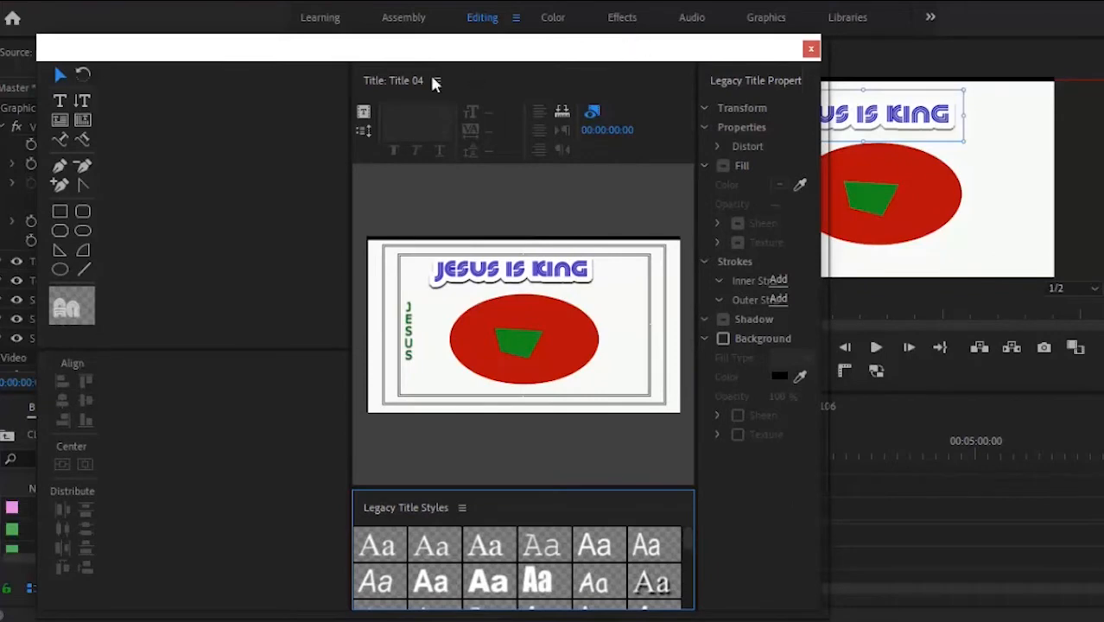
left_click_drag(641, 43, 324, 95)
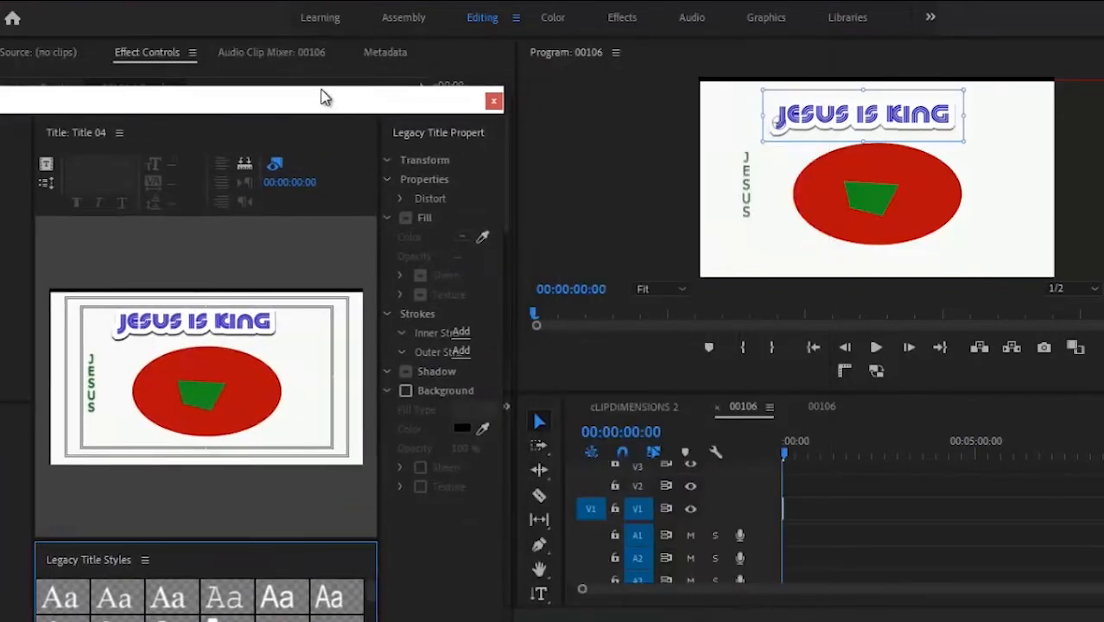
left_click(799, 452)
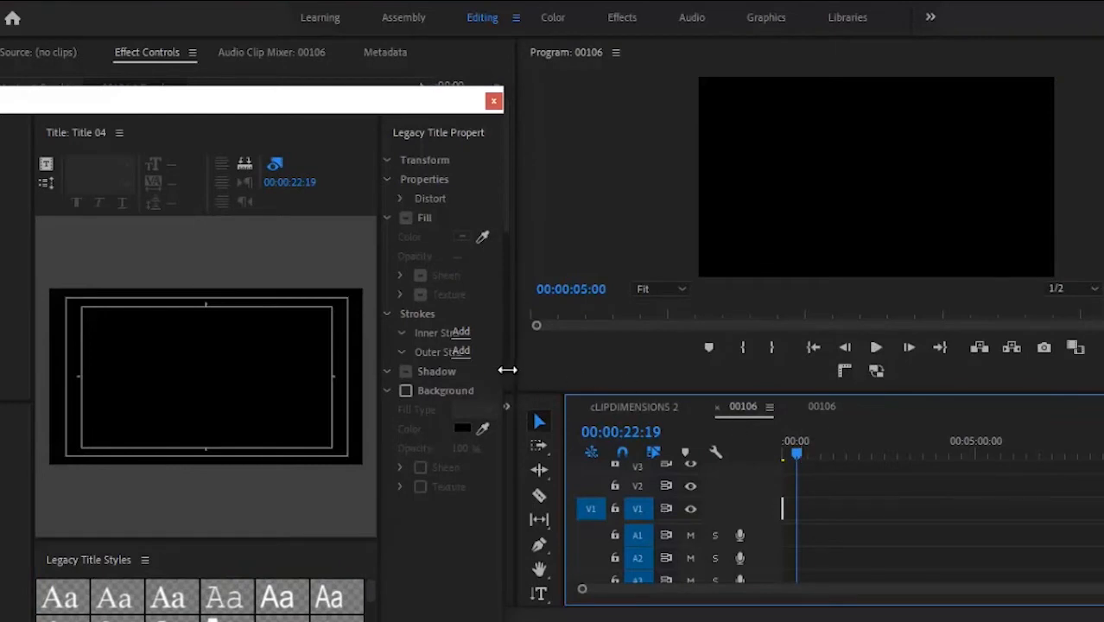
left_click_drag(507, 369, 836, 329)
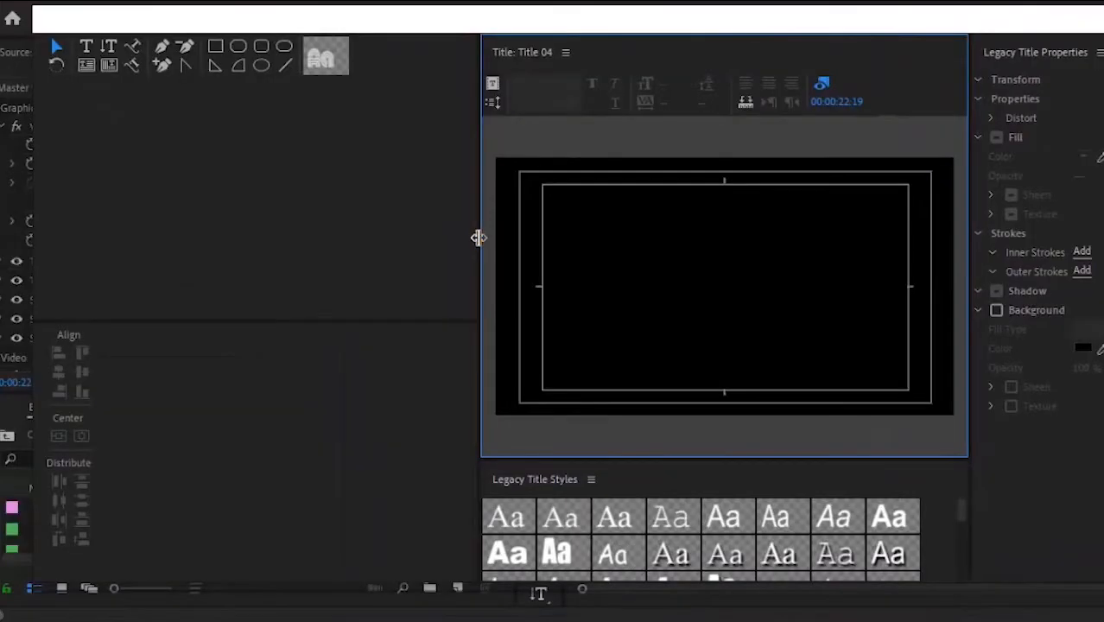
left_click_drag(478, 237, 125, 279)
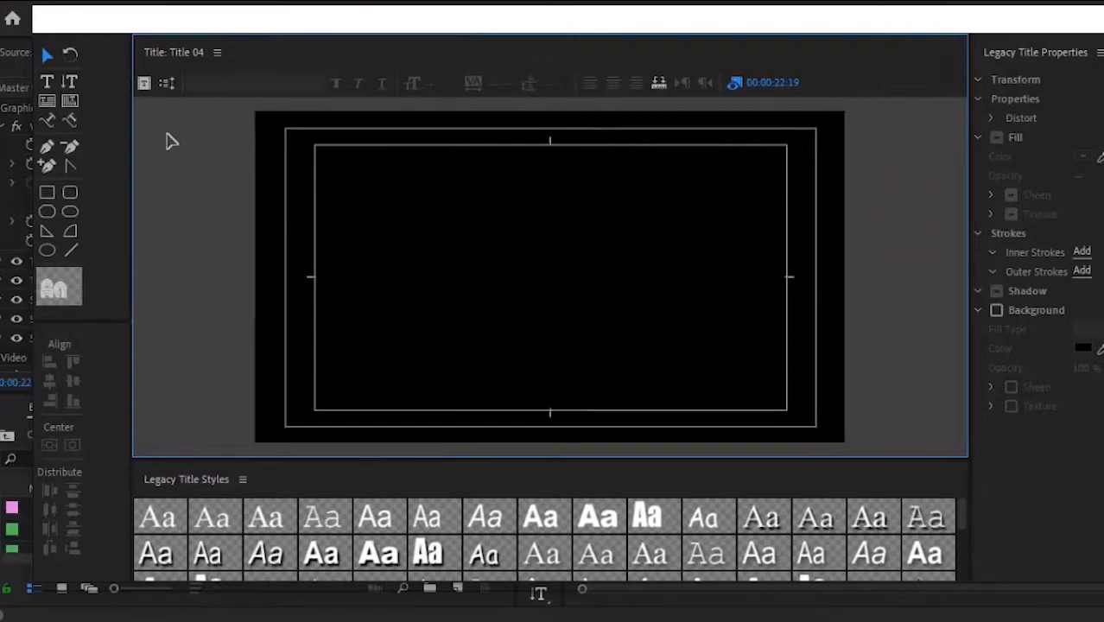
Step: Draw a white rectangle across the canvas and drag it down to fill the bottom strip
left_click(48, 193)
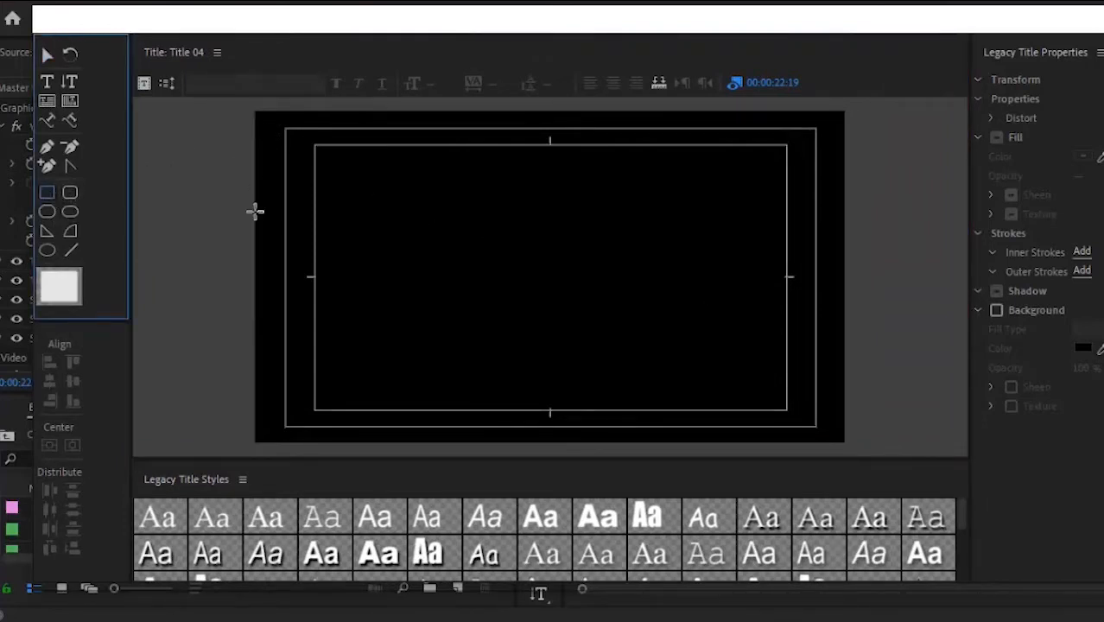
mouse_move(249, 112)
left_mouse_down()
mouse_move(621, 182)
mouse_move(971, 370)
mouse_move(927, 448)
mouse_move(879, 446)
mouse_move(862, 427)
mouse_move(868, 446)
left_mouse_up()
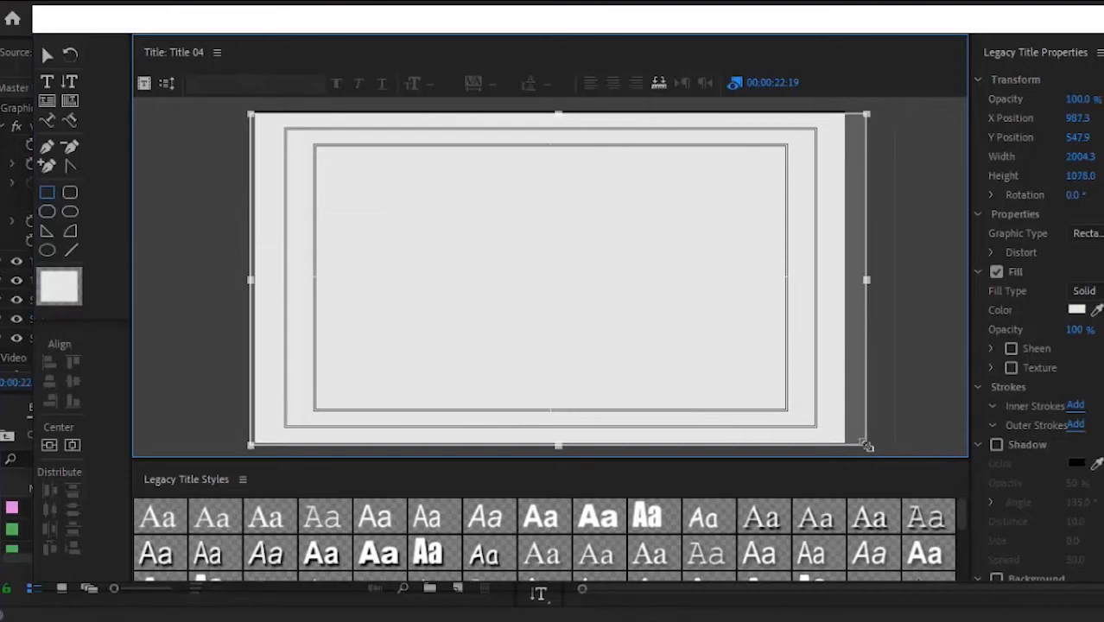
left_click(136, 103)
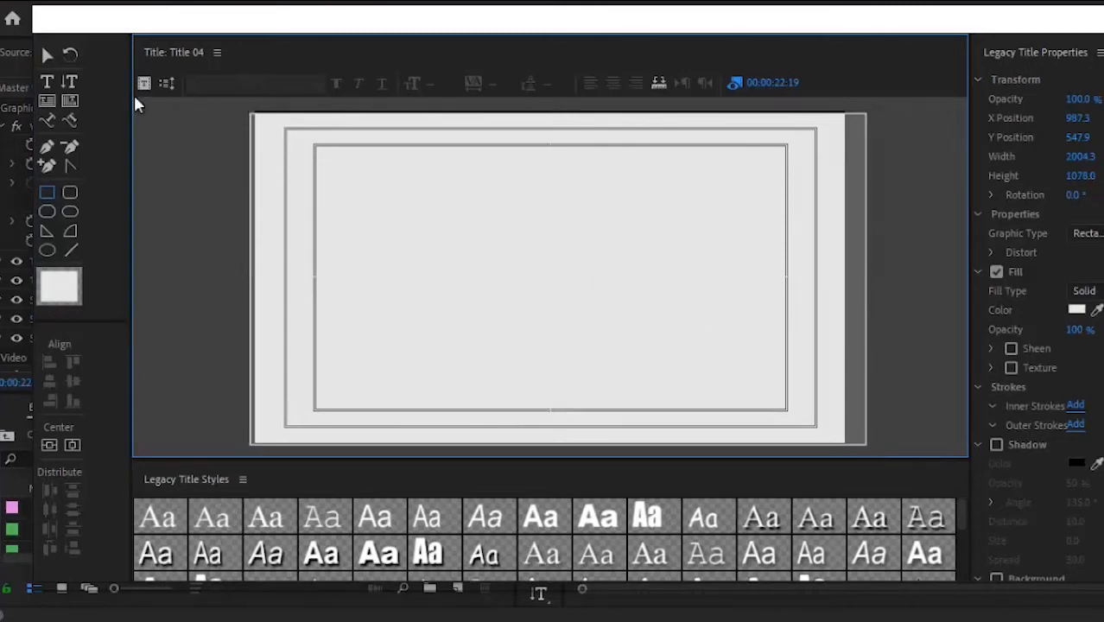
left_click(47, 54)
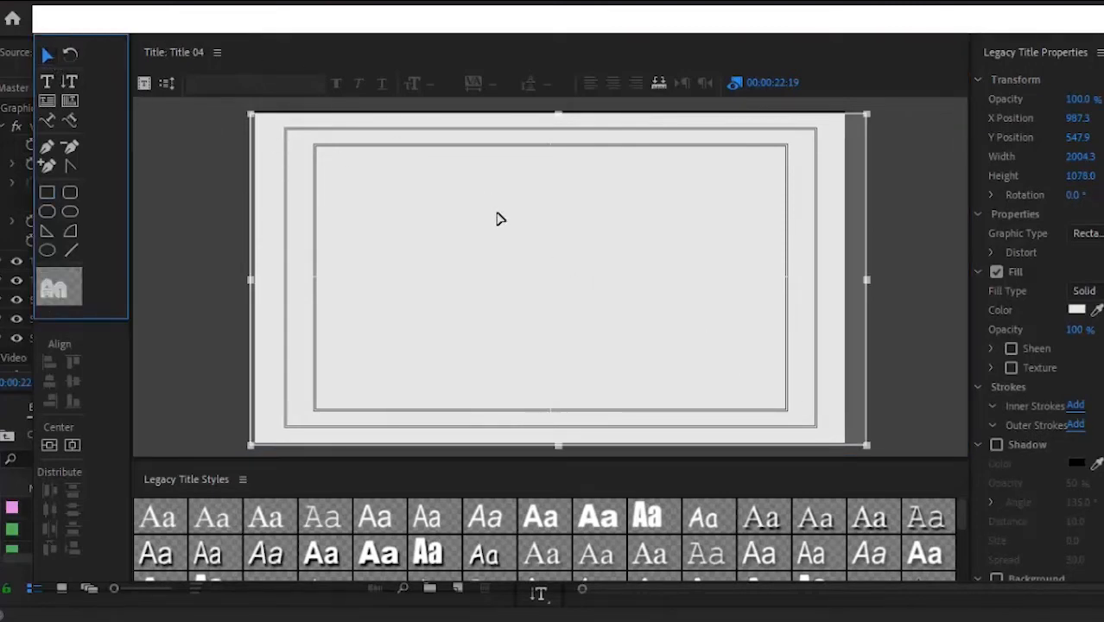
left_click_drag(498, 219, 488, 463)
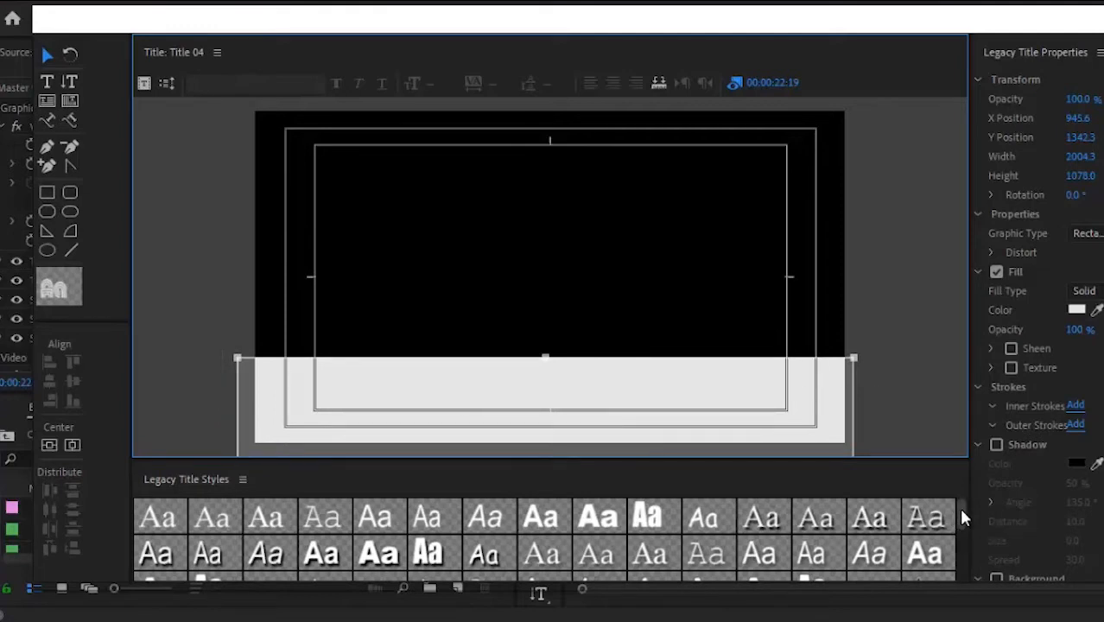
left_click_drag(961, 508, 962, 580)
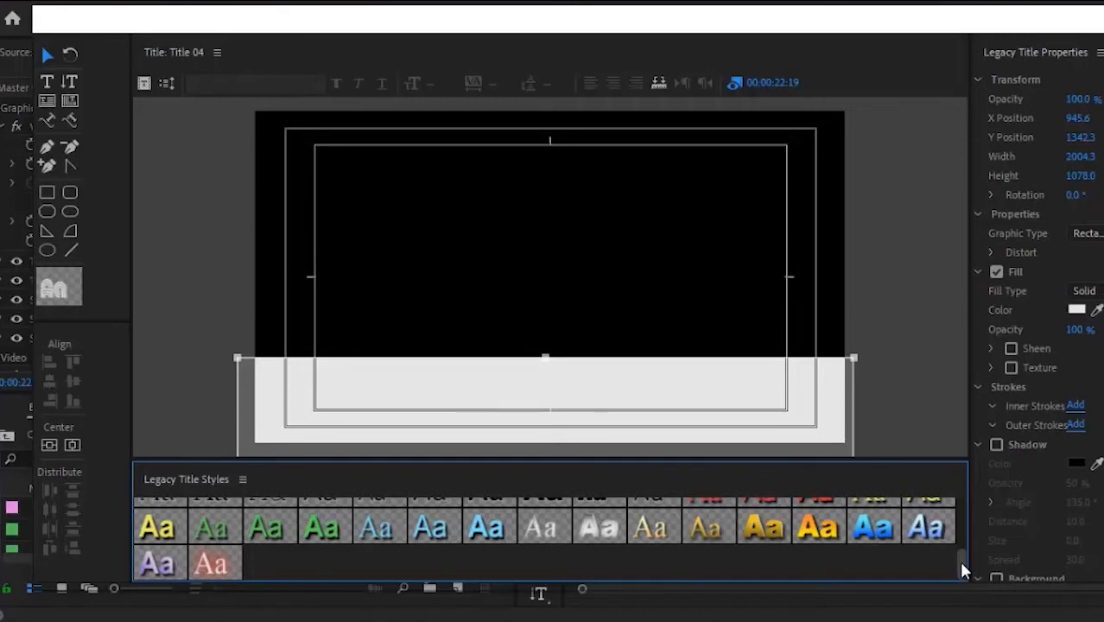
left_click_drag(961, 563, 961, 487)
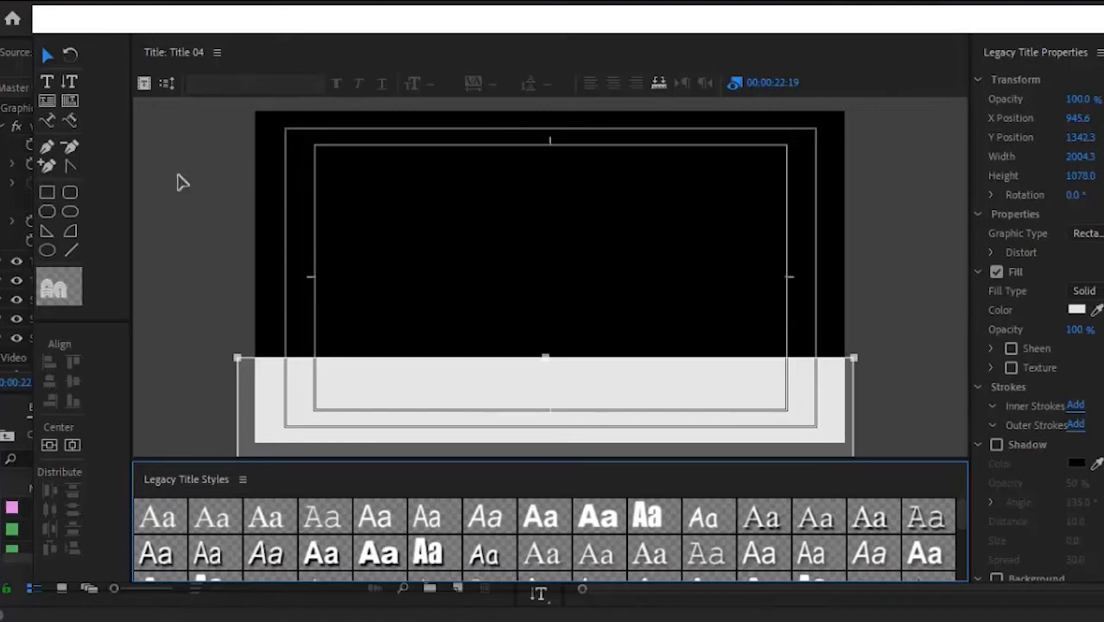
left_click(46, 249)
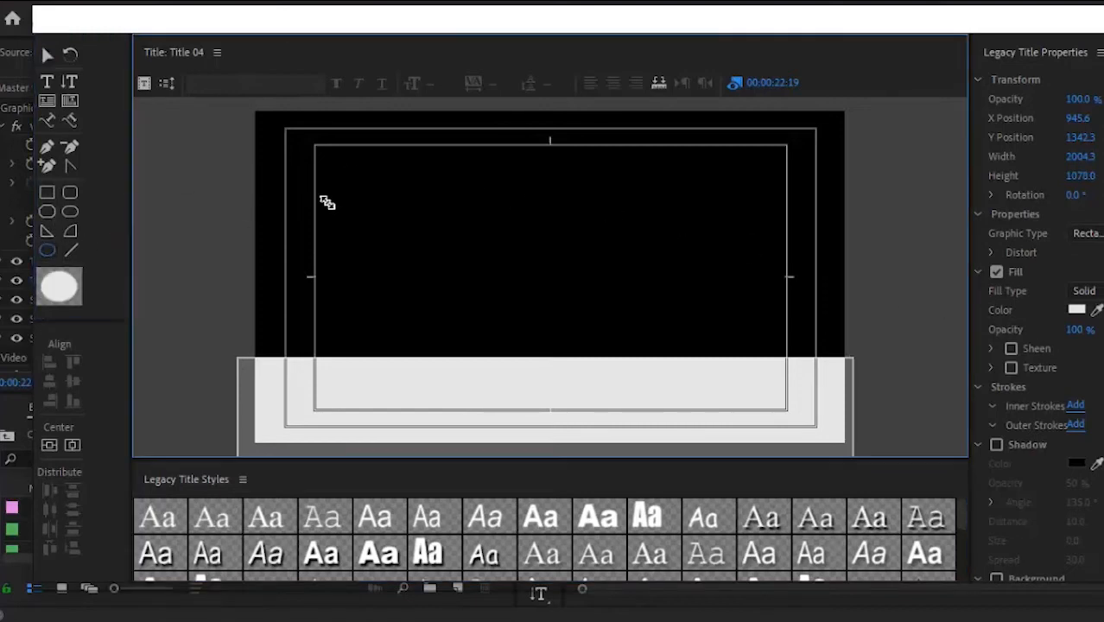
Step: Draw a white circle, a small clipped-corner square and a quarter-circle arc on the canvas
left_click_drag(326, 201, 417, 289)
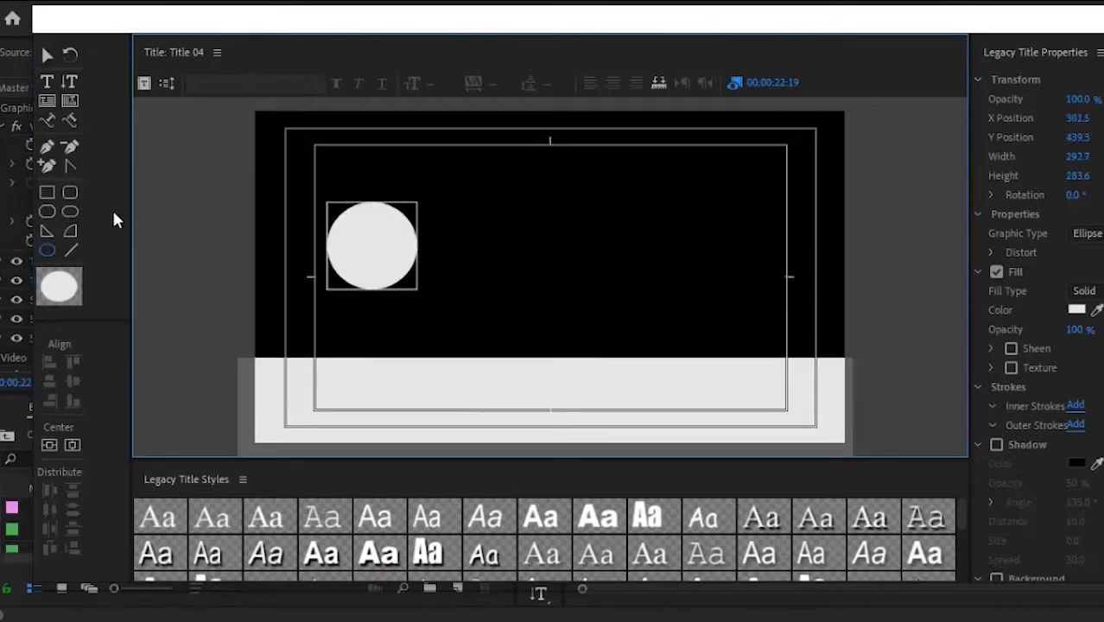
left_click(48, 208)
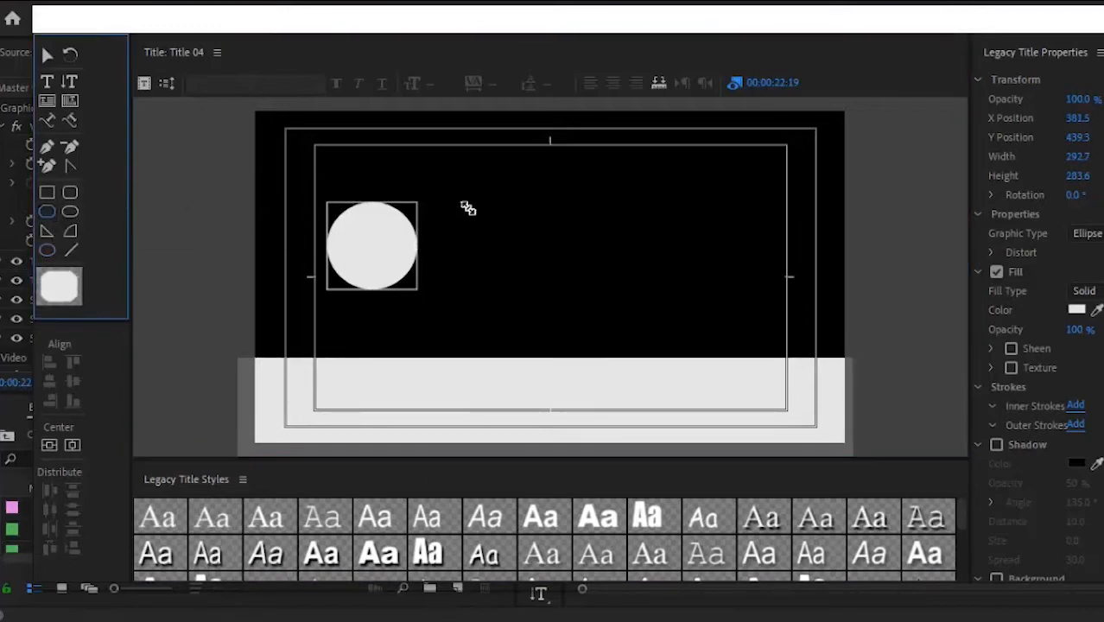
left_click_drag(466, 207, 520, 258)
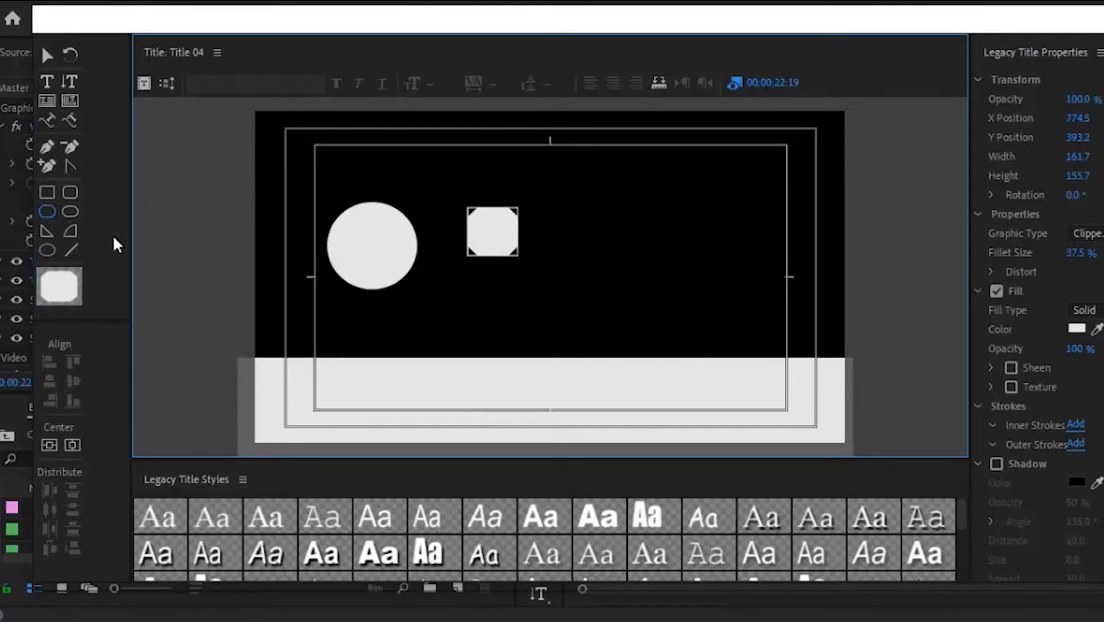
left_click(73, 230)
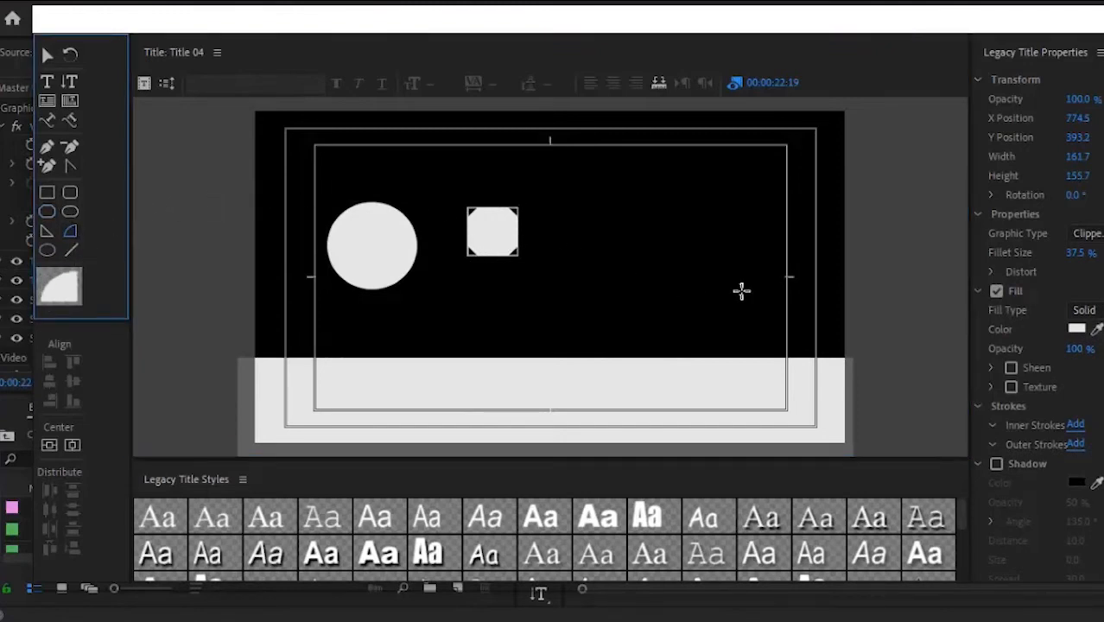
left_click_drag(697, 263, 764, 318)
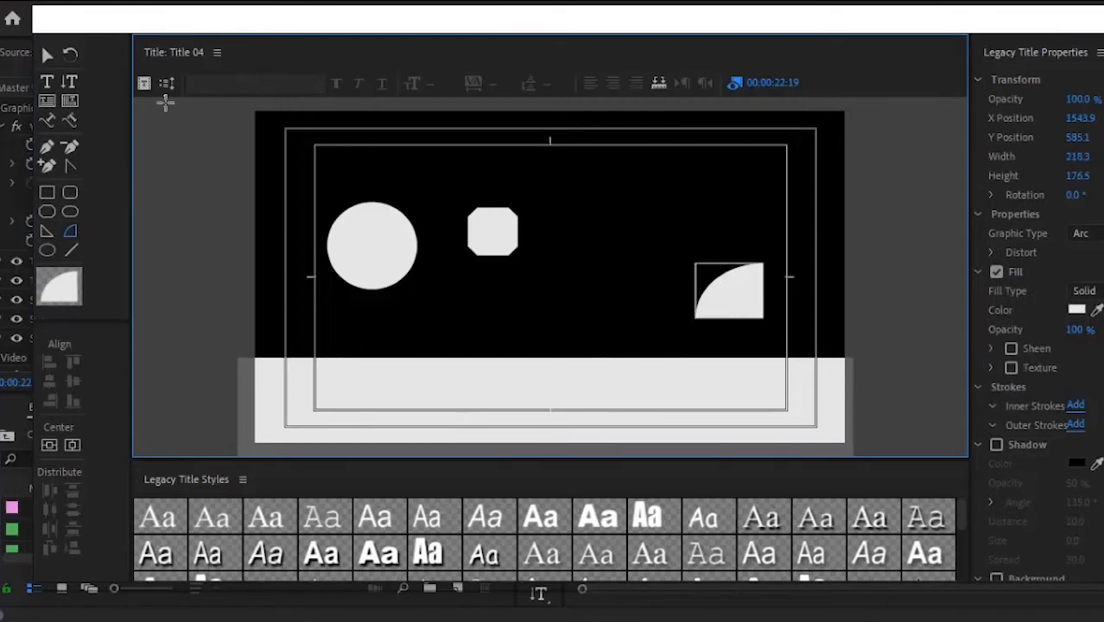
Step: Add horizontal text '365' above the octagon and vertical text 'Jesus' beside the arc
left_click(48, 83)
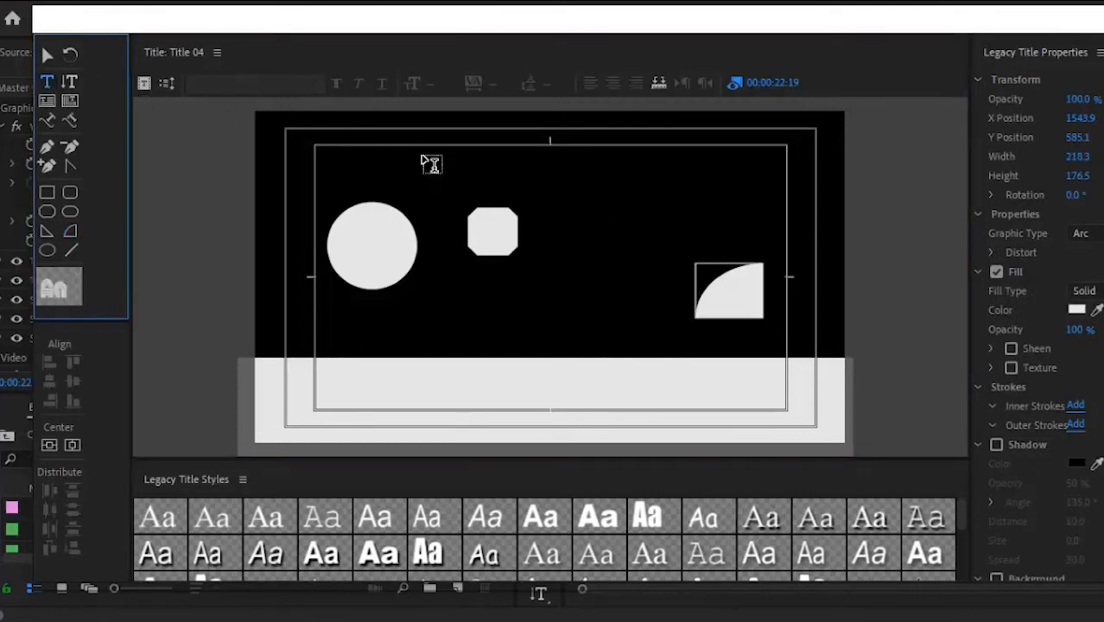
left_click(422, 197)
type("365")
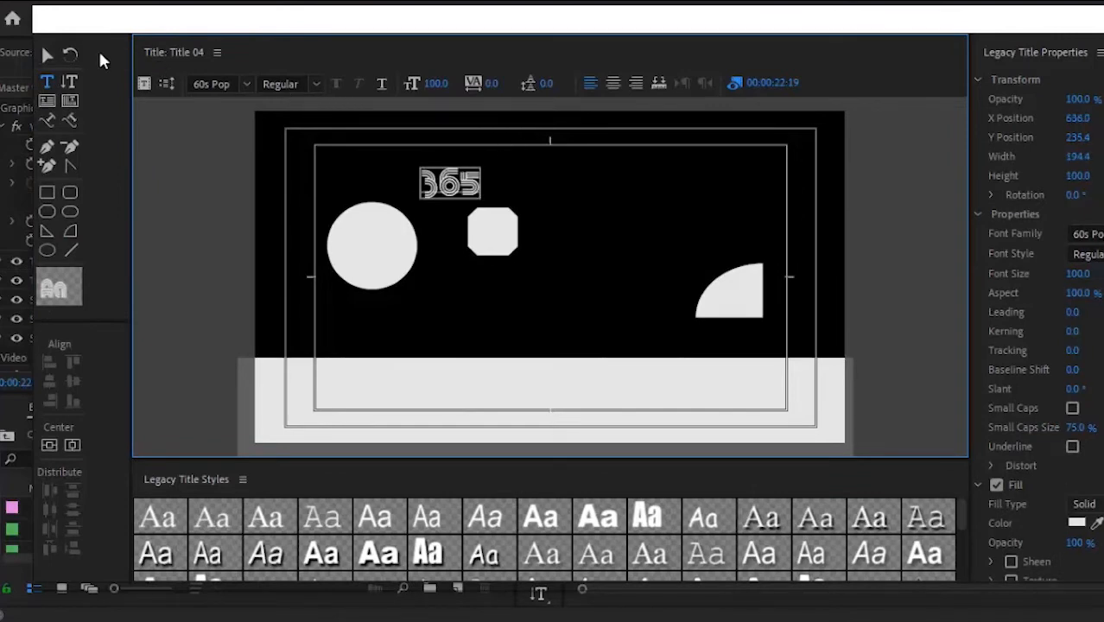
left_click(70, 82)
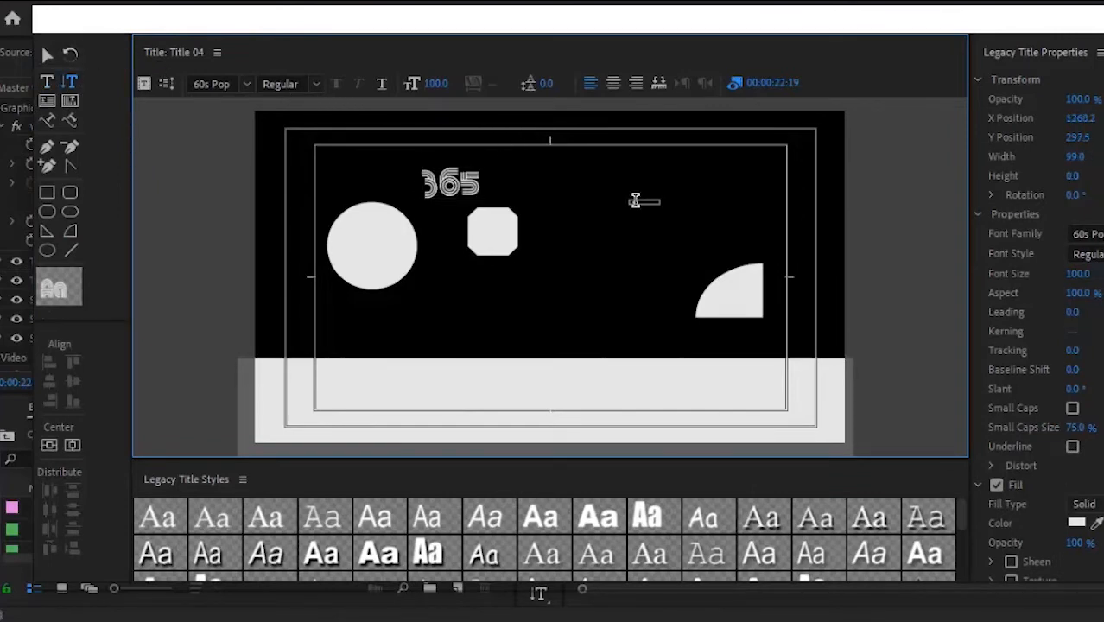
type("Jesus")
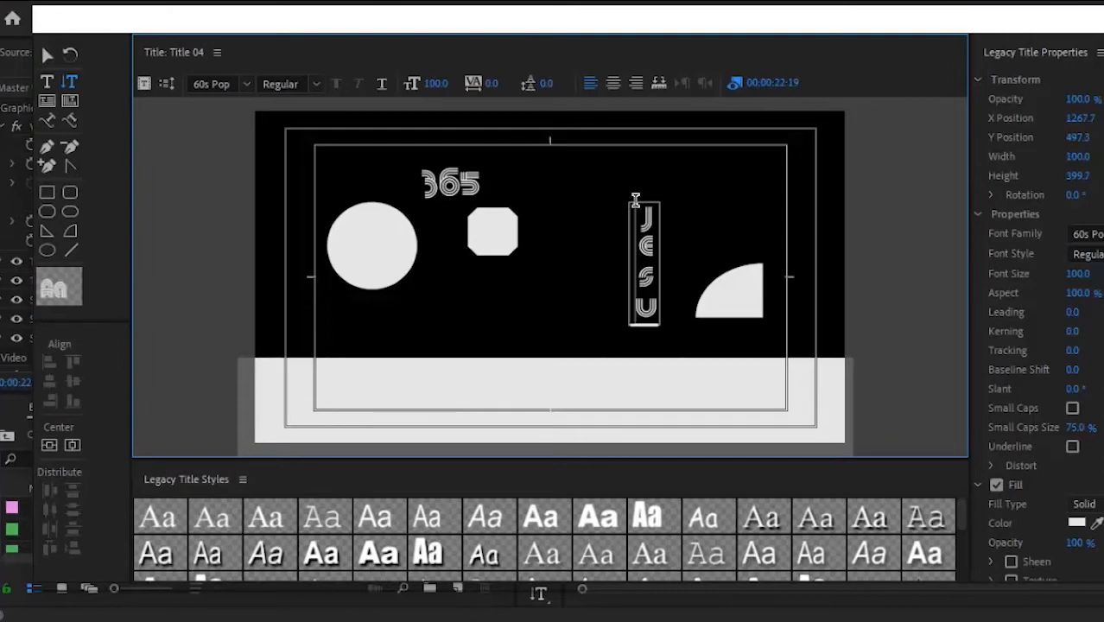
left_click(47, 54)
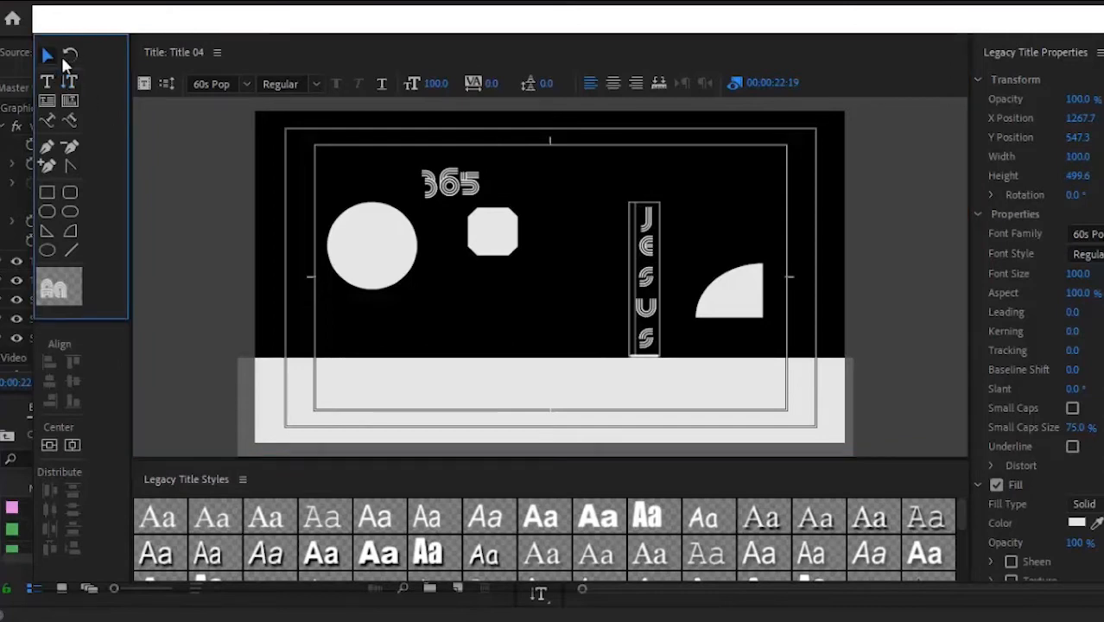
left_click(342, 237)
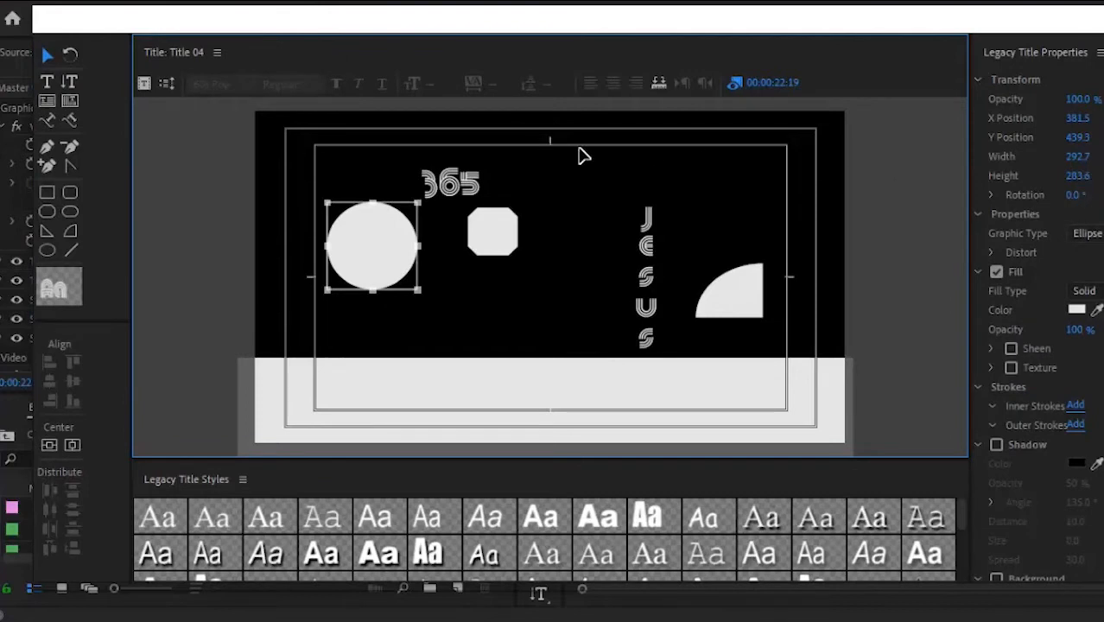
left_click(498, 235)
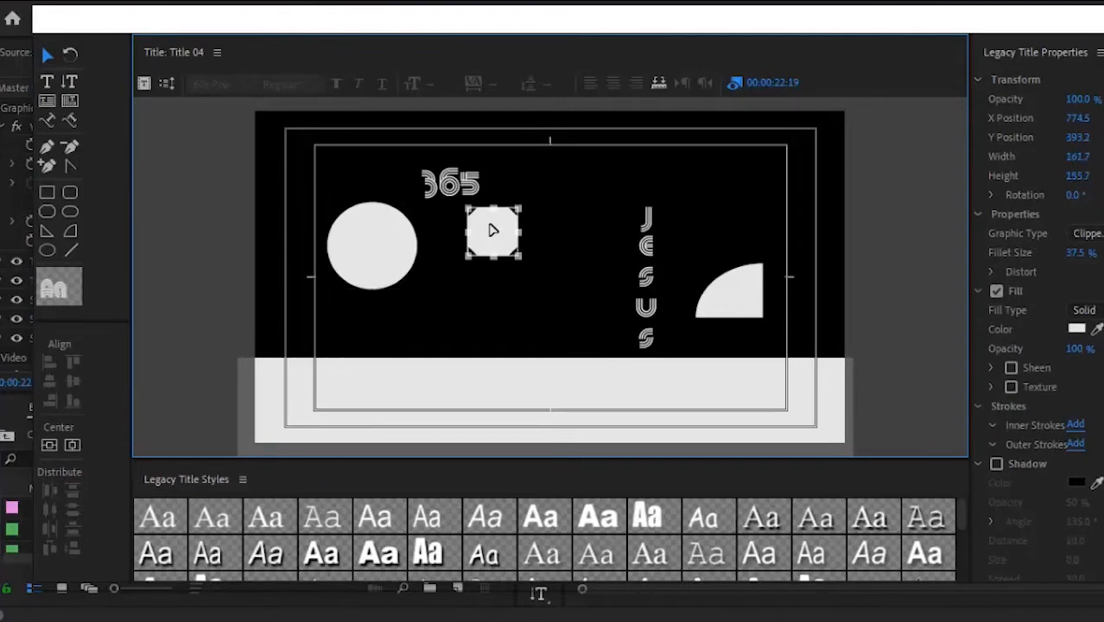
left_click(458, 194)
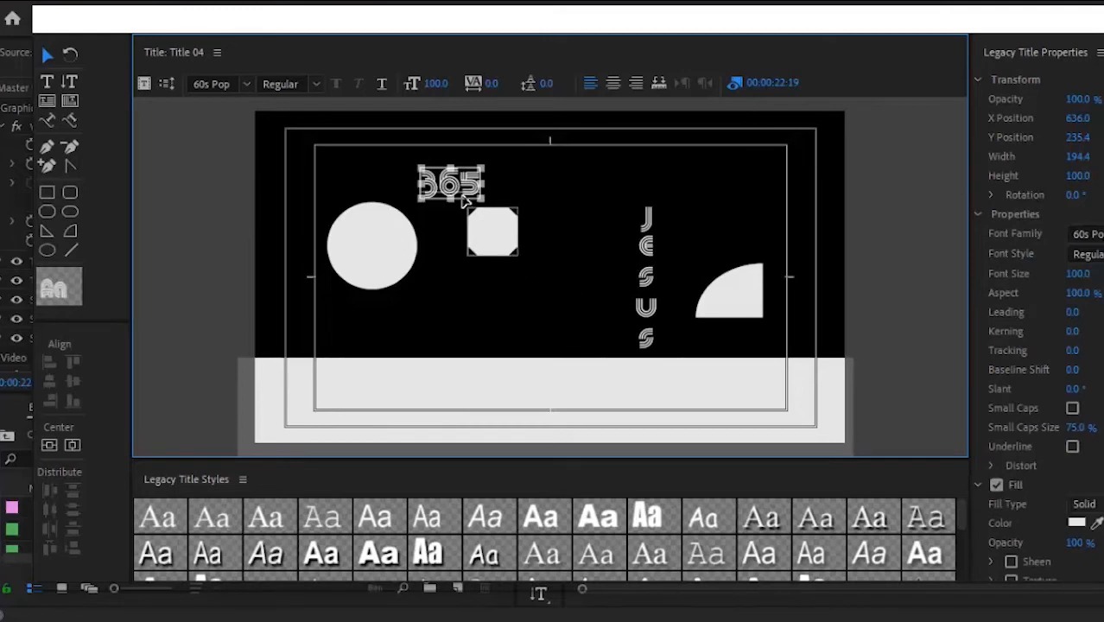
left_click(388, 239)
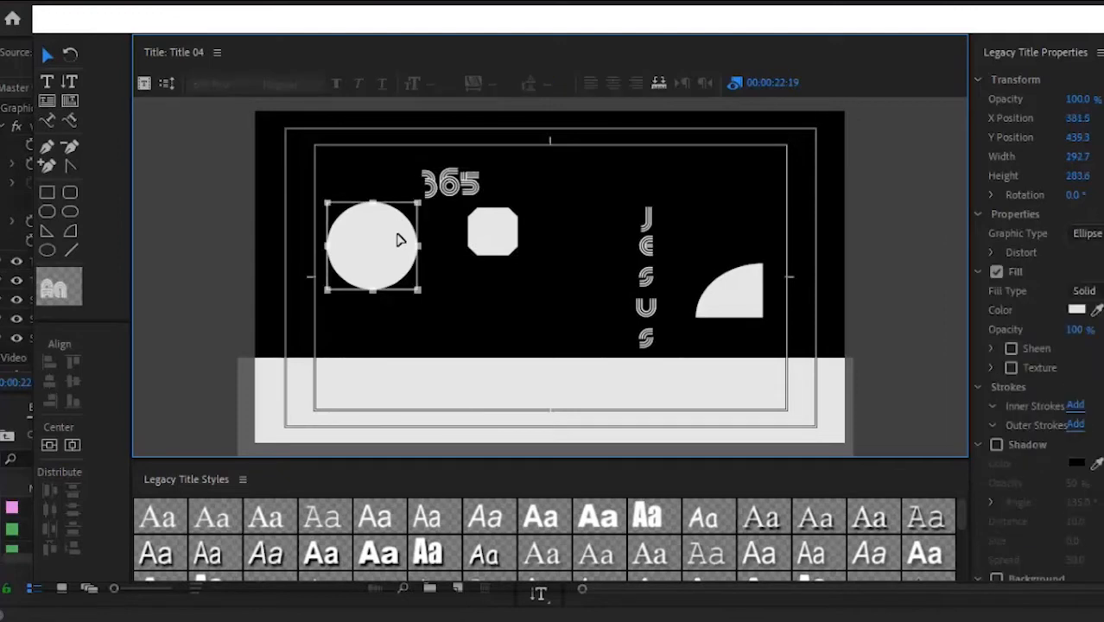
left_click(471, 240)
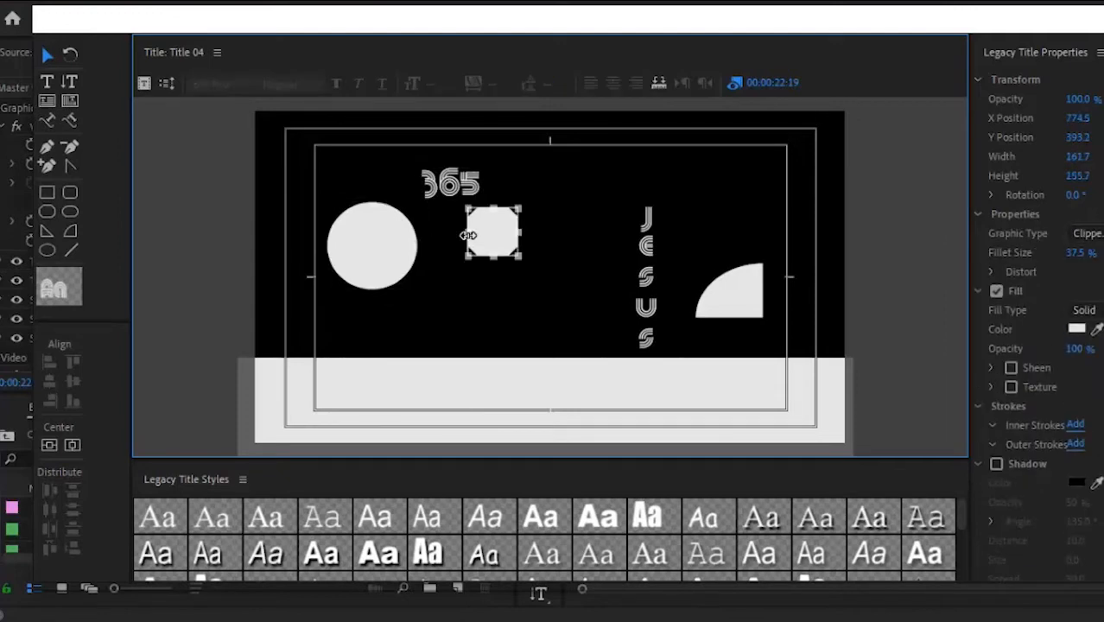
left_click(414, 401)
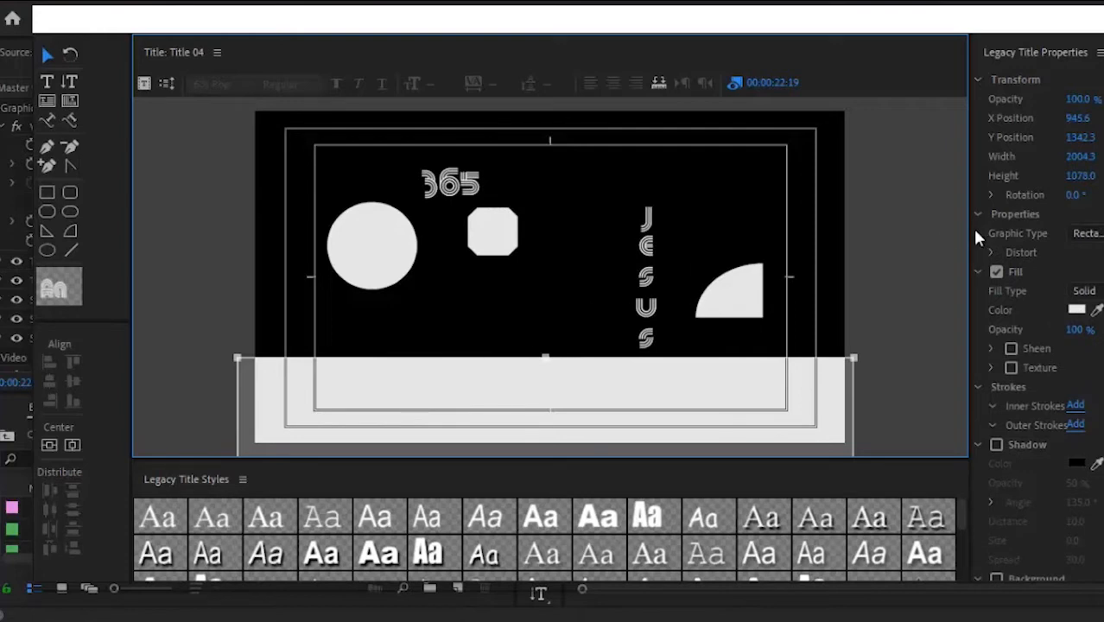
Step: Widen the properties panel and try near-white FCFAFA, then dark red, as the rectangle's fill
left_click_drag(970, 231, 832, 225)
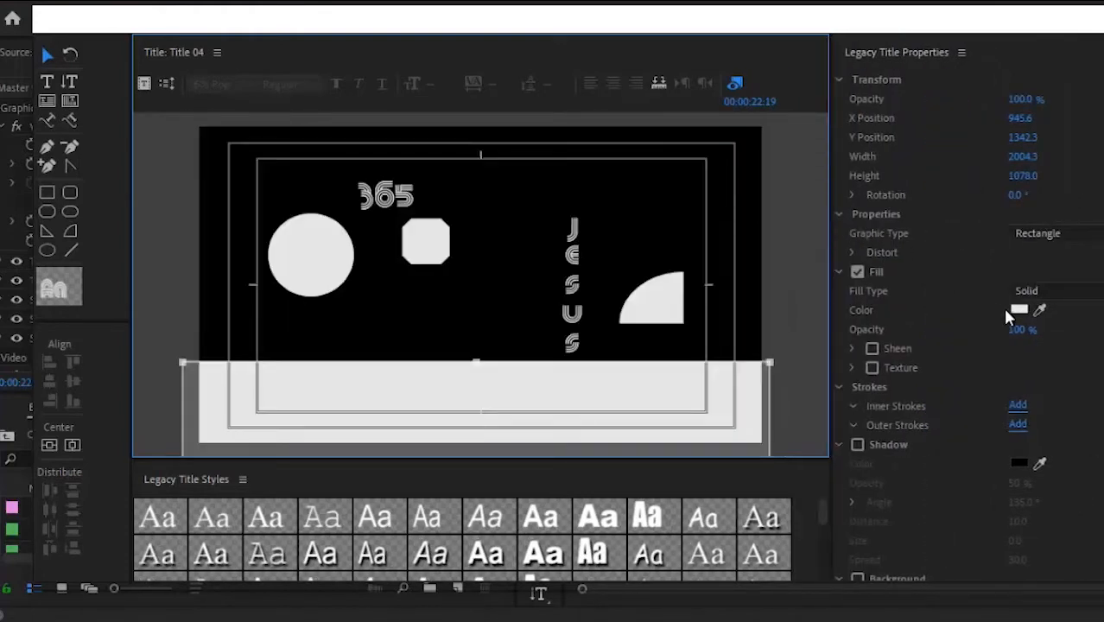
left_click(1018, 310)
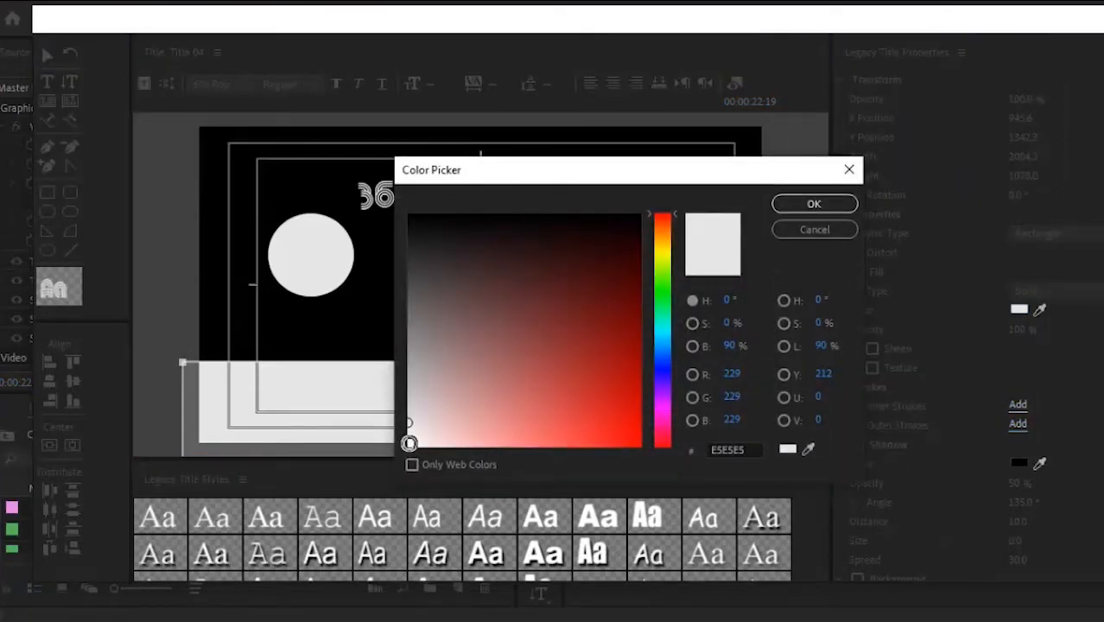
left_click(408, 443)
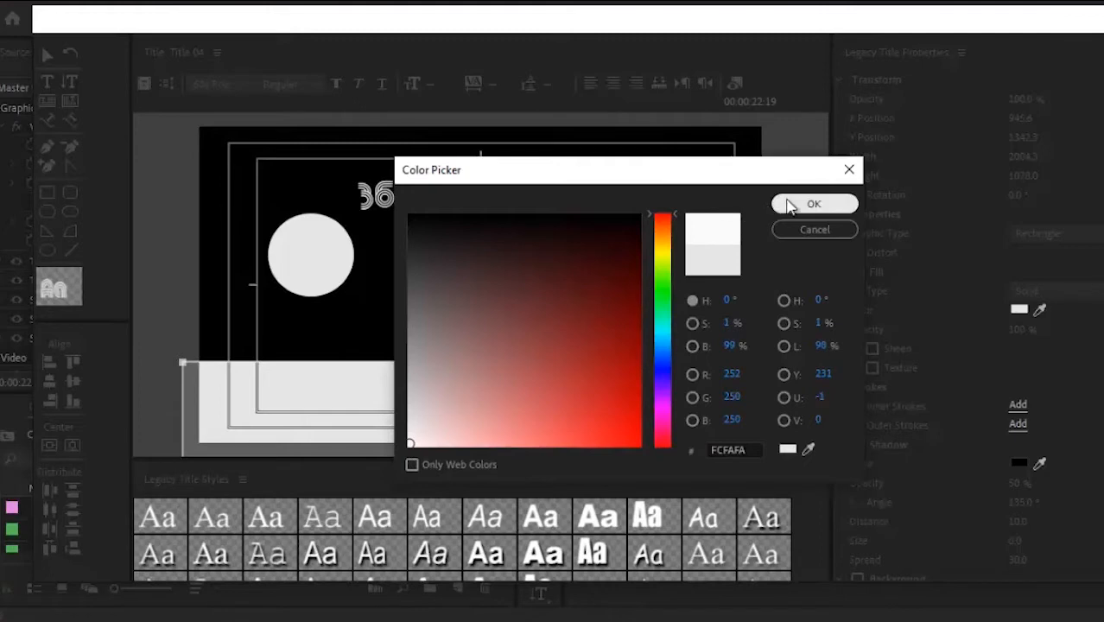
left_click(790, 204)
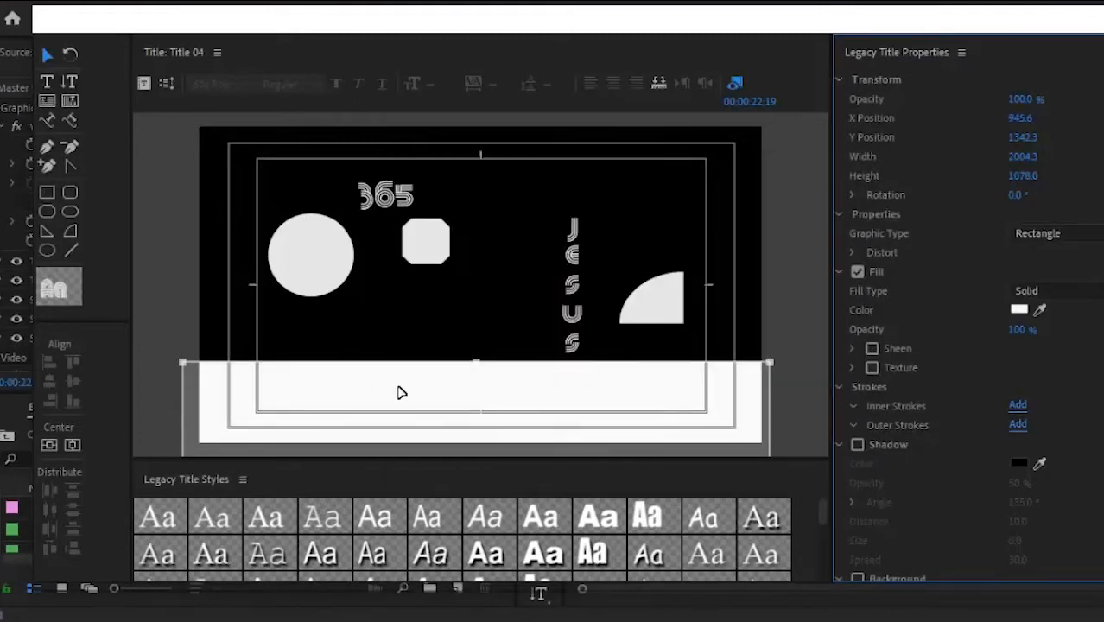
left_click(1018, 310)
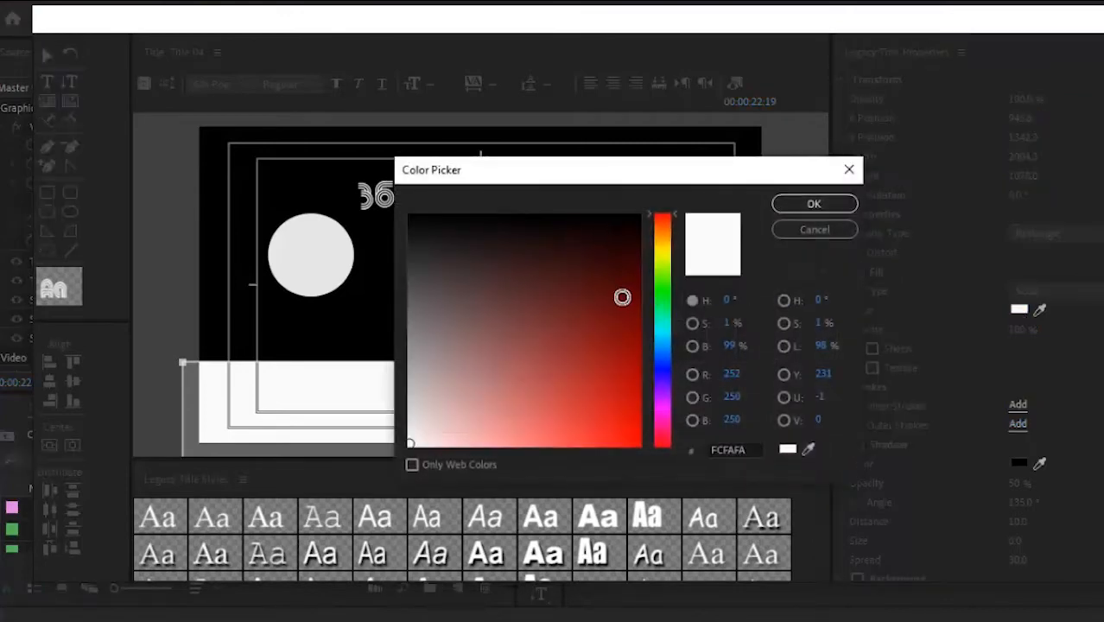
left_click(622, 297)
left_click(787, 208)
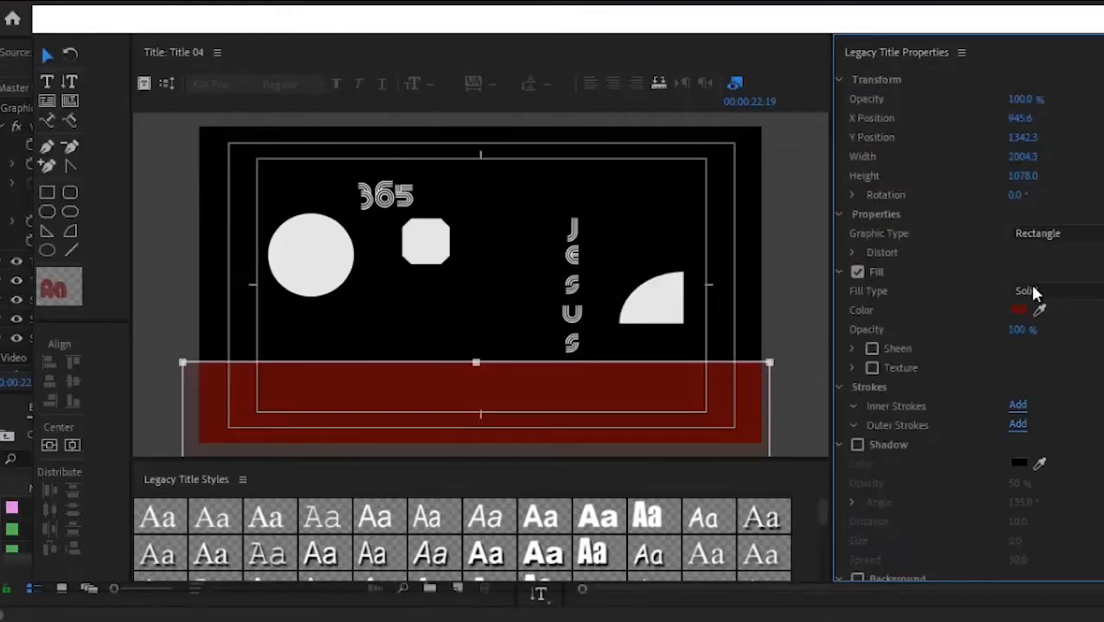
Step: Settle on near-white FDF9F9 for the rectangle's fill at 100% opacity
left_click(1019, 310)
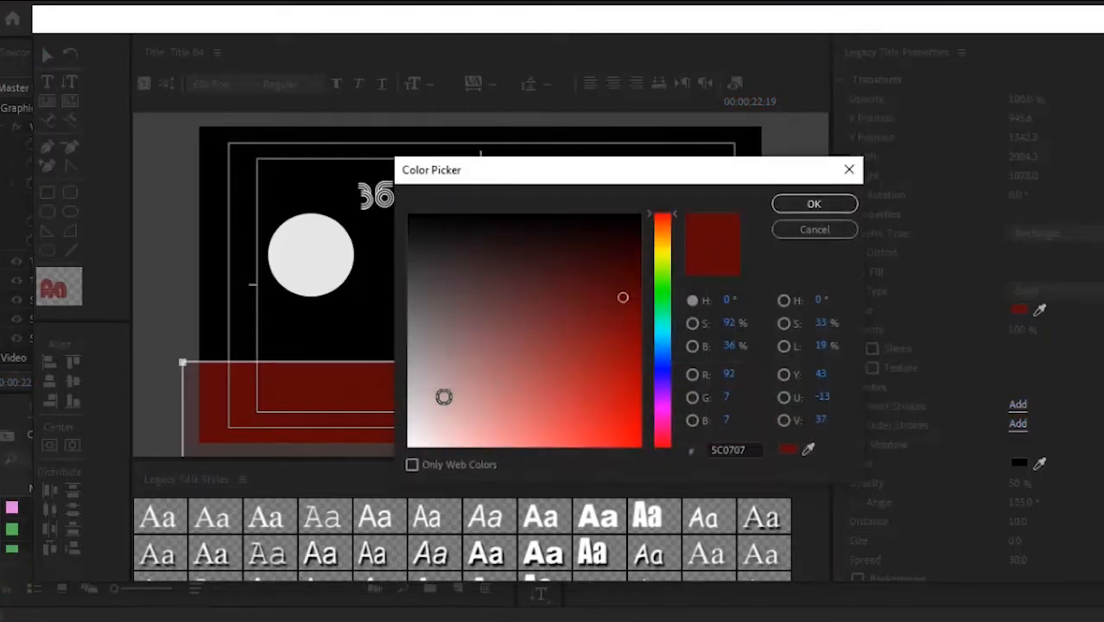
left_click(411, 444)
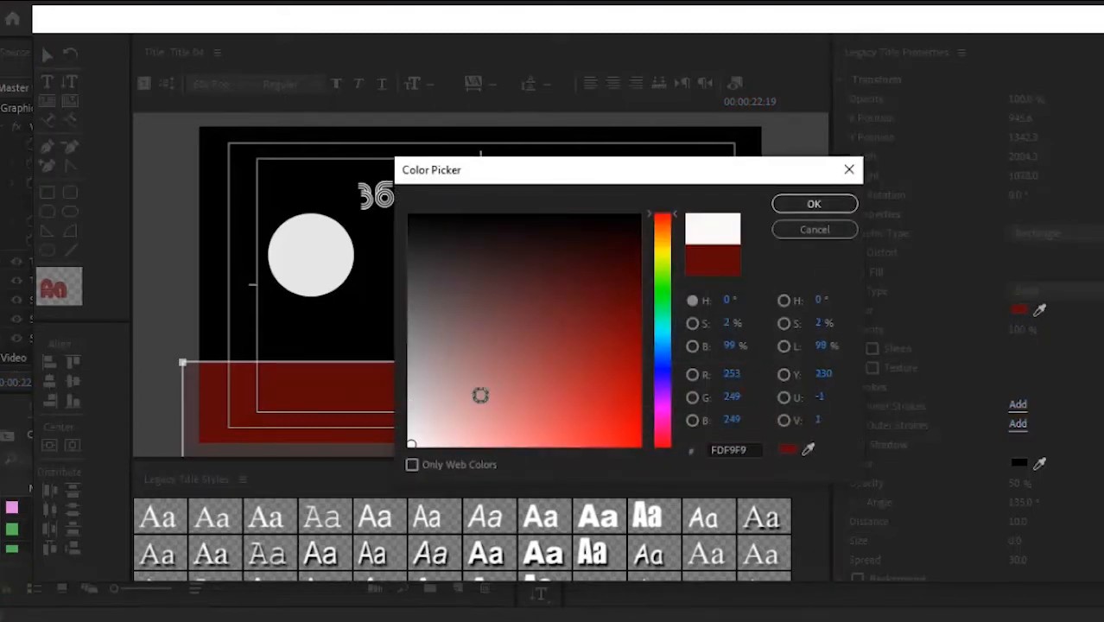
left_click(812, 206)
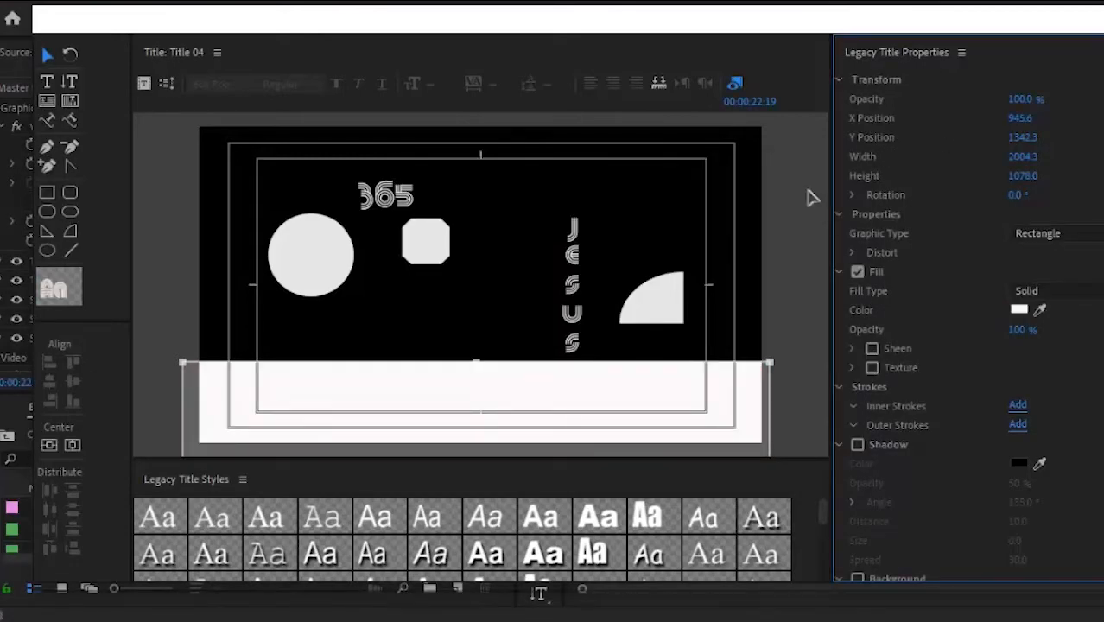
mouse_move(1019, 98)
left_mouse_down()
mouse_move(1018, 141)
mouse_move(1017, 79)
left_mouse_up()
Step: Set the rectangle width to 1959.3 and try Ellipse, Arc and Wedge before returning to Rectangle
left_click_drag(1018, 156, 972, 189)
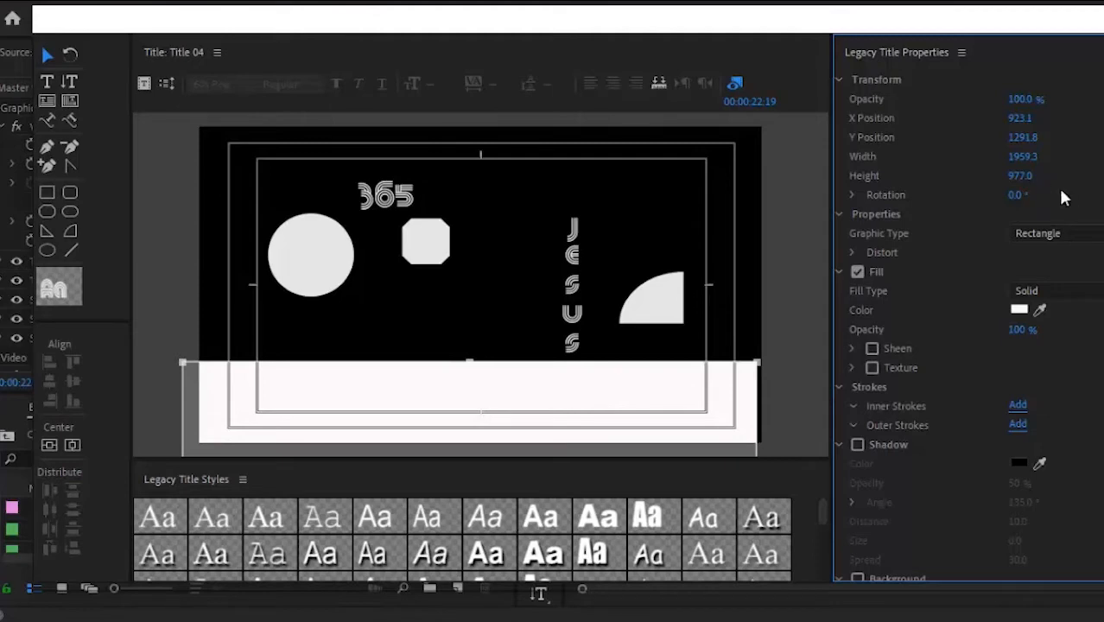
left_click(1076, 243)
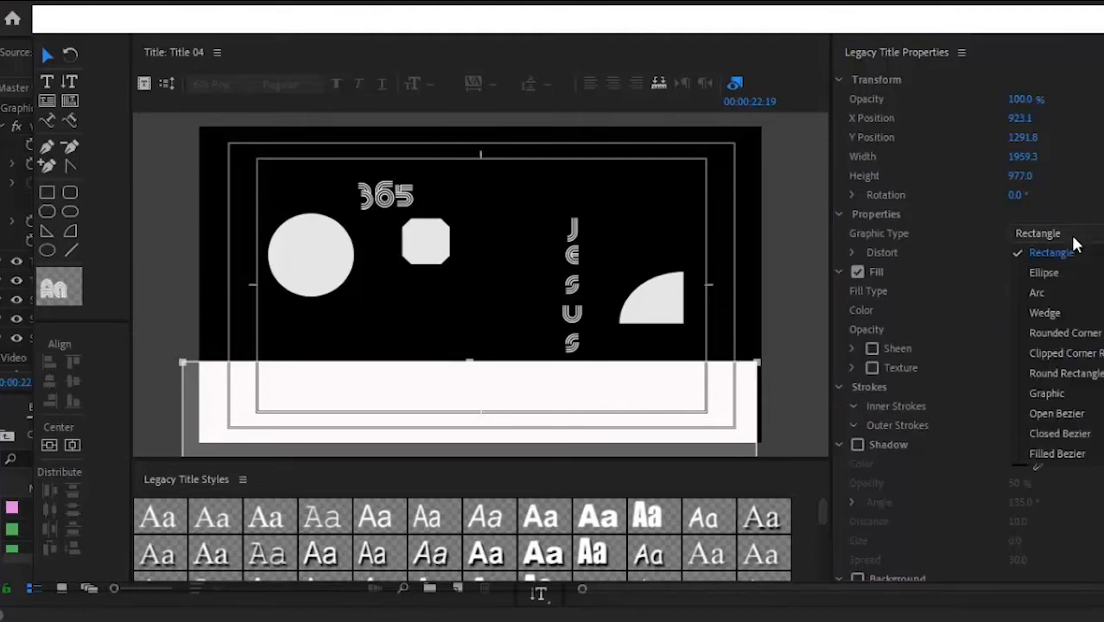
left_click(1065, 272)
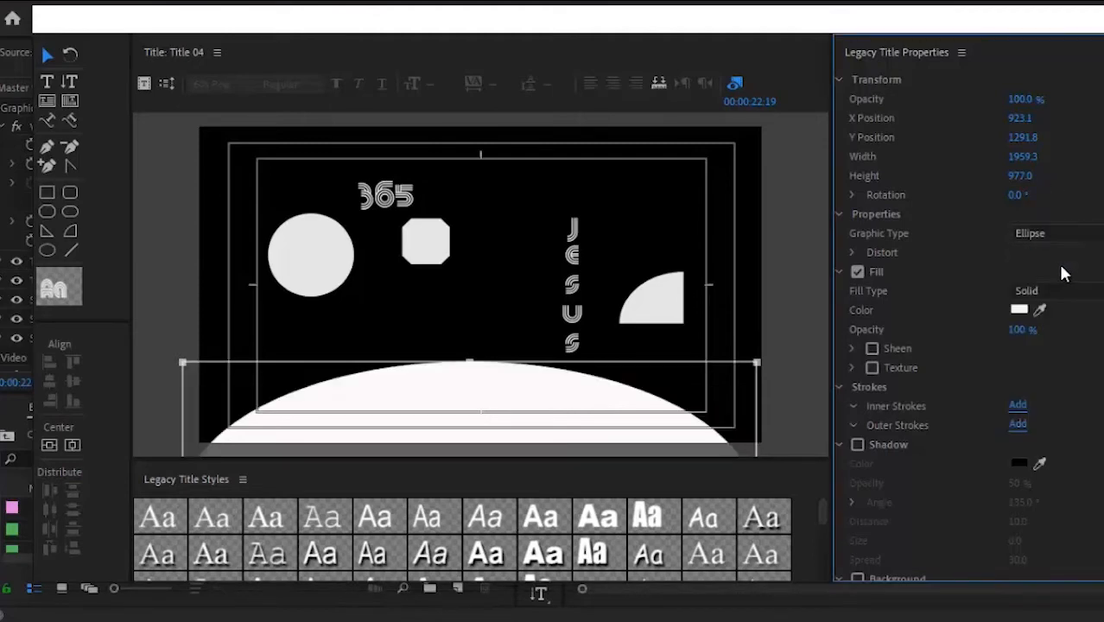
left_click(1045, 231)
left_click(1047, 285)
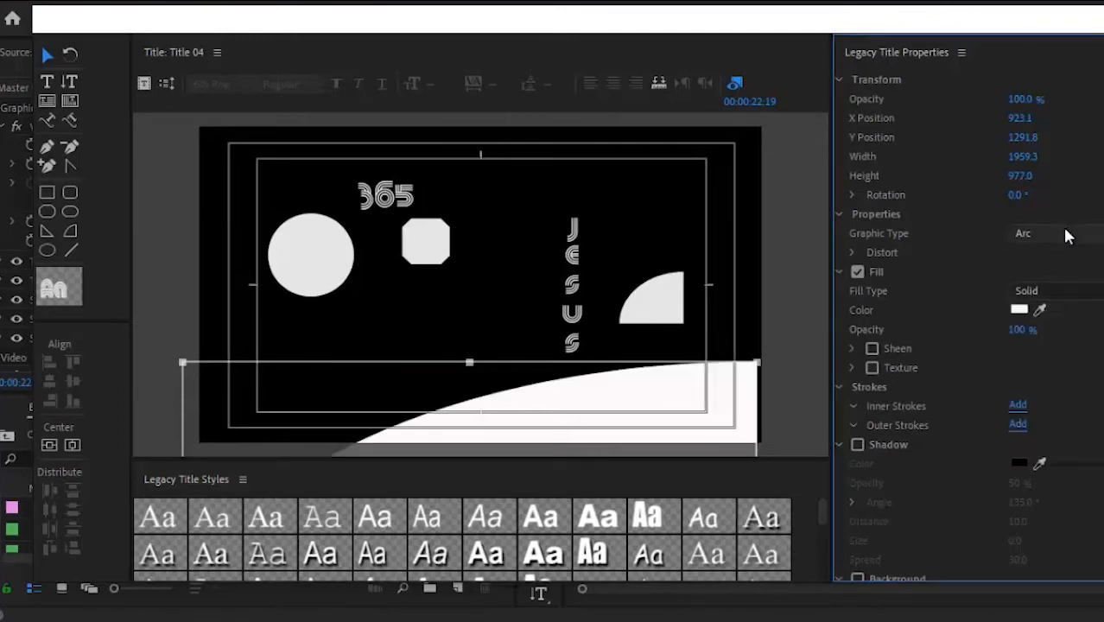
left_click(1066, 235)
left_click(1059, 311)
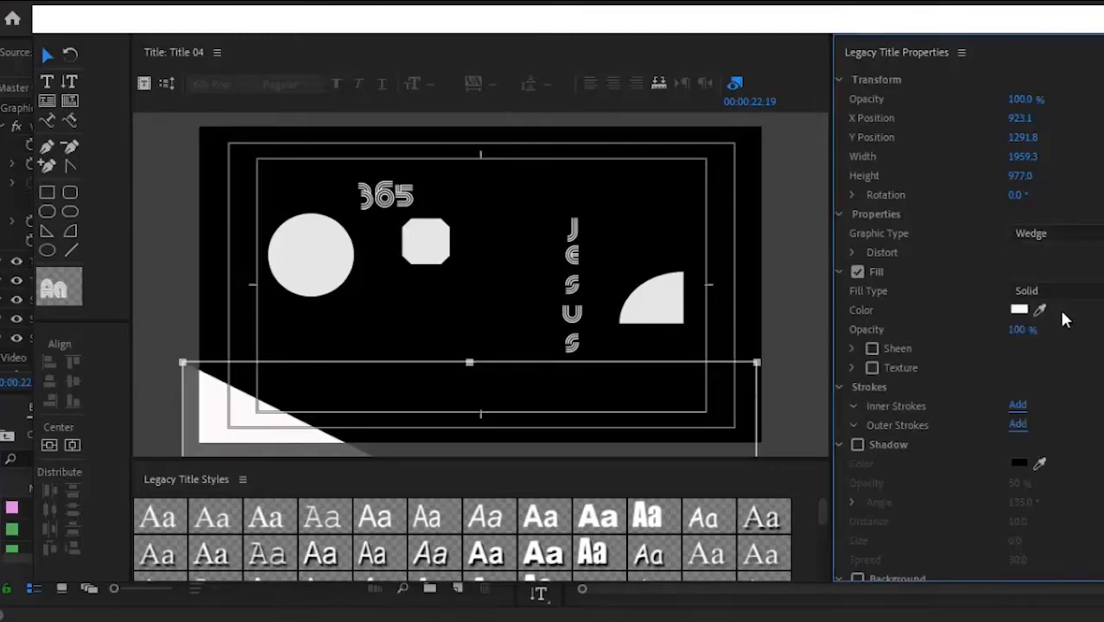
left_click(1054, 236)
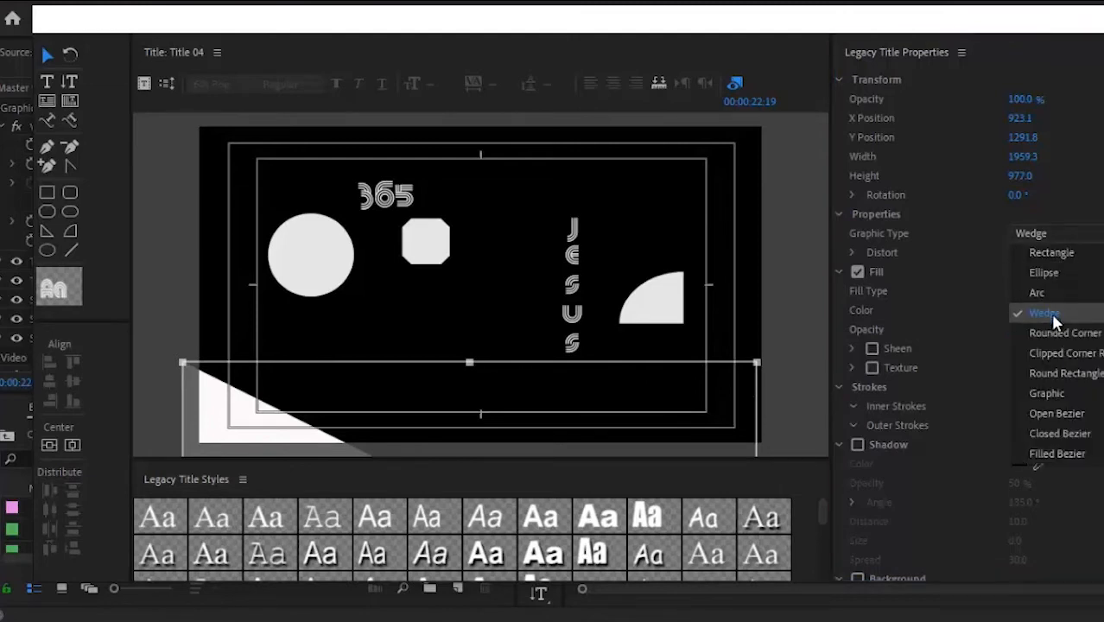
left_click(1046, 253)
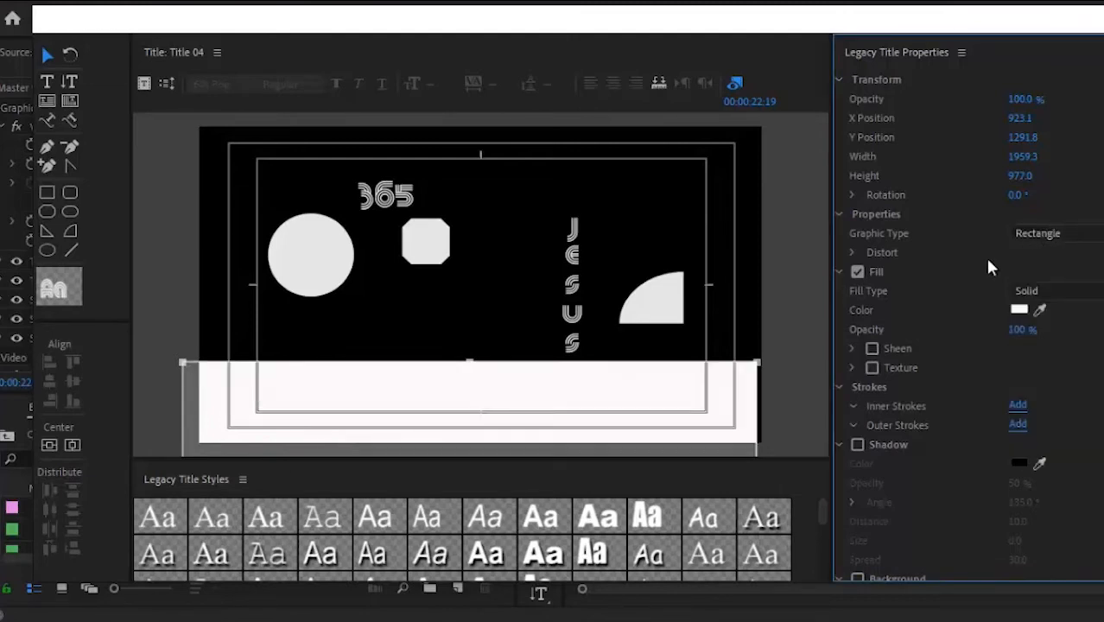
Step: Move the white rectangle up to 976.2, 502.1 so it covers the title frame, then deselect
left_click_drag(482, 403, 498, 194)
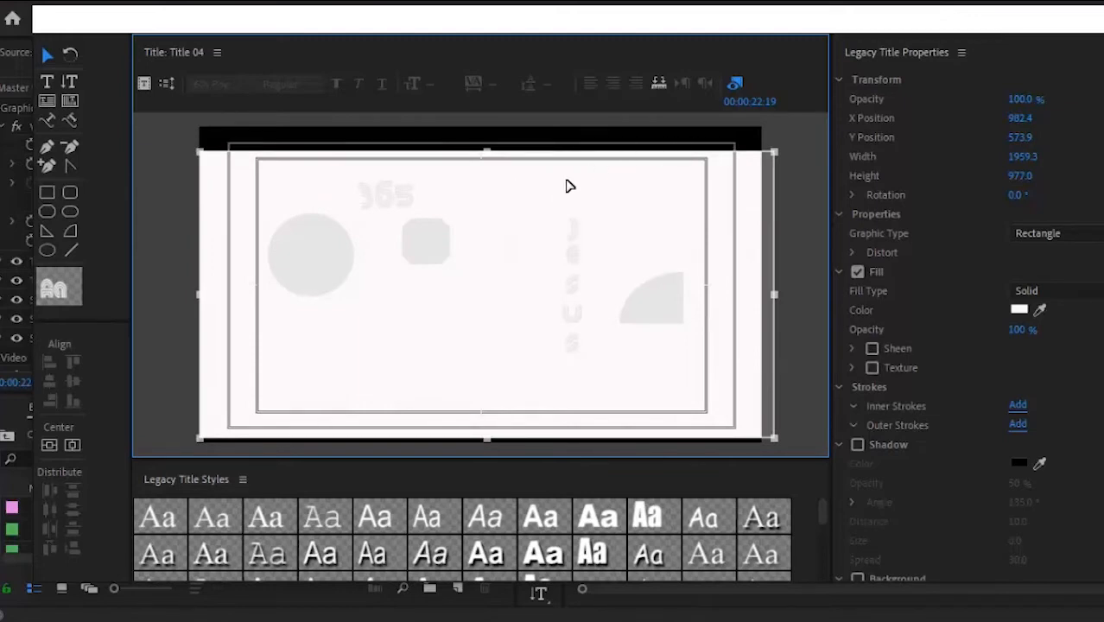
left_click_drag(527, 189, 524, 178)
left_click(799, 195)
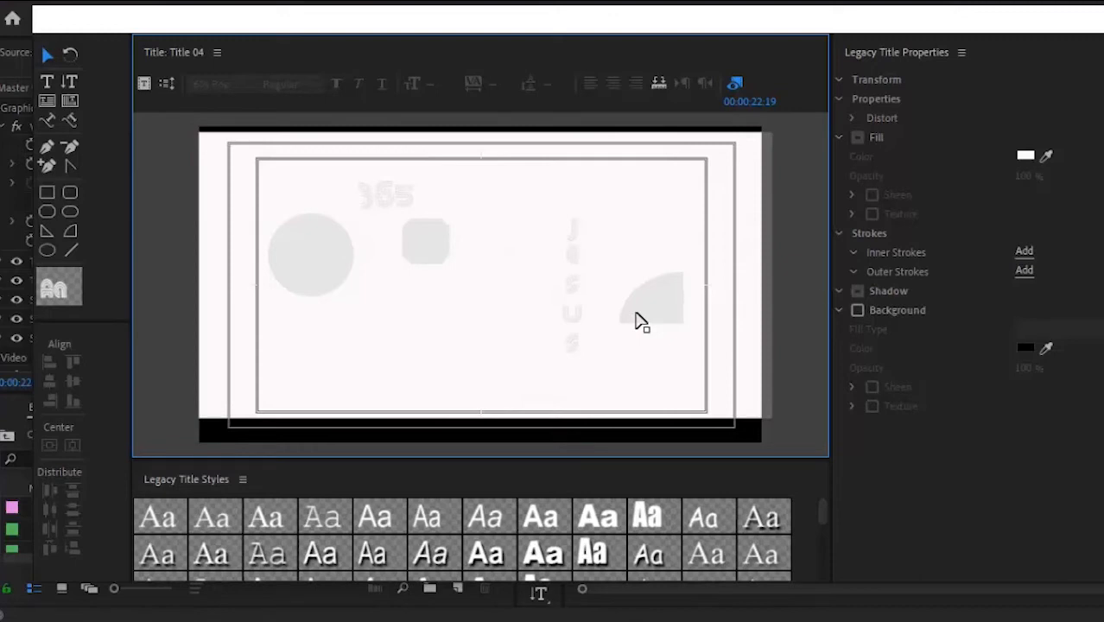
Step: Recolour the circle's fill red
left_click(316, 256)
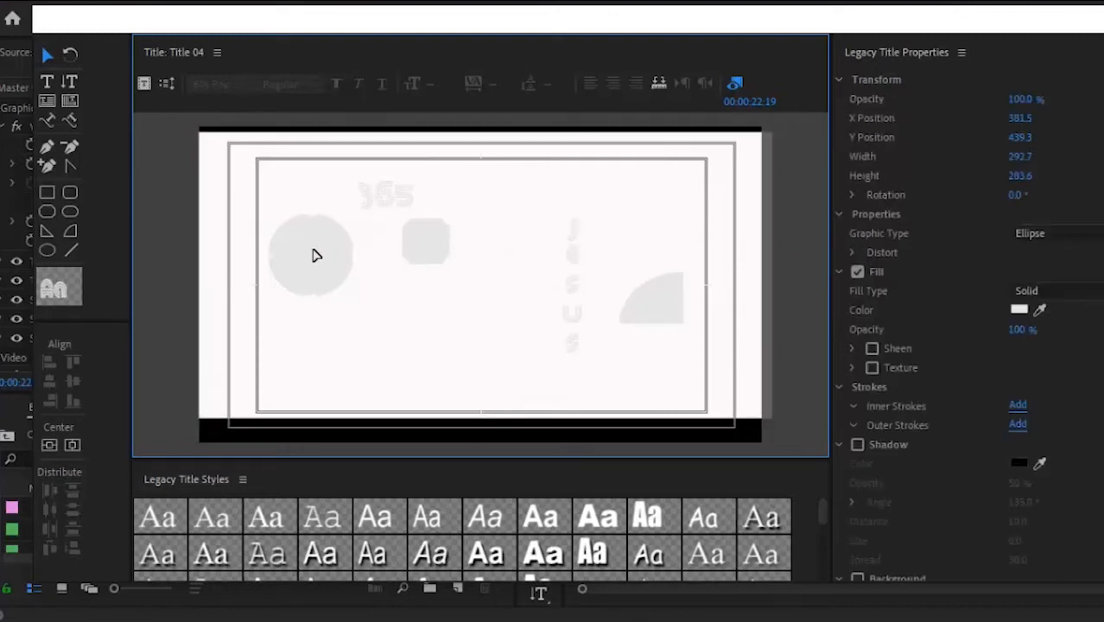
left_click(1017, 312)
left_click(538, 421)
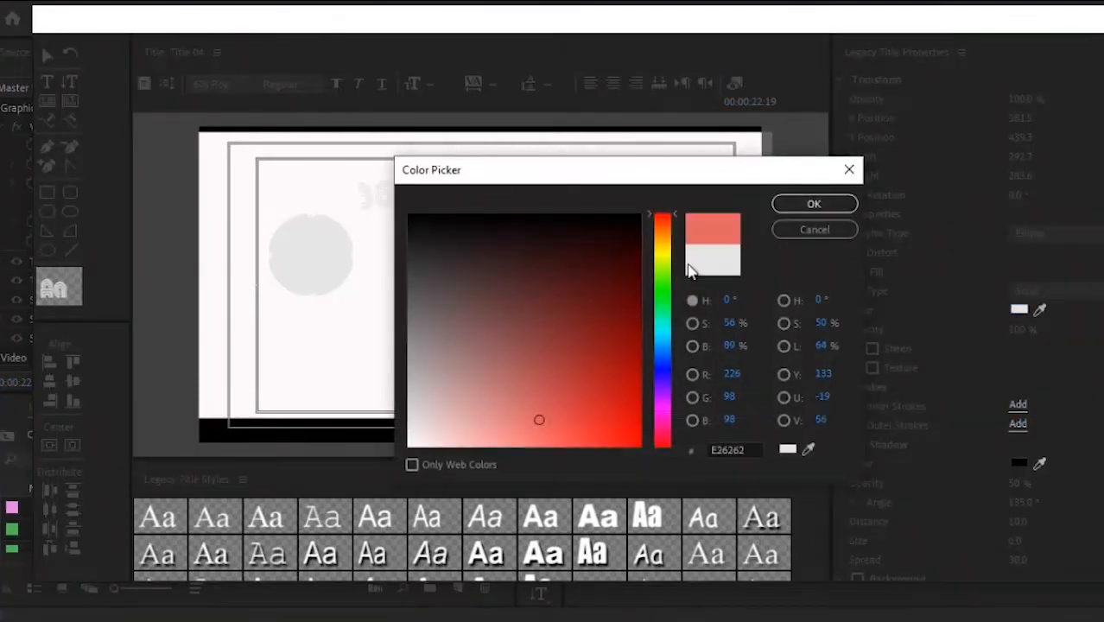
left_click(788, 206)
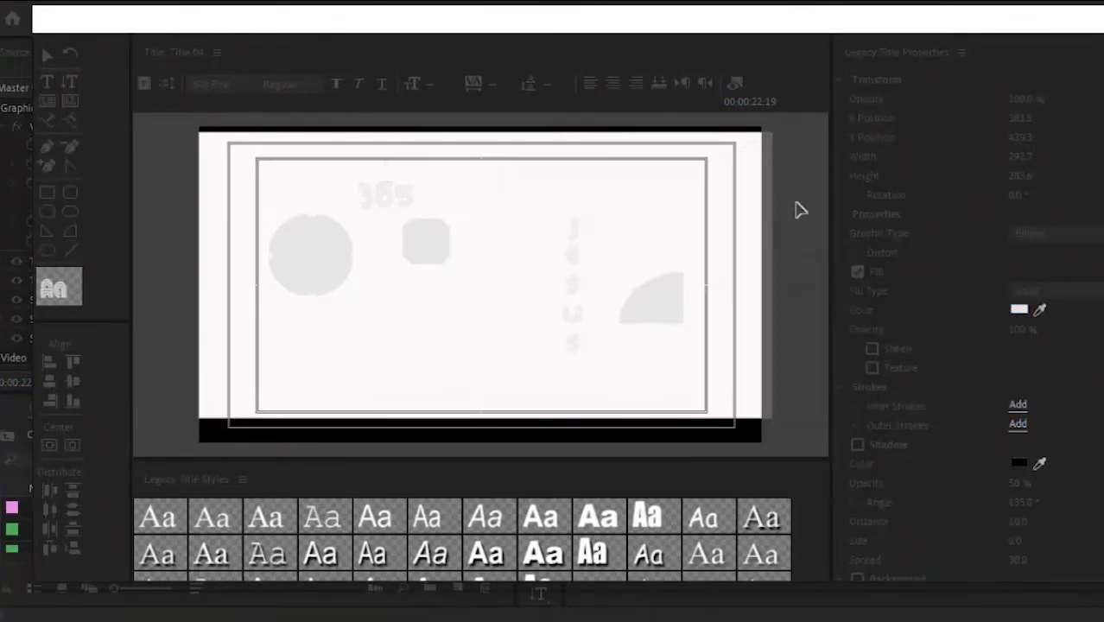
Step: Give the grey octagon a deep purple fill
left_click(432, 255)
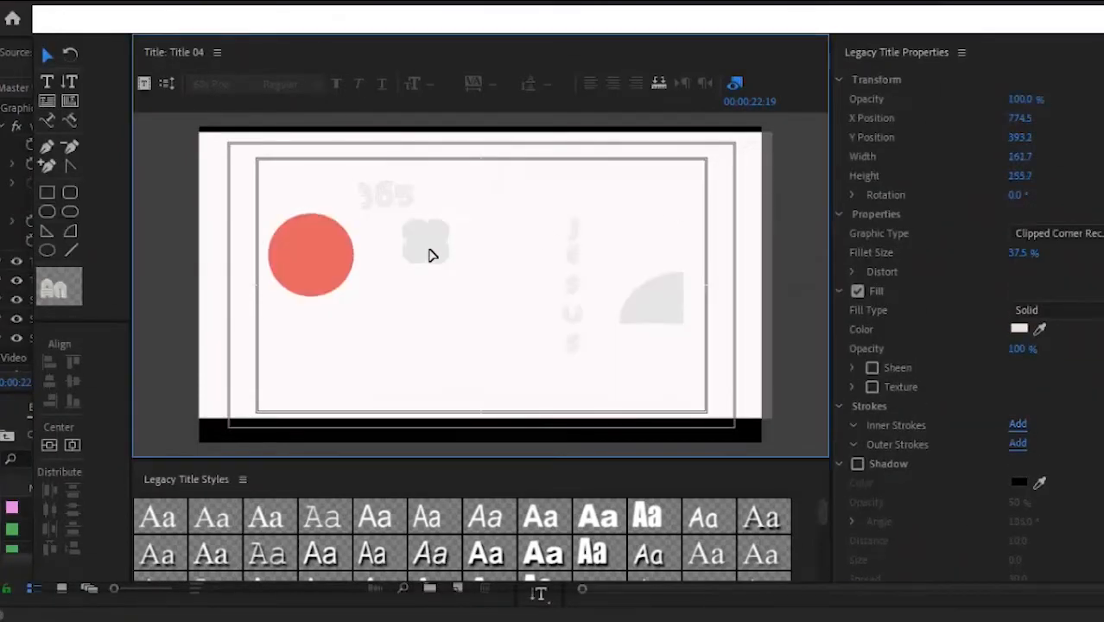
left_click(1019, 329)
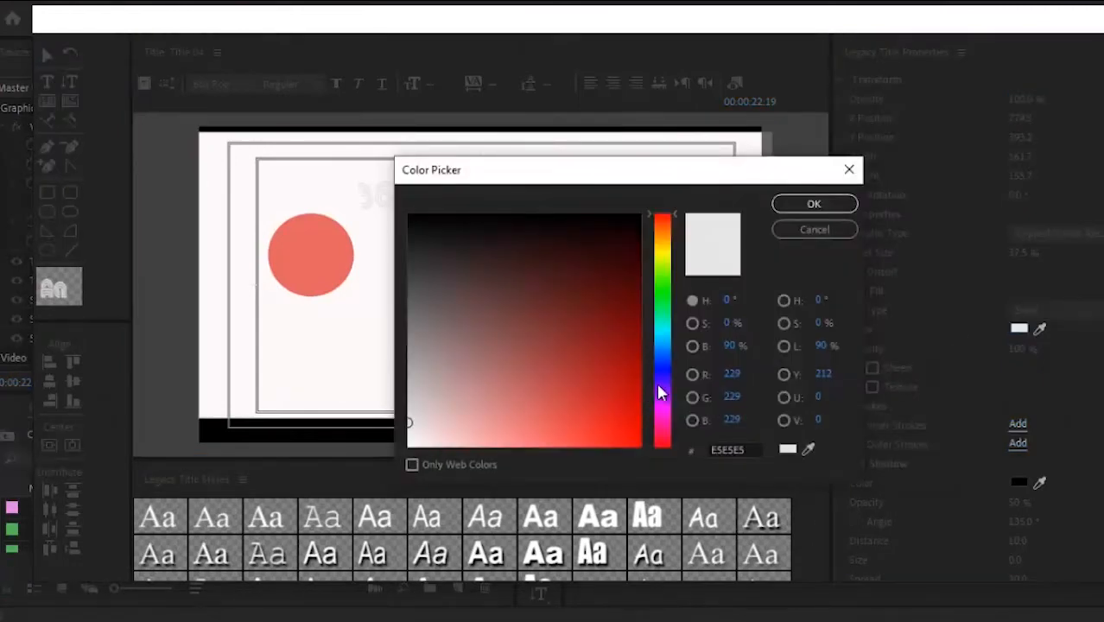
left_click(662, 386)
left_click_drag(632, 390, 625, 390)
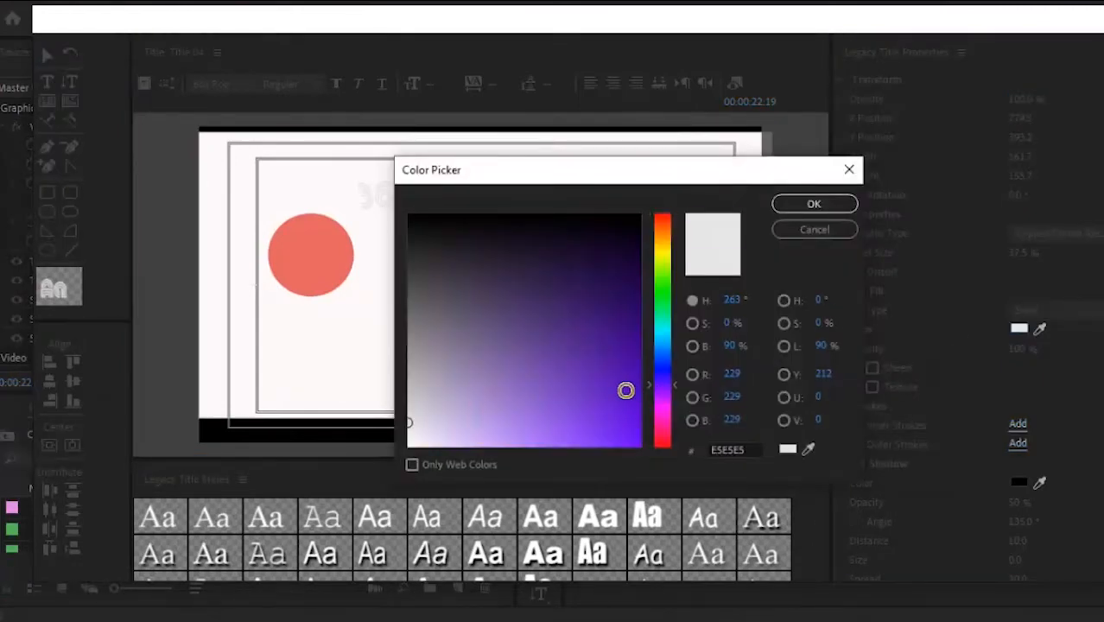
left_click(798, 210)
Step: Colour the JESUS text a pink magenta
left_click(579, 281)
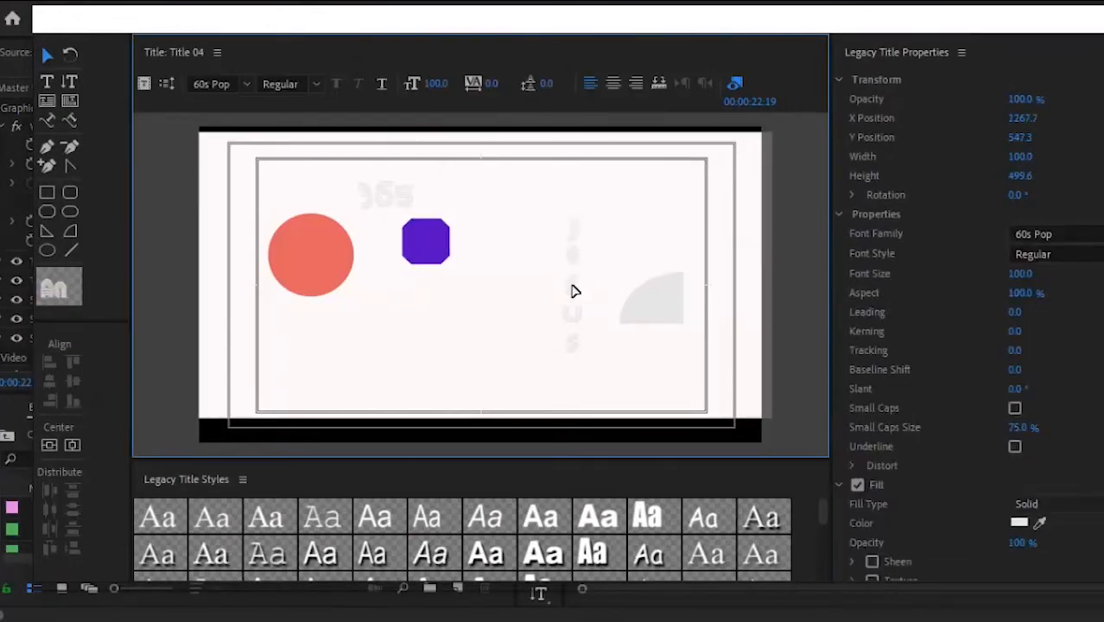
left_click(1017, 522)
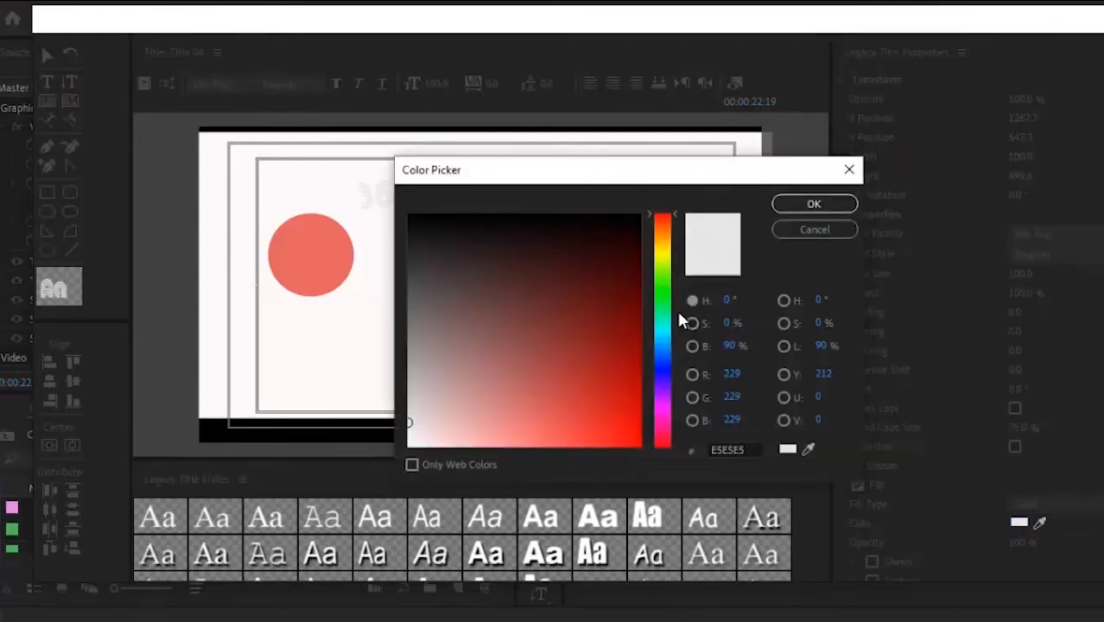
left_click(661, 442)
left_click(666, 413)
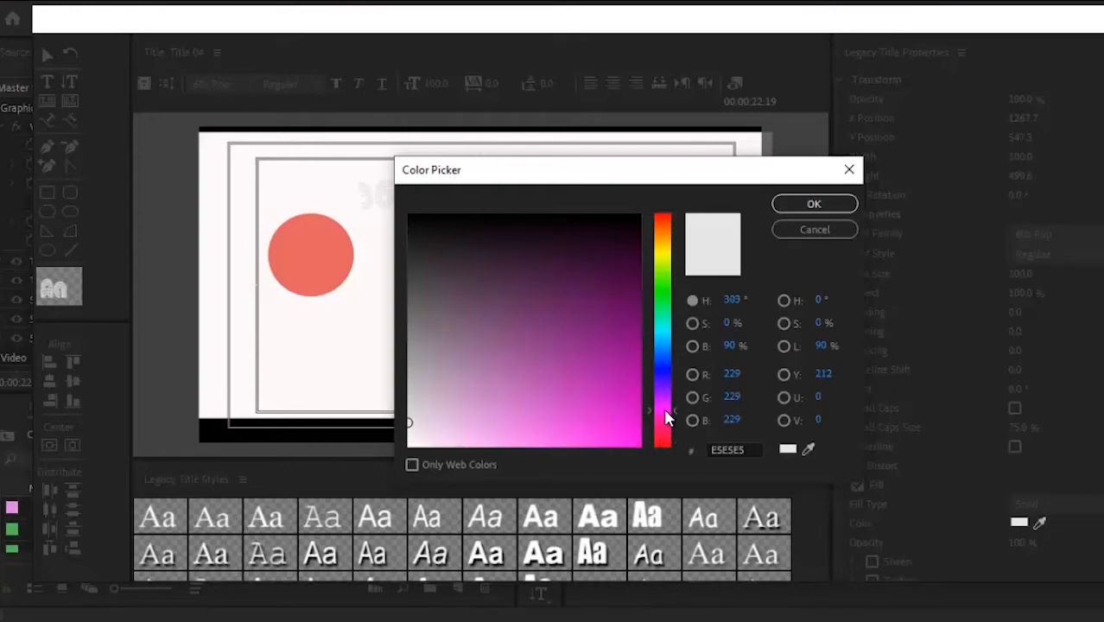
left_click(629, 406)
left_click(796, 207)
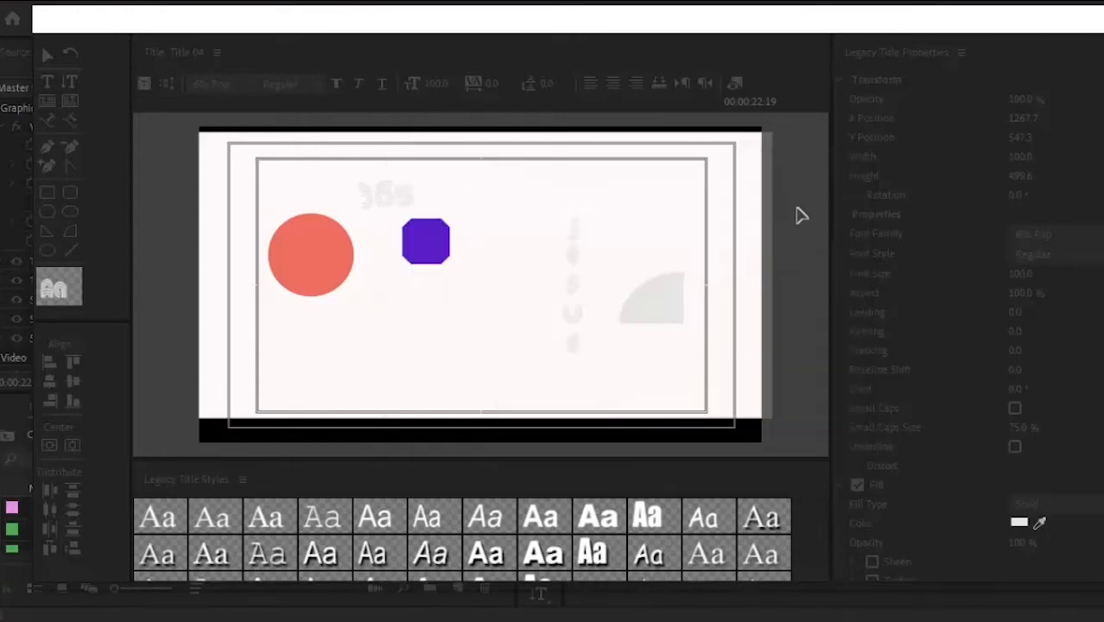
Step: Fill the quarter-circle wedge with near-black
left_click(646, 312)
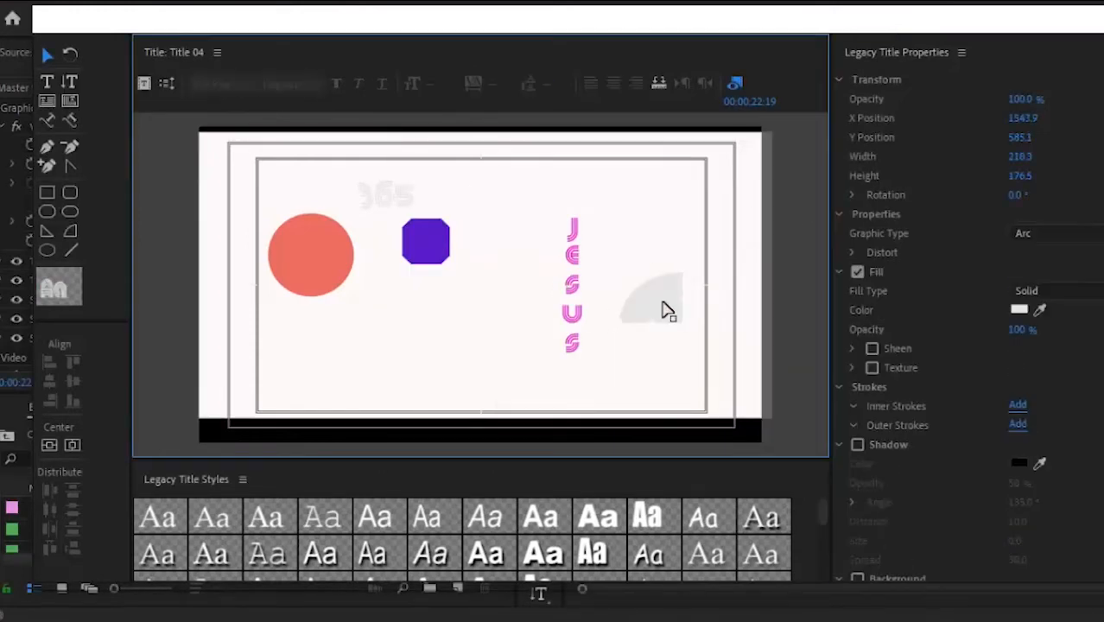
left_click(1020, 310)
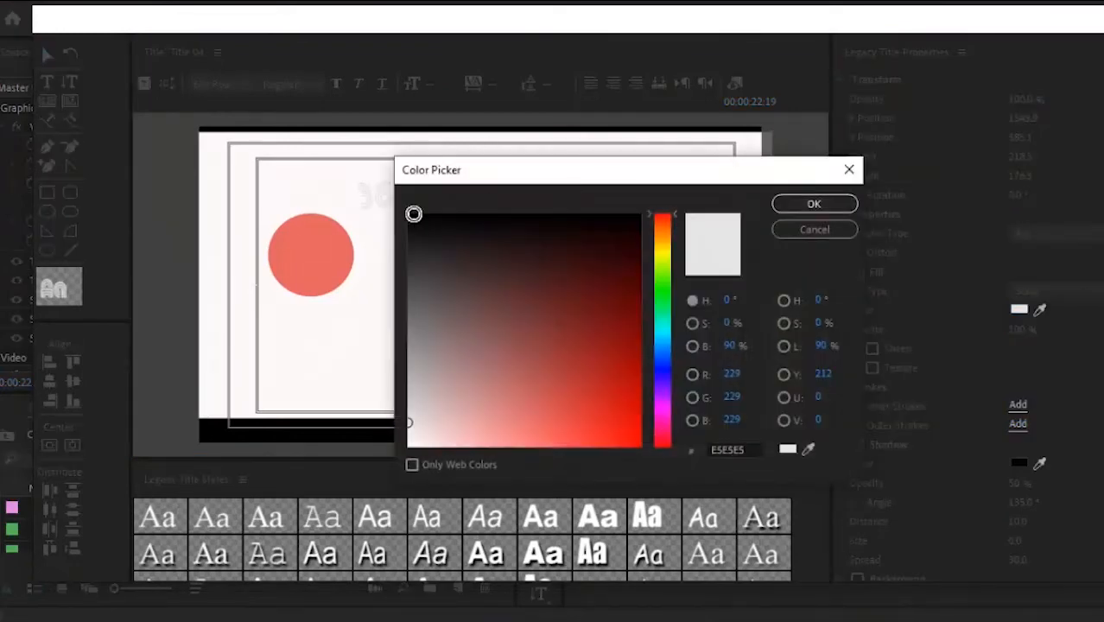
left_click(415, 221)
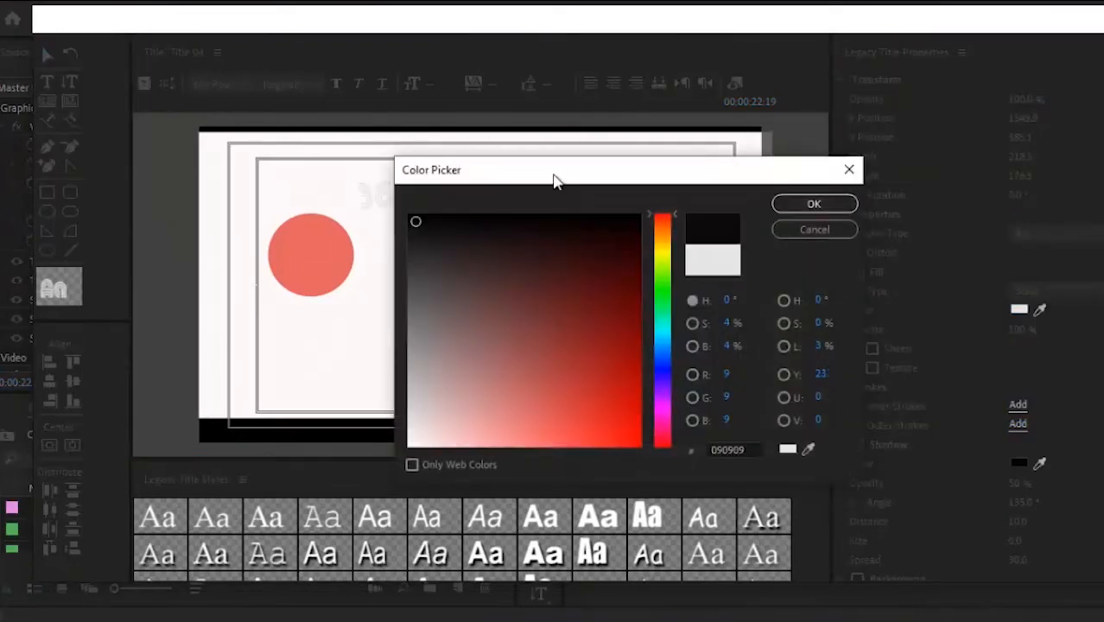
left_click(782, 204)
Step: Make the 365 text bright yellow FFFD00 and enlarge it to size 174.9
left_click(370, 197)
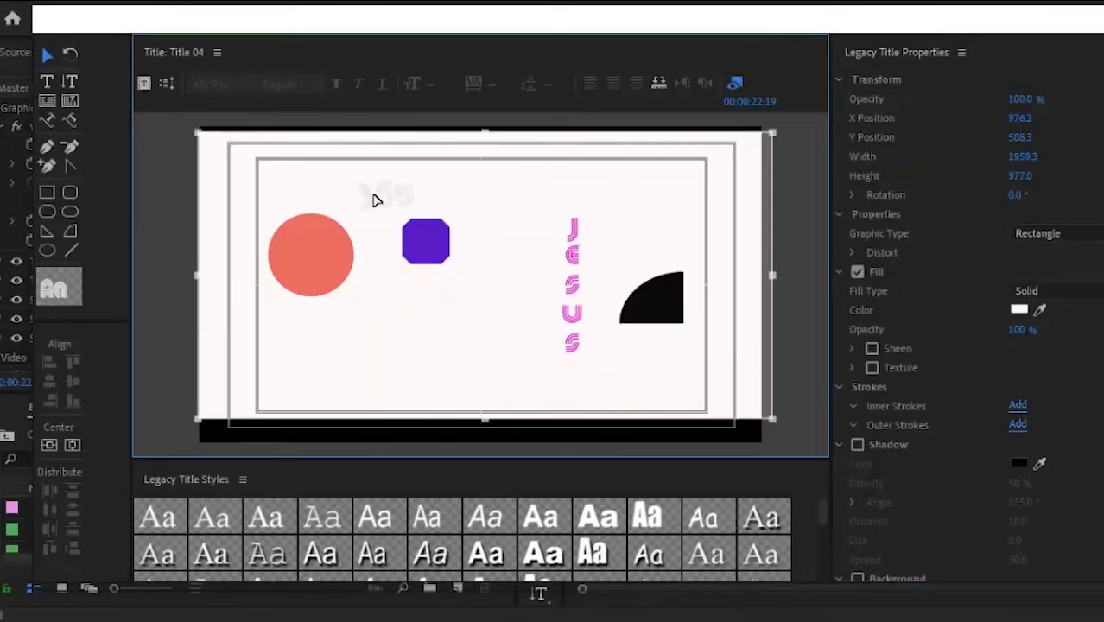
left_click(1020, 308)
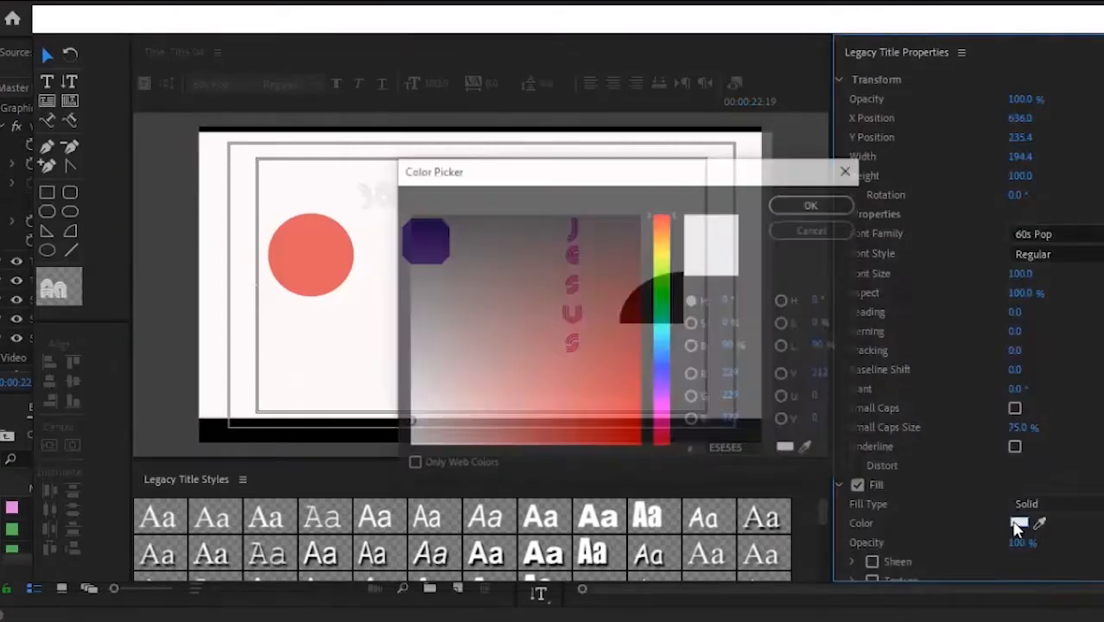
left_click(659, 250)
left_click(614, 420)
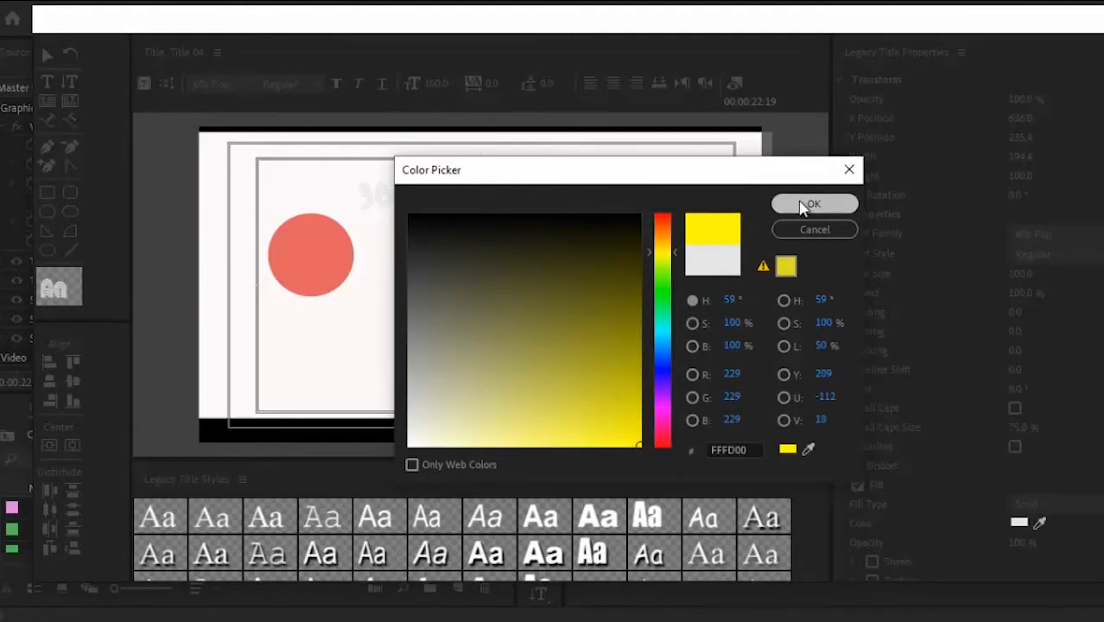
left_click(814, 203)
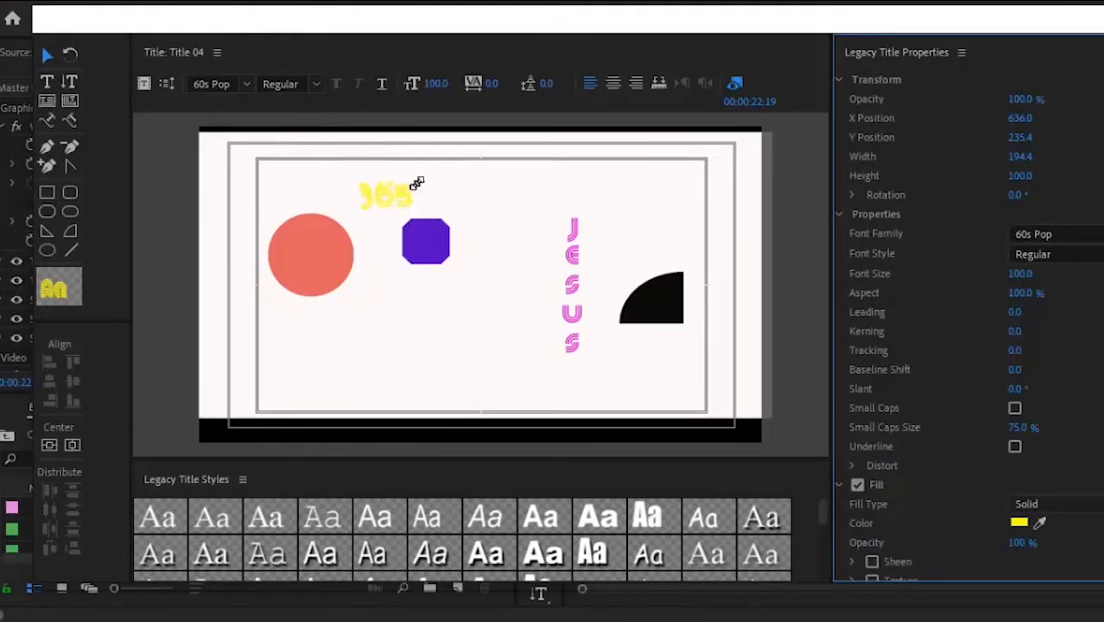
left_click_drag(416, 183, 446, 162)
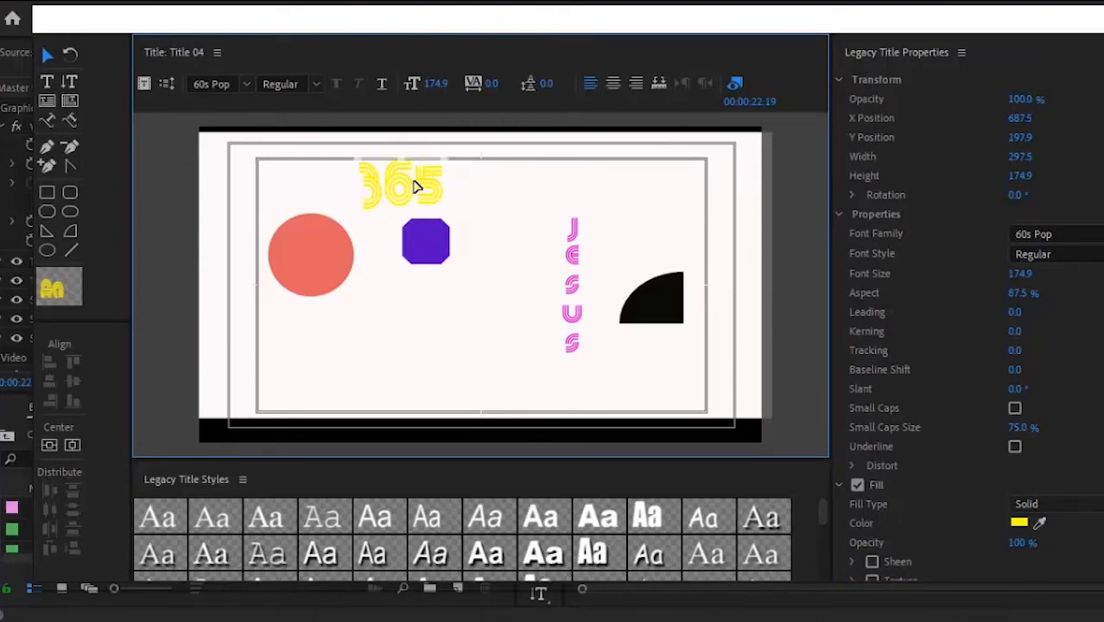
Step: Place the 365 text right beside the purple octagon, keeping the 60s Pop font
left_click_drag(419, 185, 511, 240)
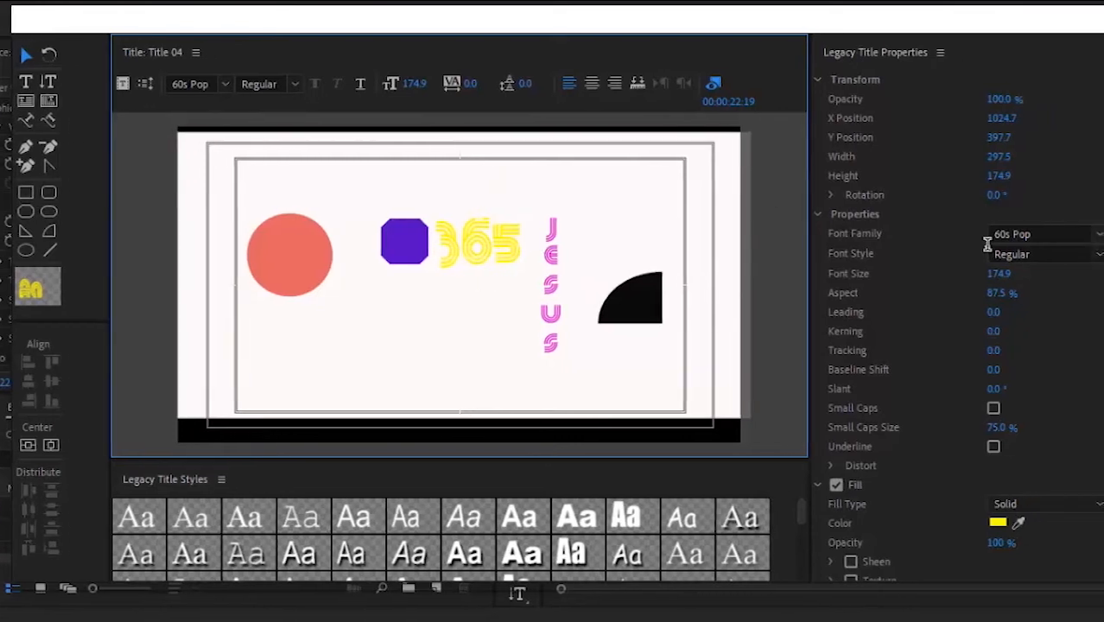
left_click(1099, 234)
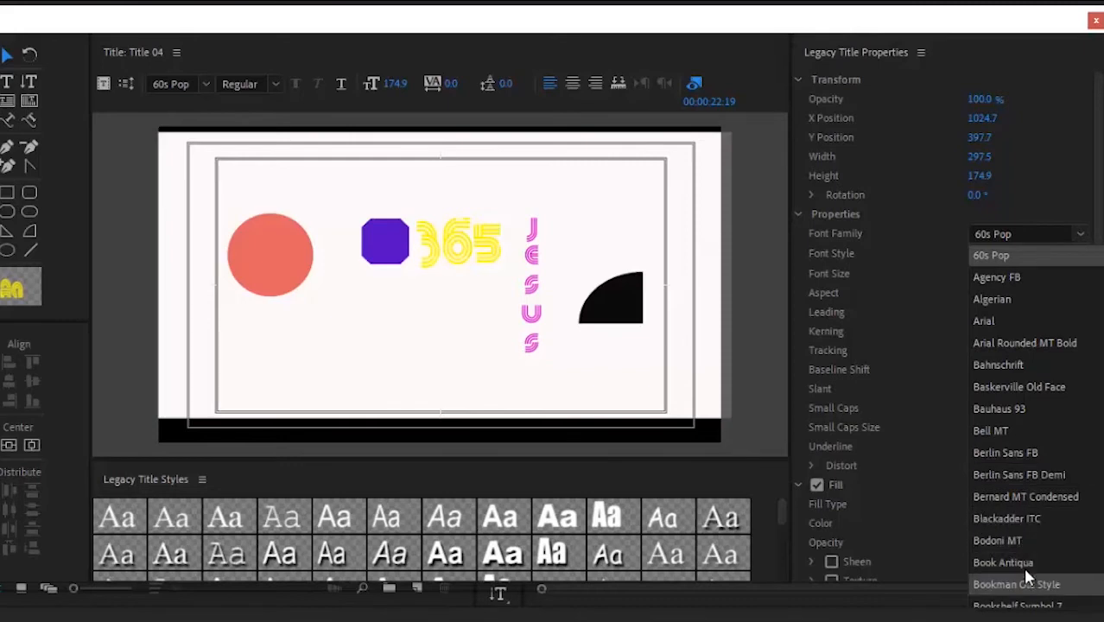
left_click(1060, 189)
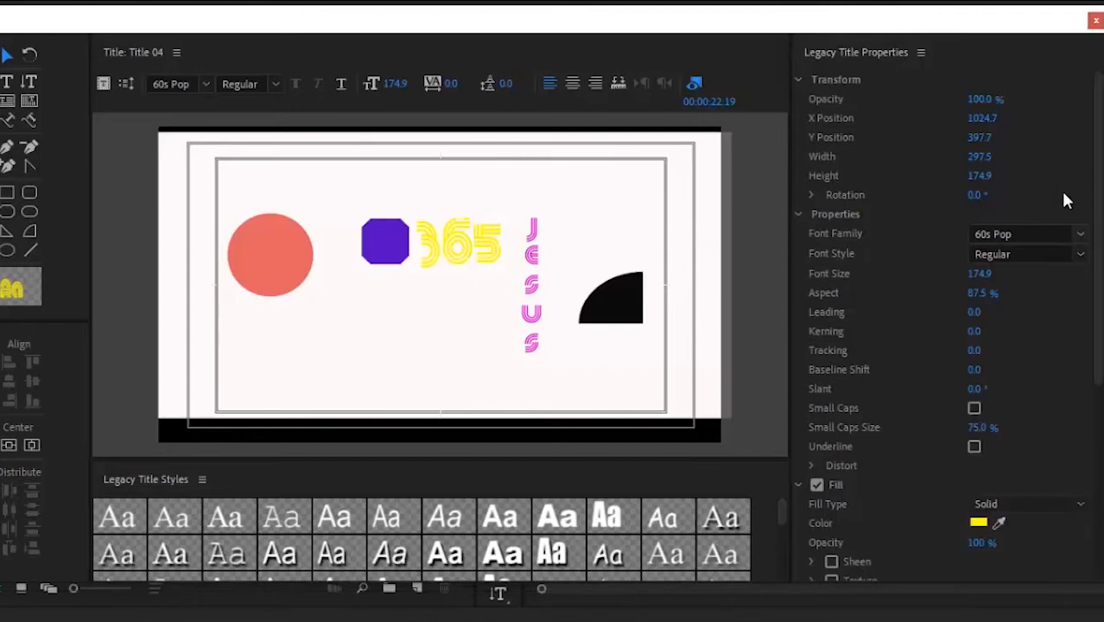
Step: Review the 365 font styles without changing them, then check its Fill Type options
left_click(1080, 254)
left_click(1080, 255)
left_click(1080, 256)
left_click(1080, 256)
left_click(1080, 257)
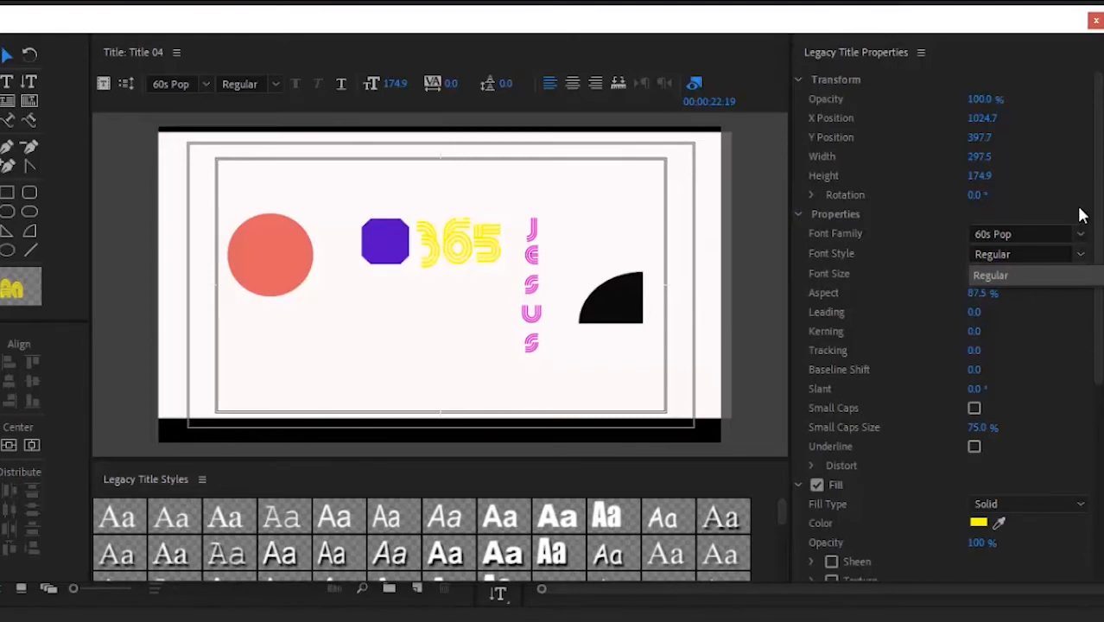
left_click(1081, 215)
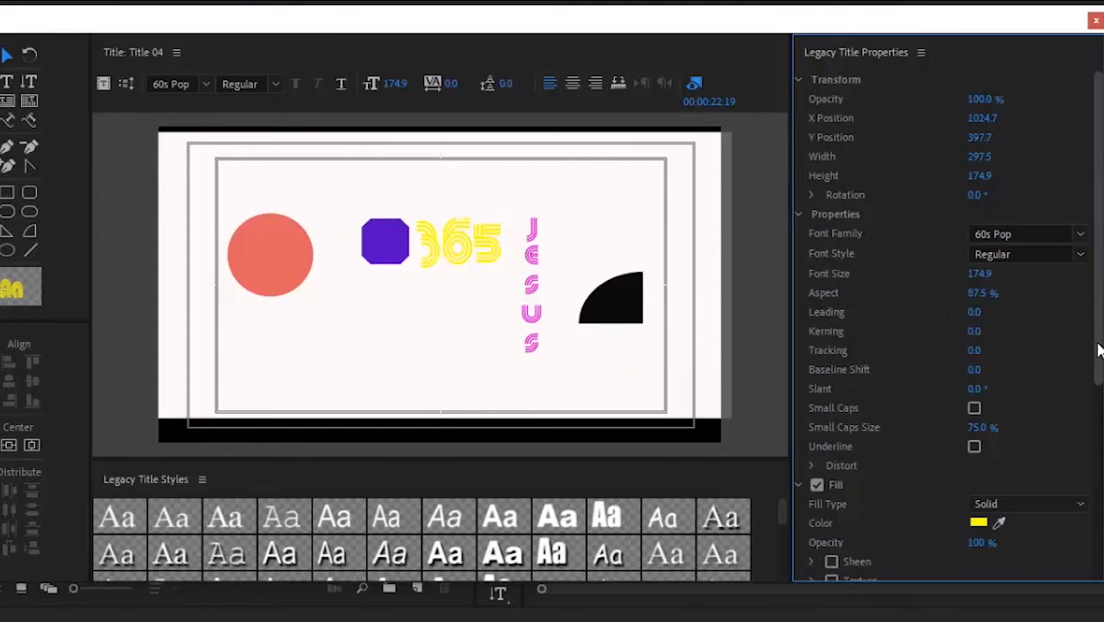
left_click_drag(1099, 352, 1096, 425)
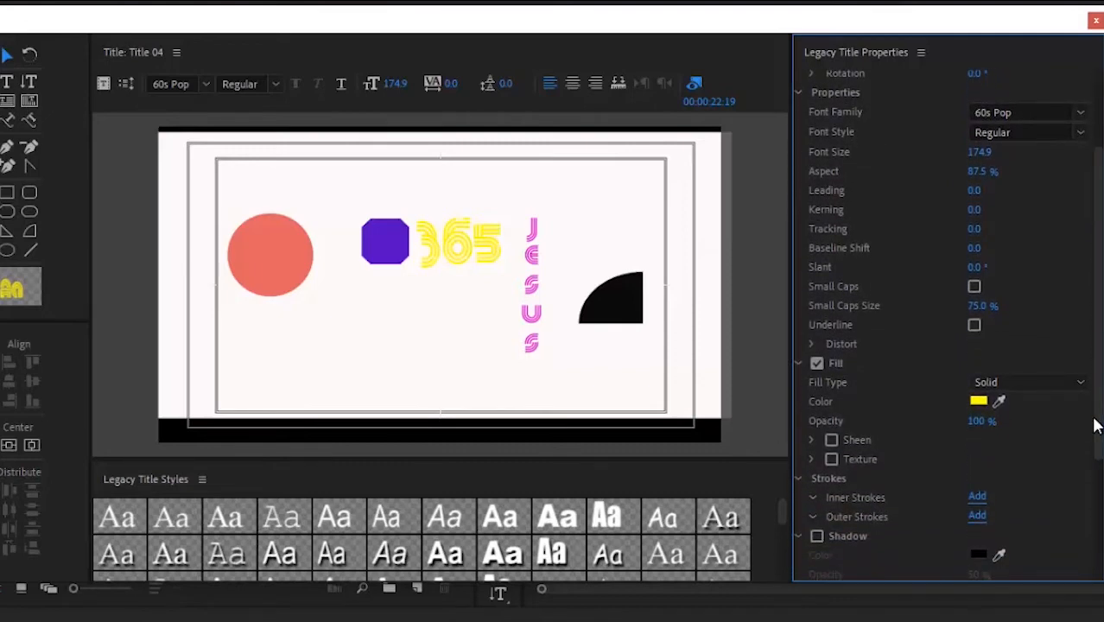
left_click(1036, 389)
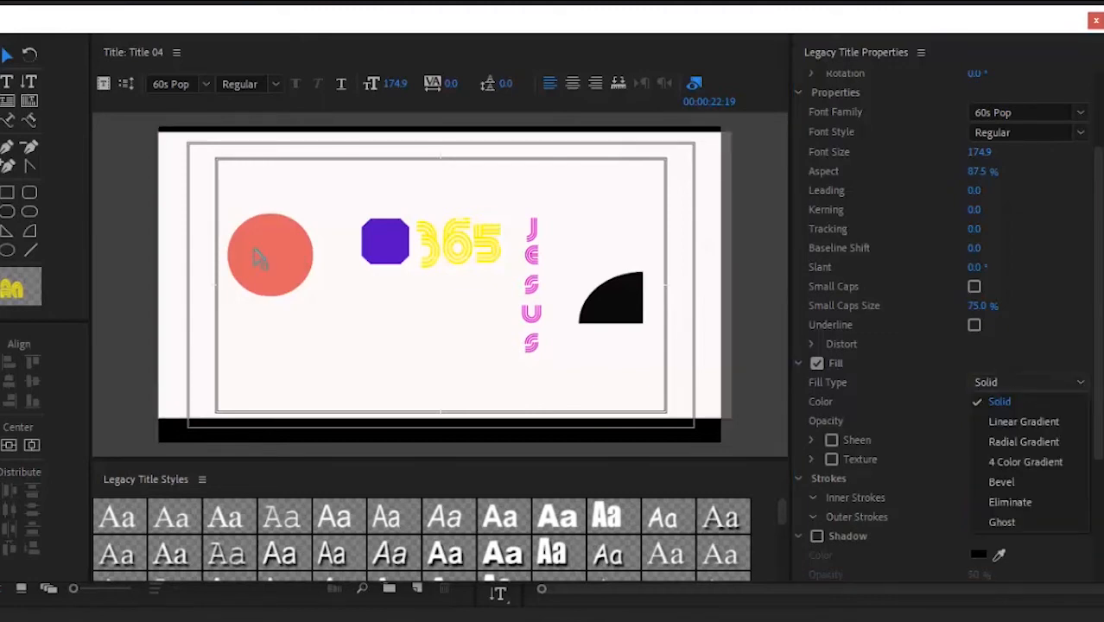
Step: Give the circle a Linear Gradient fill with a dark grey first stop
left_click(257, 258)
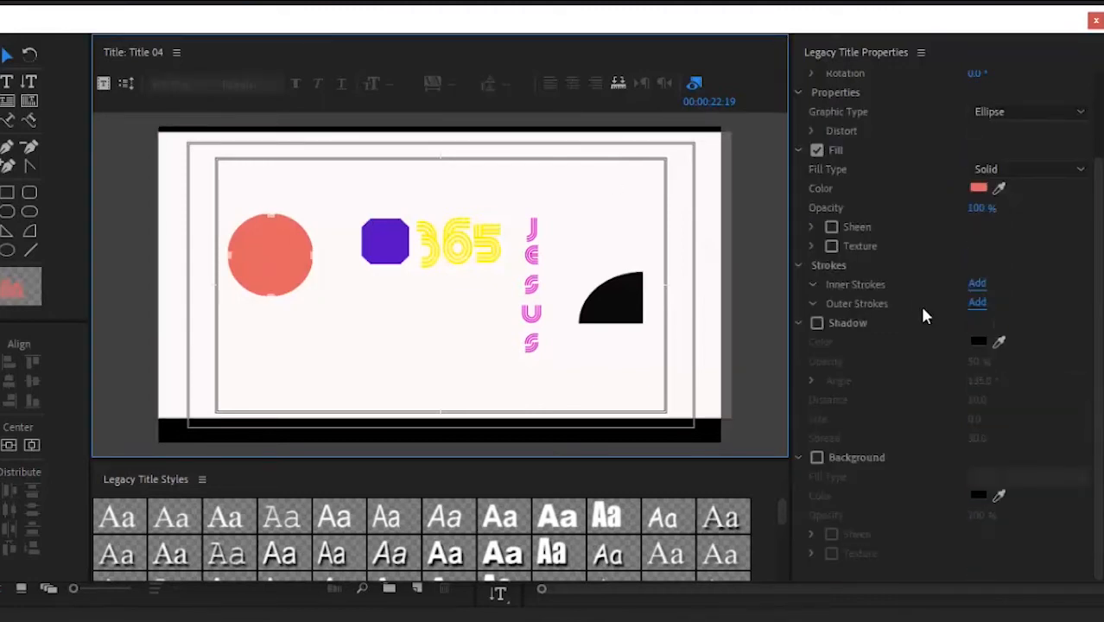
left_click(1028, 170)
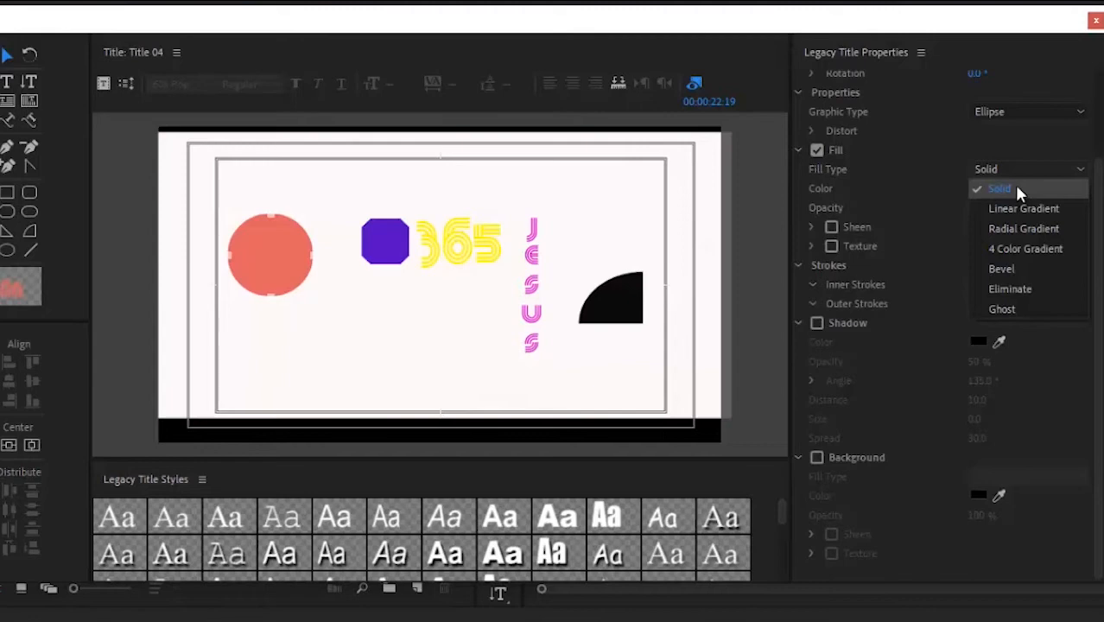
left_click(1020, 210)
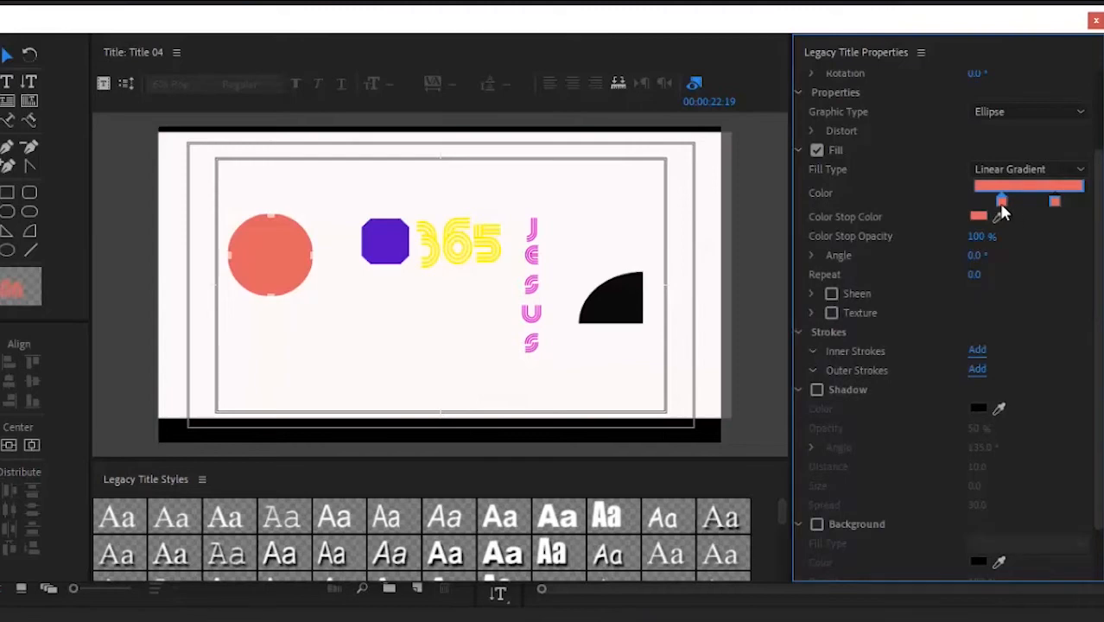
double_click(1000, 201)
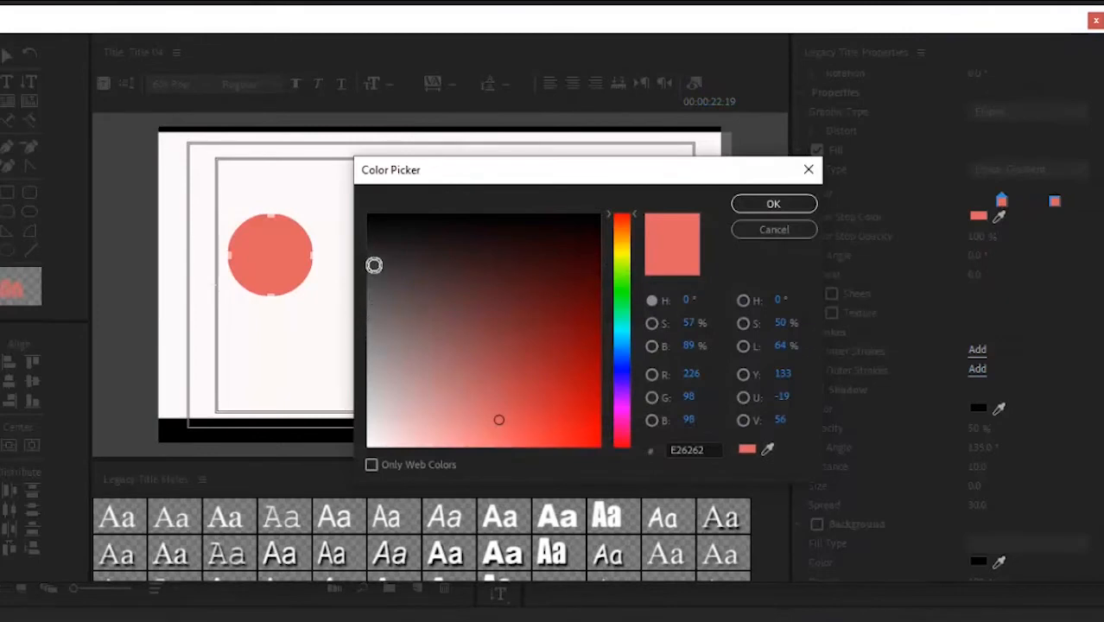
left_click(374, 250)
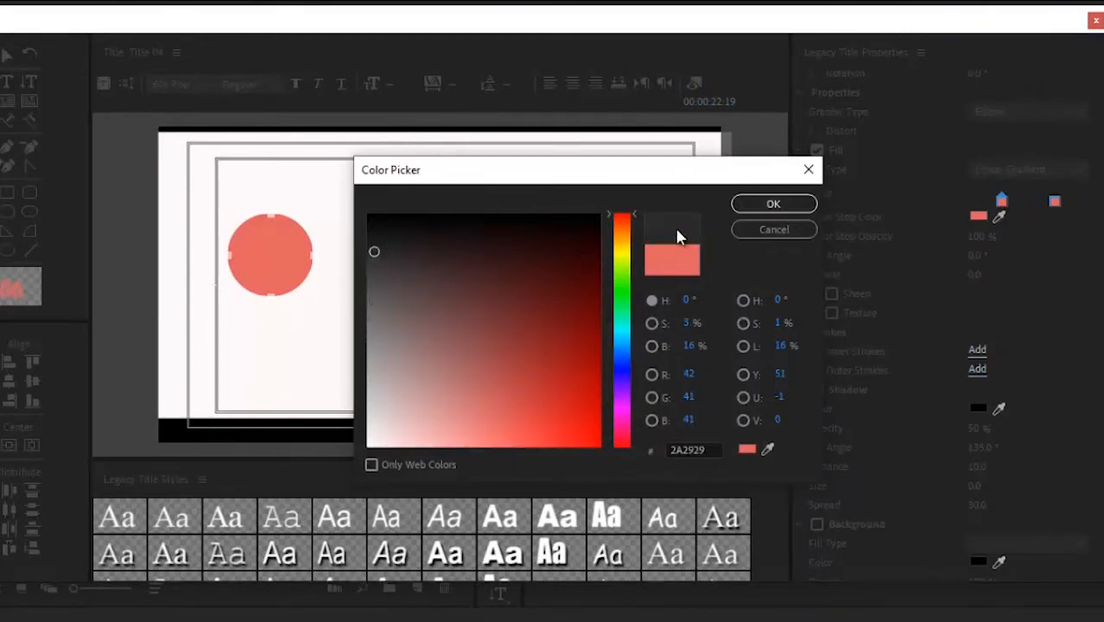
left_click(761, 205)
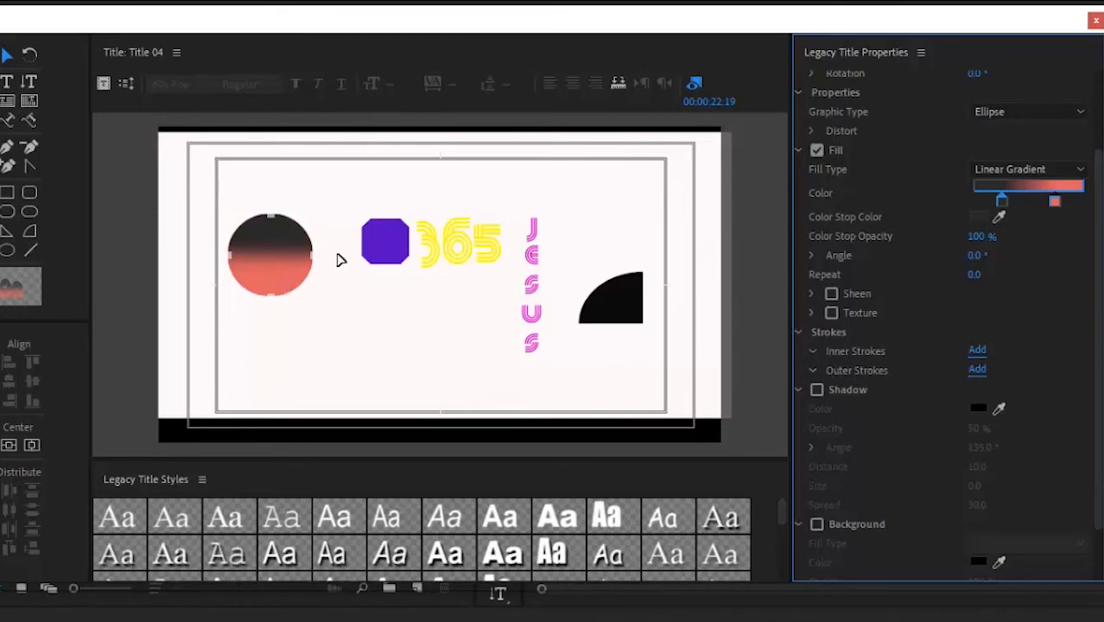
Step: Change the circle's fill to Radial Gradient, dark centre and red rim
left_click(1024, 172)
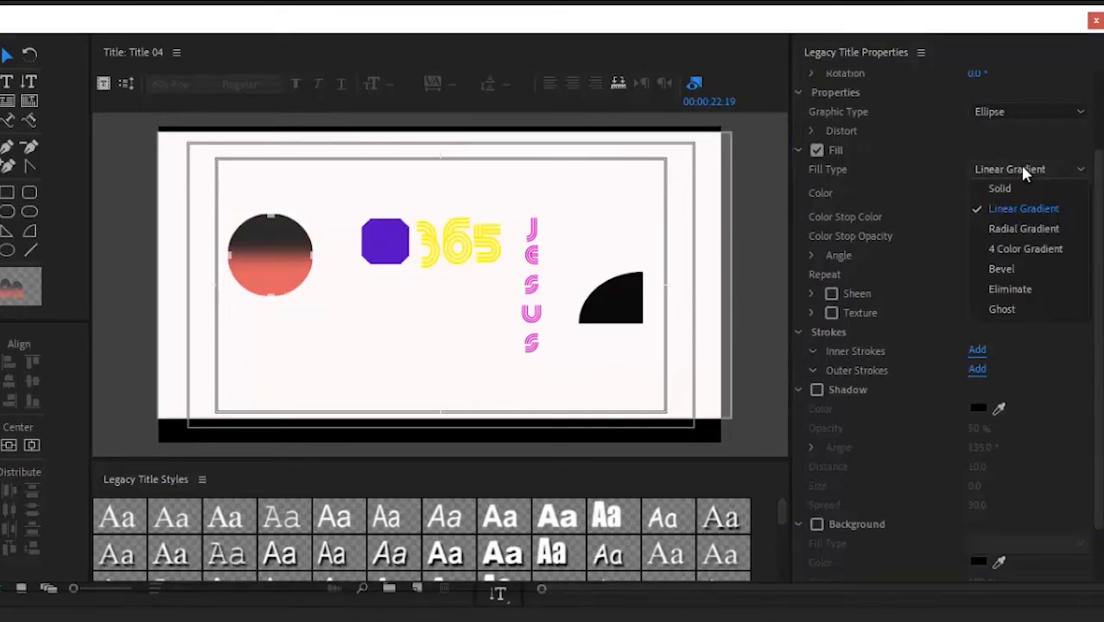
left_click(1023, 229)
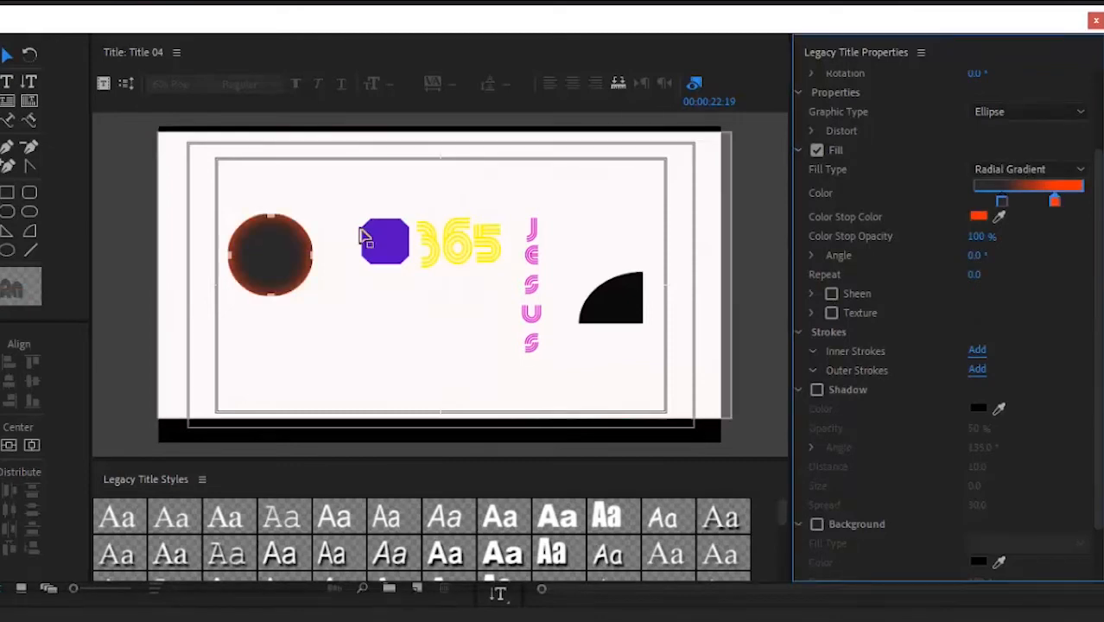
left_click(304, 298)
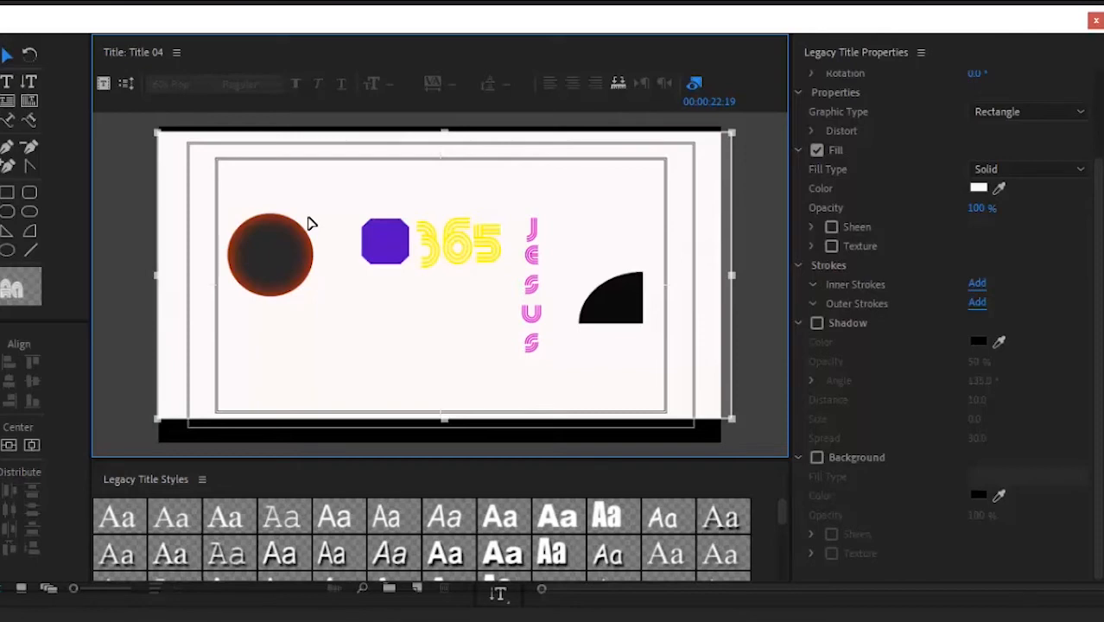
left_click(288, 258)
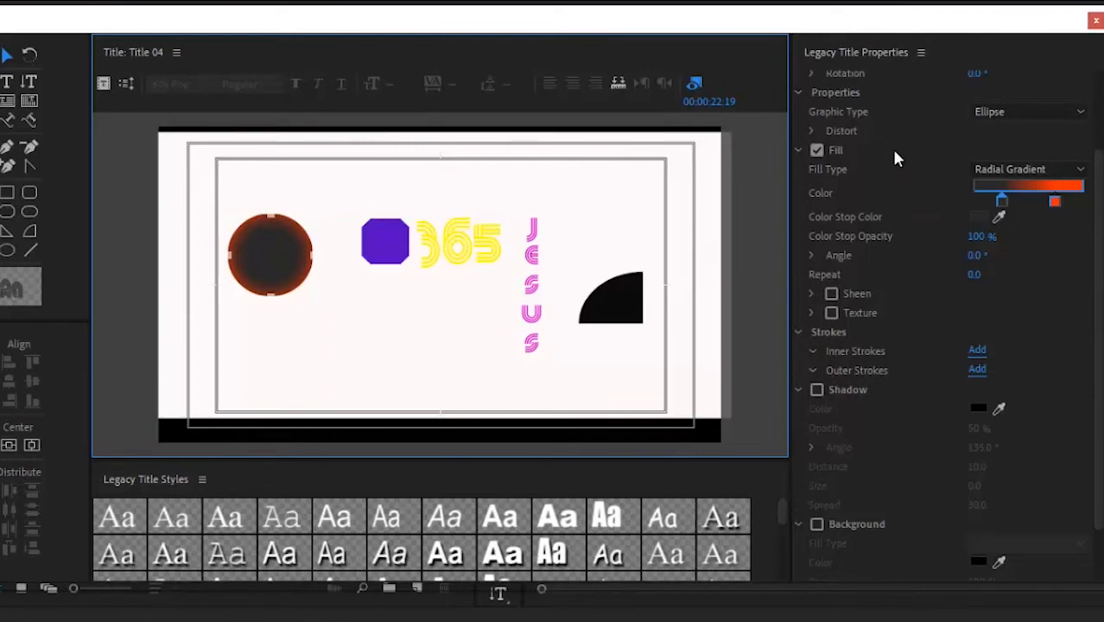
left_click(1003, 168)
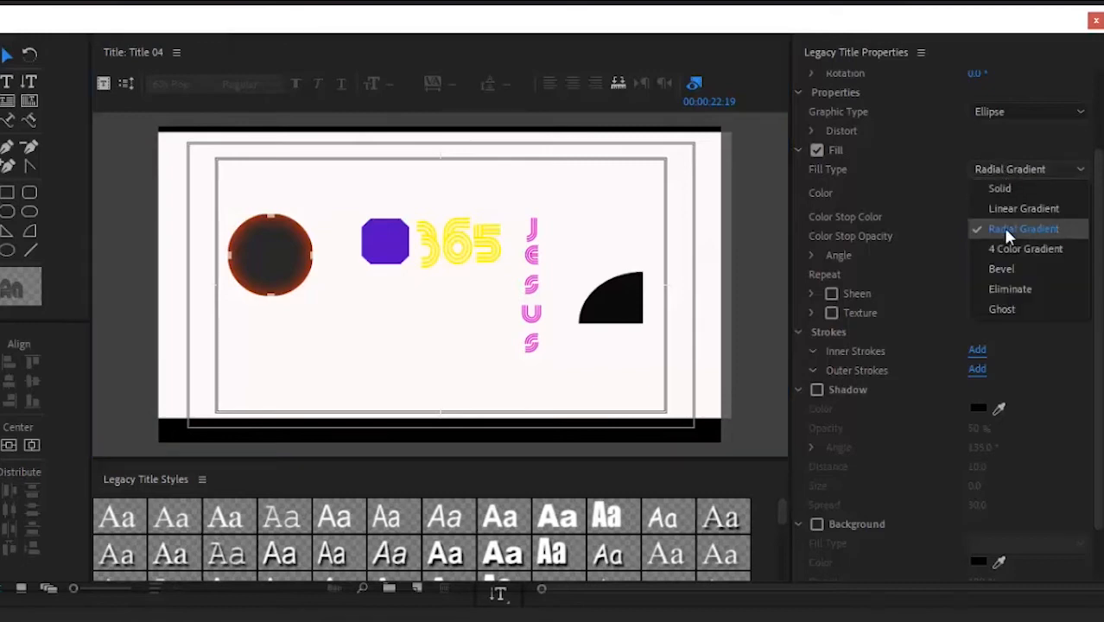
Step: Switch the circle to a 4 Color Gradient with a near-white F3EBEB top-left corner
left_click(1012, 250)
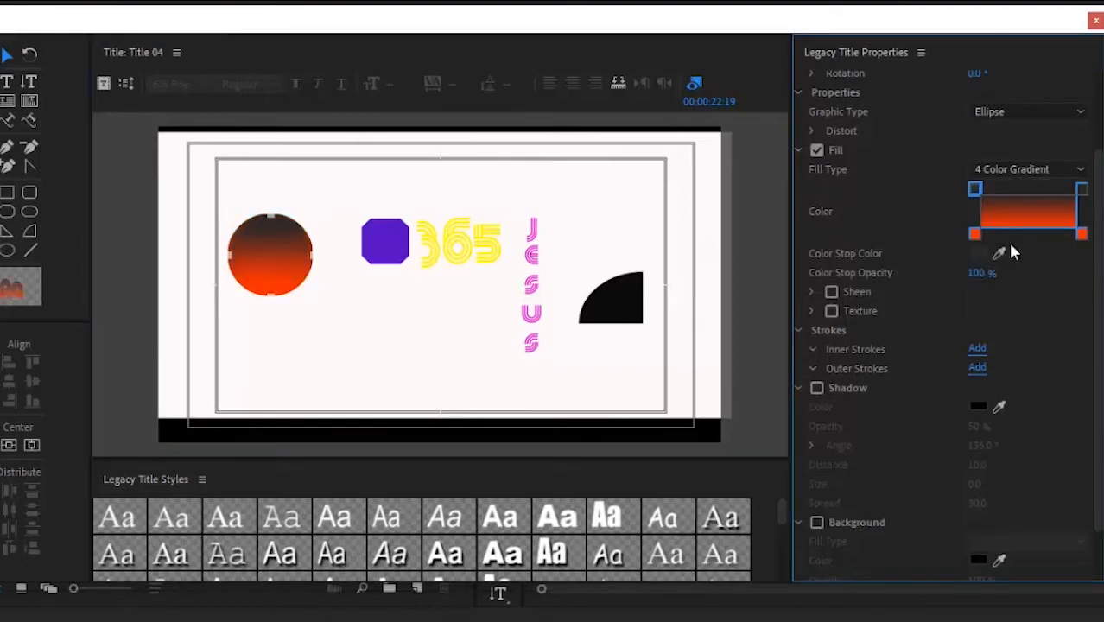
double_click(974, 190)
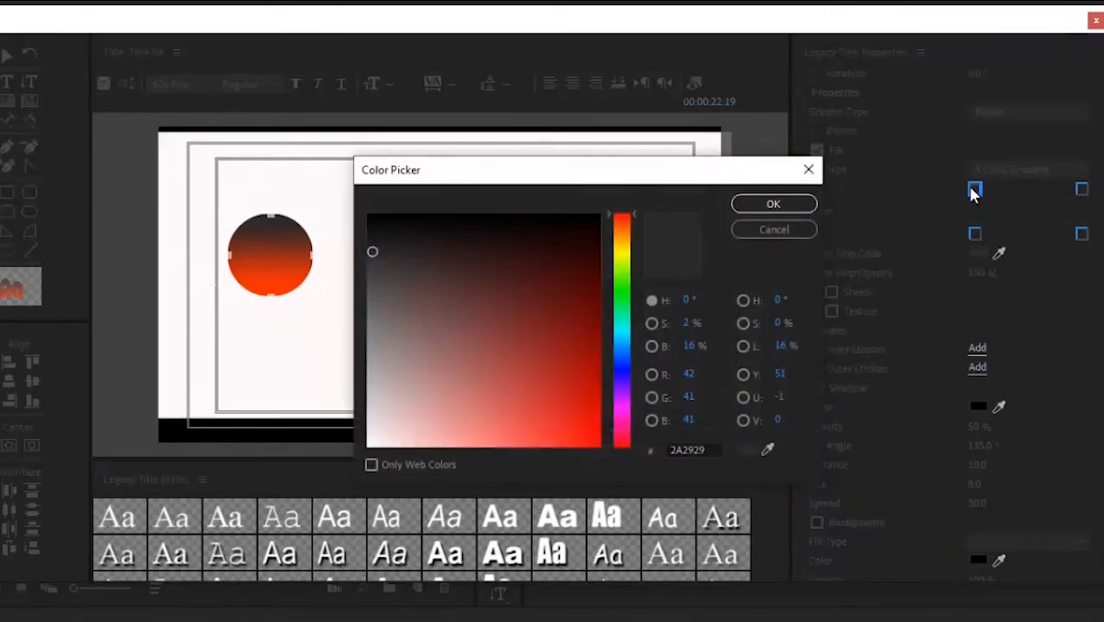
left_click(374, 436)
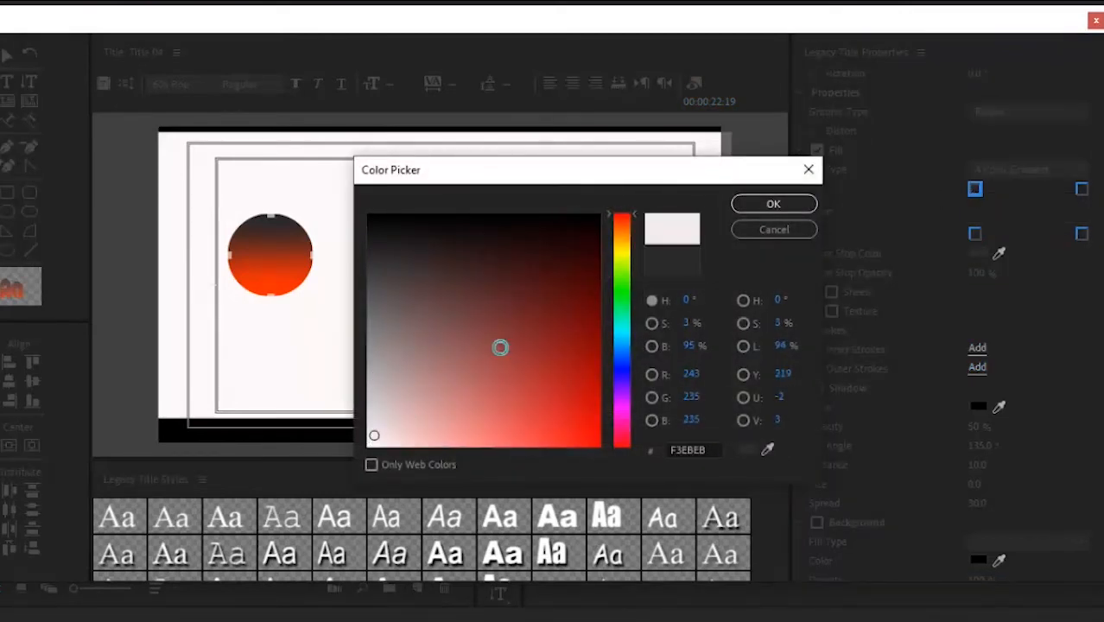
left_click(760, 210)
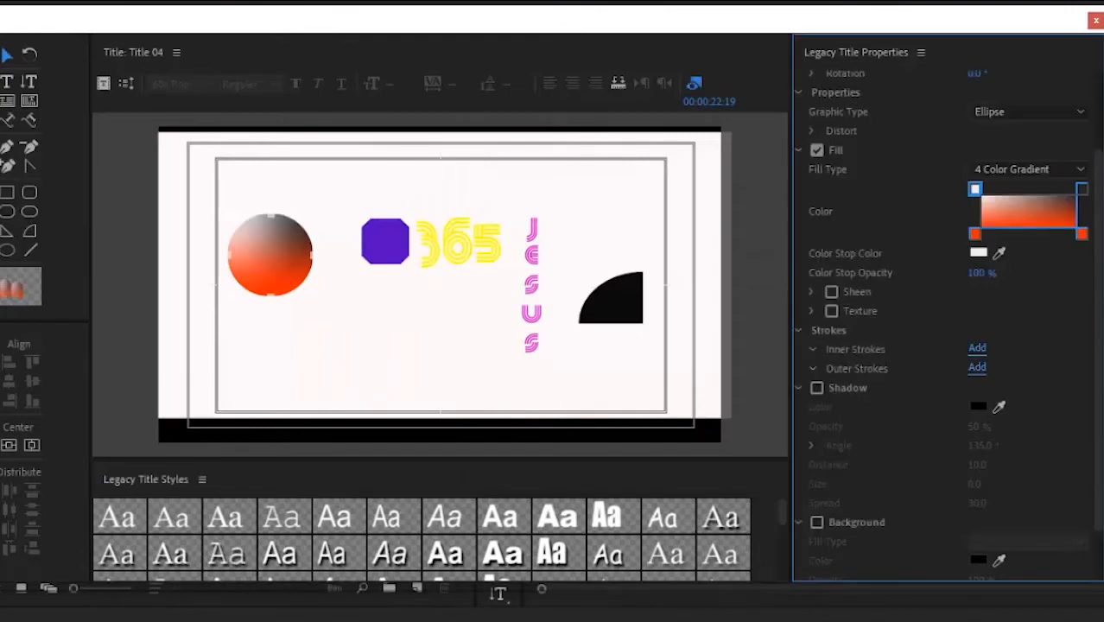
Step: Set the gradient's top-right corner to olive 979209 and bottom-left to near-black 080808
double_click(1082, 189)
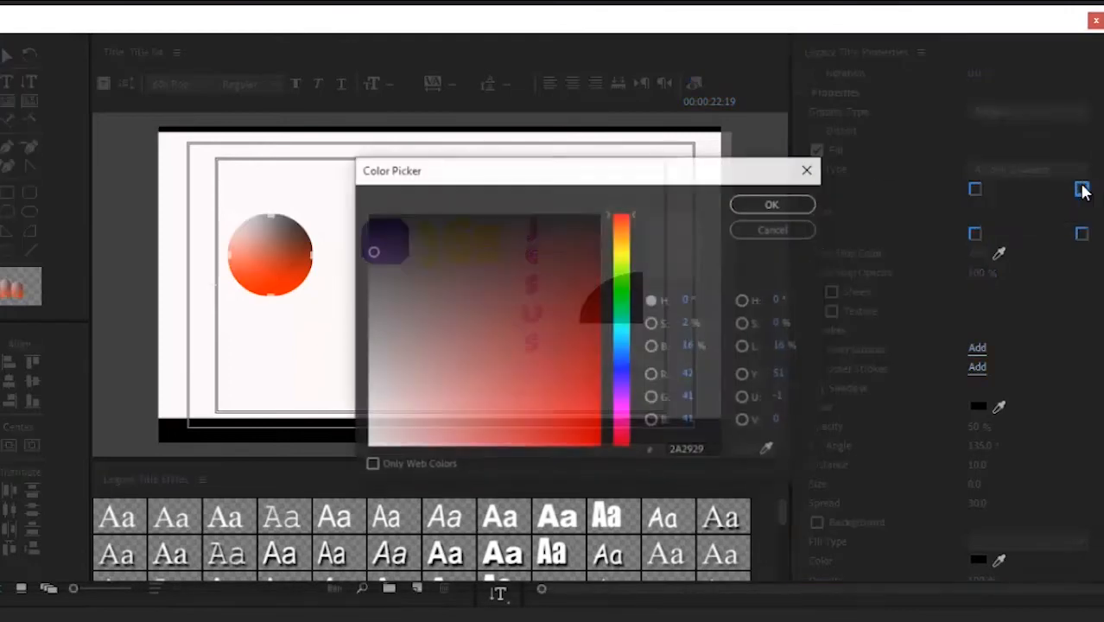
left_click(622, 251)
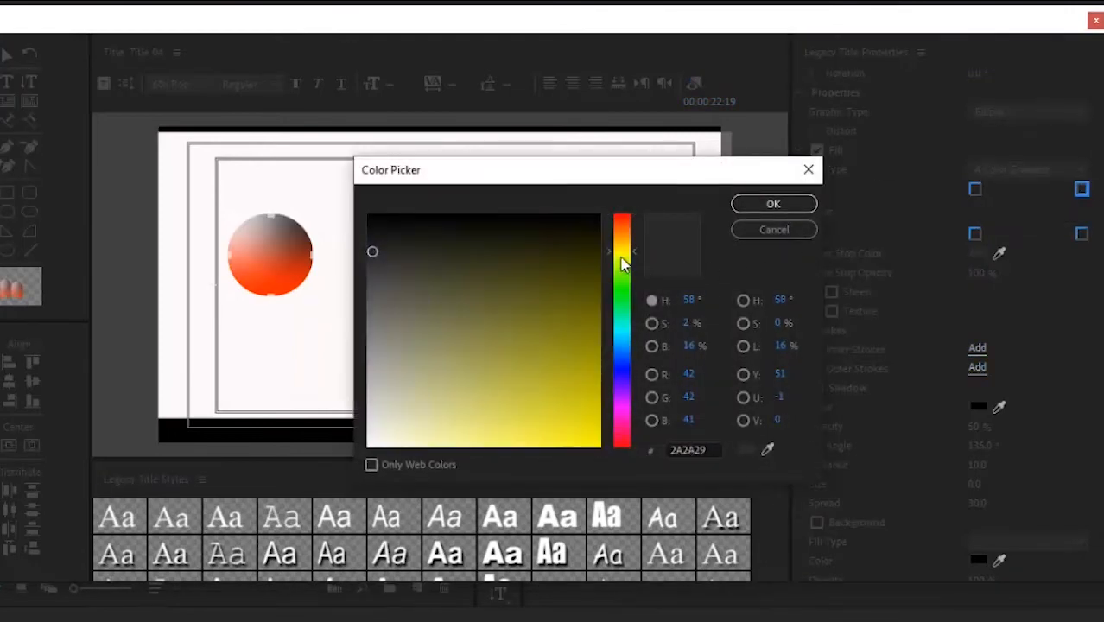
left_click(586, 350)
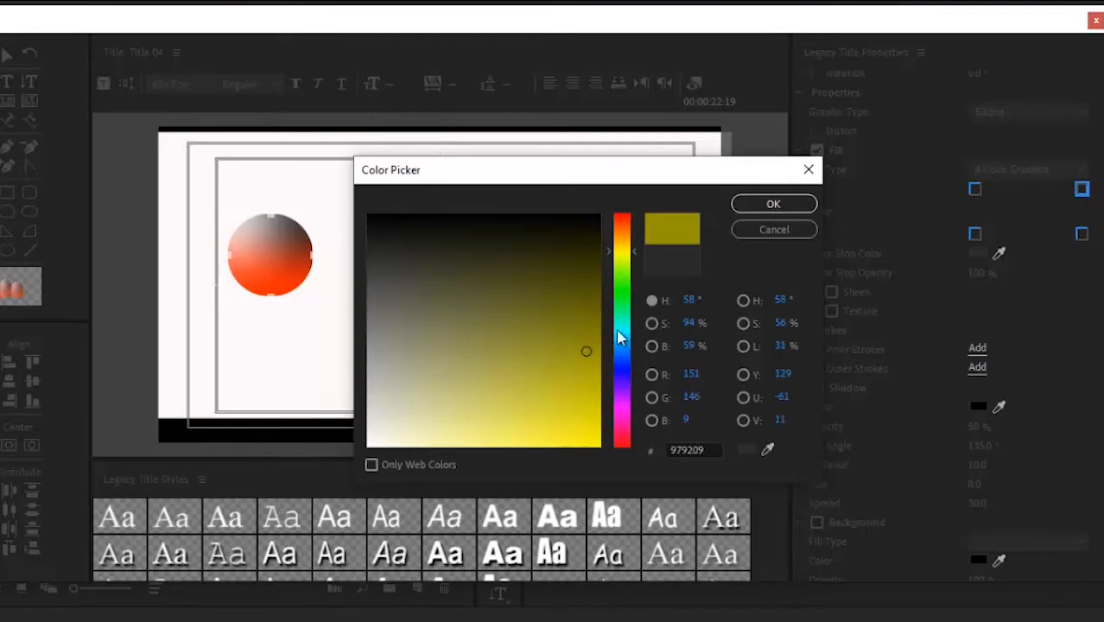
left_click(758, 208)
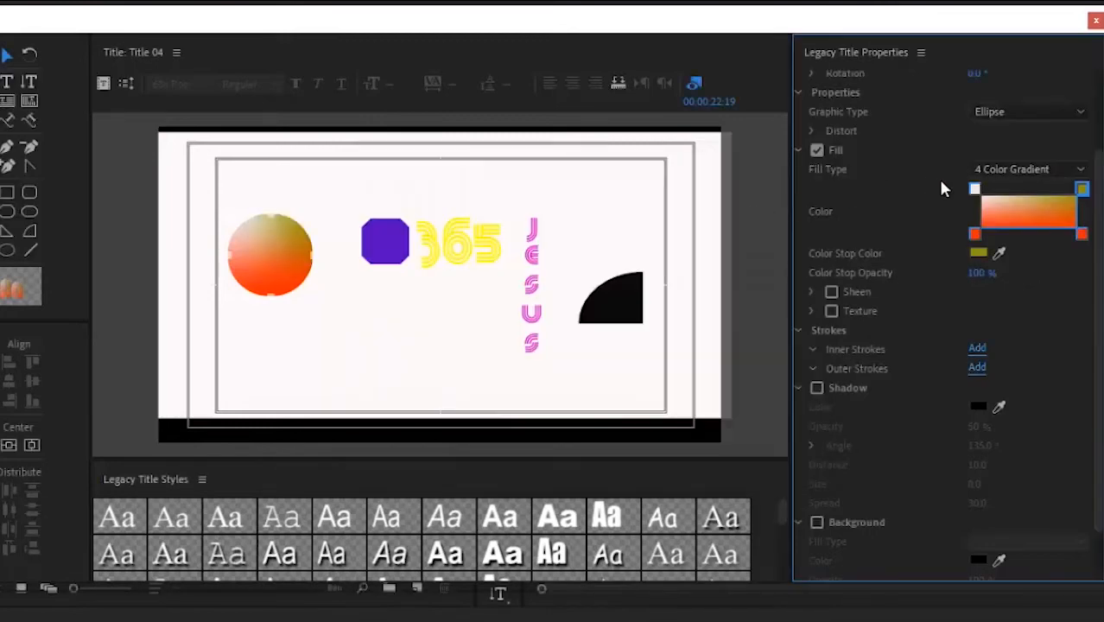
double_click(975, 233)
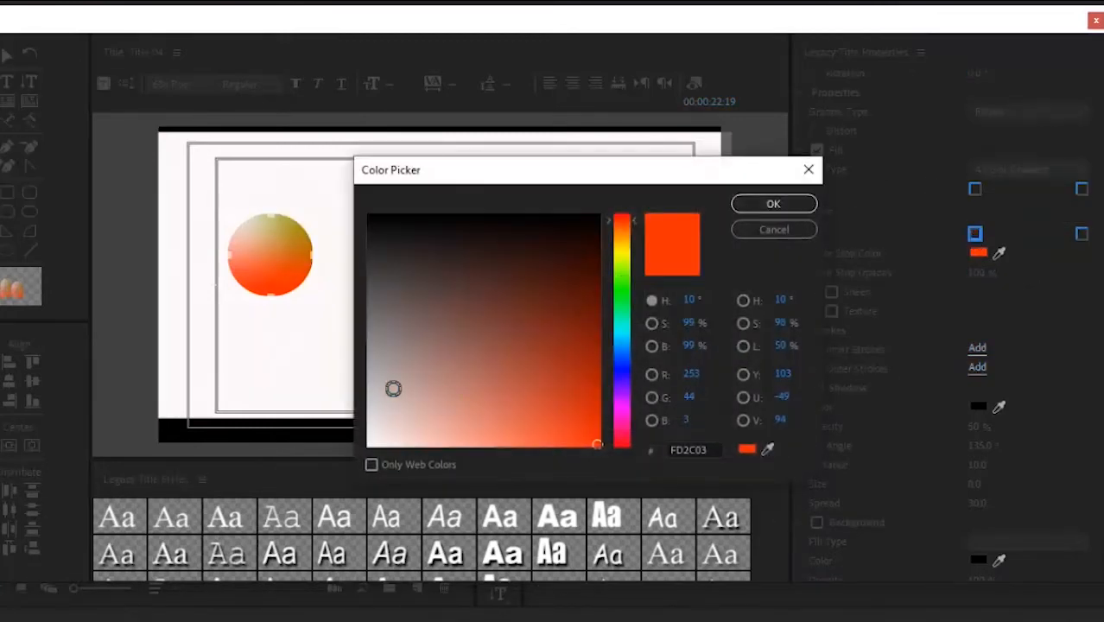
left_click(372, 220)
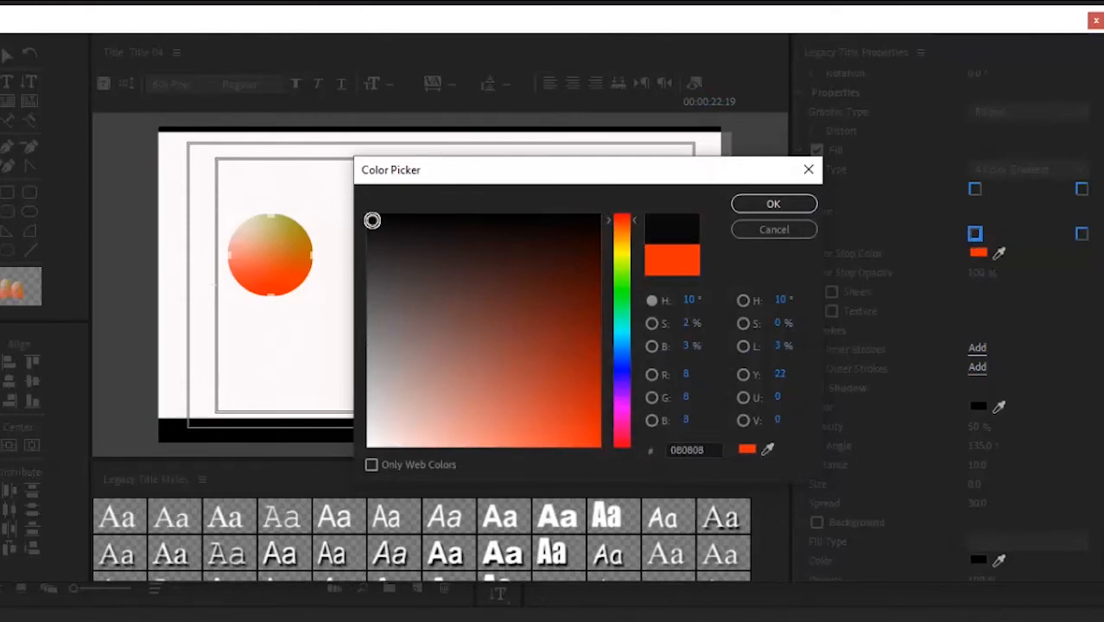
left_click(739, 209)
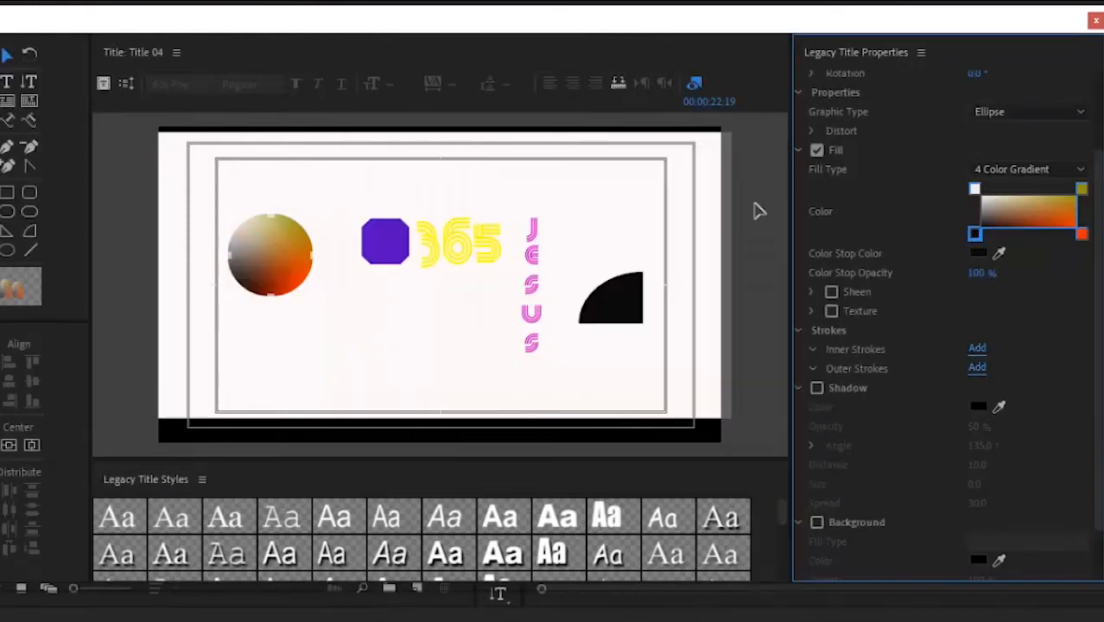
left_click(347, 304)
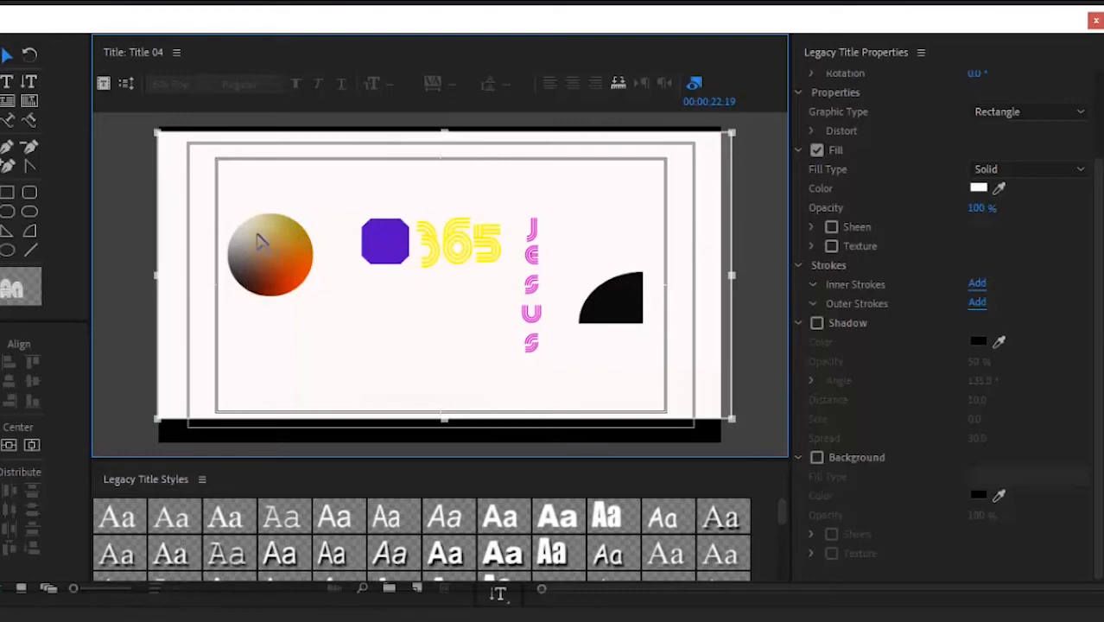
left_click(1048, 170)
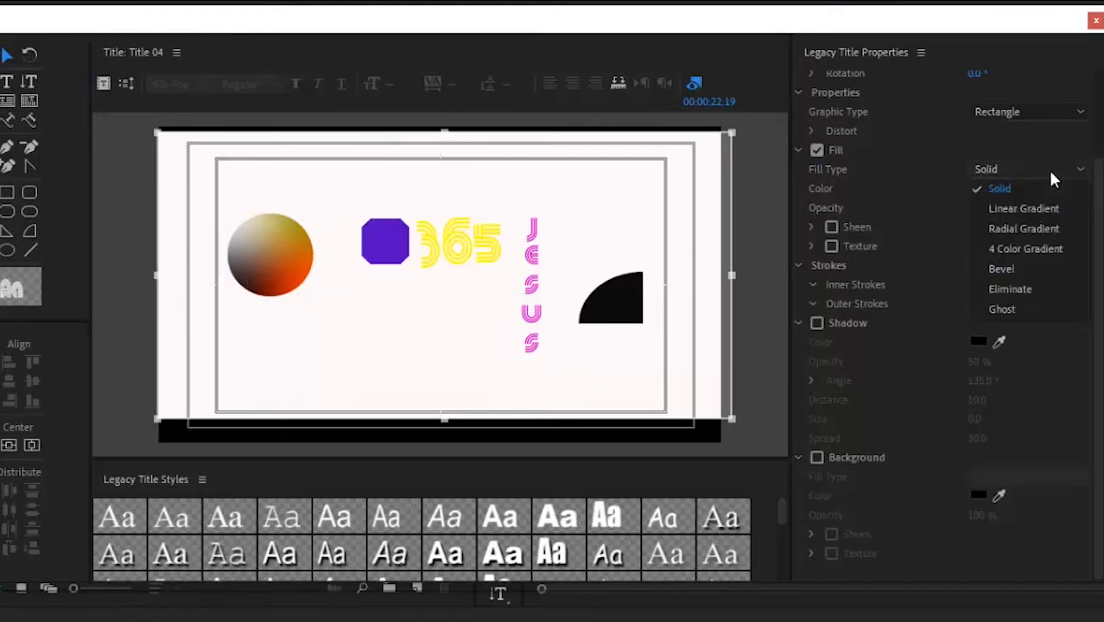
left_click(1019, 309)
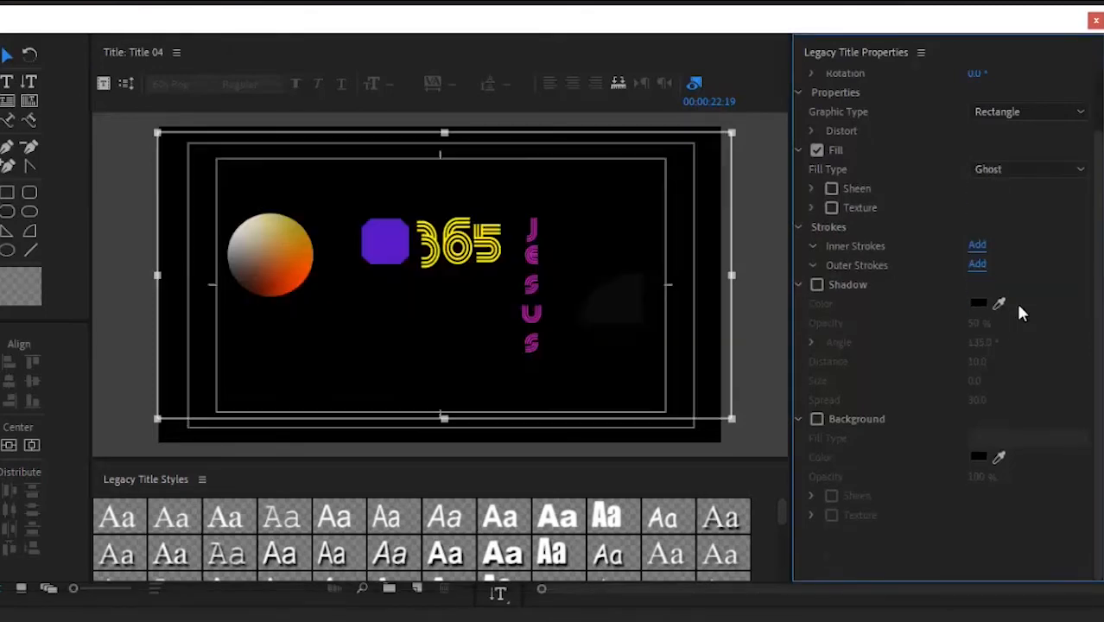
key("ctrl+z")
left_click(306, 257)
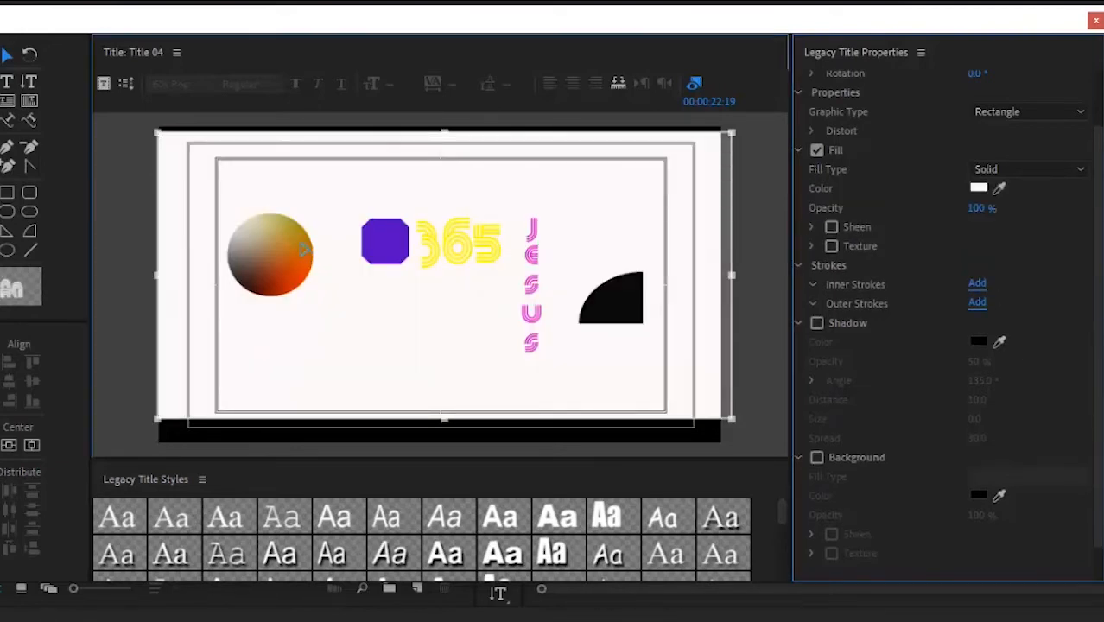
left_click(1006, 166)
left_click(1002, 287)
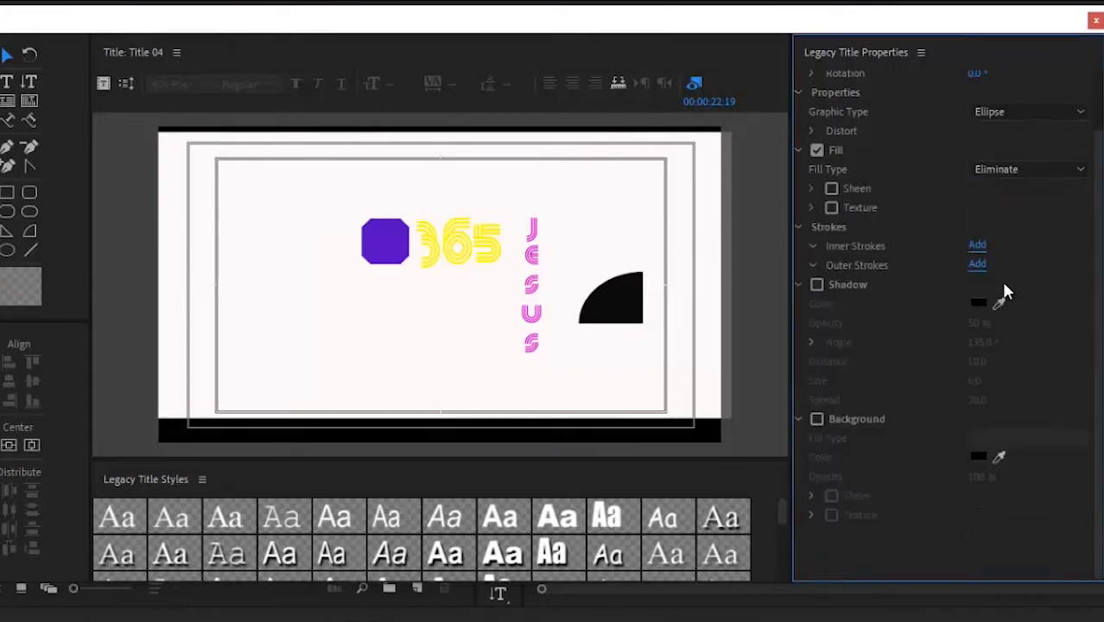
left_click(1014, 169)
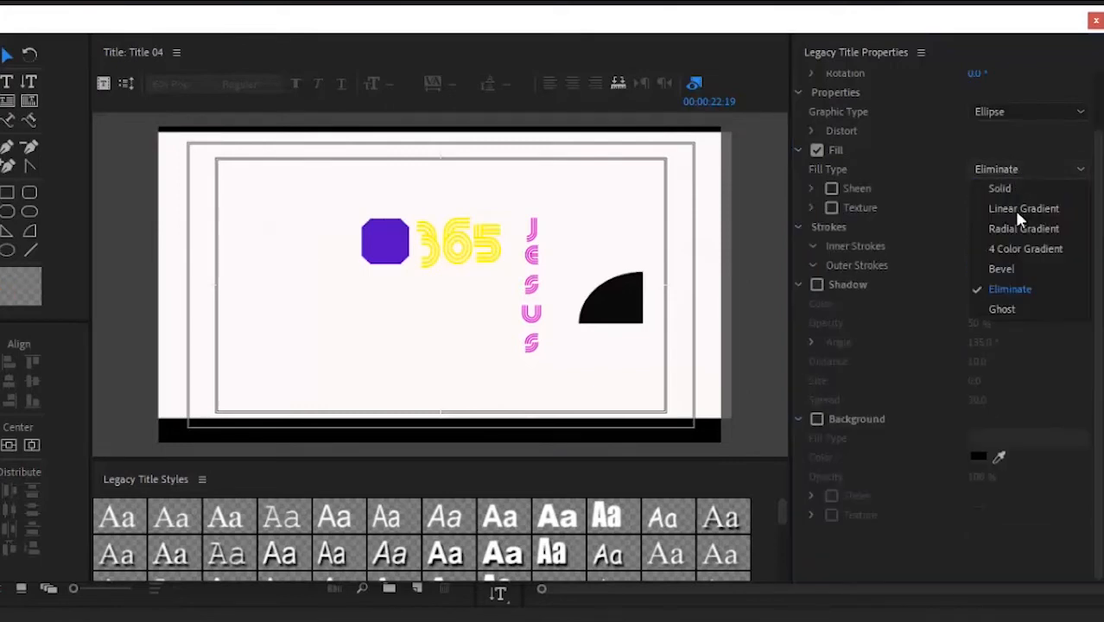
left_click(1007, 308)
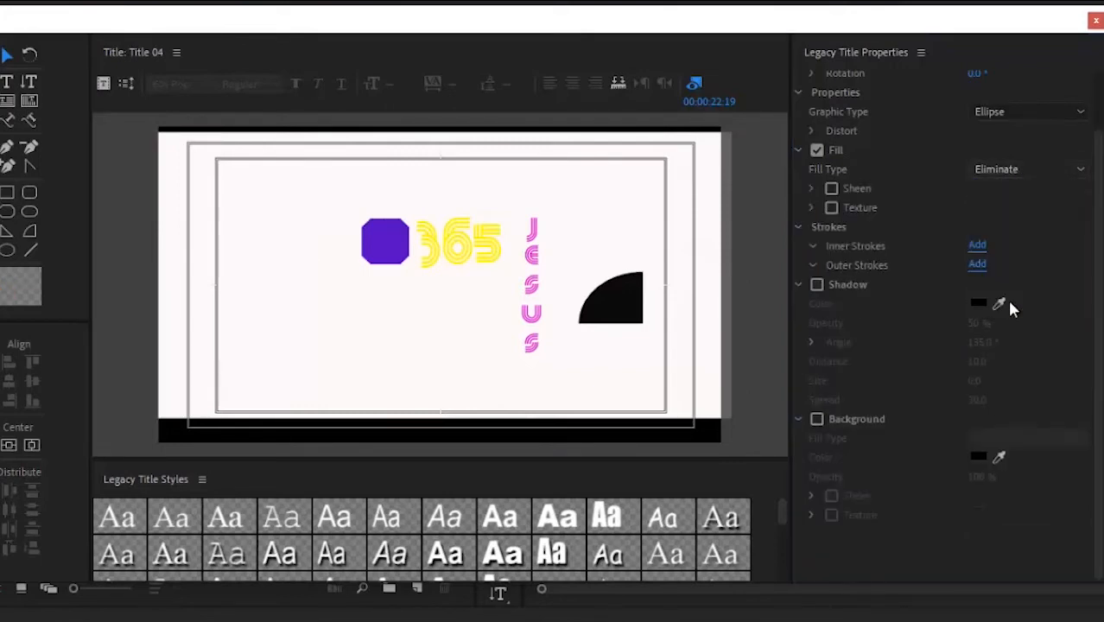
left_click(1020, 174)
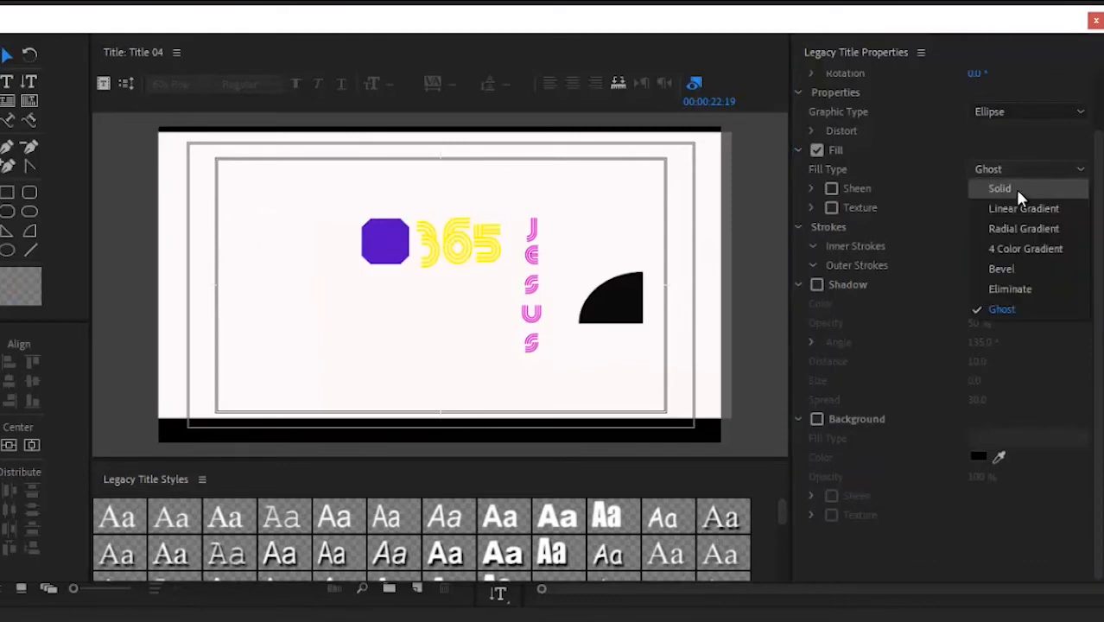
left_click(1015, 246)
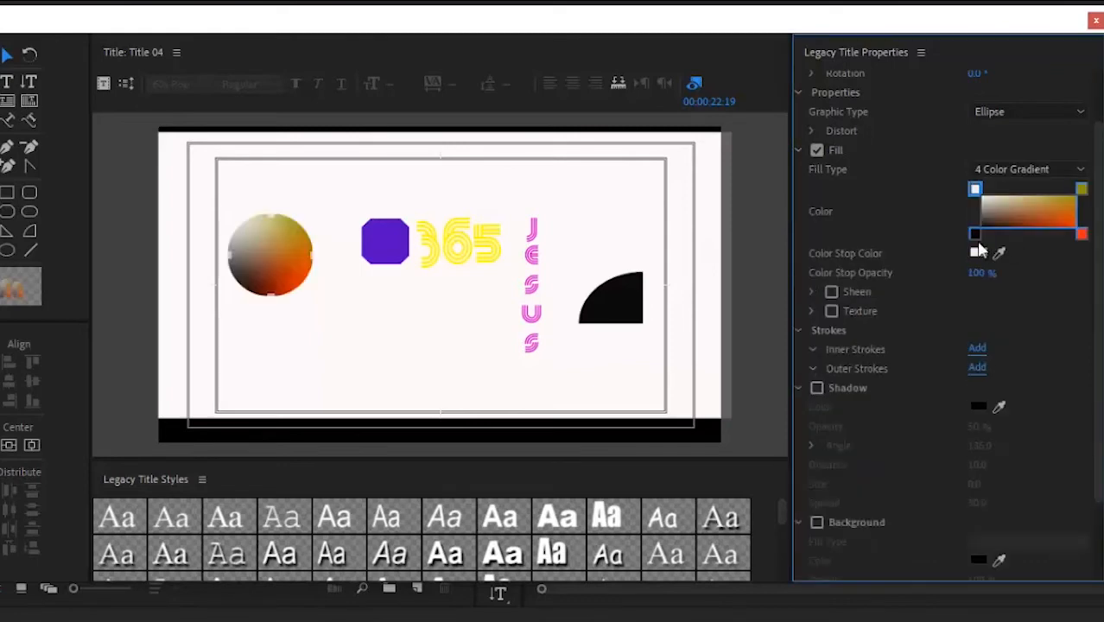
left_click(293, 330)
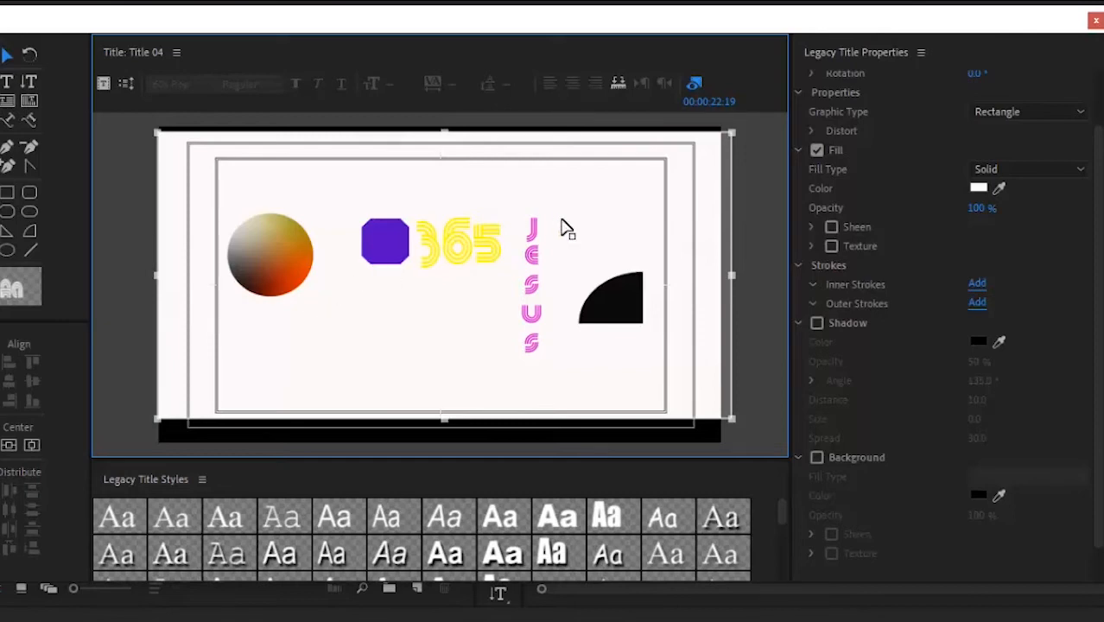
Step: Select the gradient circle in Title 04 to show its four-colour gradient fill settings
left_click(275, 263)
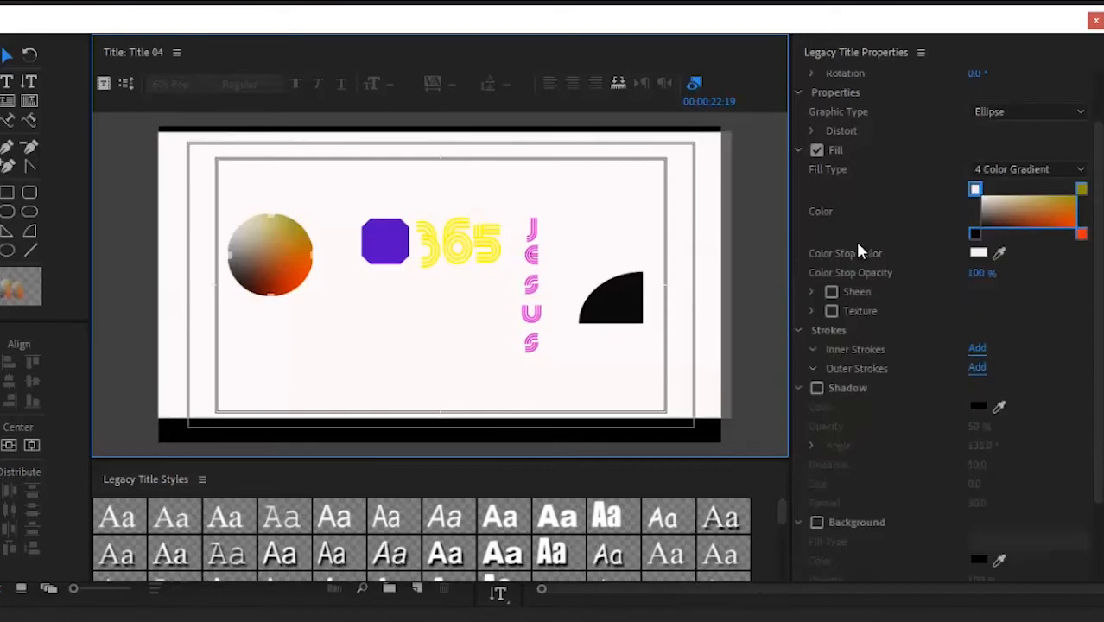
Step: Add a white sheen to the circle's fill with size 23, angle 356° and offset 23
left_click(831, 293)
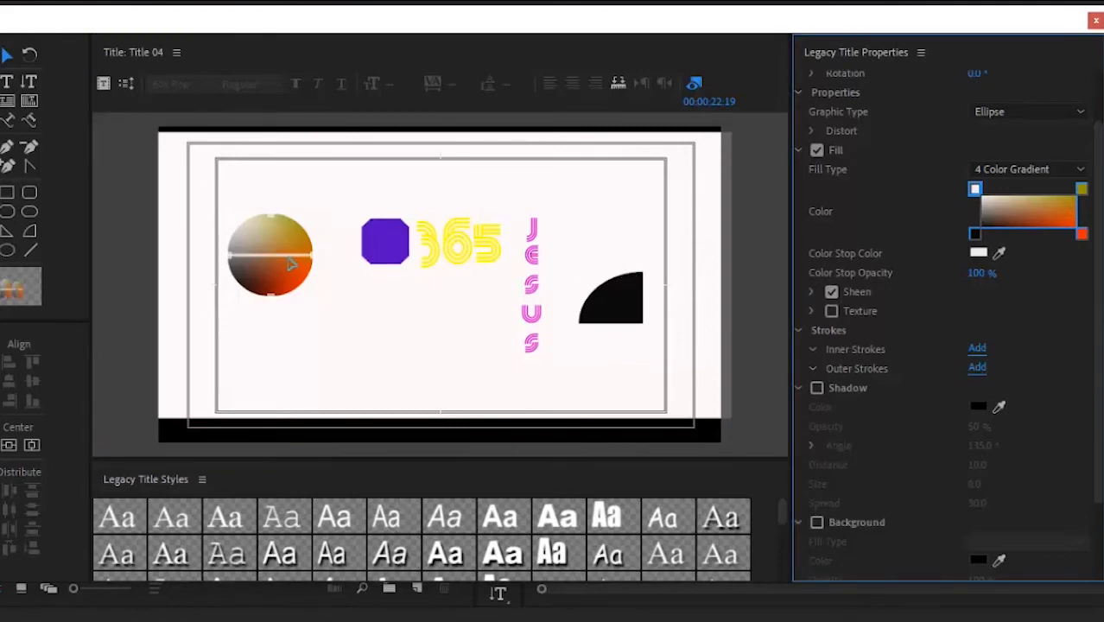
left_click(811, 293)
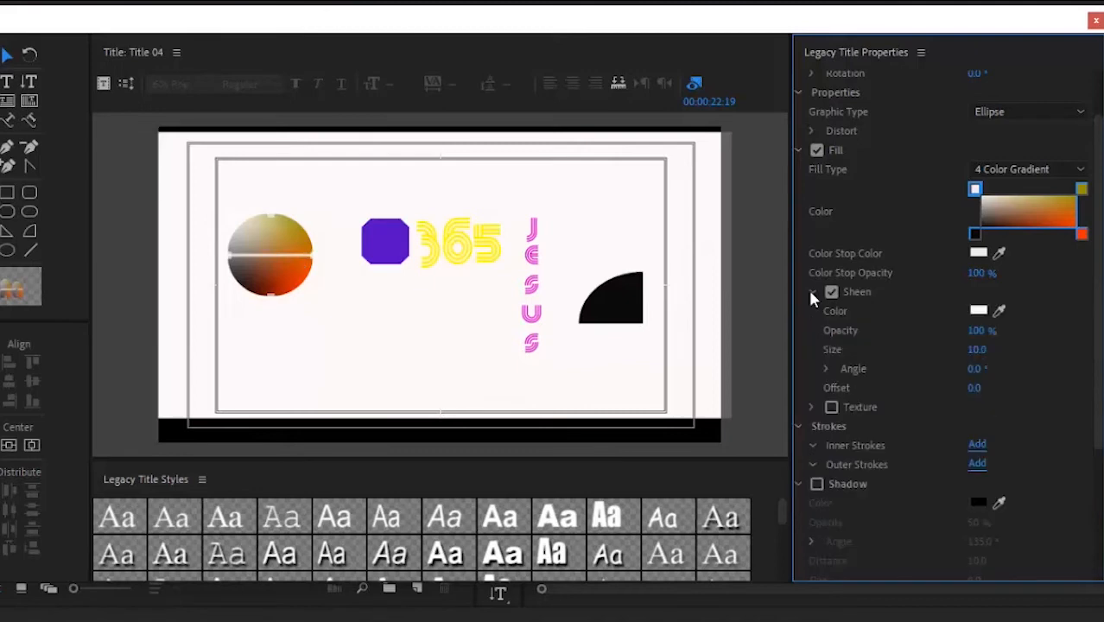
left_click(811, 293)
left_click(811, 293)
left_click(979, 311)
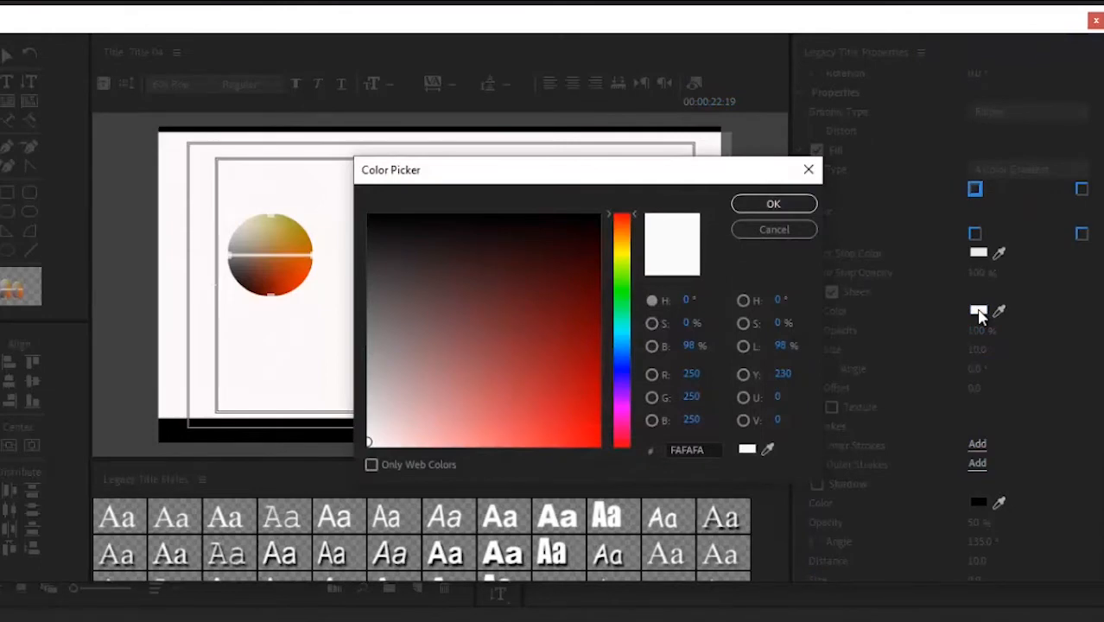
left_click(808, 173)
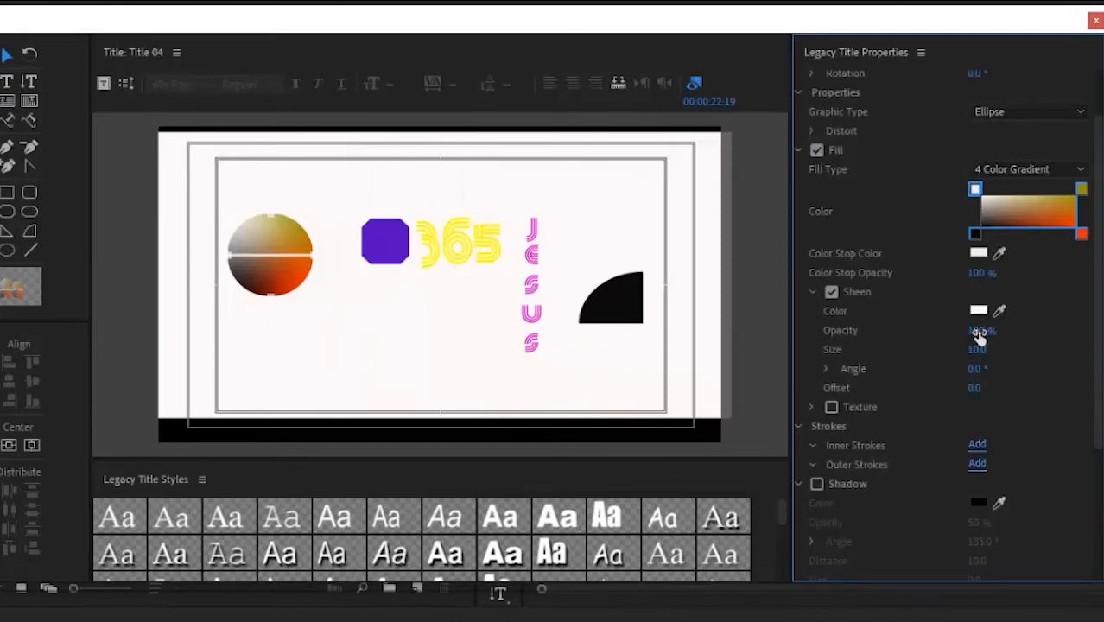
left_click_drag(978, 333, 964, 288)
mouse_move(976, 353)
left_mouse_down()
mouse_move(976, 303)
mouse_move(1008, 354)
mouse_move(976, 365)
mouse_move(993, 312)
mouse_move(964, 402)
mouse_move(955, 368)
mouse_move(996, 328)
mouse_move(997, 393)
mouse_move(986, 362)
left_mouse_up()
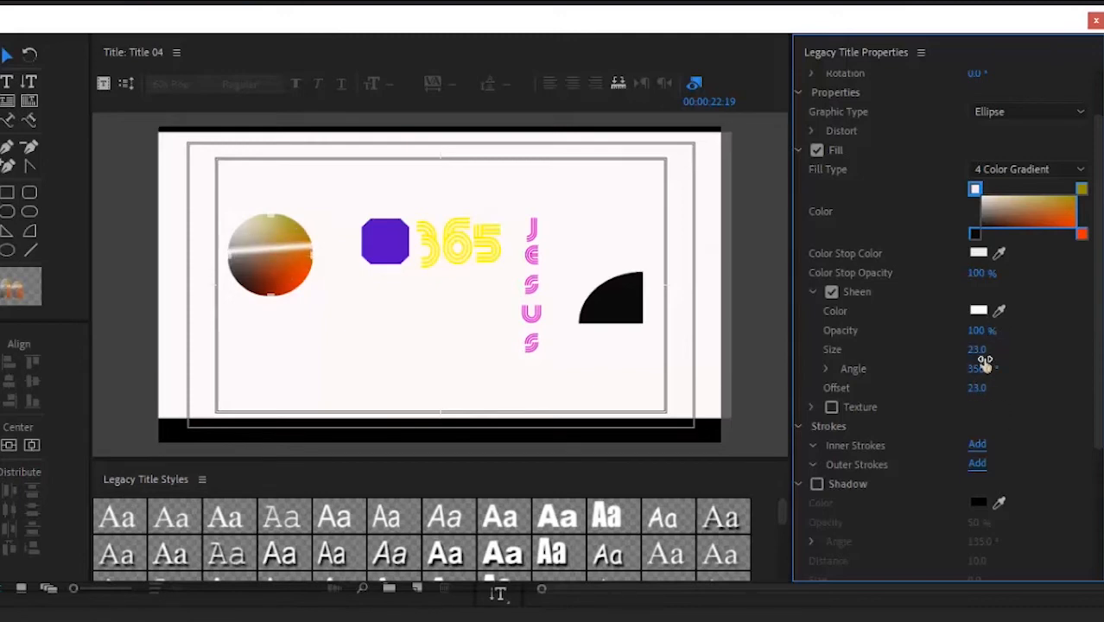
left_click(811, 292)
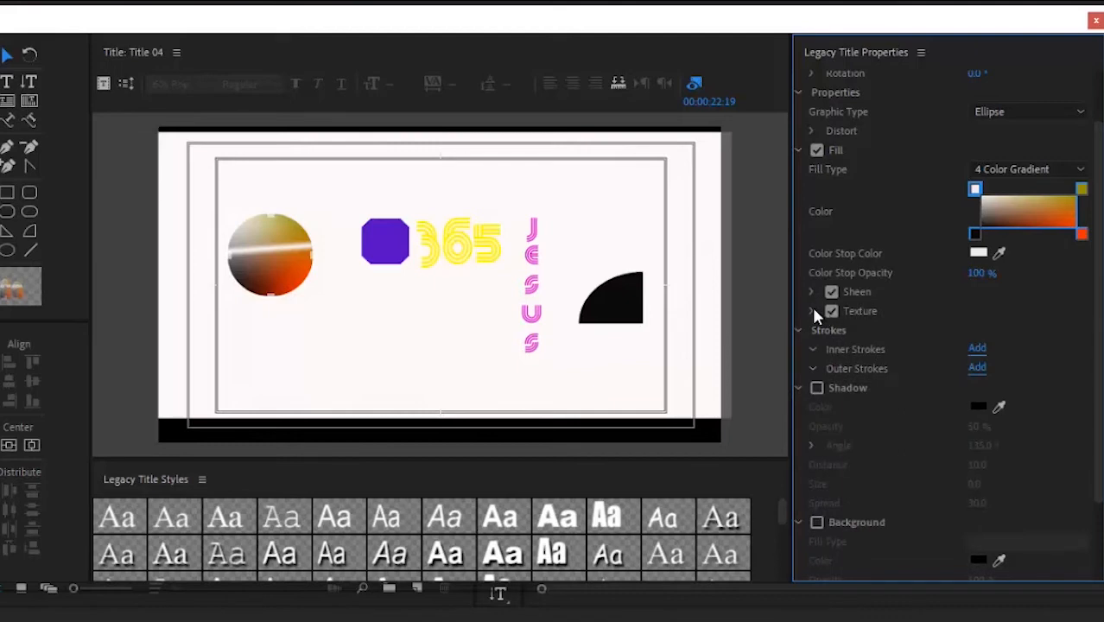
Step: Expand the circle's Texture settings, then select the yellow 365 text
left_click(812, 311)
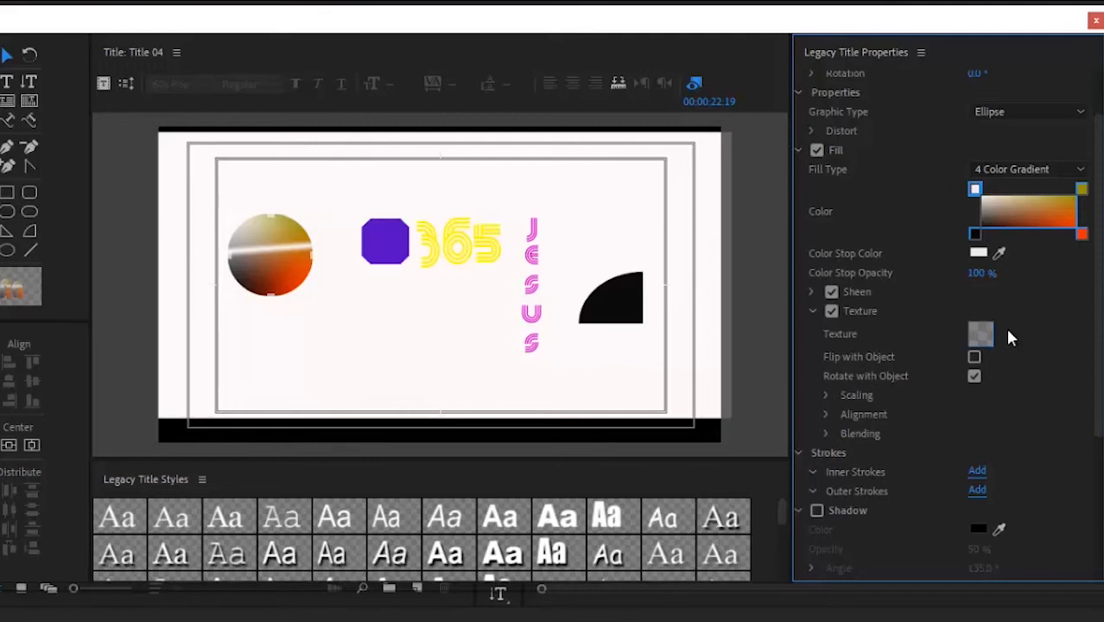
left_click(488, 253)
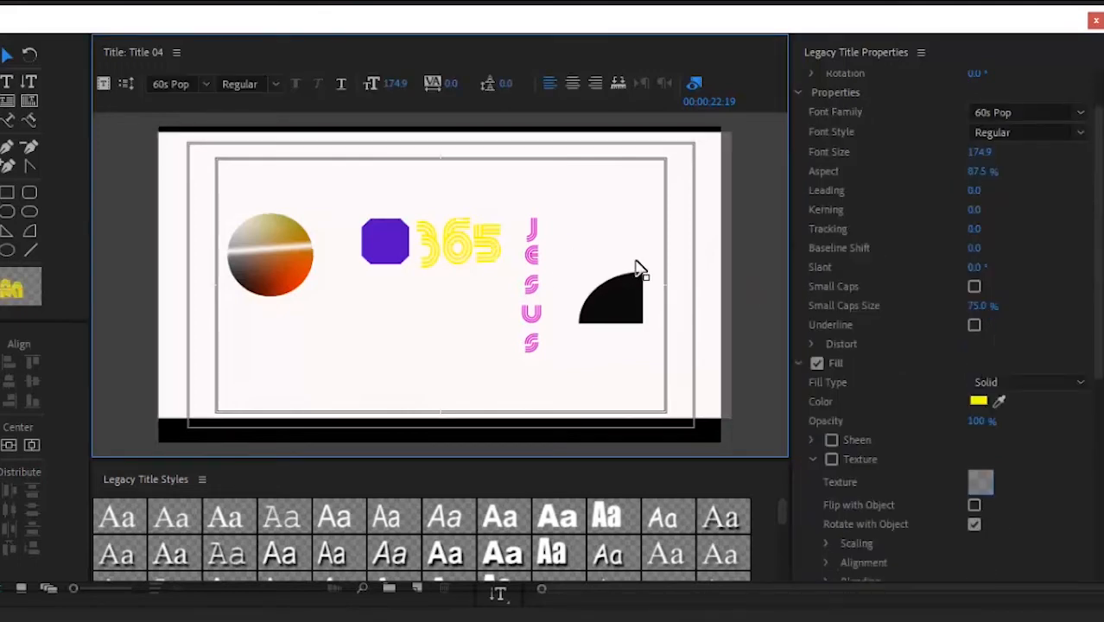
Step: Apply the passport image as the 365 text's texture fill
left_click(832, 460)
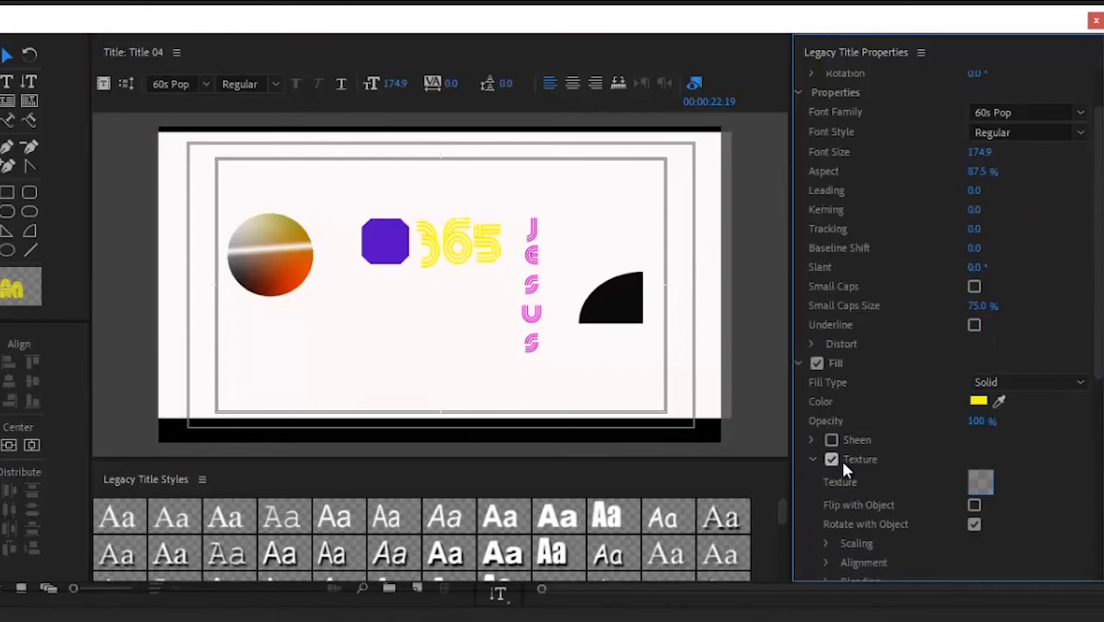
left_click(980, 484)
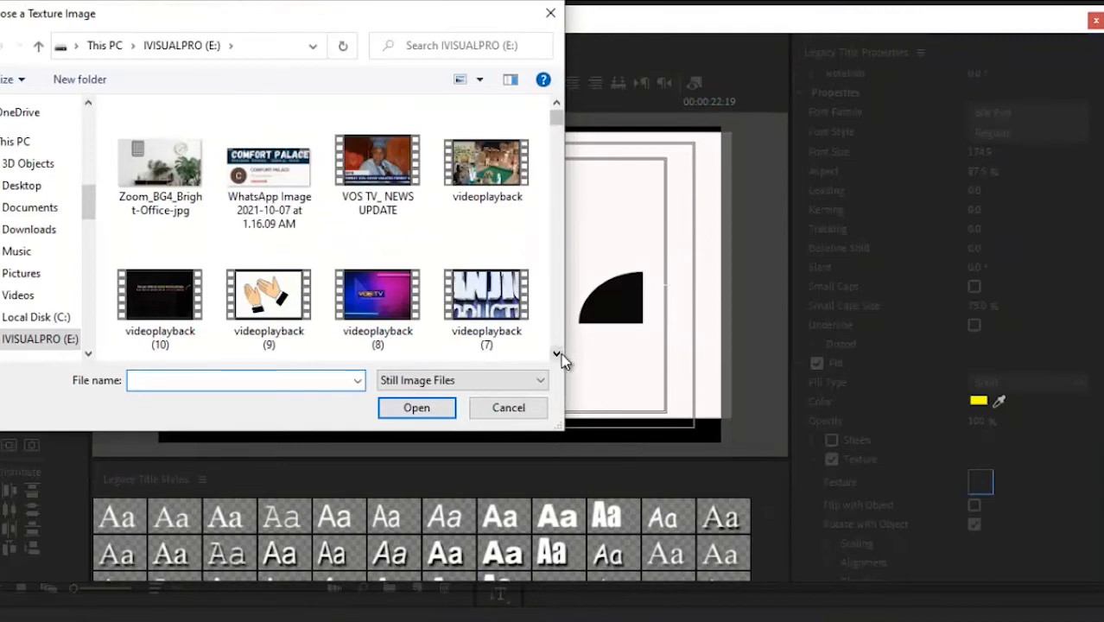
scroll(561, 354, "down", 10)
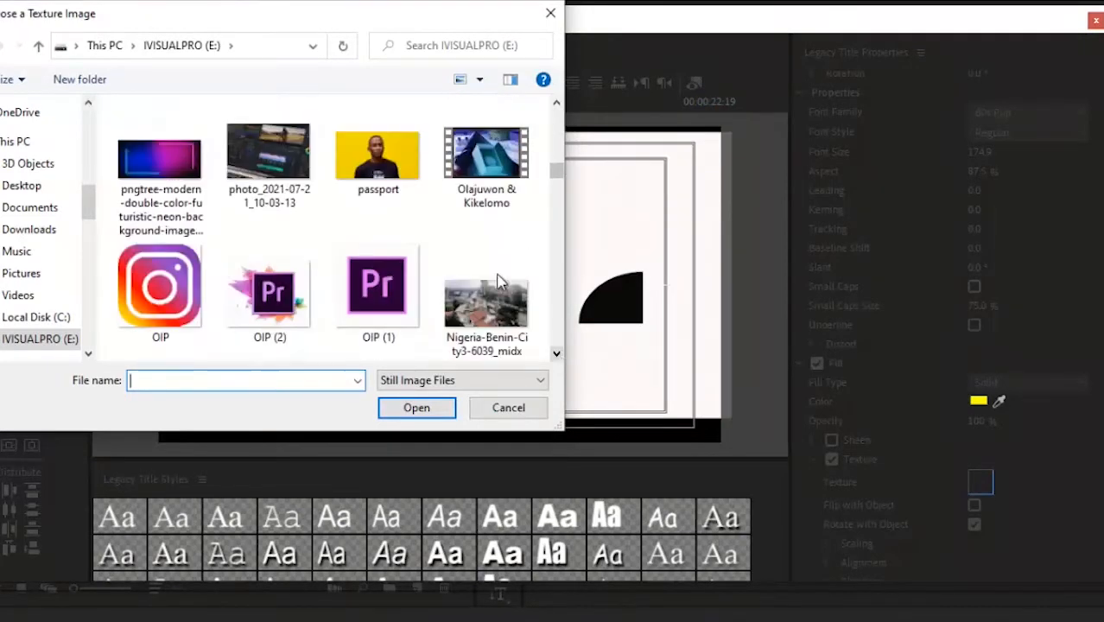
left_click(394, 177)
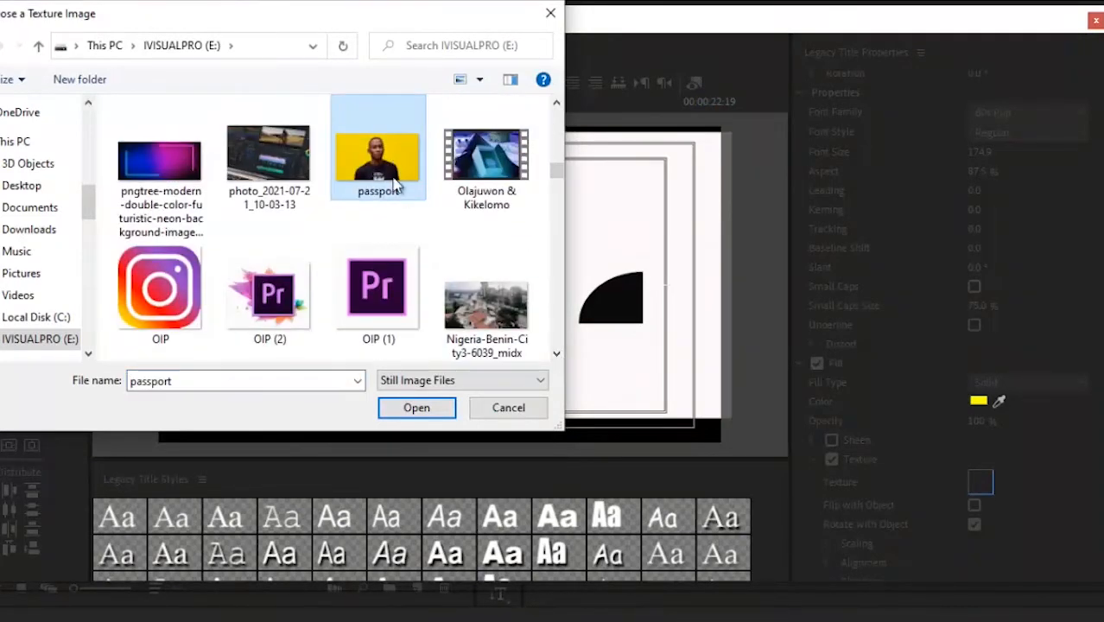
left_click(416, 410)
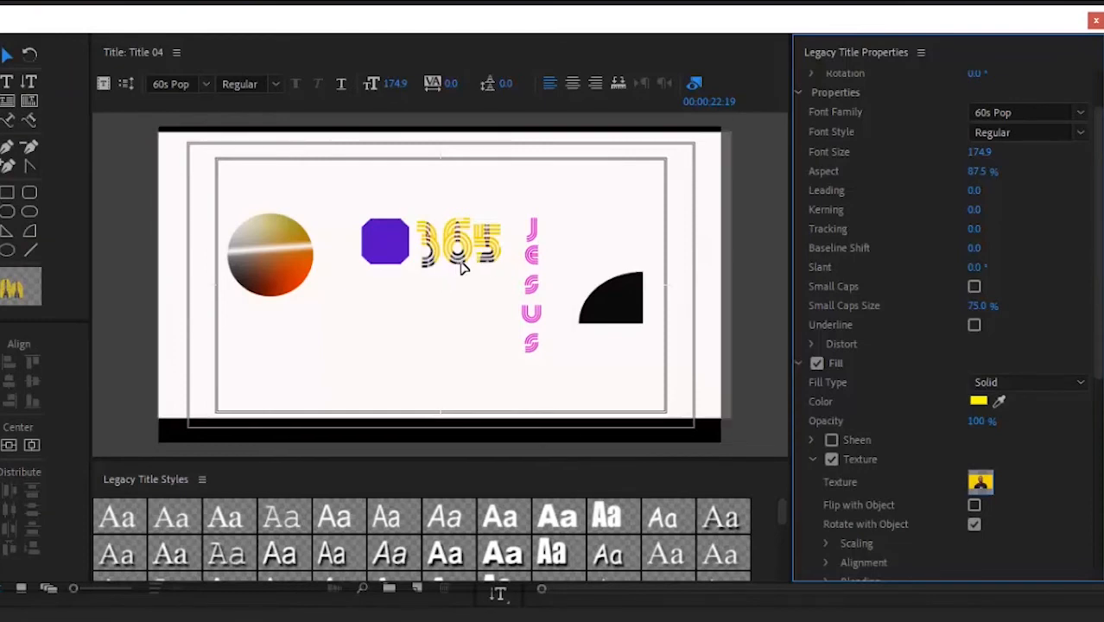
Step: Enlarge the 365 text to size 299.8 and move it below the purple octagon
left_click(499, 271)
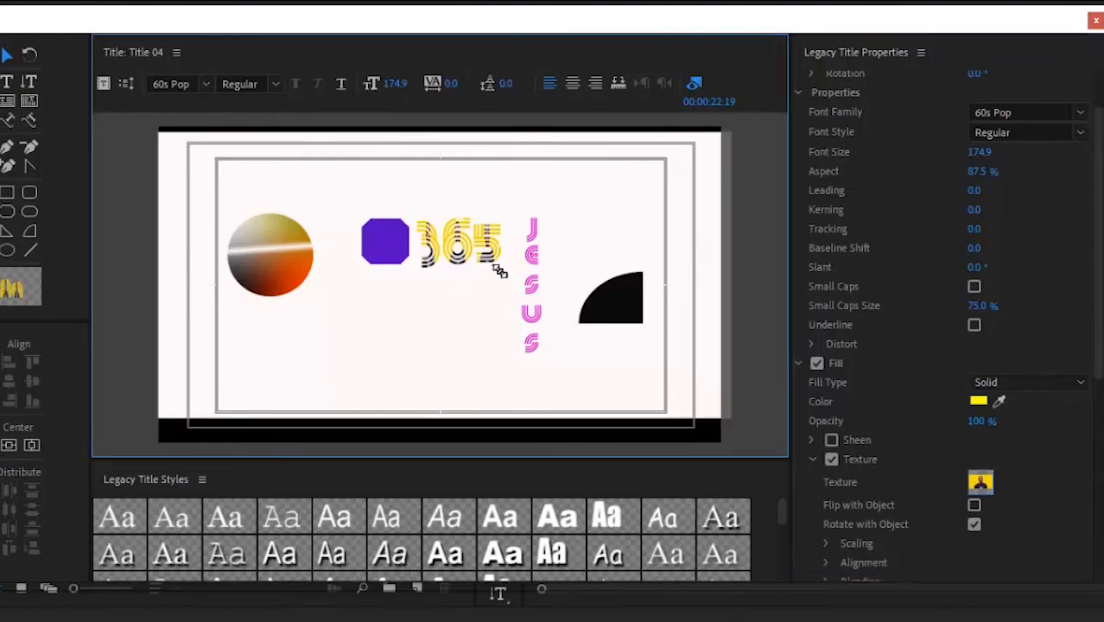
left_click_drag(499, 270, 535, 308)
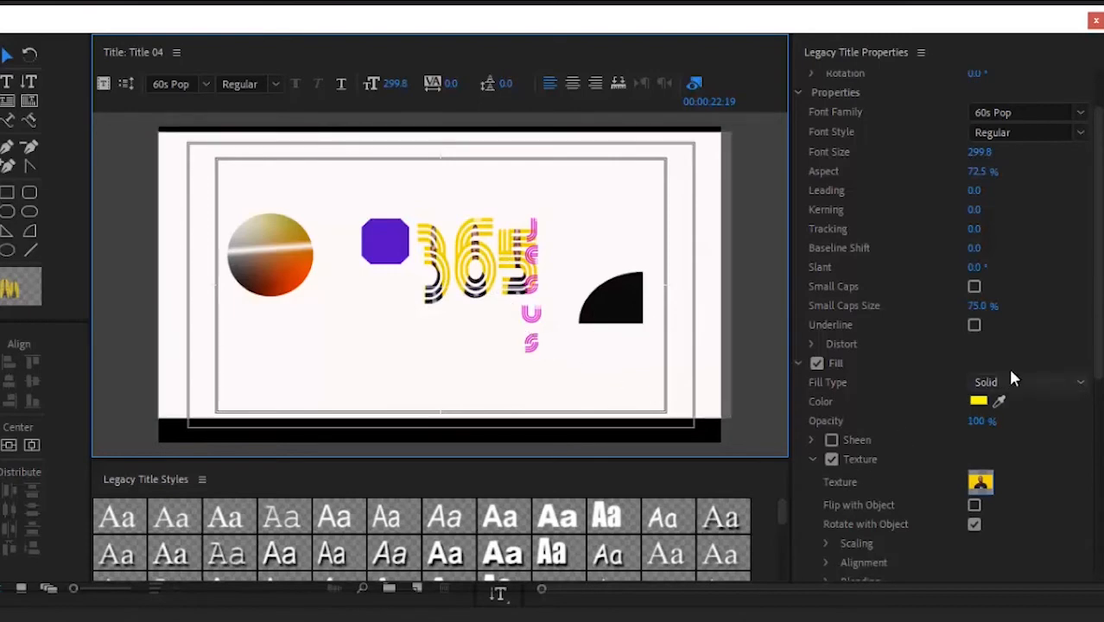
left_click_drag(1099, 345, 1098, 413)
left_click_drag(435, 292, 377, 369)
left_click(1100, 413)
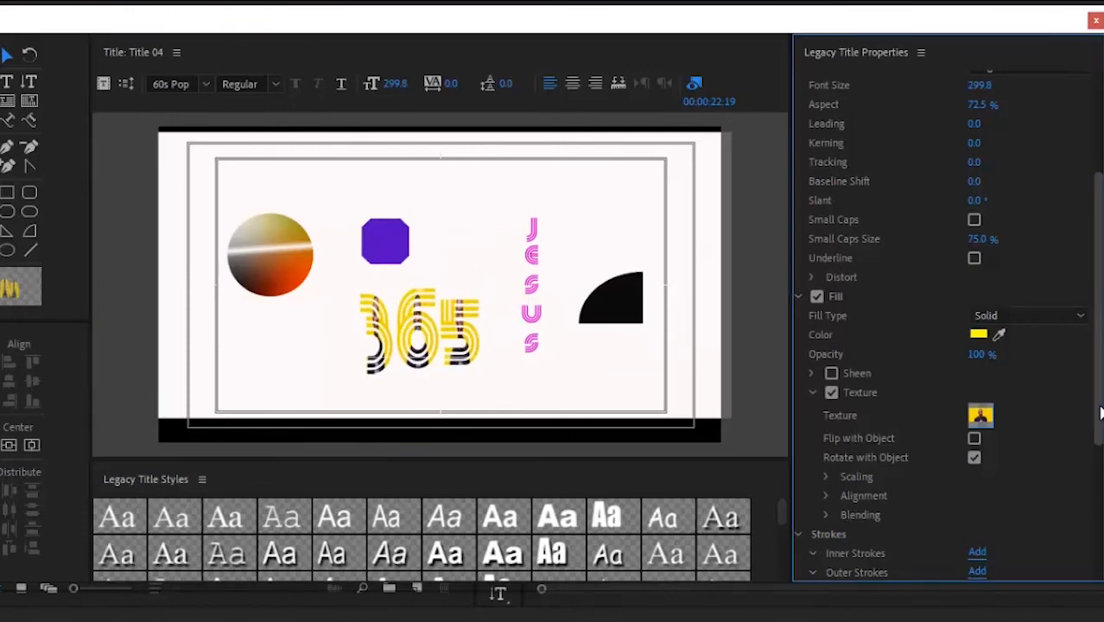
left_click_drag(1100, 413, 1099, 444)
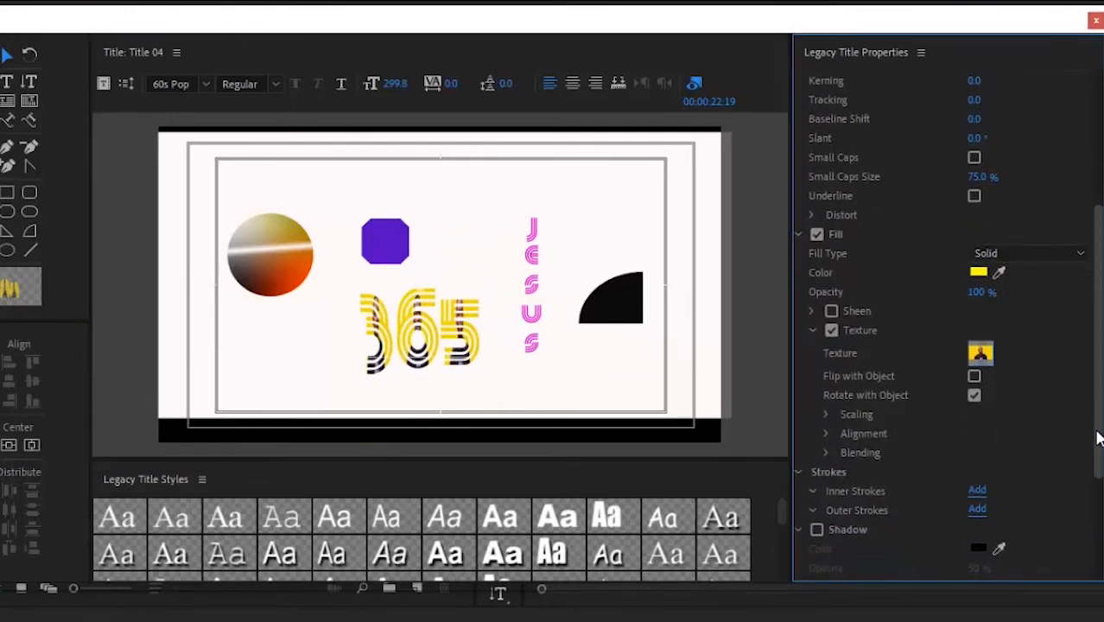
Step: Set the 365 texture scaling to Clipped Face for Object X and Extended Character for Object Y
left_click(826, 416)
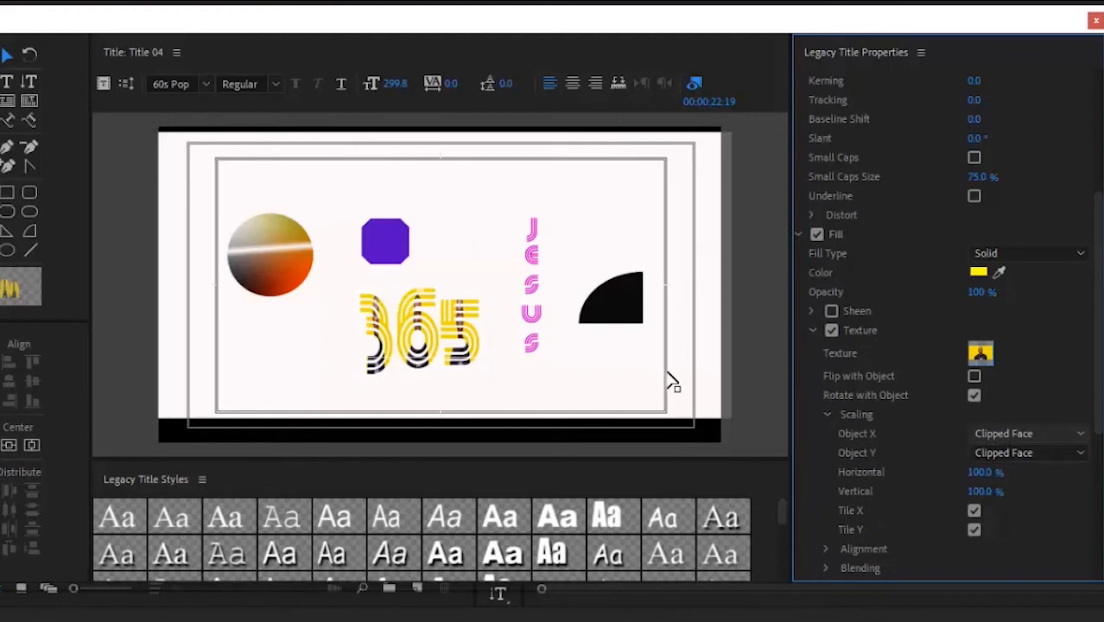
left_click(1003, 435)
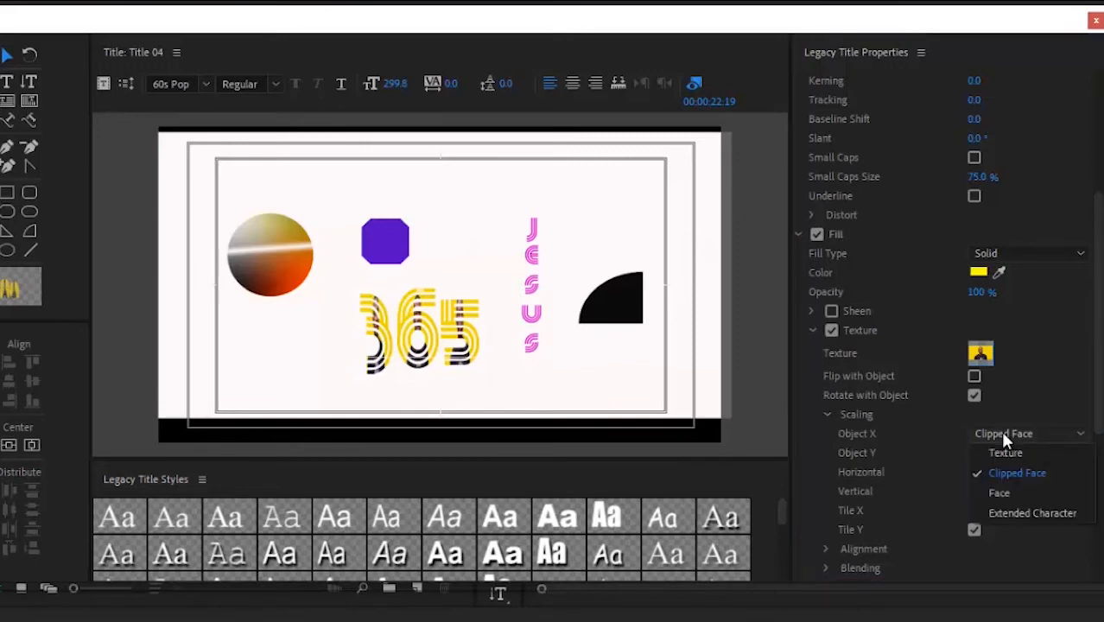
left_click(1004, 450)
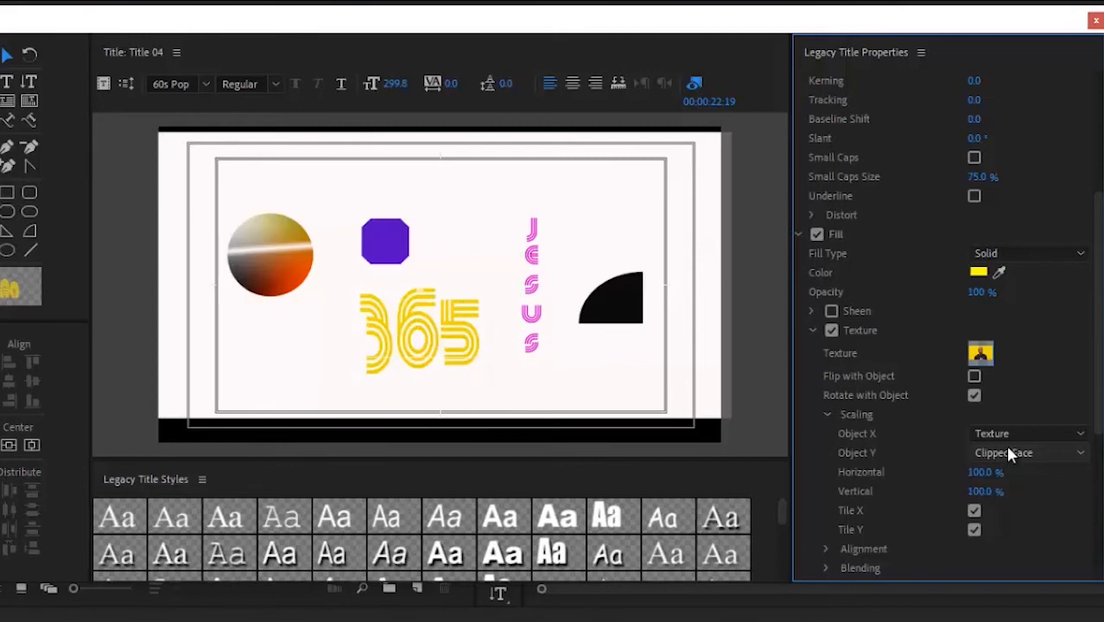
left_click(1015, 432)
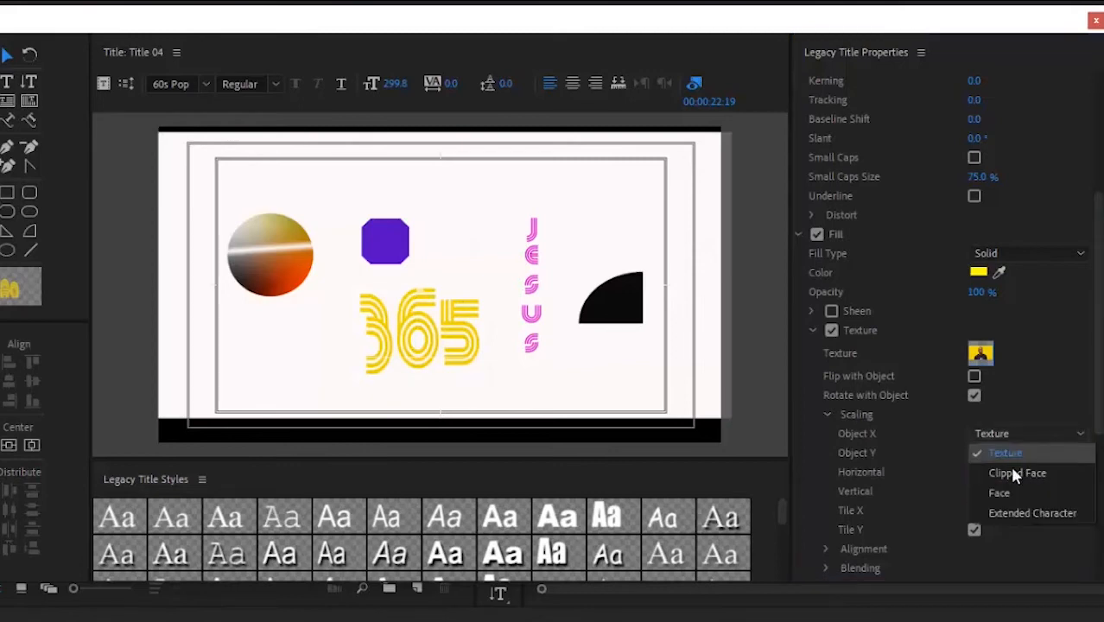
left_click(1007, 490)
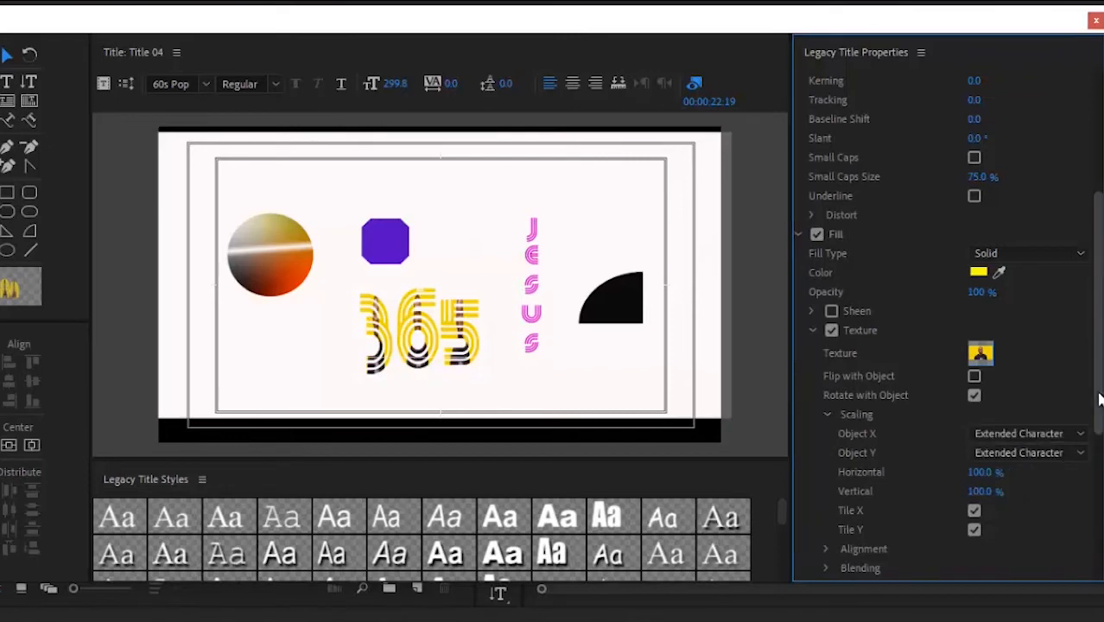
left_click_drag(1098, 394, 1095, 464)
left_click(1019, 296)
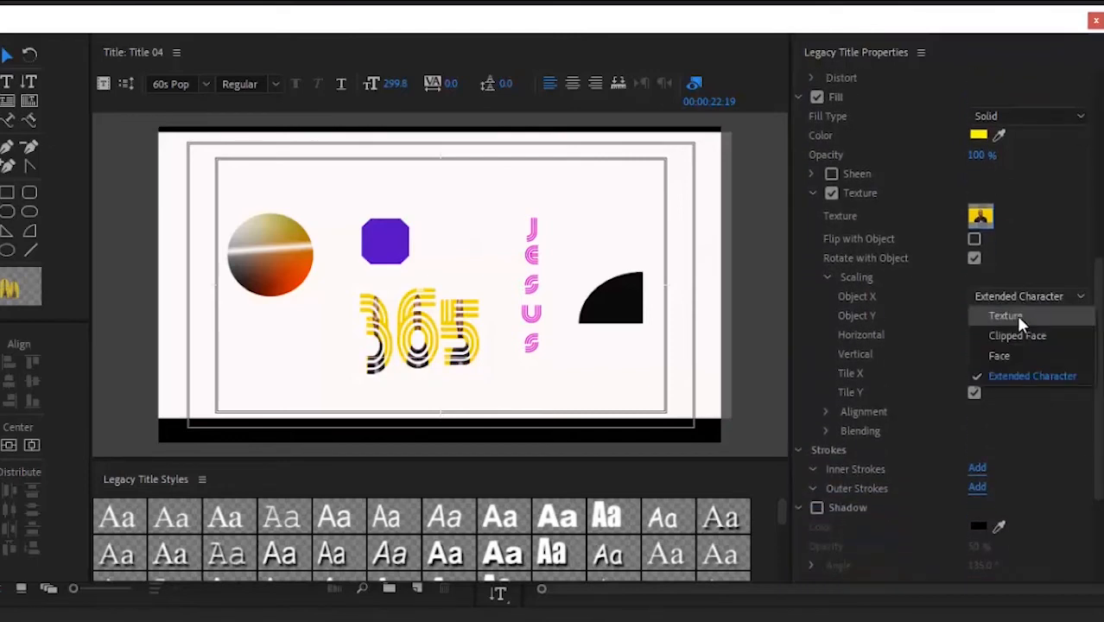
left_click(1017, 314)
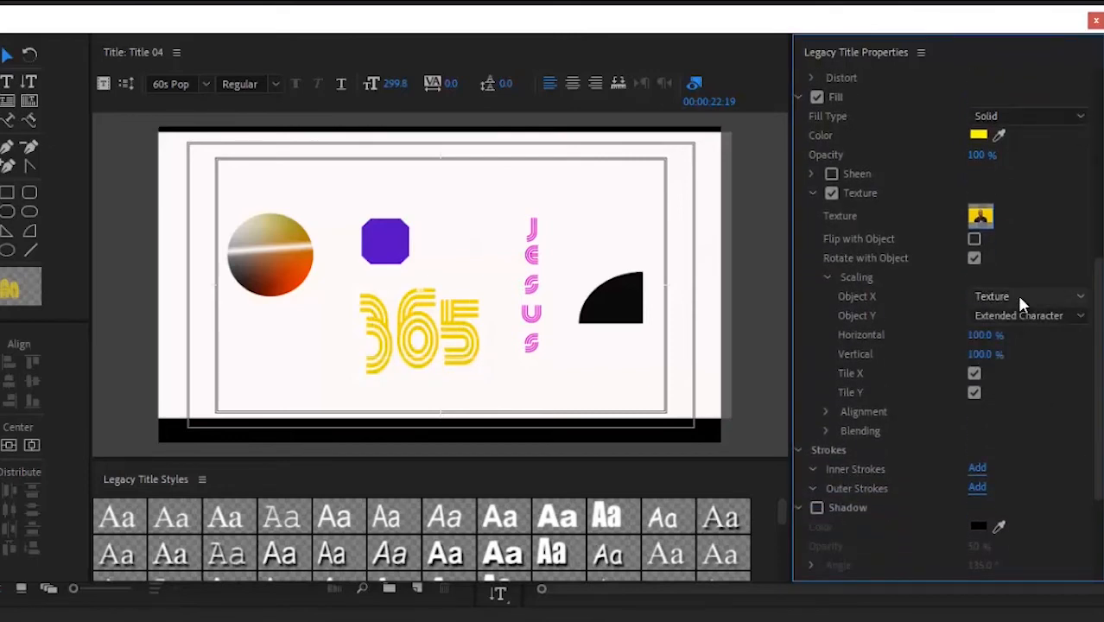
left_click(1016, 293)
left_click(1019, 320)
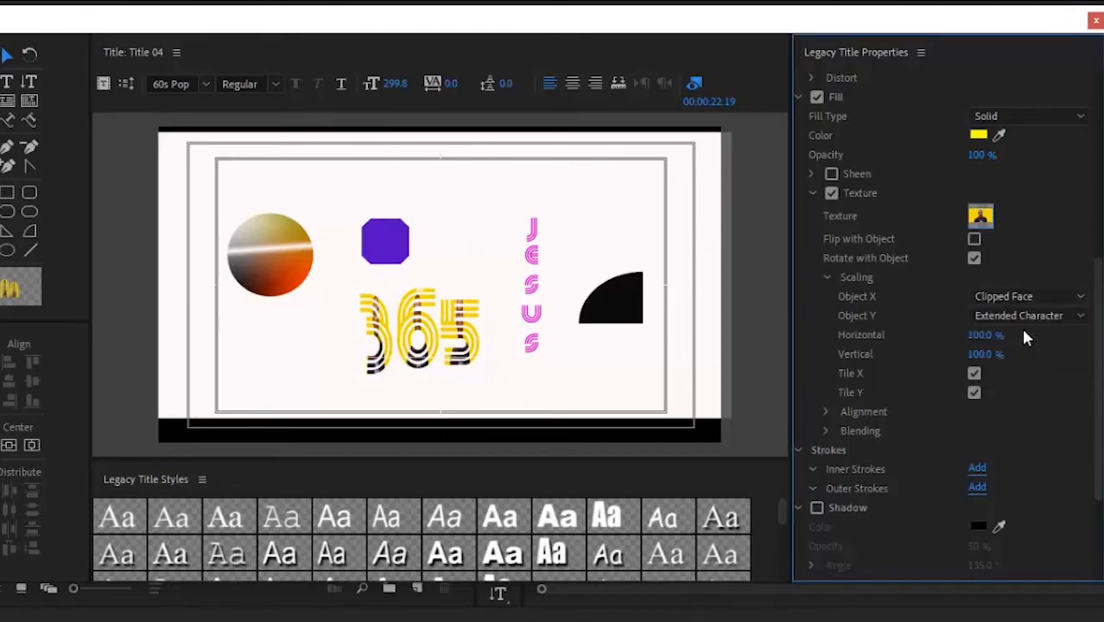
left_click(981, 217)
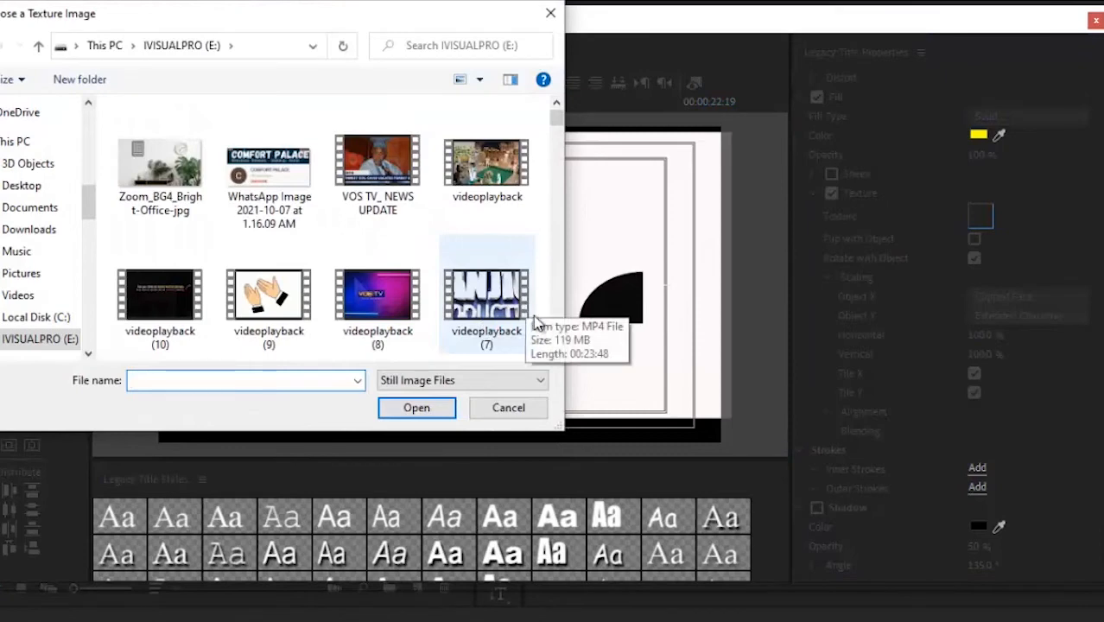
Step: Replace the 365 texture with the videoplayback (8) image and save the project
left_click(402, 344)
left_click(418, 408)
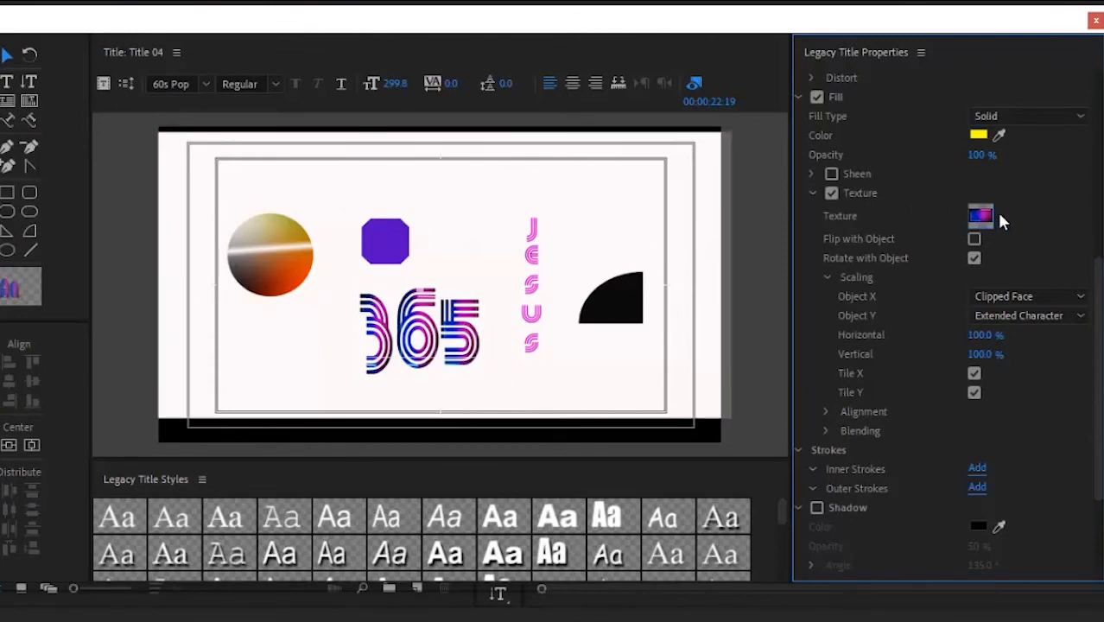
key("ctrl+s")
left_click_drag(1096, 328, 1097, 341)
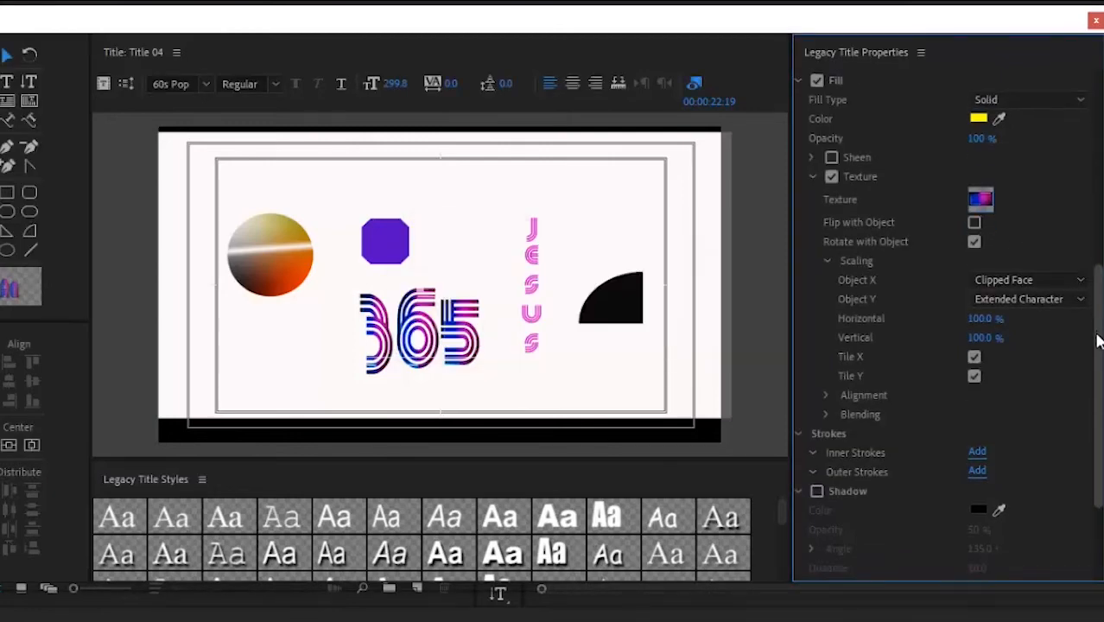
scroll(1097, 341, "down", 2)
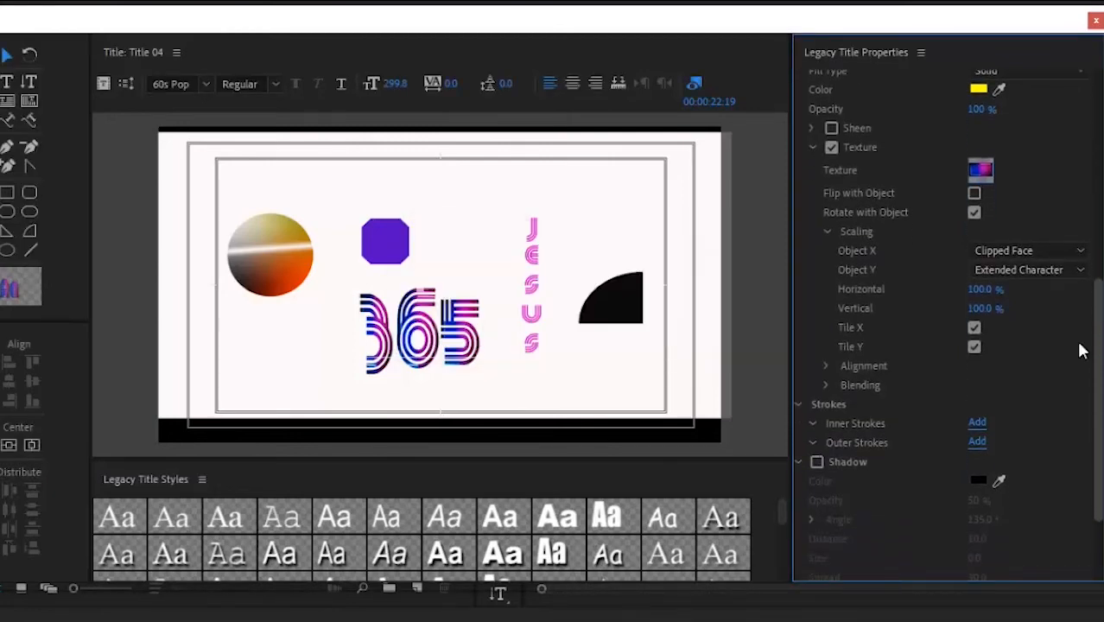
Step: Keep texture alignment at Rule X Left and Object X Clipped Face, after trying Screen and Face
left_click(827, 366)
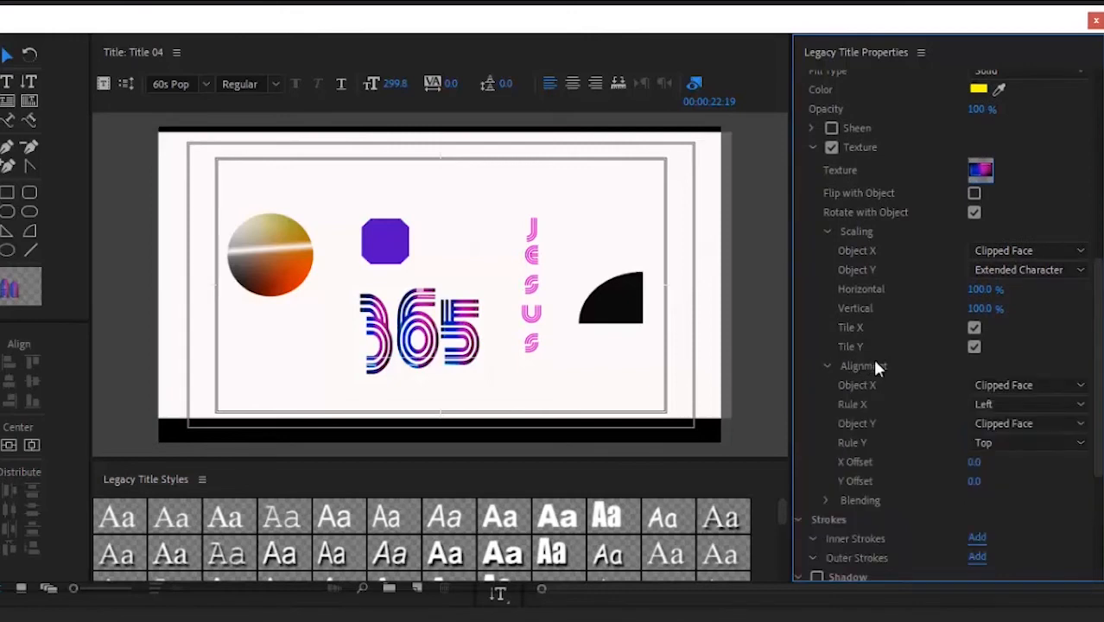
left_click(1041, 406)
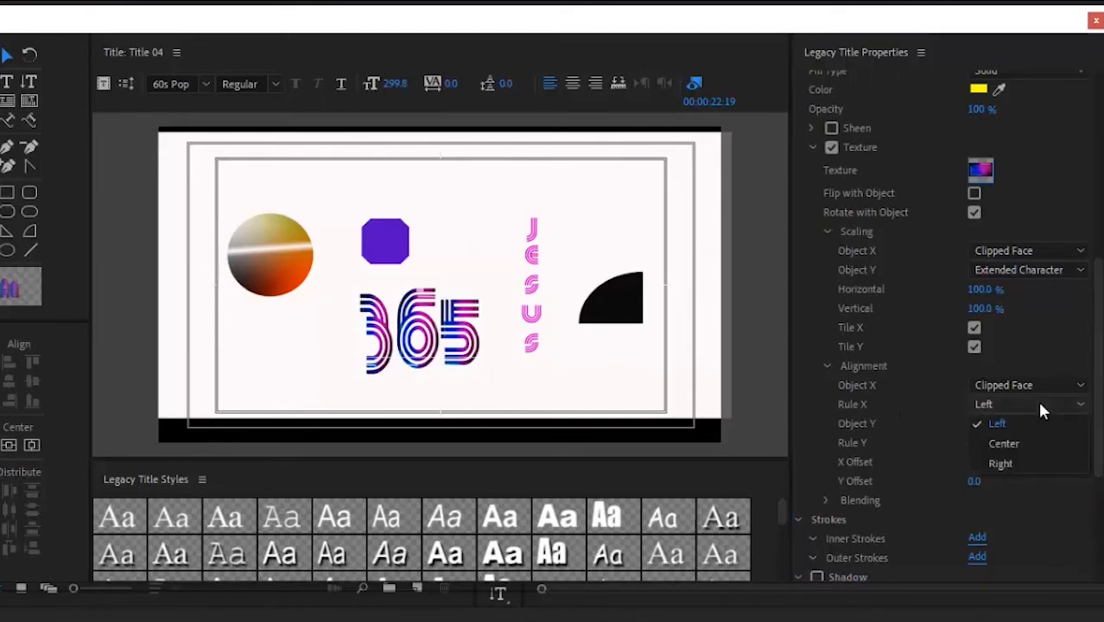
left_click(1041, 350)
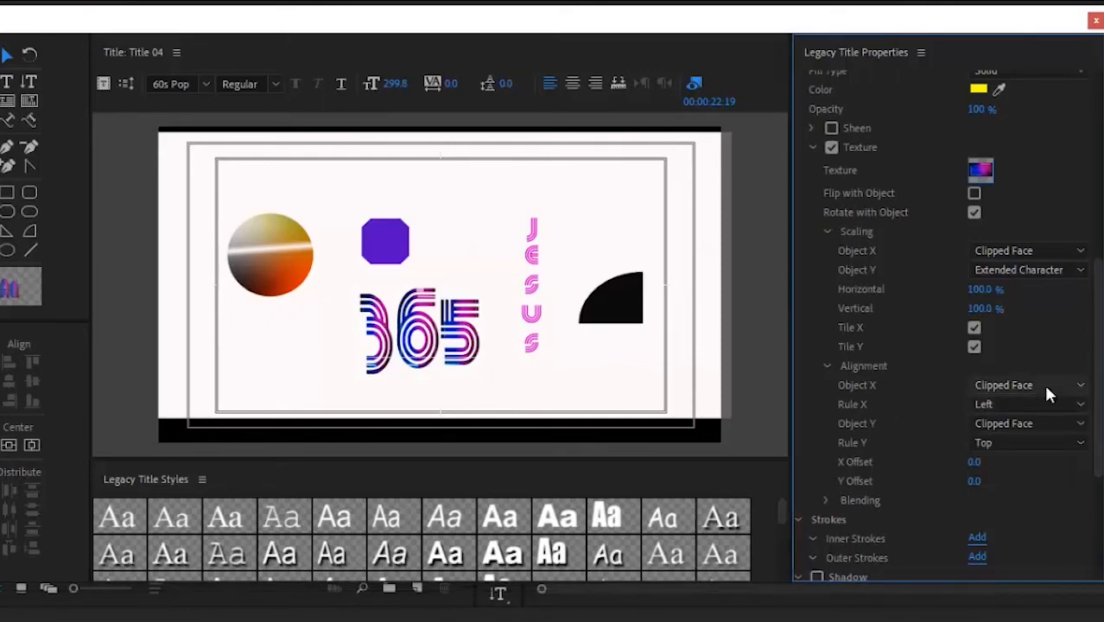
left_click(1047, 386)
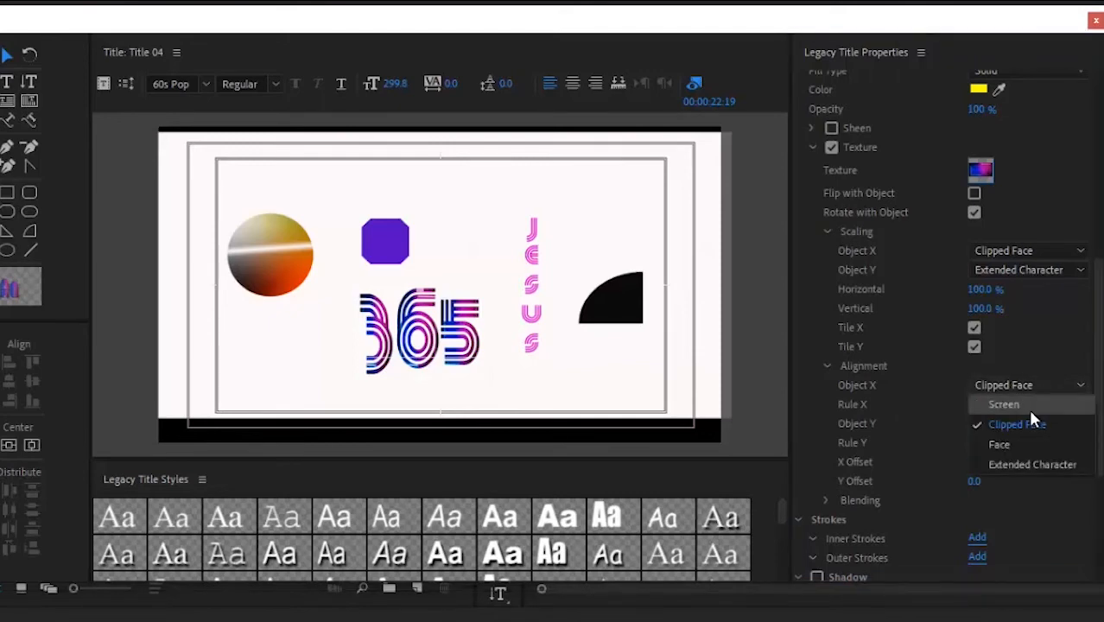
left_click(1026, 406)
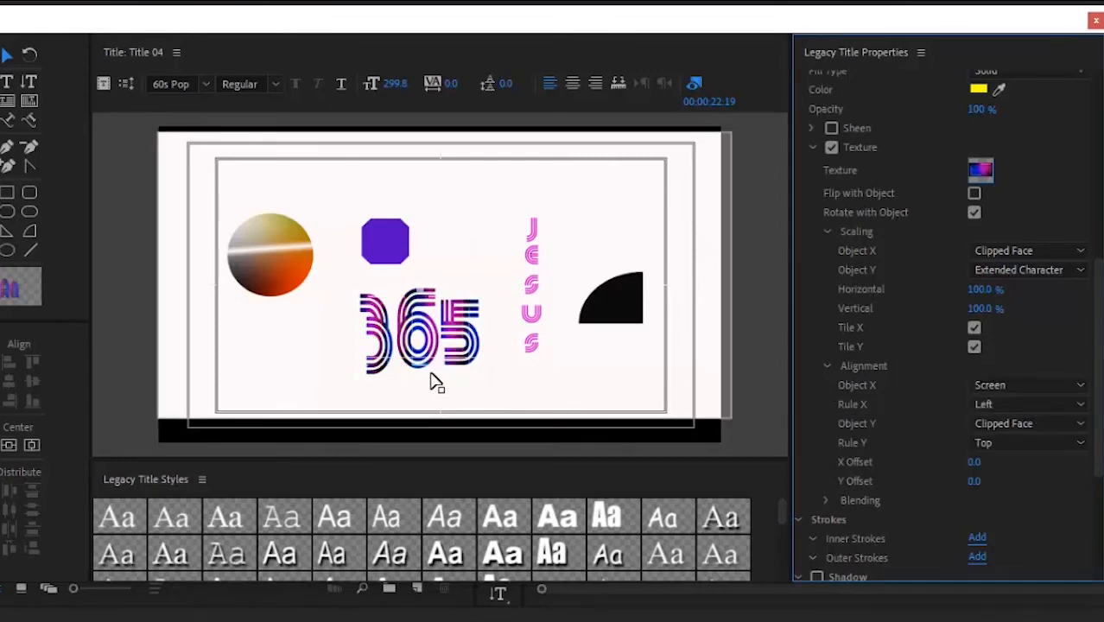
left_click(1016, 384)
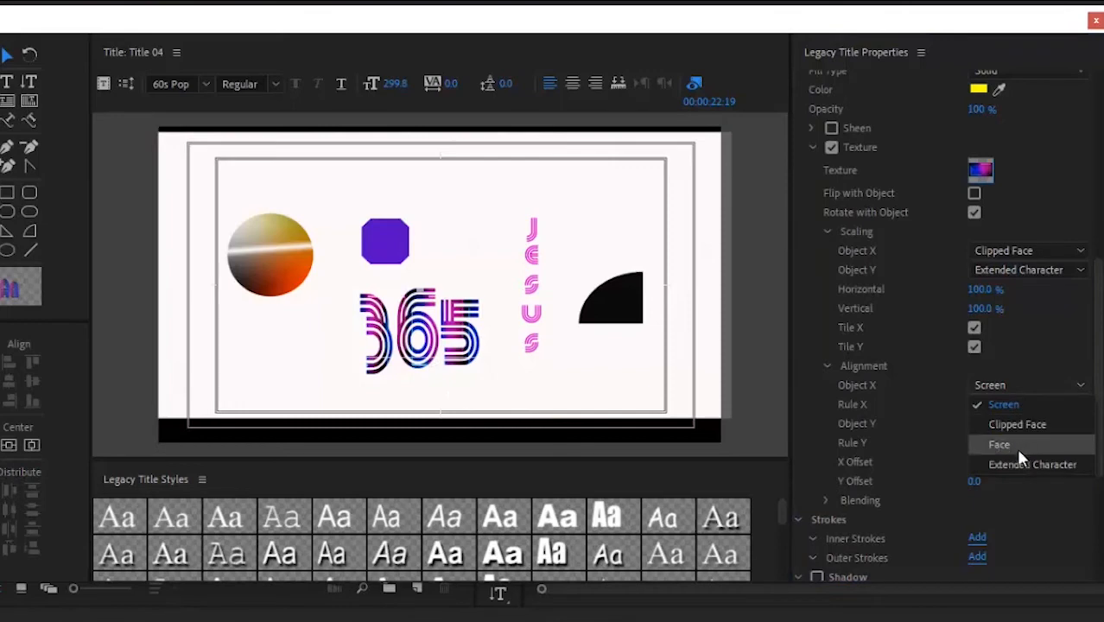
left_click(1023, 445)
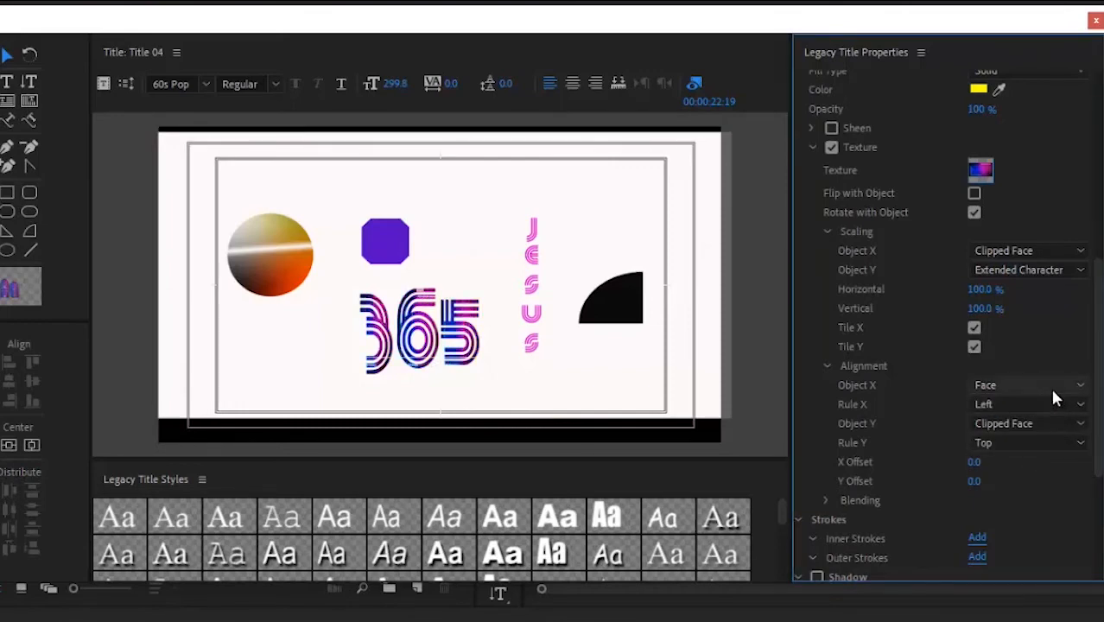
left_click(1050, 385)
left_click(1045, 424)
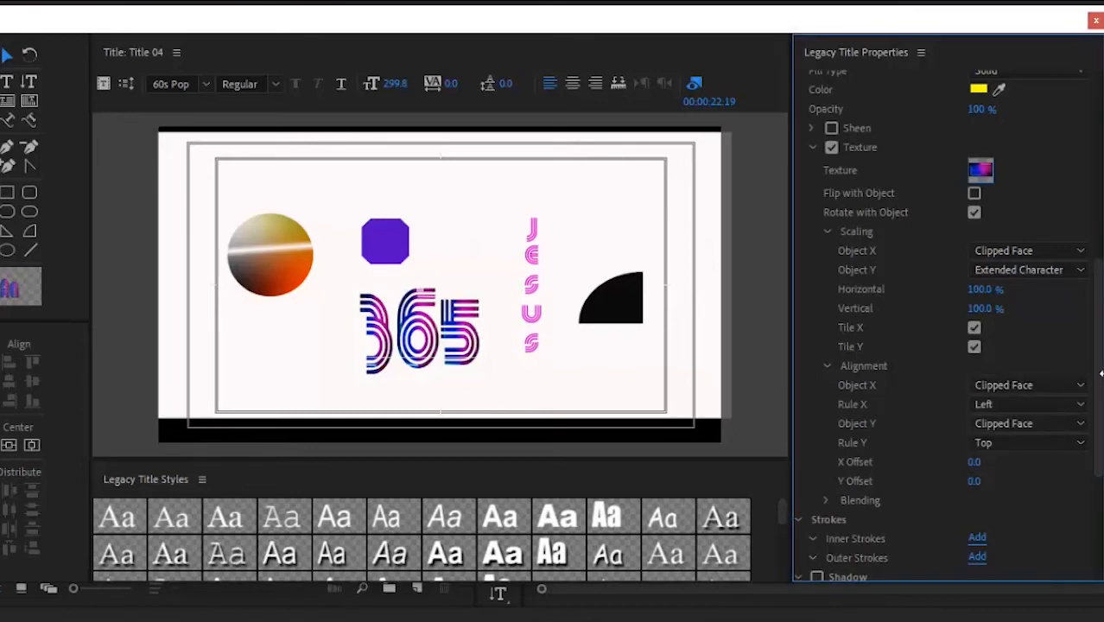
left_click_drag(1099, 389, 1099, 415)
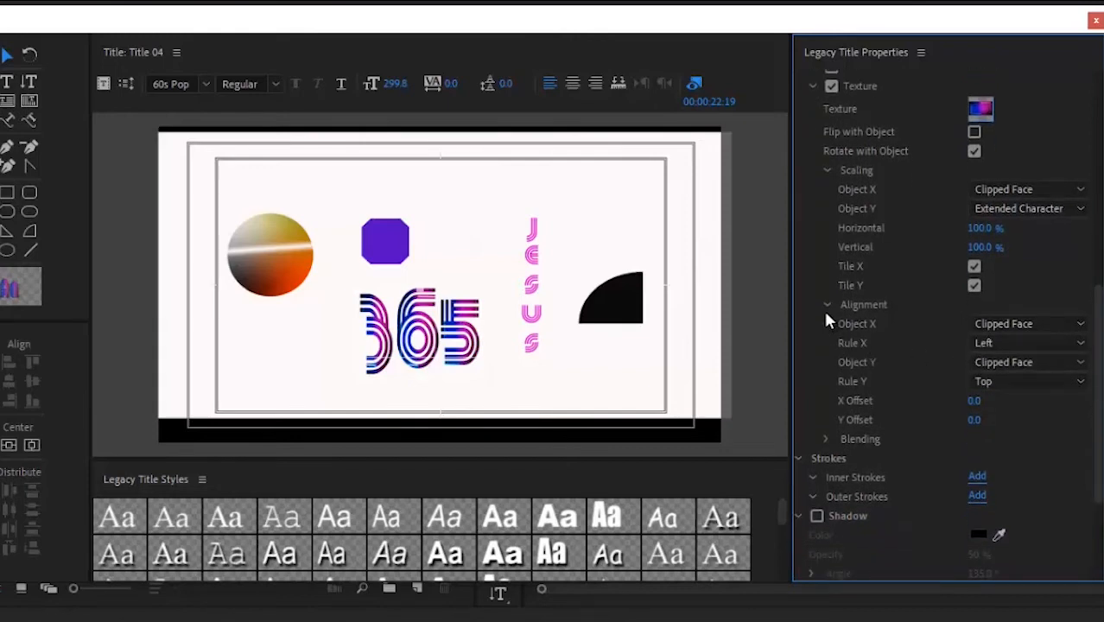
Step: Collapse texture Alignment and leave the texture Blending Mix at 100%
left_click(825, 305)
left_click(825, 324)
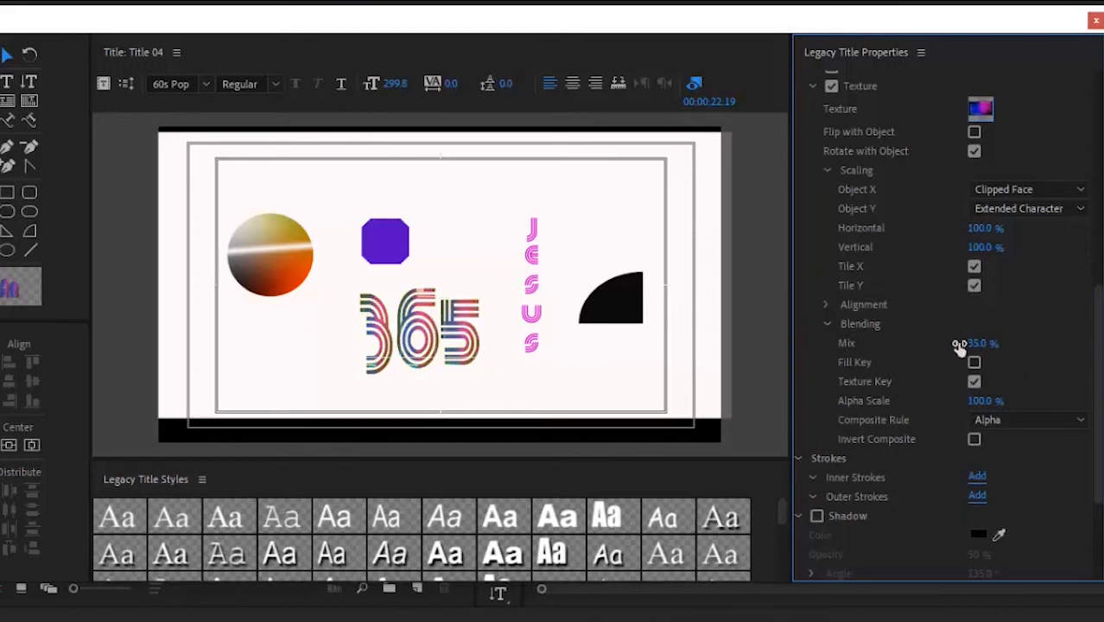
left_click_drag(957, 345, 934, 285)
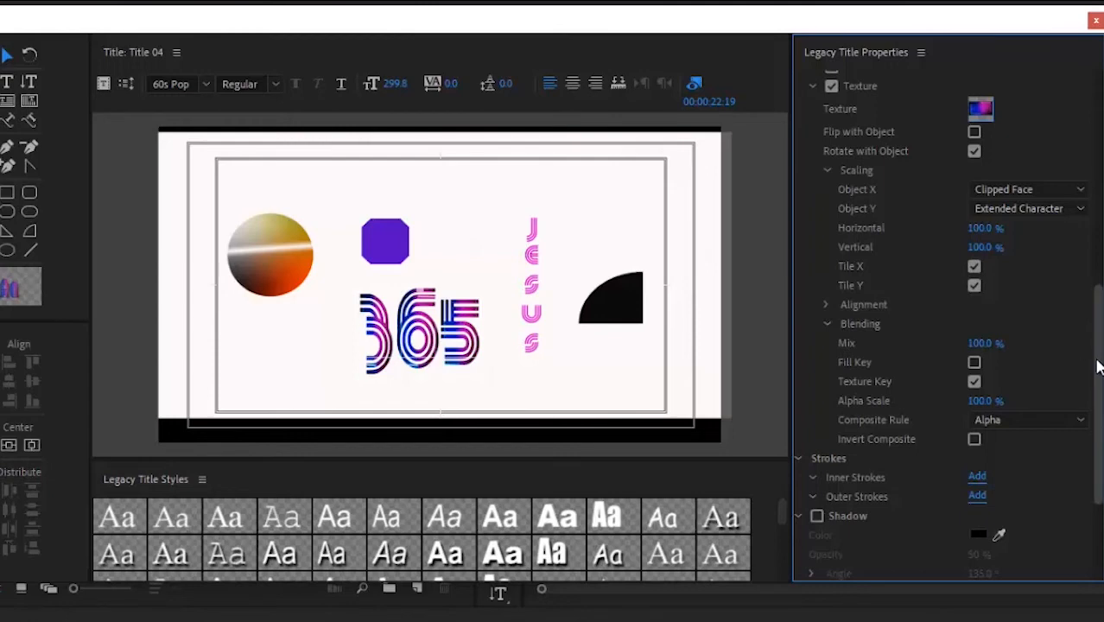
left_click_drag(1099, 367, 1100, 417)
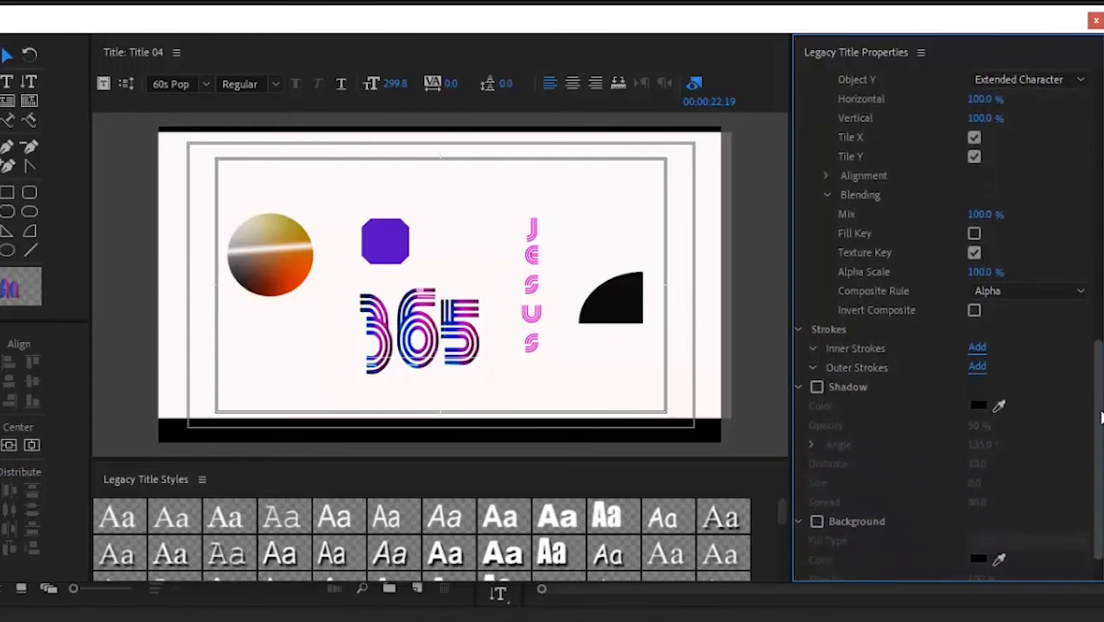
Step: Give the 365 text an inner stroke and a drop shadow, discarding a trial outer stroke
left_click(977, 348)
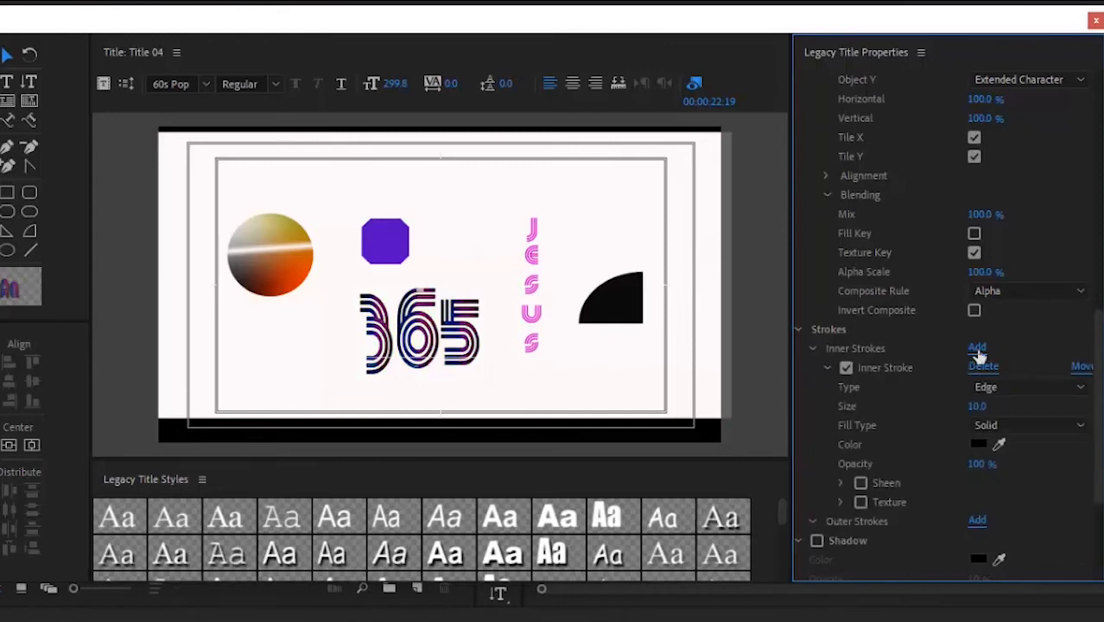
left_click(812, 350)
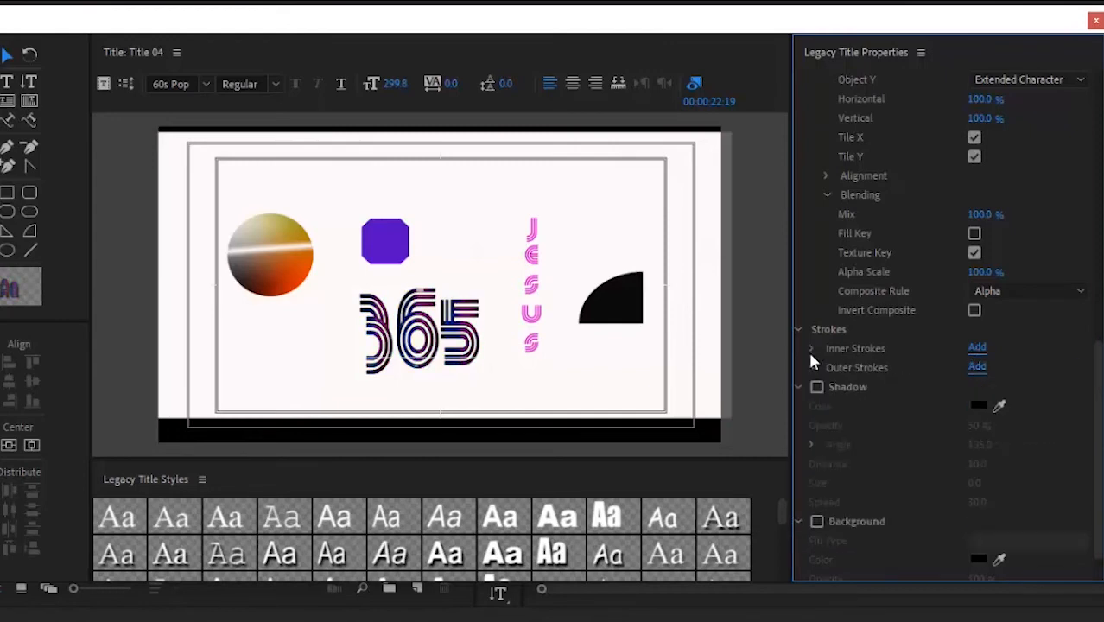
left_click(978, 367)
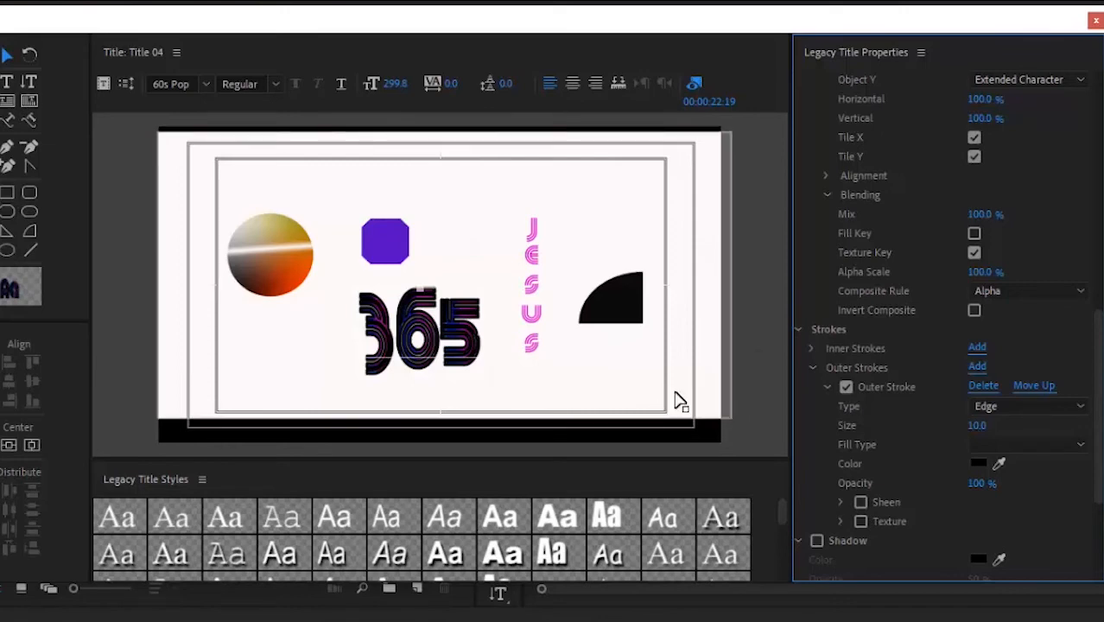
left_click(985, 387)
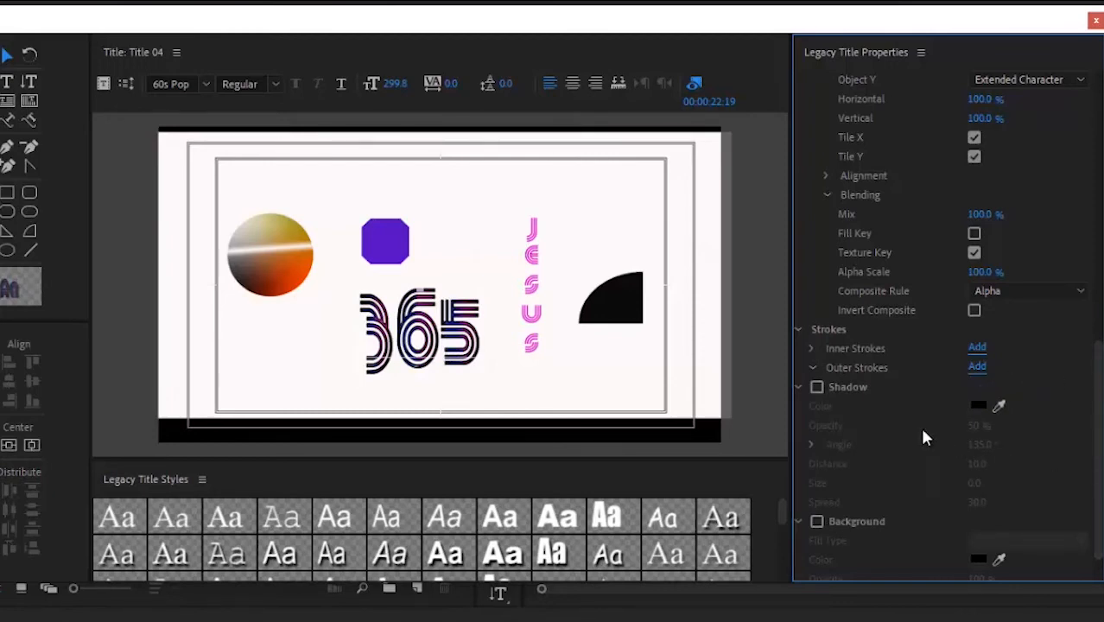
left_click(818, 388)
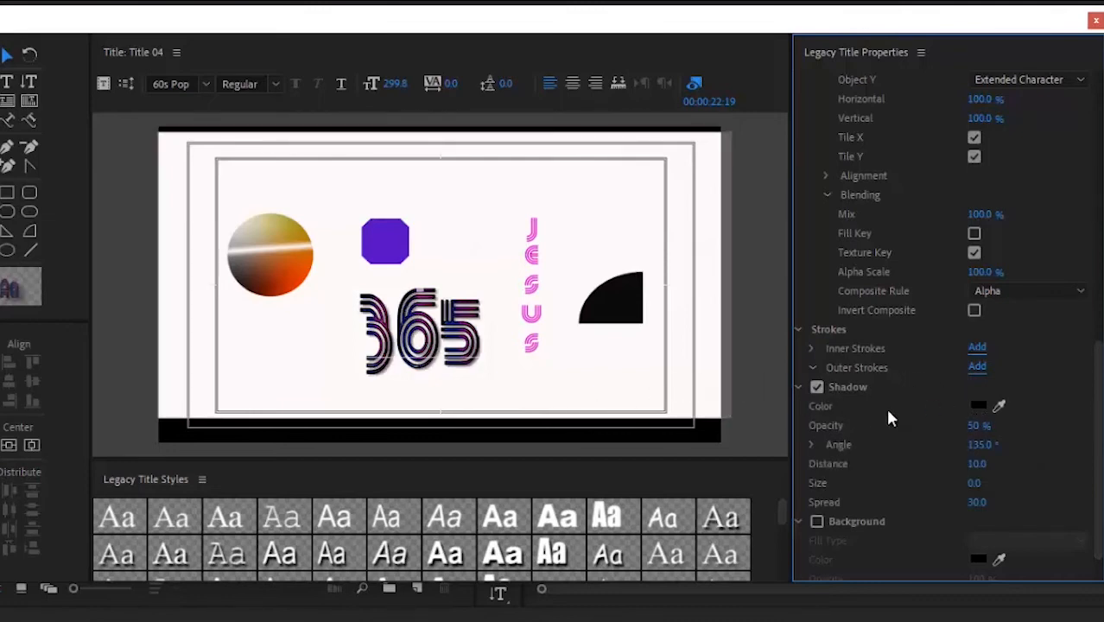
Step: Colour the 365 drop shadow salmon red and lower its opacity to 4%
left_click(978, 406)
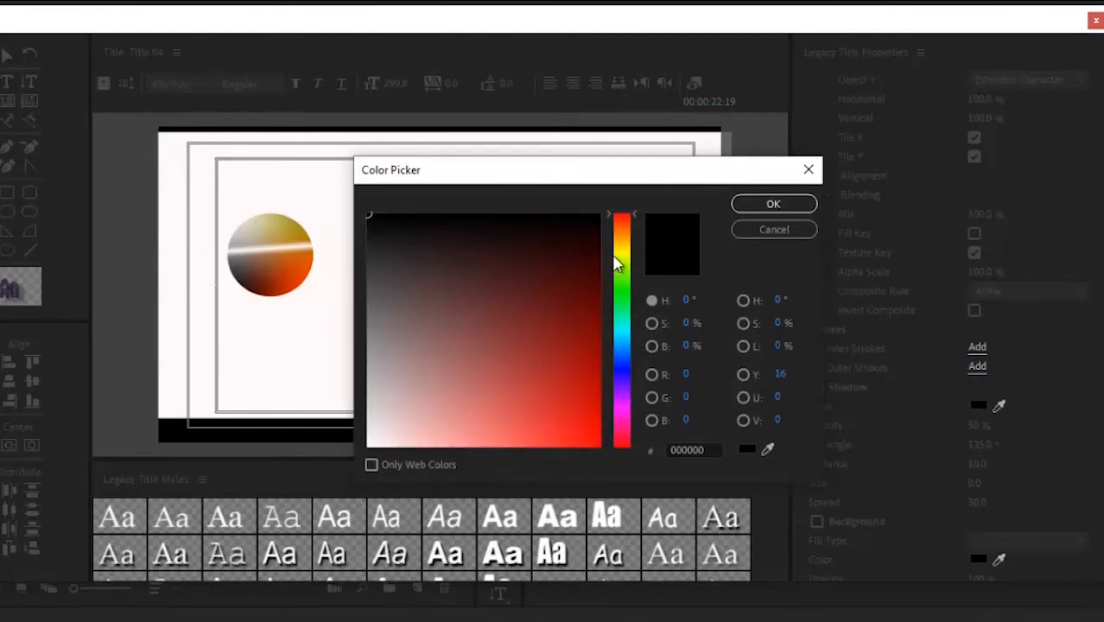
left_click(622, 218)
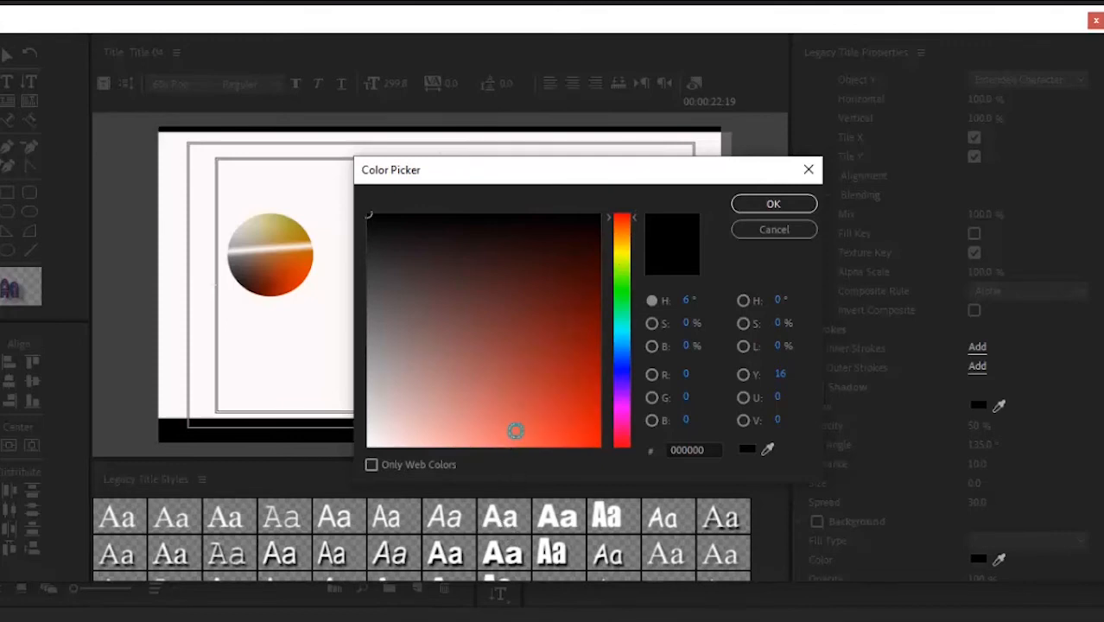
left_click(515, 431)
left_click(795, 204)
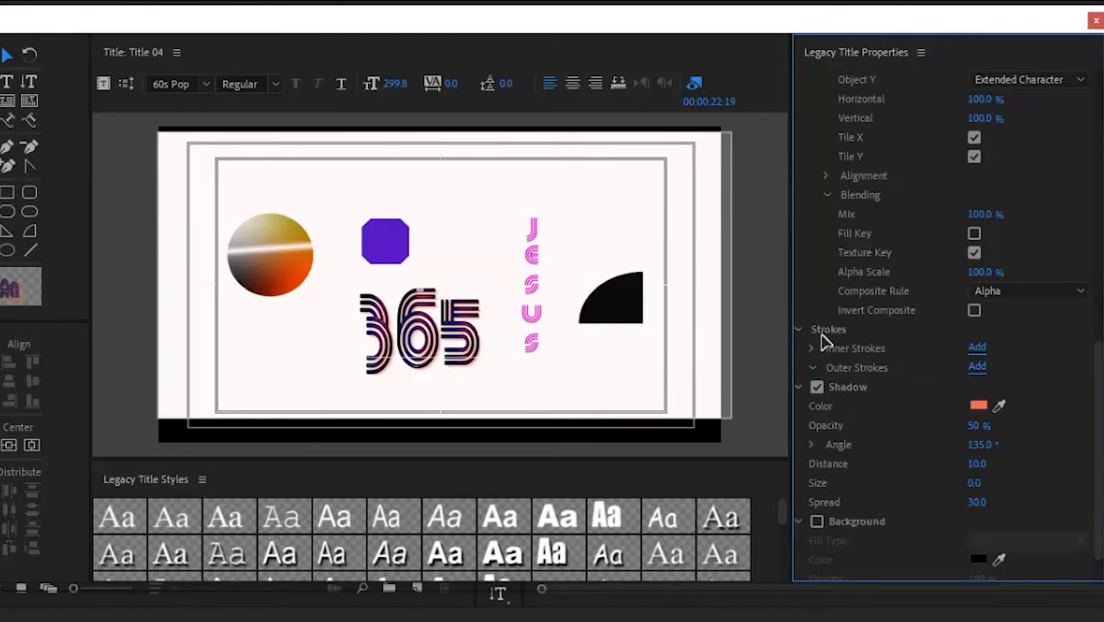
left_click_drag(971, 425, 962, 468)
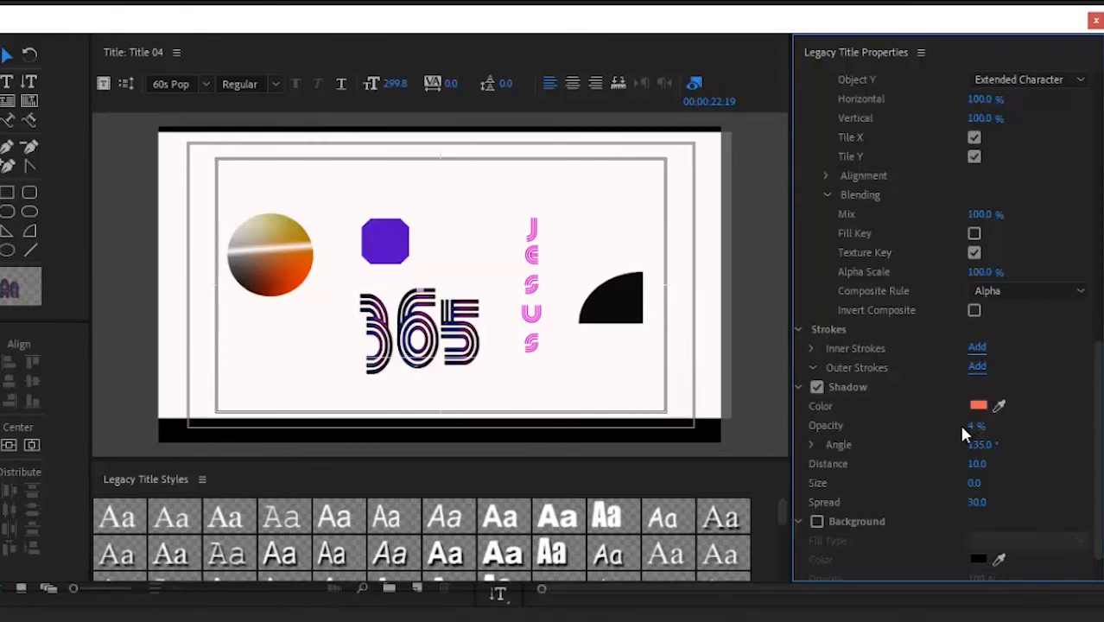
left_click_drag(961, 422, 982, 366)
Step: Try Impact, Arial Black, Arial Italic, Arial Regular, Courier New and drop-shadow styles on the 365 text
scroll(973, 503, "up", 10)
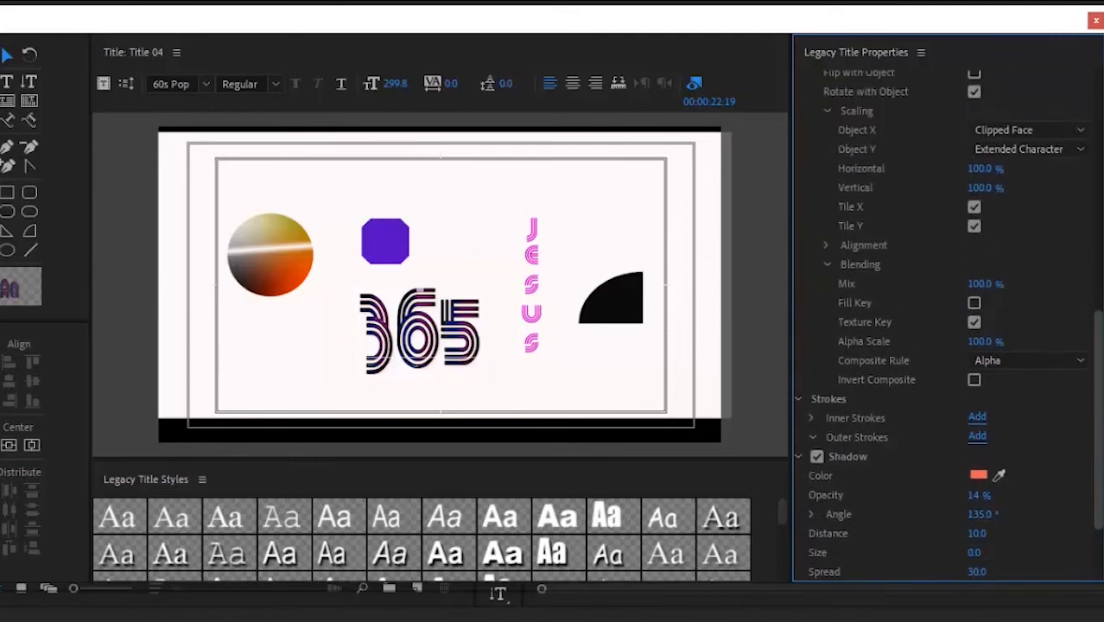
left_click(697, 287)
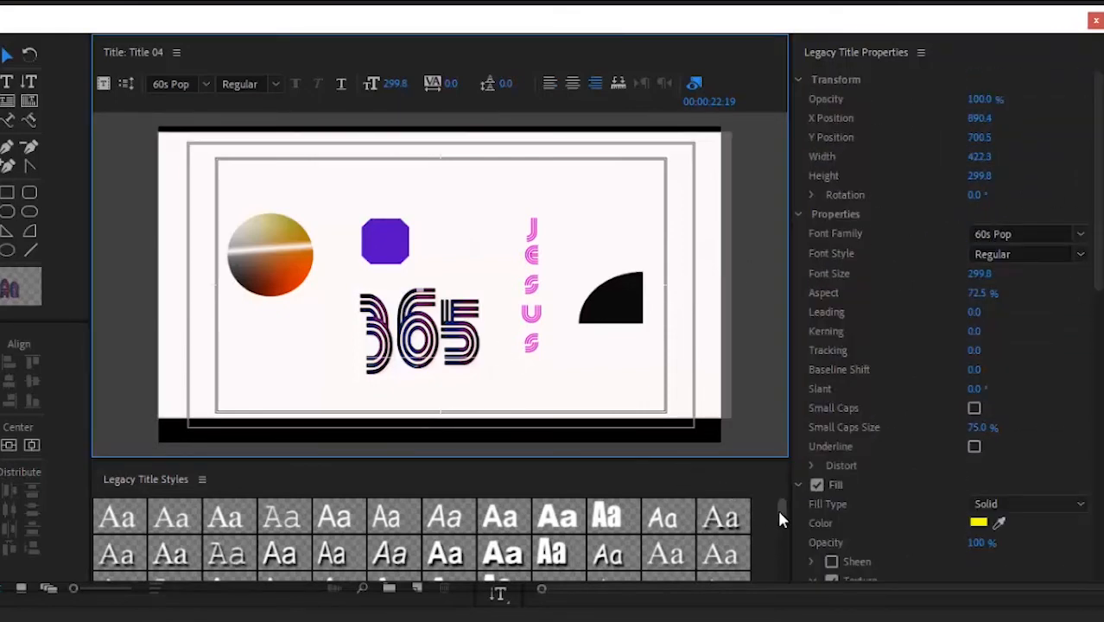
left_click_drag(777, 508, 771, 524)
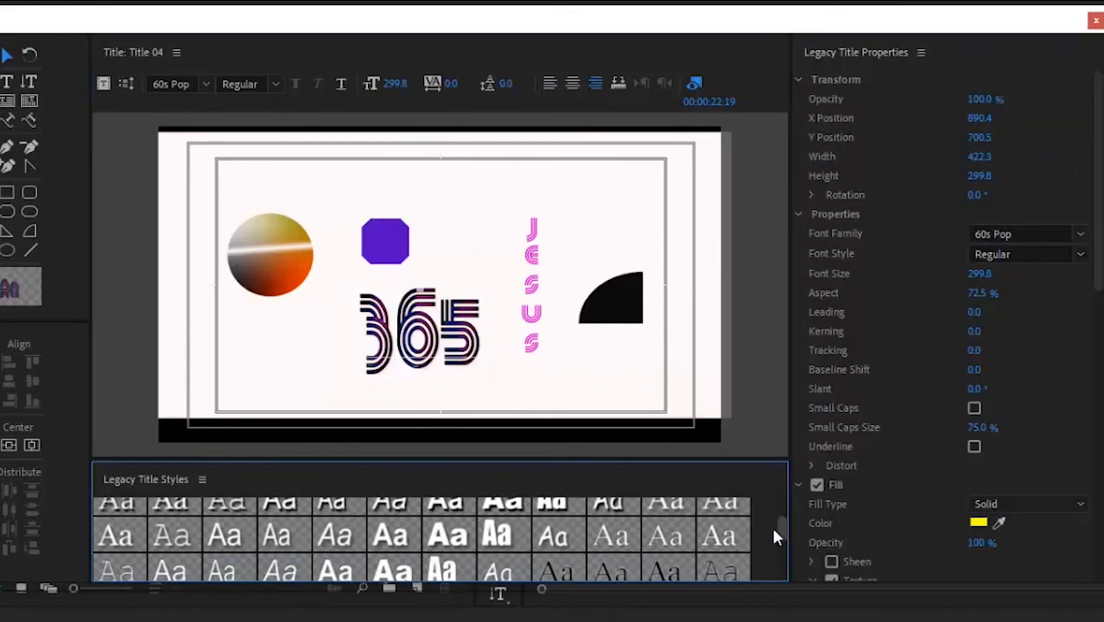
left_click(497, 535)
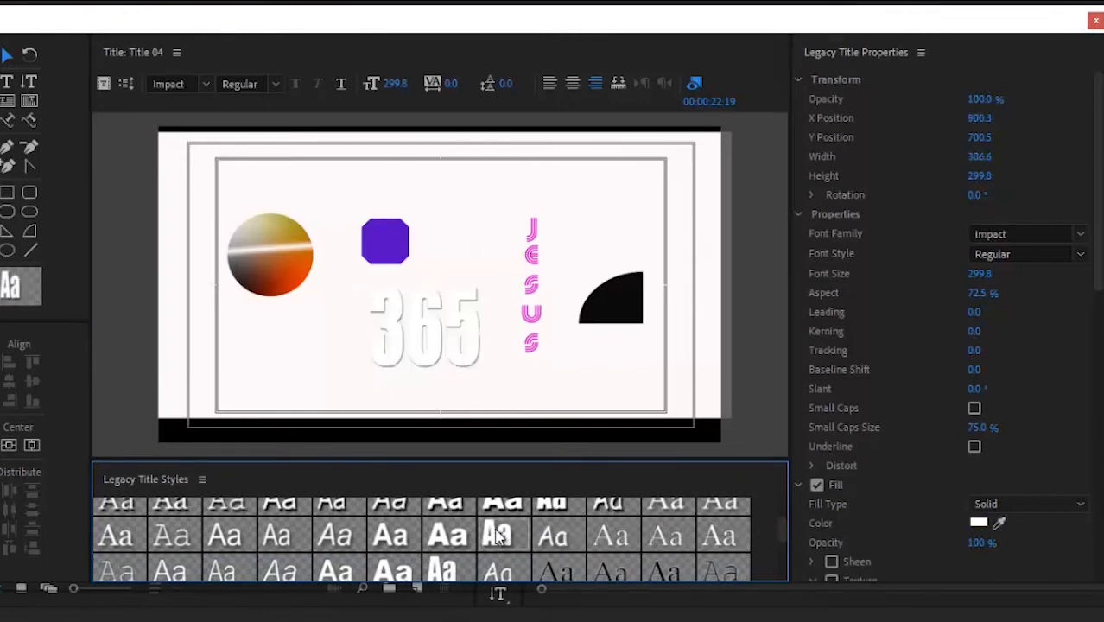
left_click(447, 533)
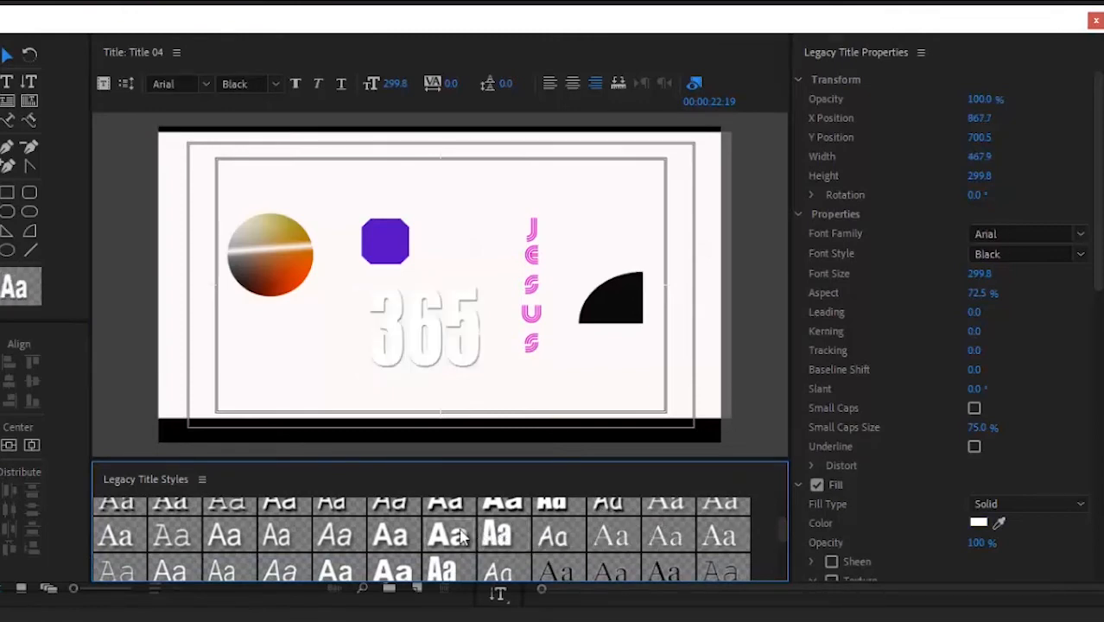
scroll(406, 523, "up", 1)
left_click(404, 516)
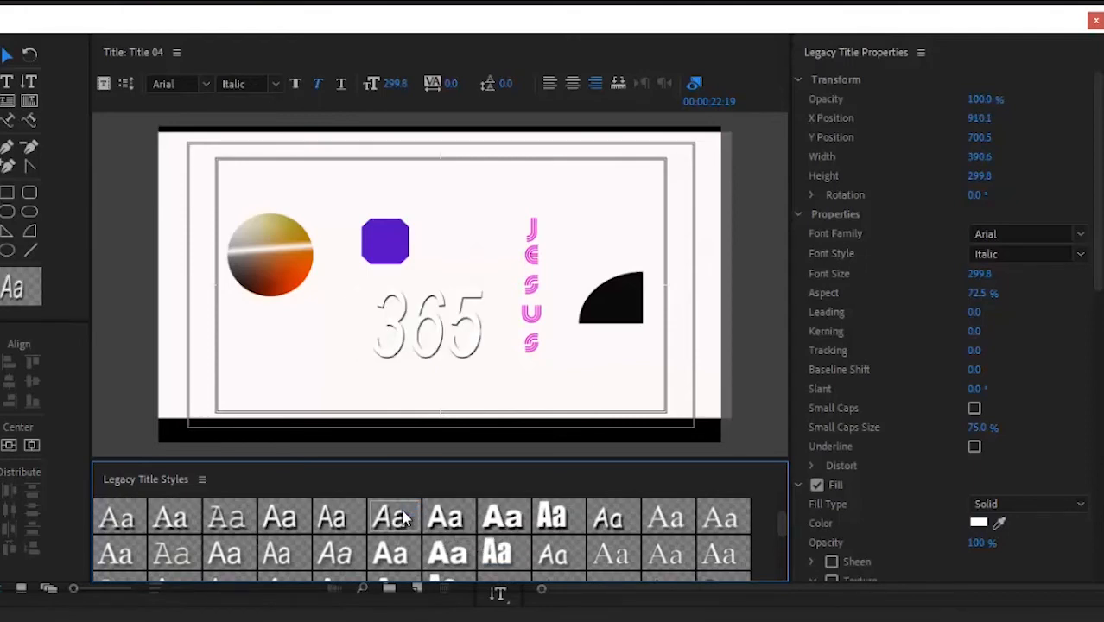
left_click(302, 518)
left_click(230, 518)
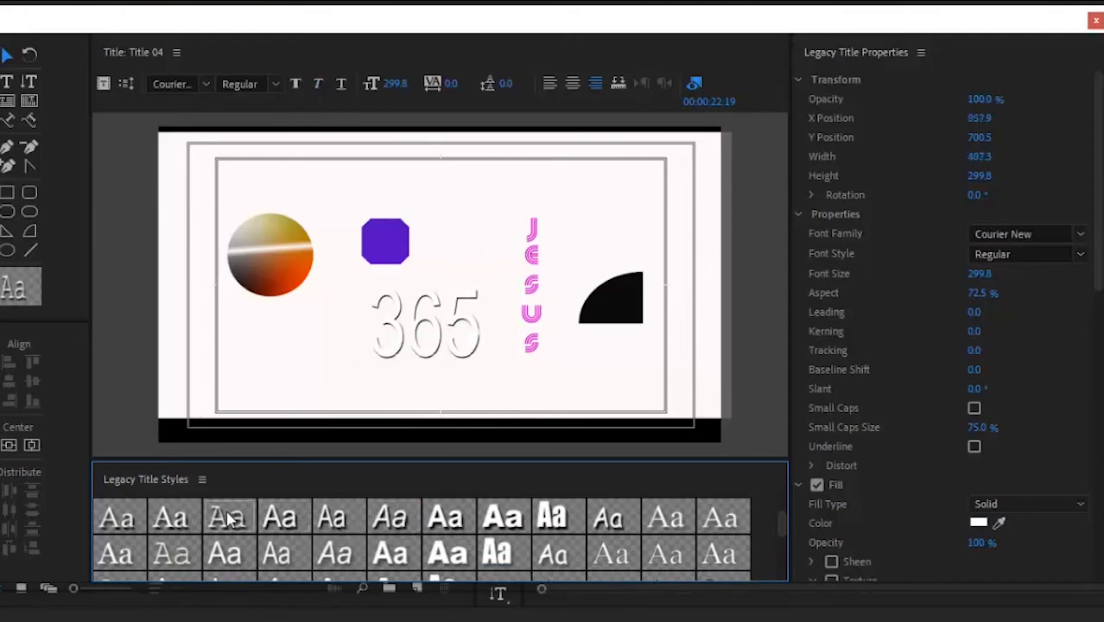
left_click(465, 514)
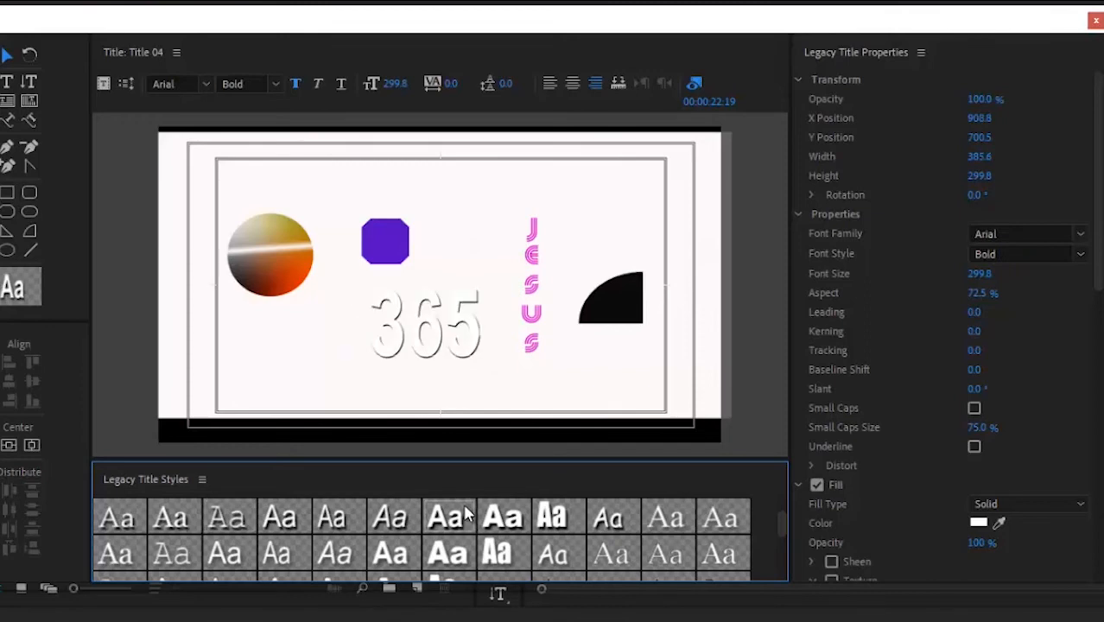
left_click(504, 515)
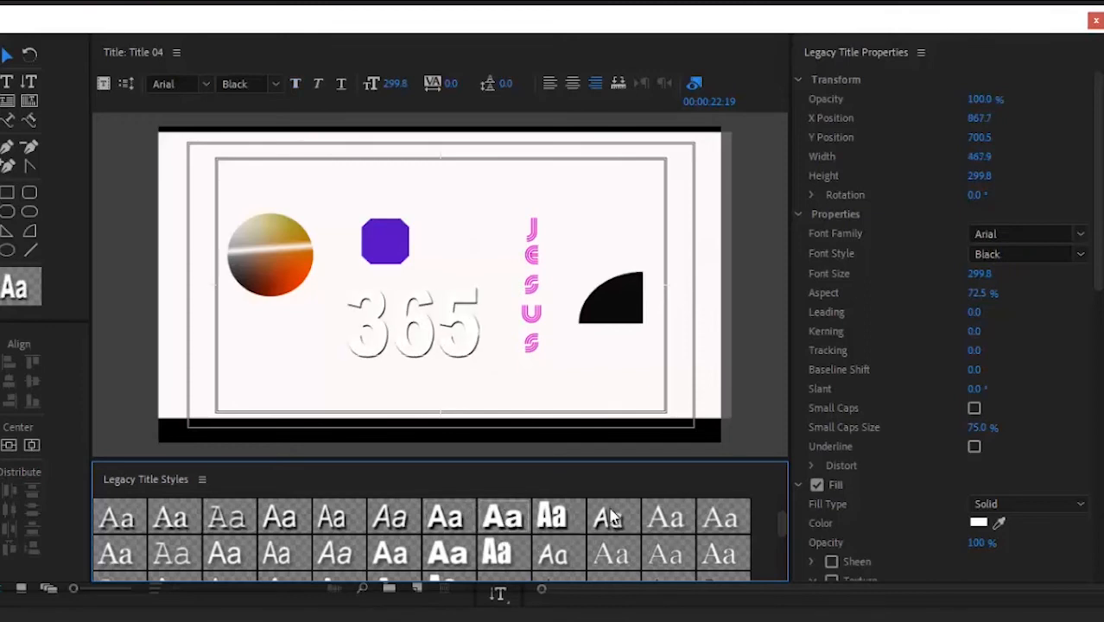
Step: Try gold, silver, blue and yellow gradient styles, then settle on green Arial and close the title editor
left_click_drag(779, 520, 788, 603)
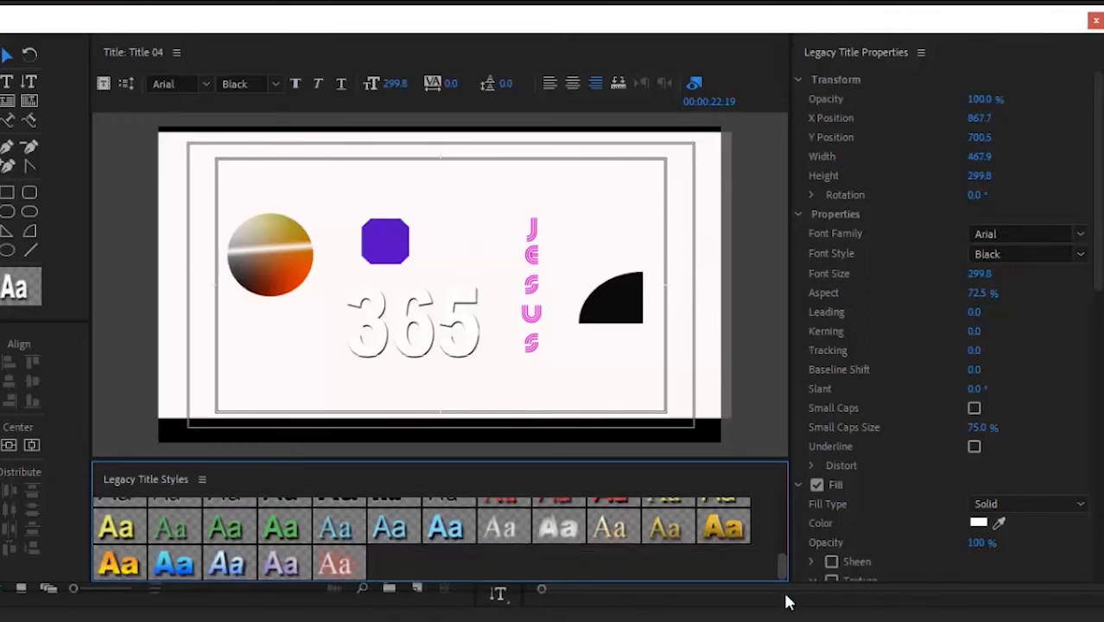
left_click(725, 529)
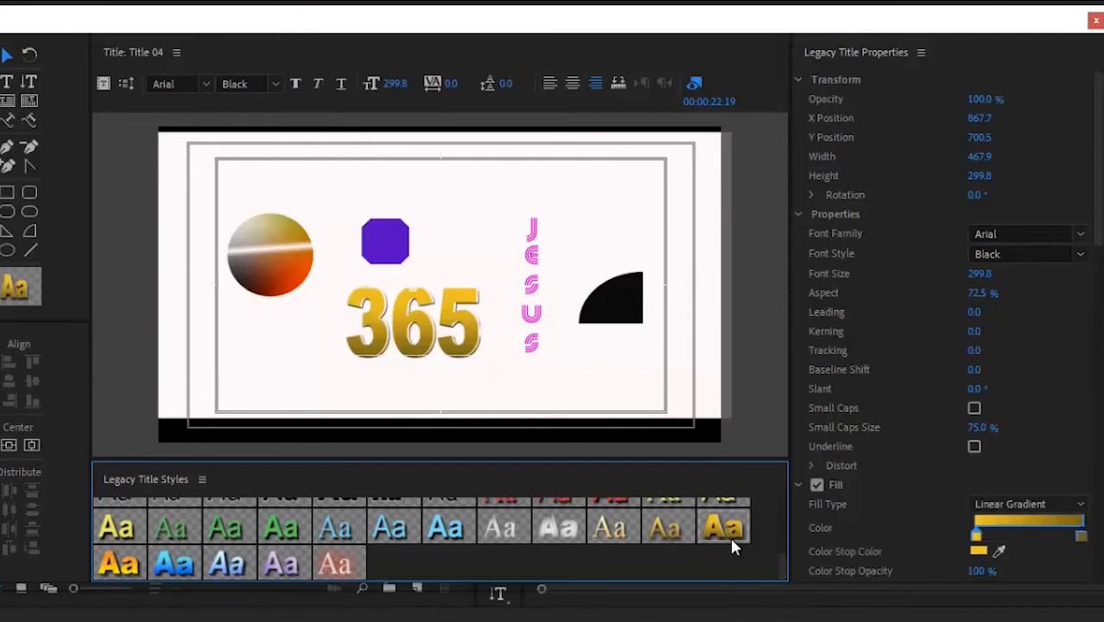
left_click(558, 527)
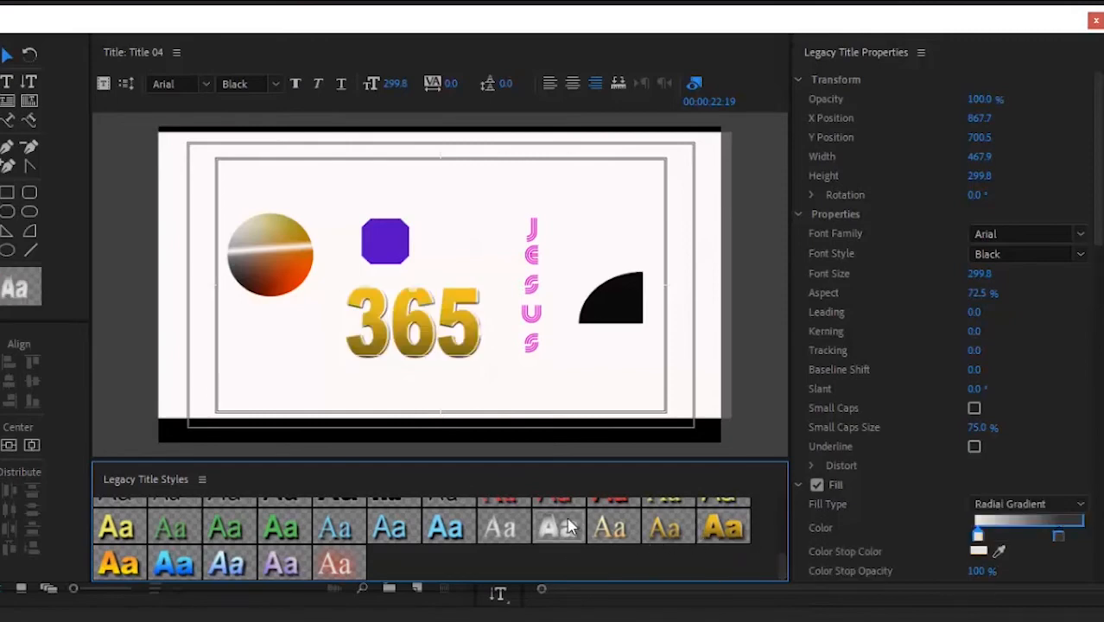
left_click(171, 568)
left_click(119, 562)
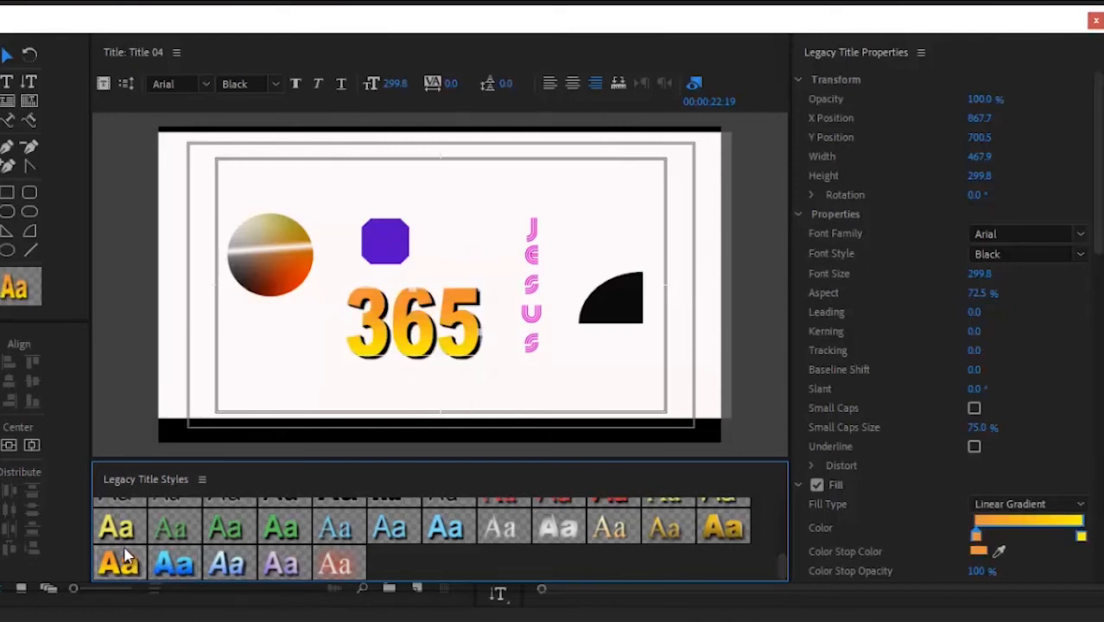
left_click(125, 534)
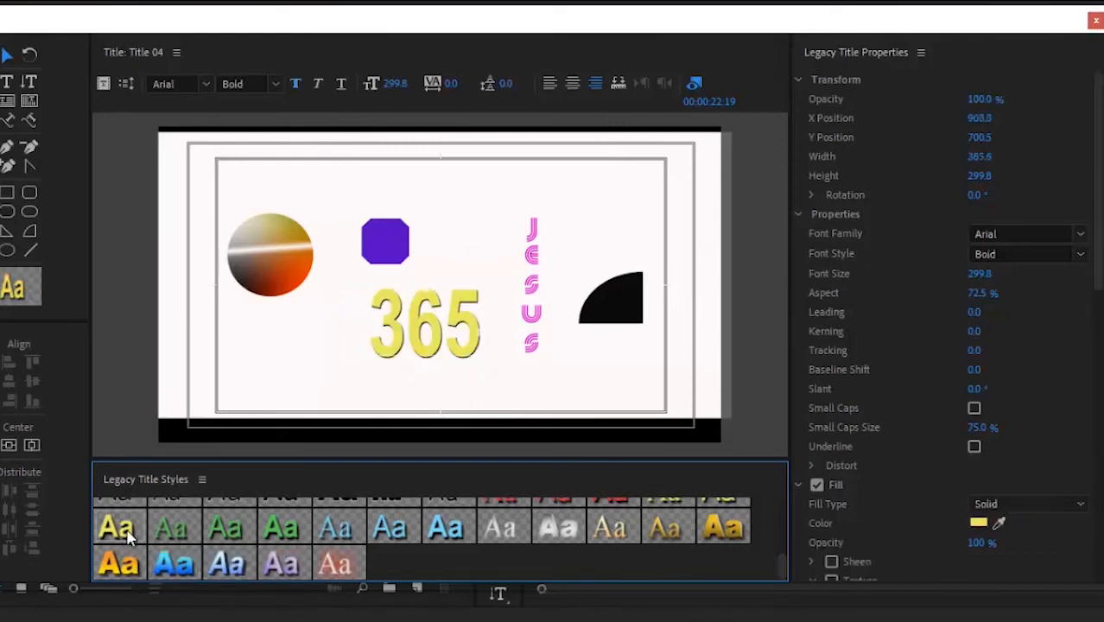
left_click(173, 531)
left_click(228, 534)
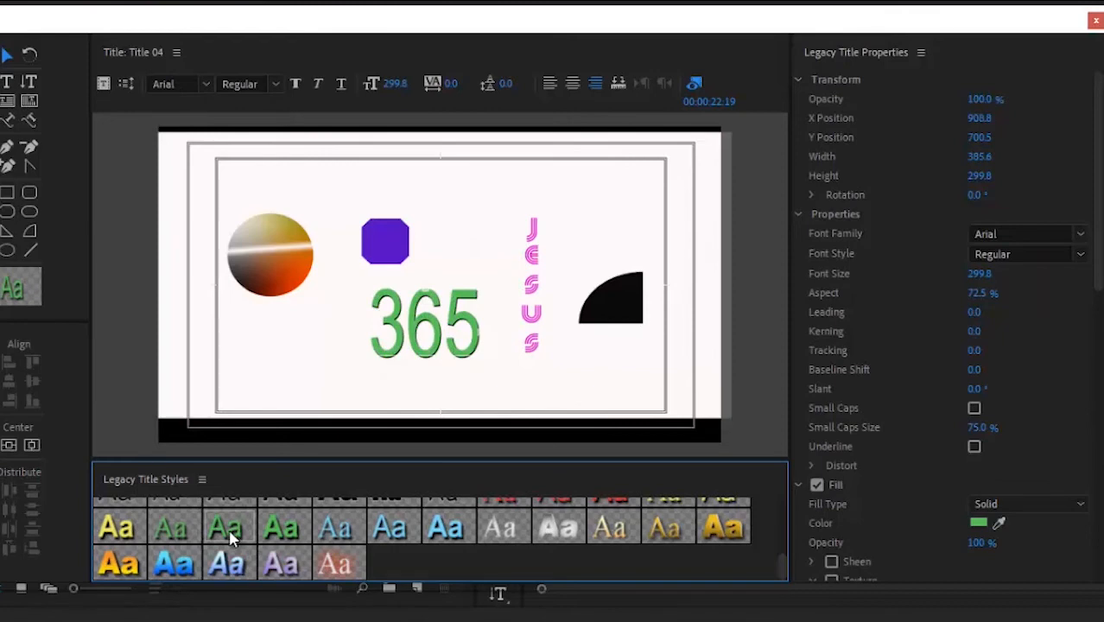
left_click(1095, 23)
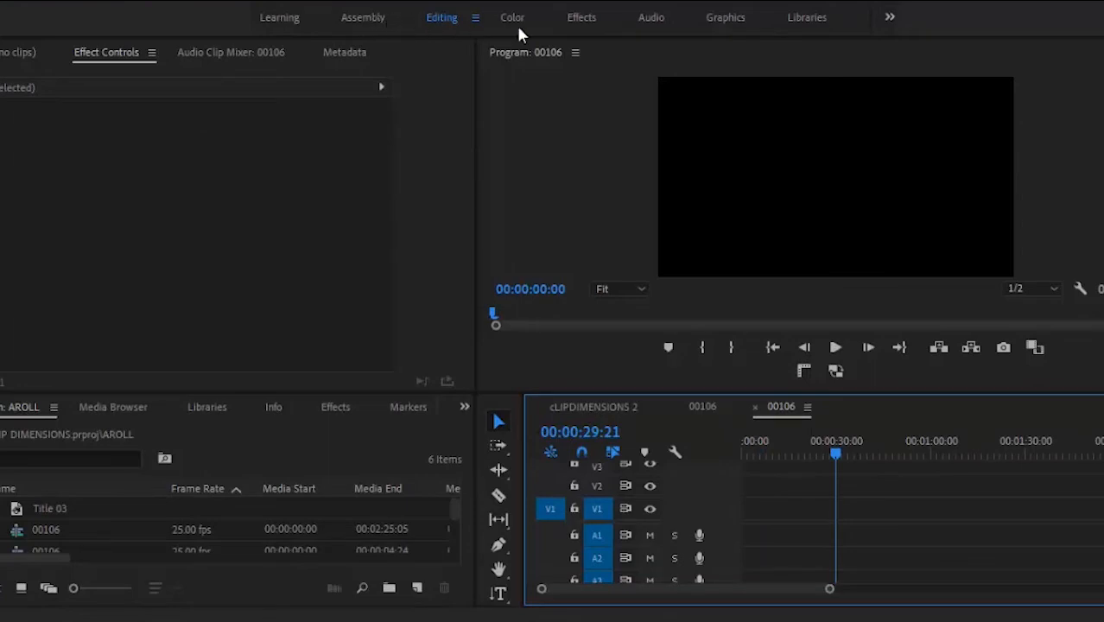
Step: Switch to the Graphics workspace and scroll the templates to Angled Coming Up Next
left_click(726, 19)
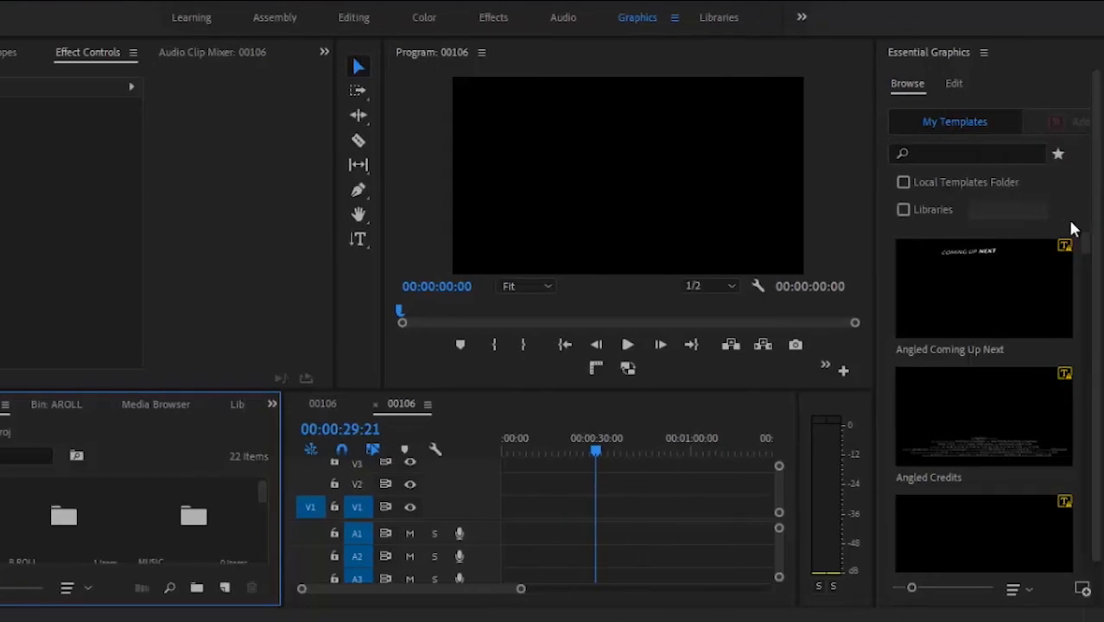
mouse_move(1086, 246)
left_mouse_down()
mouse_move(1087, 307)
mouse_move(1087, 238)
left_mouse_up()
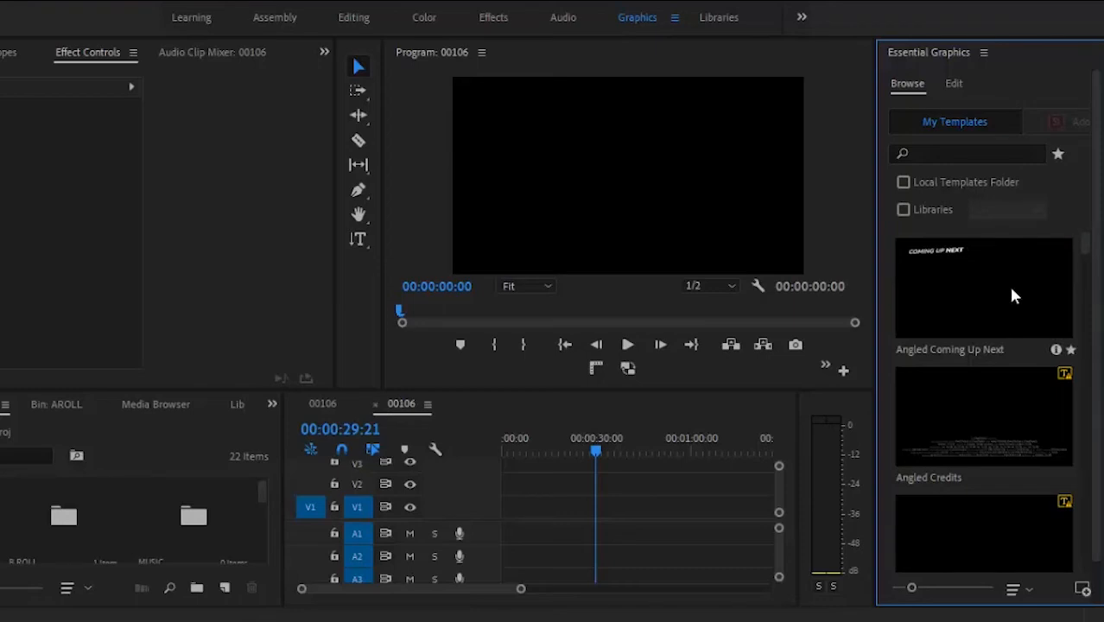
Step: Place Angled Coming Up Next at the start of V2 and preview its animation twice
left_click(1012, 290)
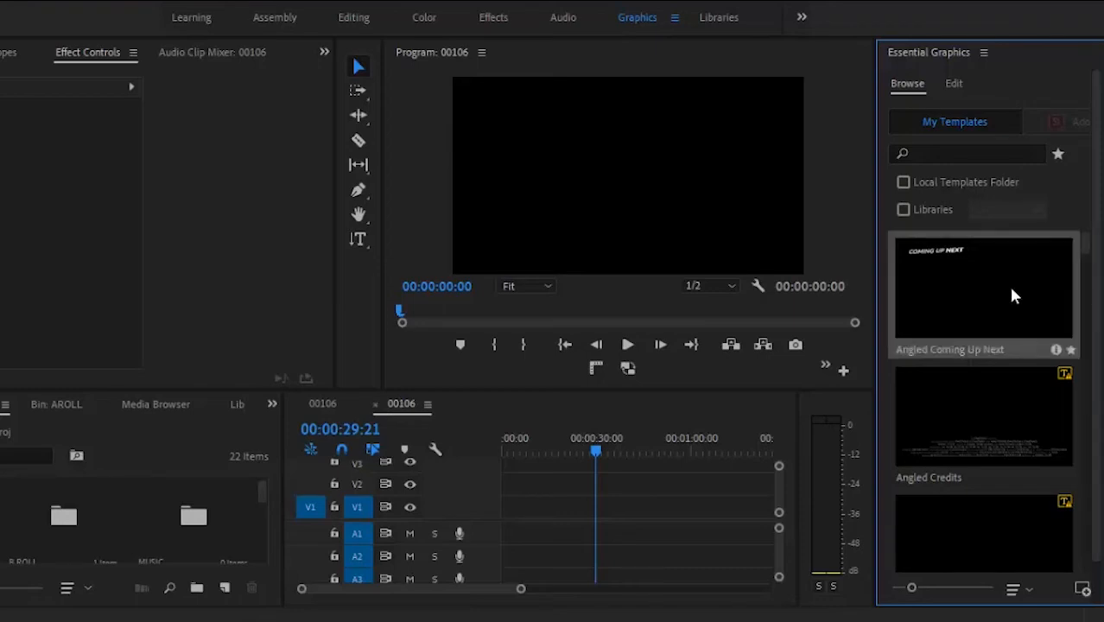
left_click_drag(532, 437, 500, 482)
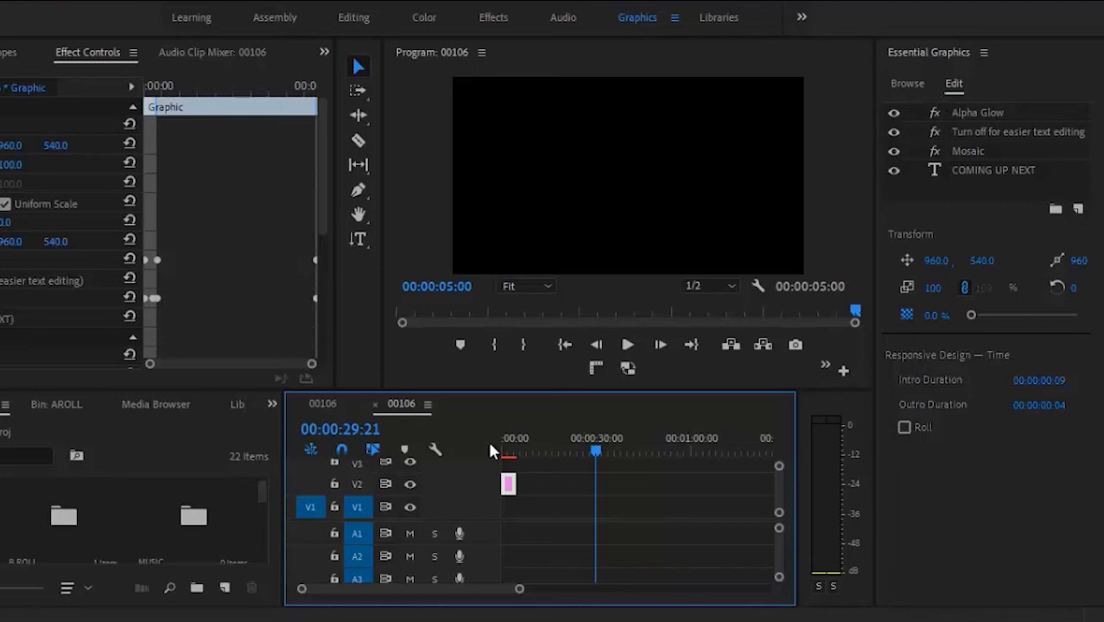
key("Home")
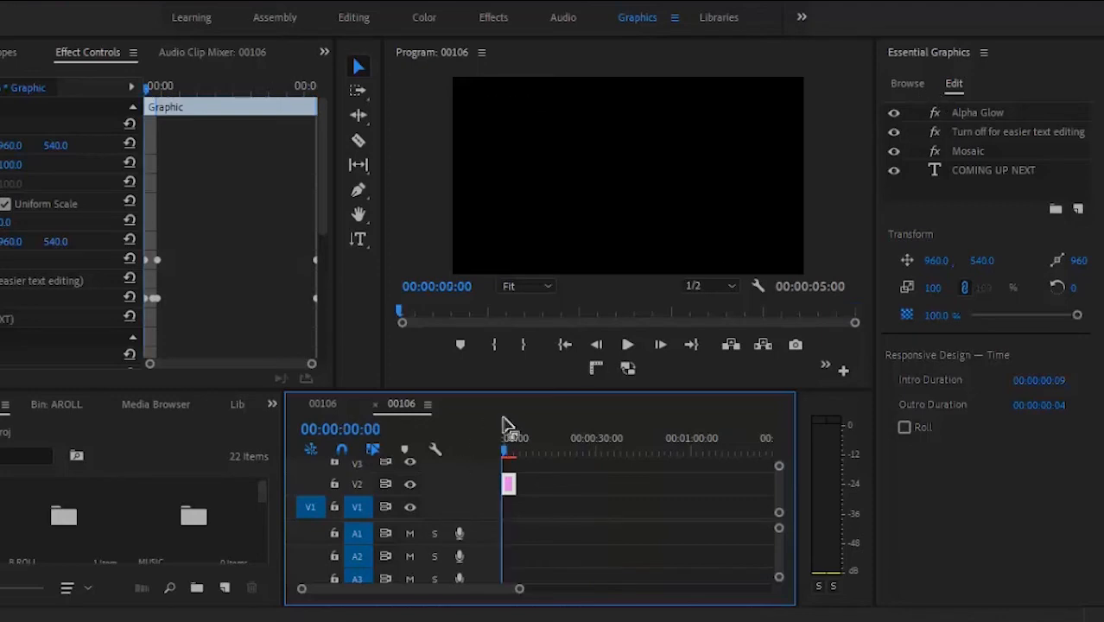
left_click(627, 345)
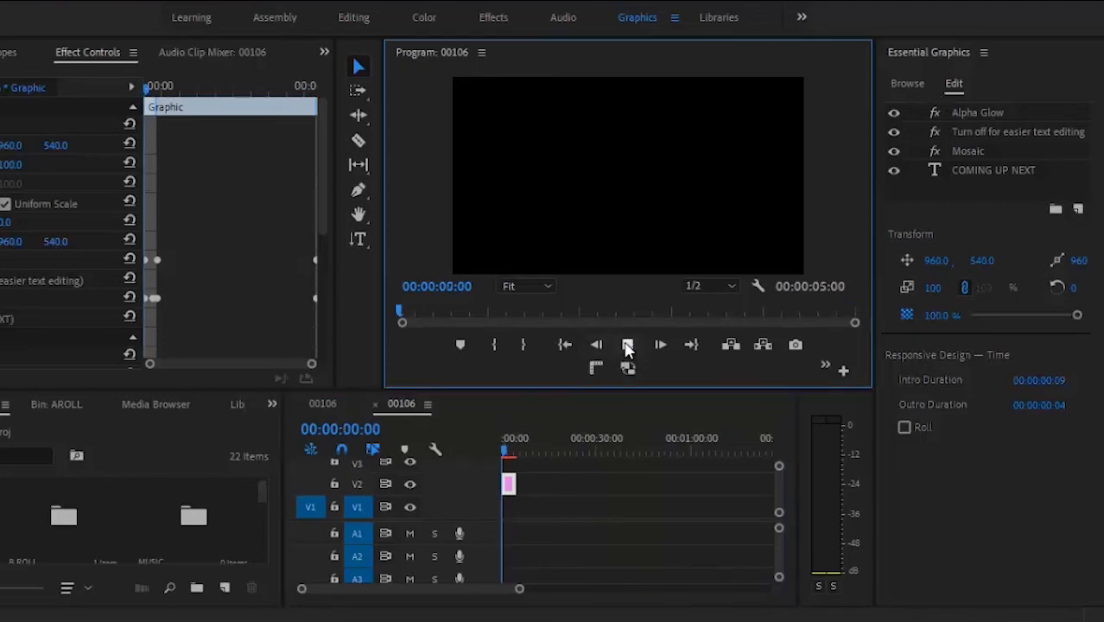
left_click(627, 345)
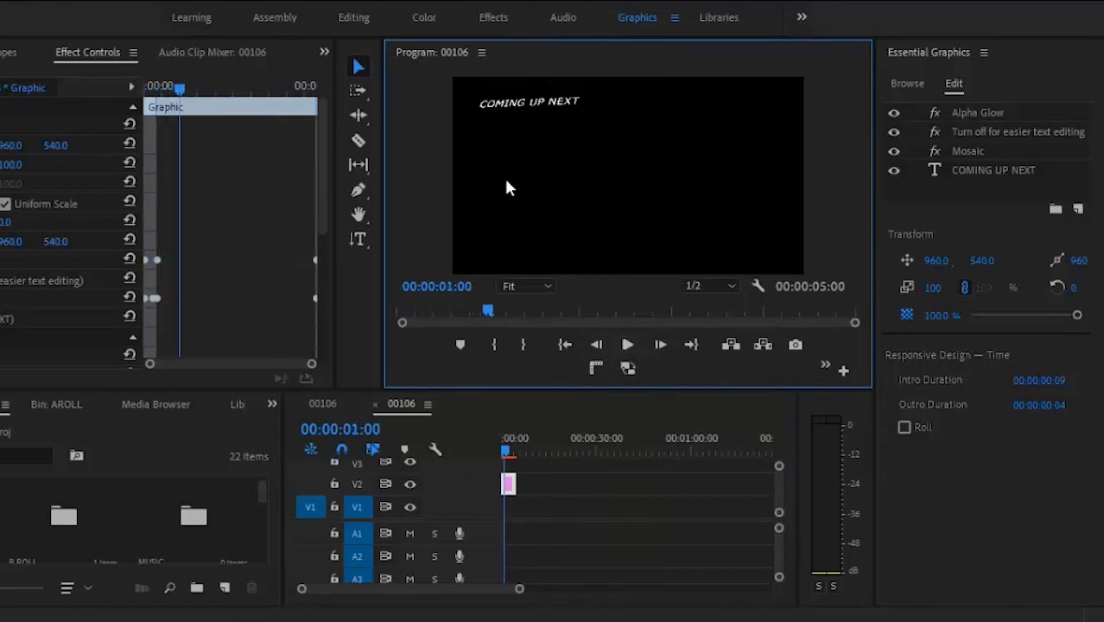
left_click(505, 447)
left_click_drag(491, 456, 478, 443)
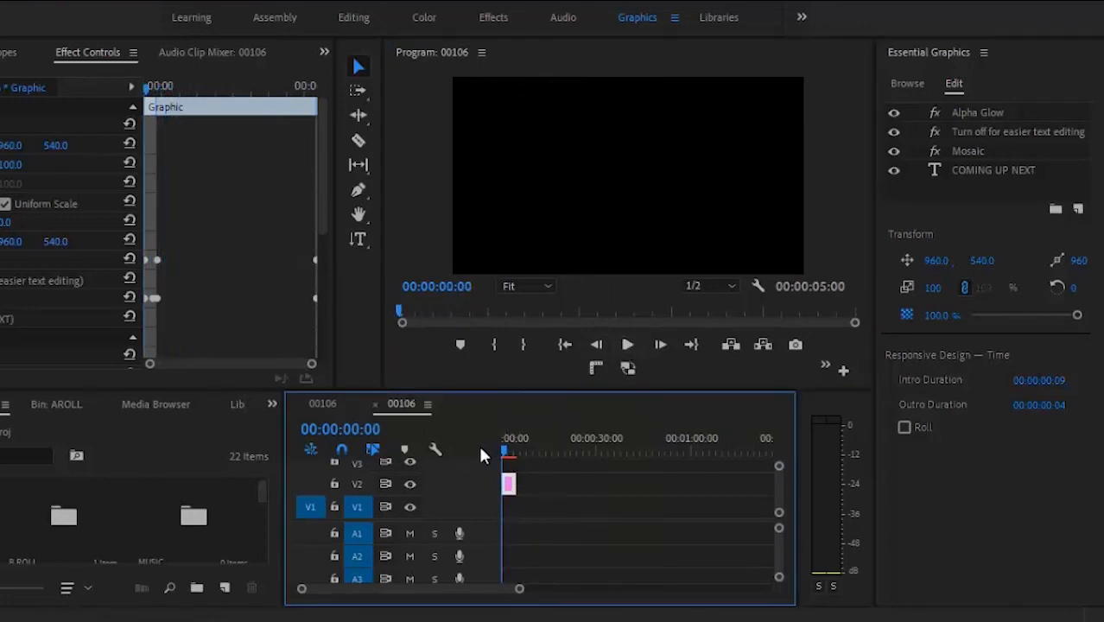
left_click(627, 346)
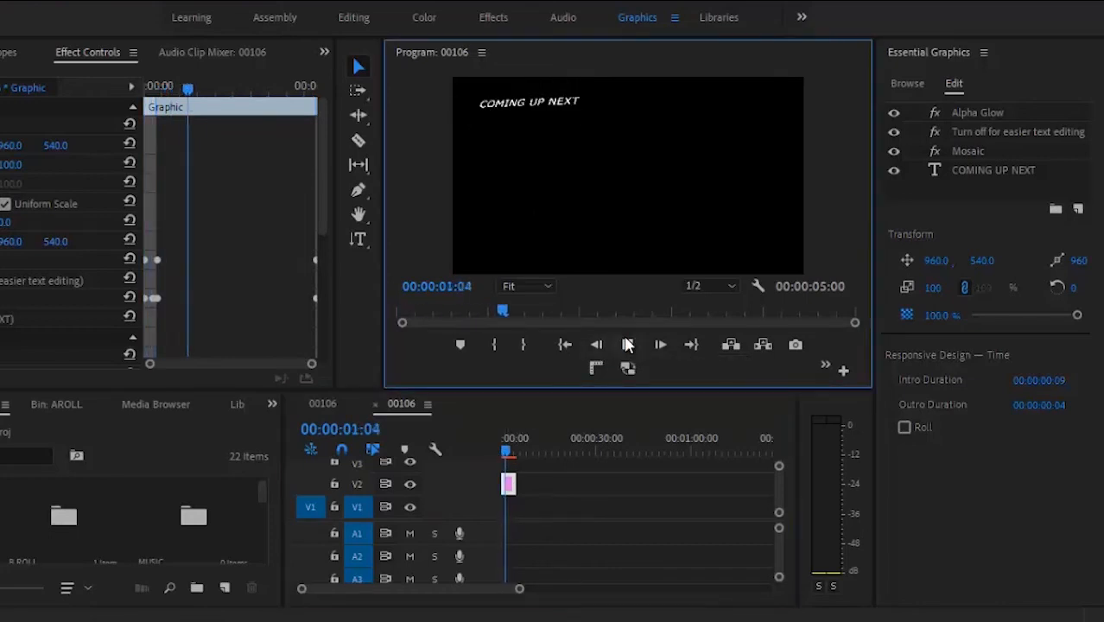
left_click(628, 344)
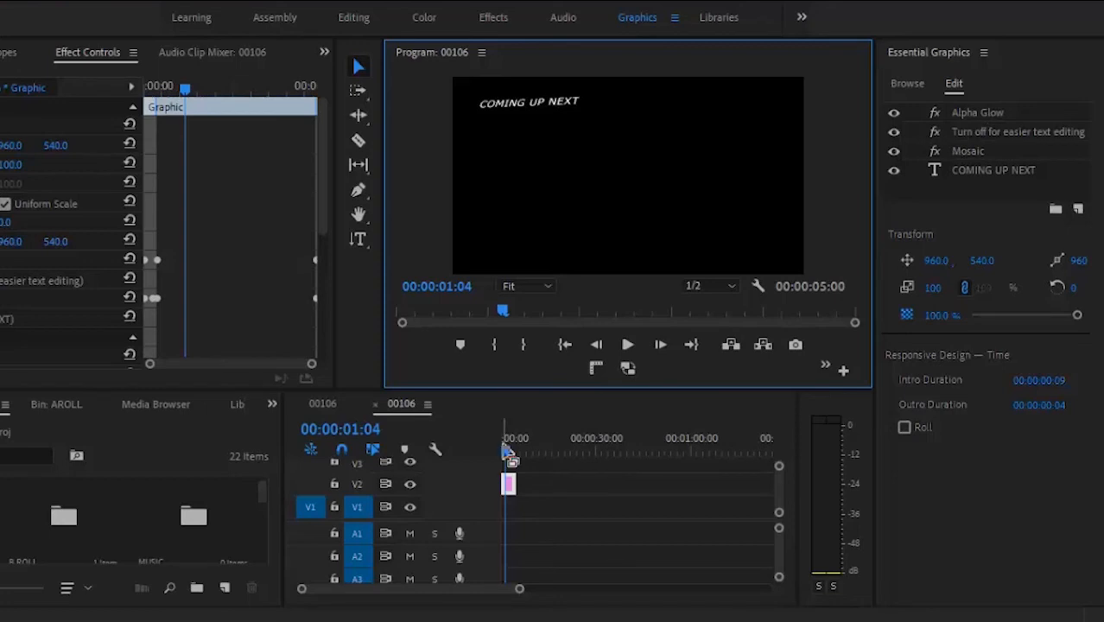
Step: Hide the Alpha Glow, text-editing and Mosaic layers and preview the title without them
left_click(893, 113)
left_click(894, 131)
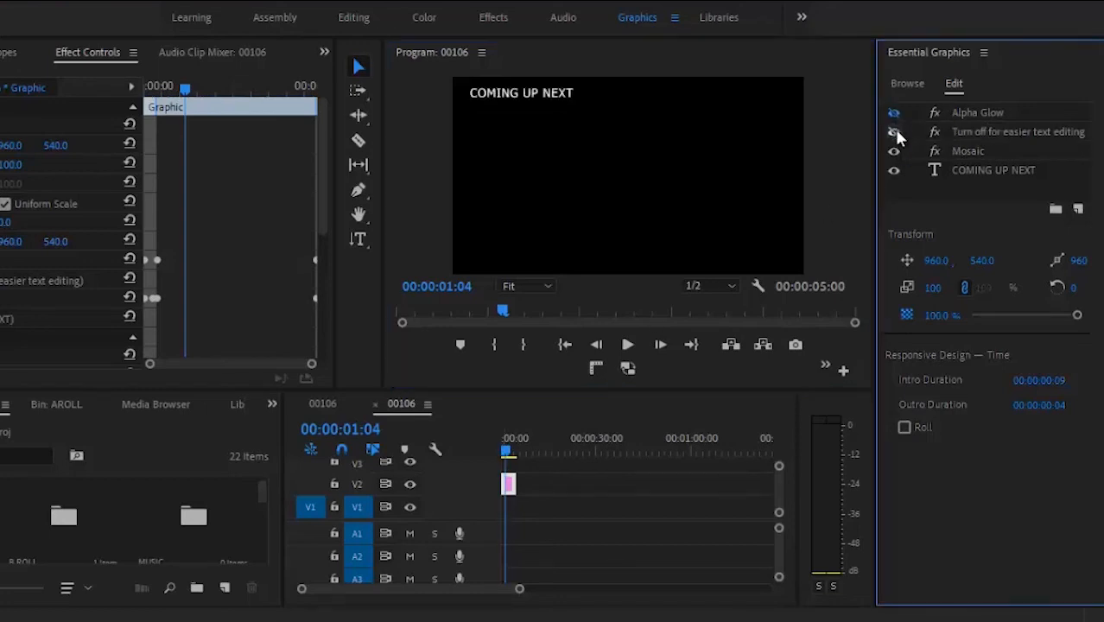
left_click(895, 152)
left_click(503, 444)
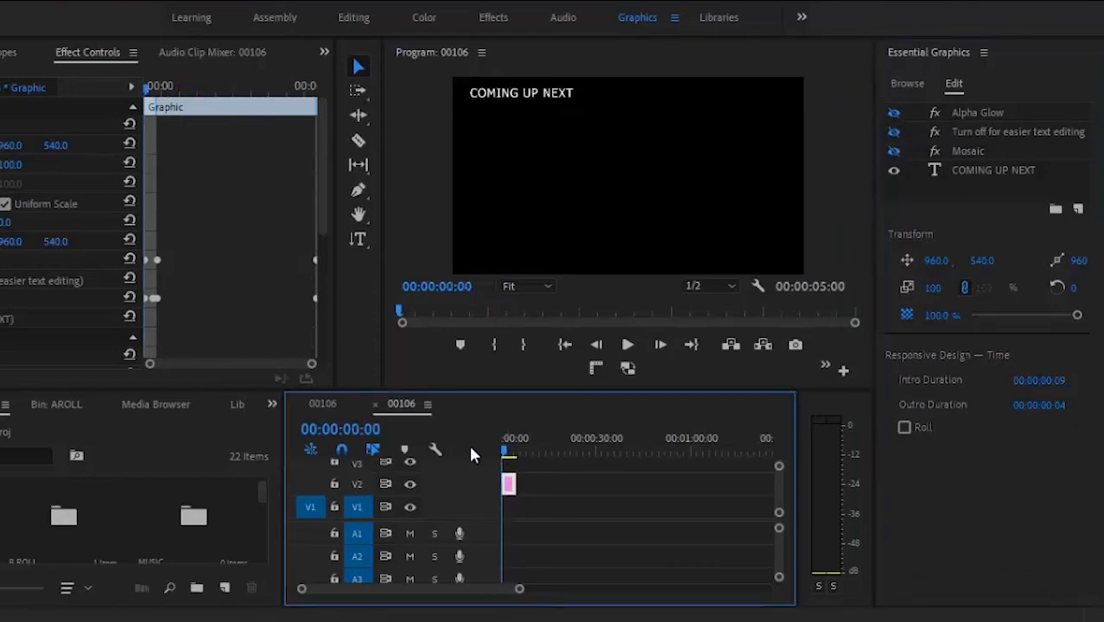
left_click(629, 345)
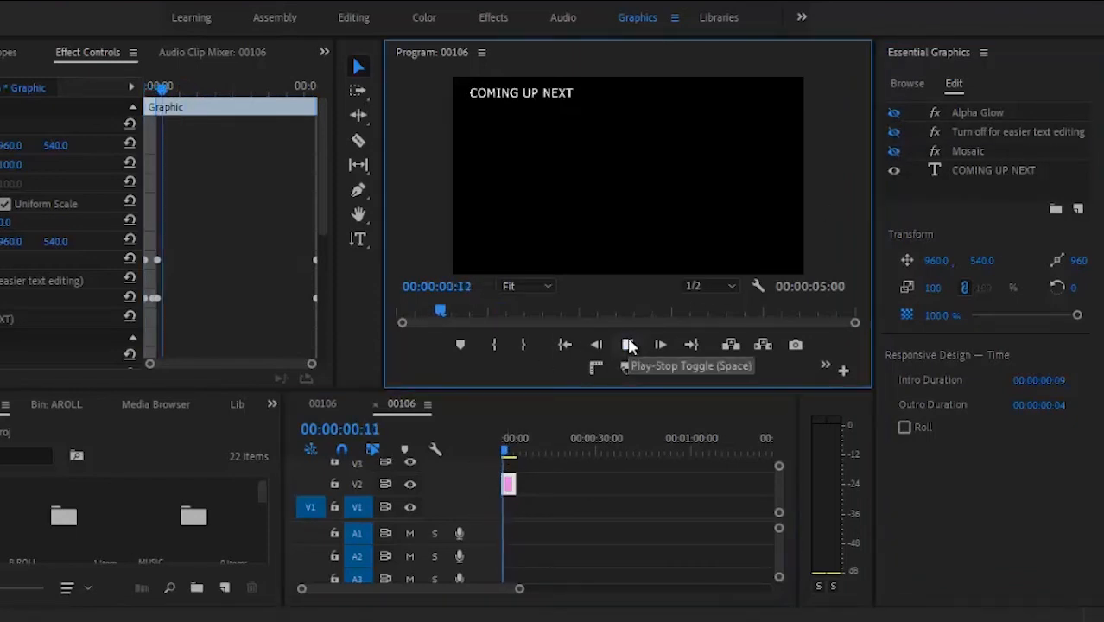
left_click(629, 345)
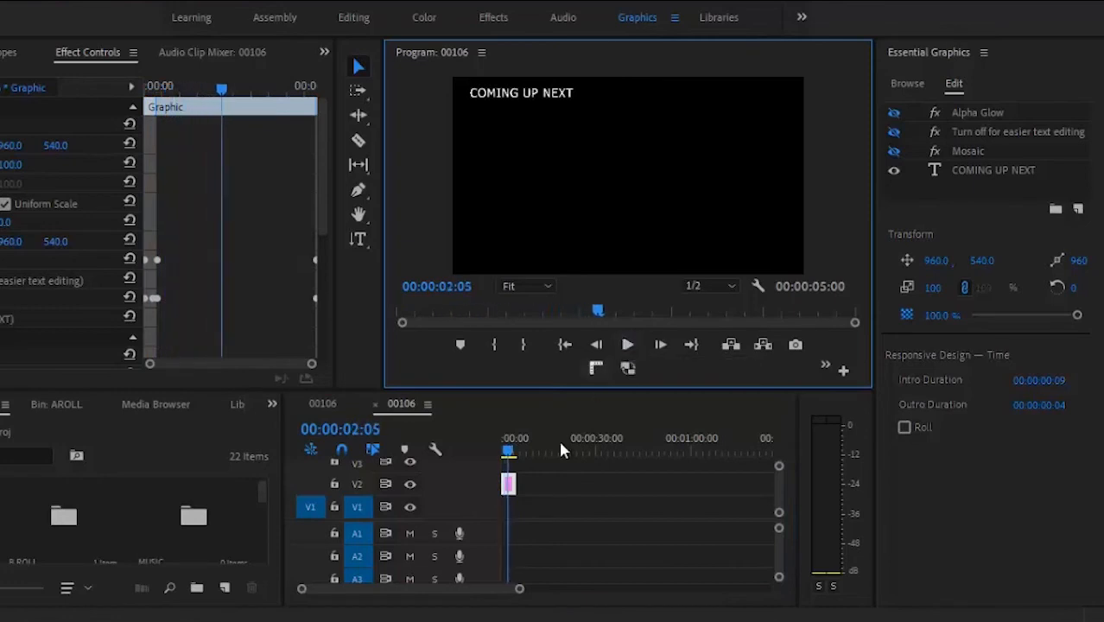
Step: Turn the effect layers back on, replay the styled title, and return to the template browser
left_click(894, 119)
left_click(894, 132)
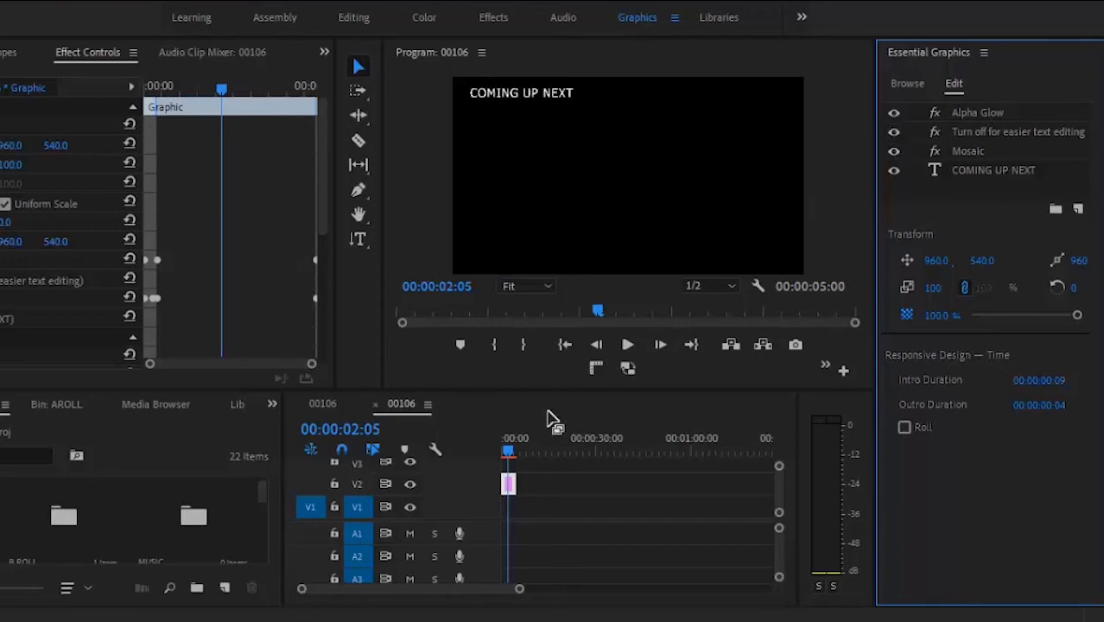
left_click_drag(507, 450, 483, 444)
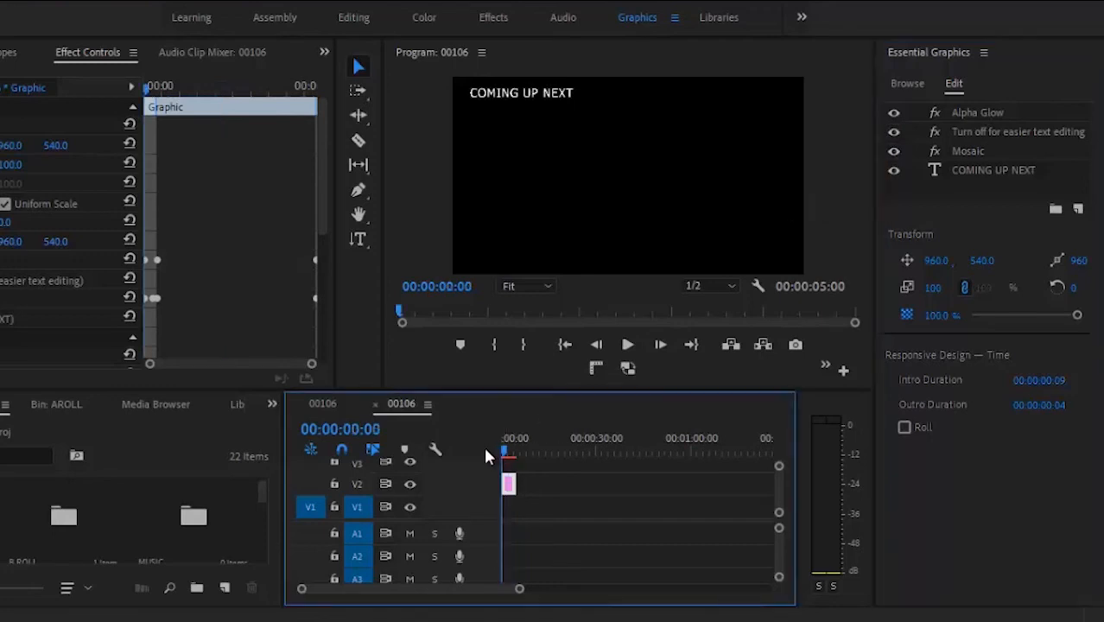
left_click(626, 346)
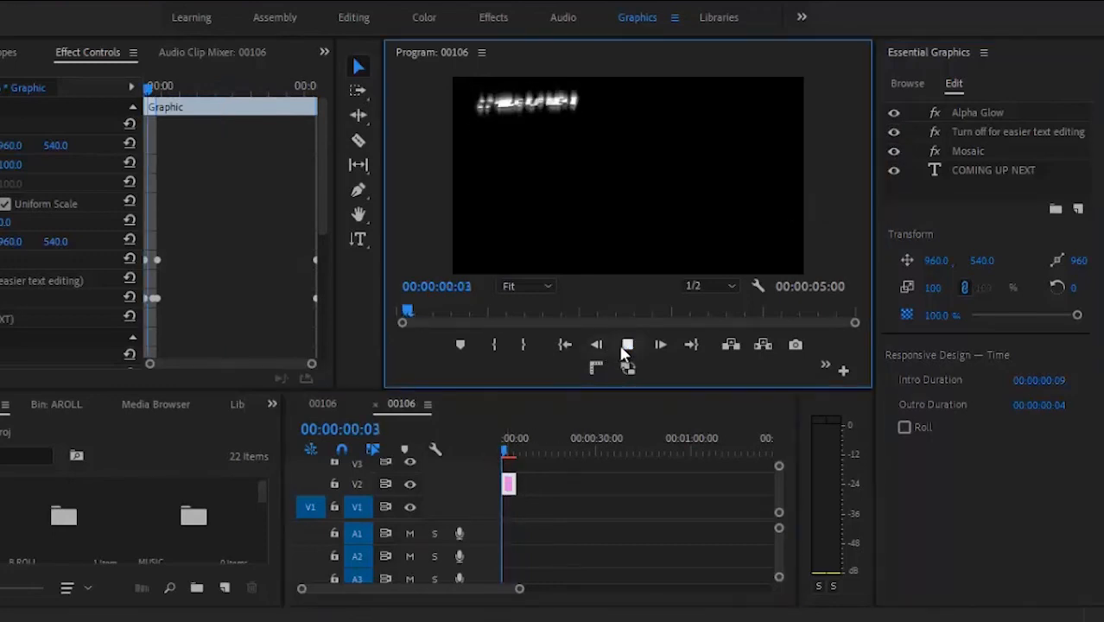
left_click(626, 347)
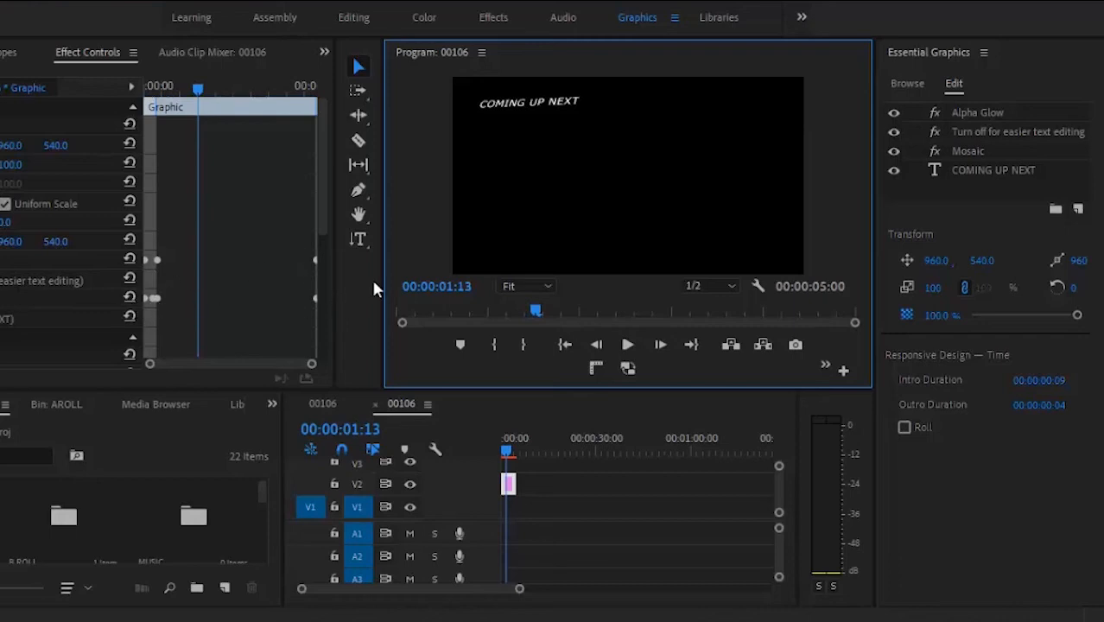
left_click(913, 80)
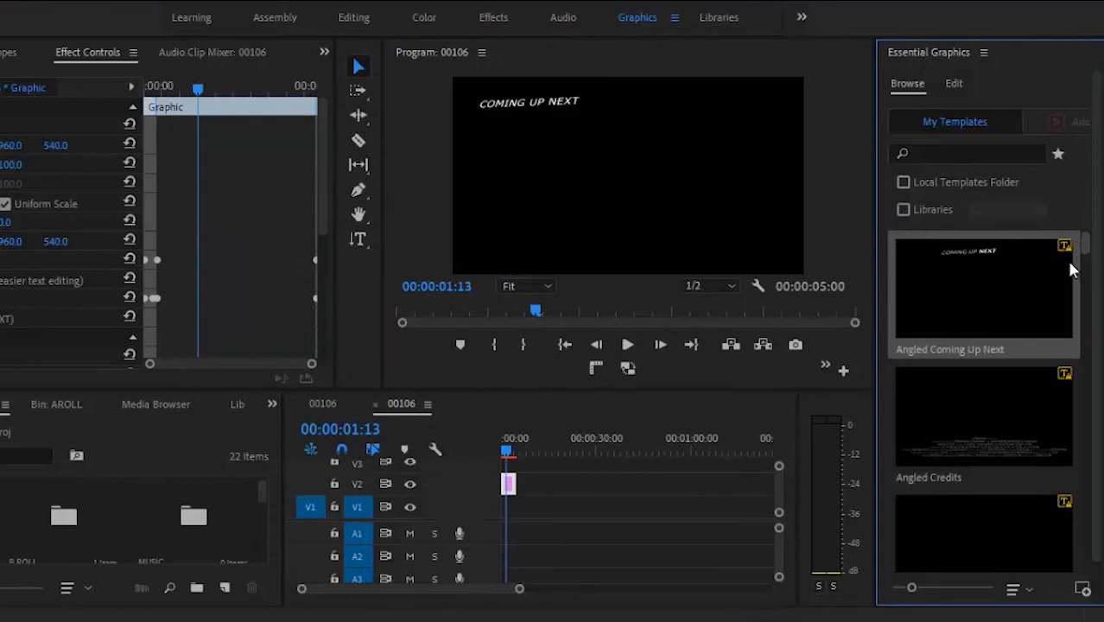
mouse_move(987, 419)
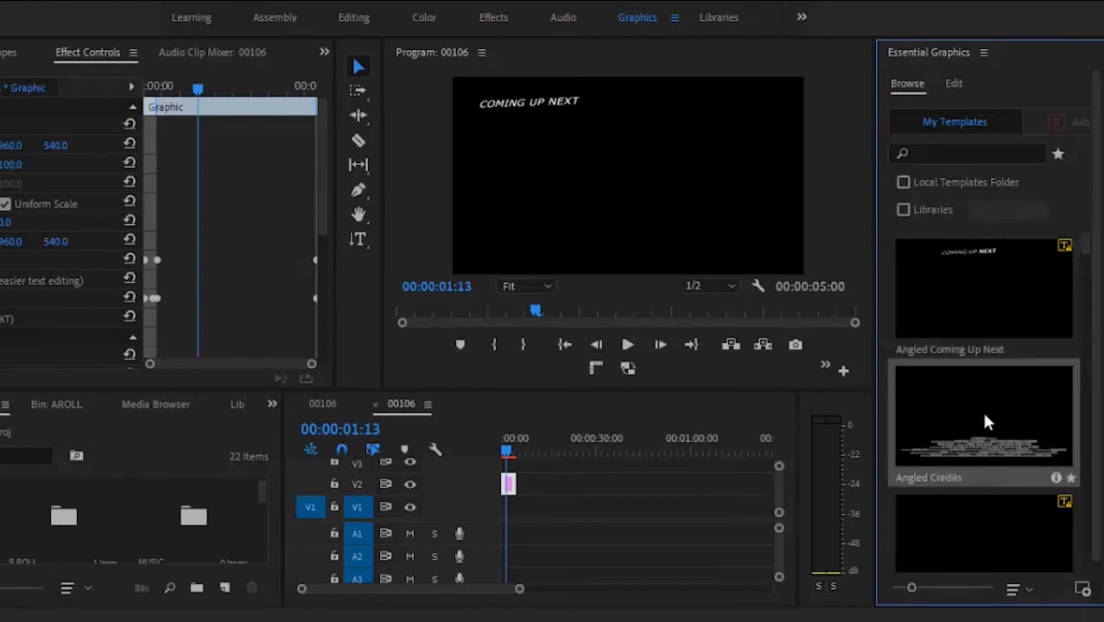
Step: Drag Angled Credits, Basic Lower Third, Angled Slate and Film Slate templates onto track V2
left_click_drag(984, 415, 608, 483)
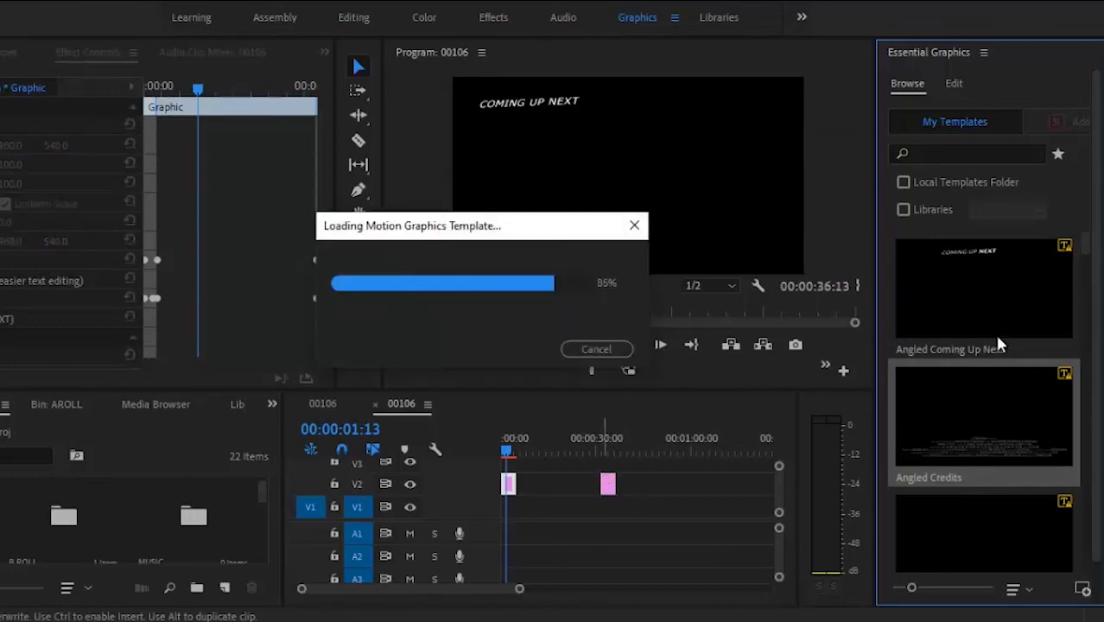
left_click_drag(1086, 242, 1086, 285)
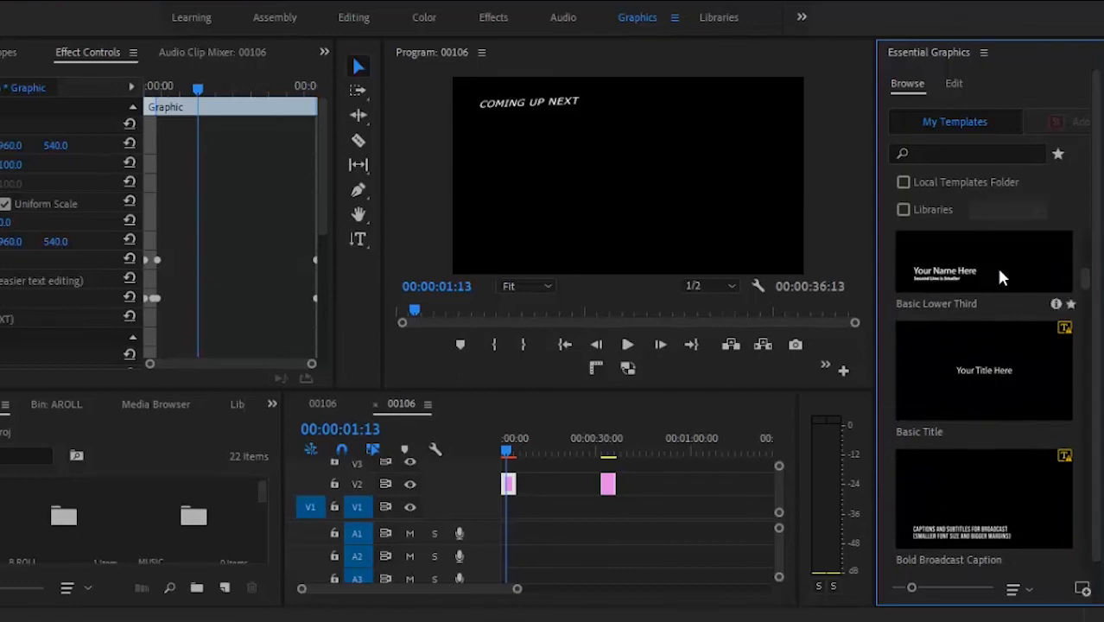
left_click_drag(1002, 277, 599, 487)
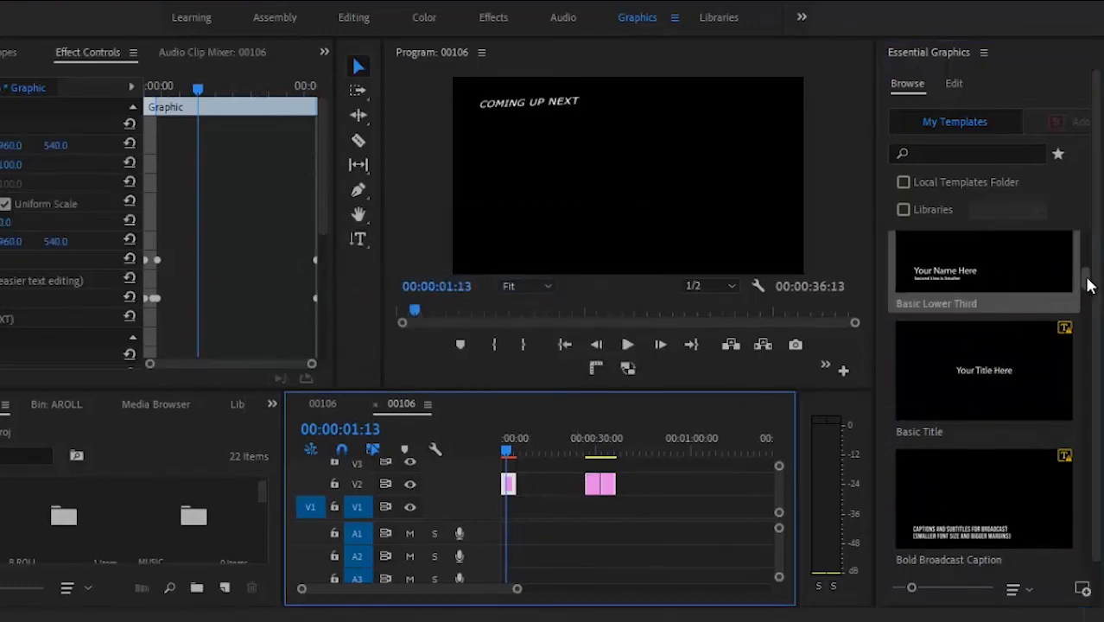
left_click_drag(1087, 281, 1090, 275)
scroll(1089, 273, "up", 3)
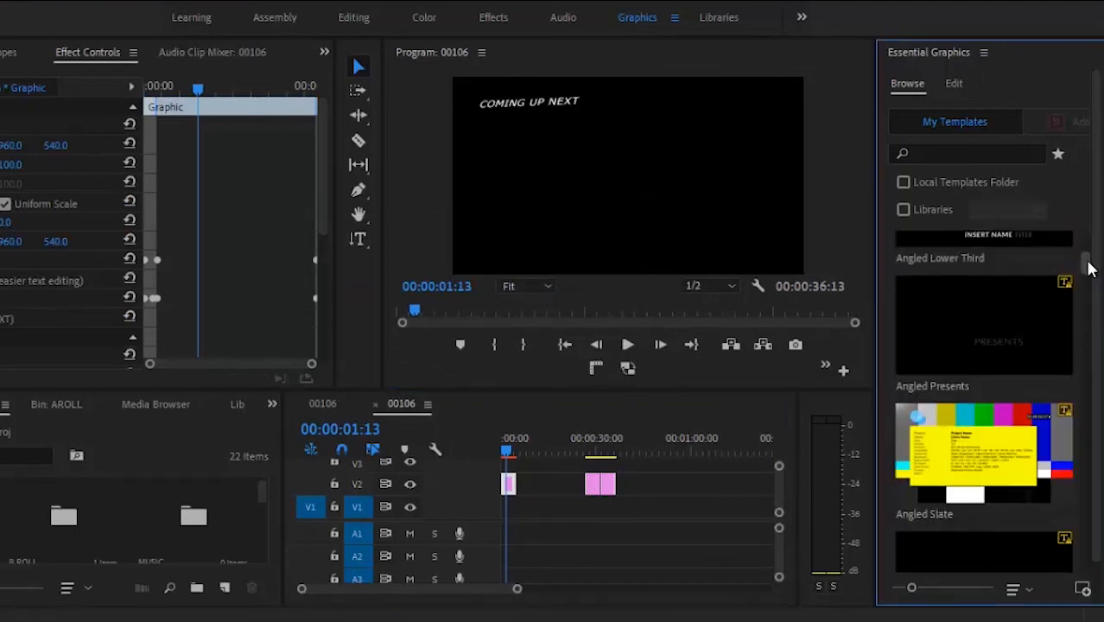
left_click_drag(1017, 437, 631, 490)
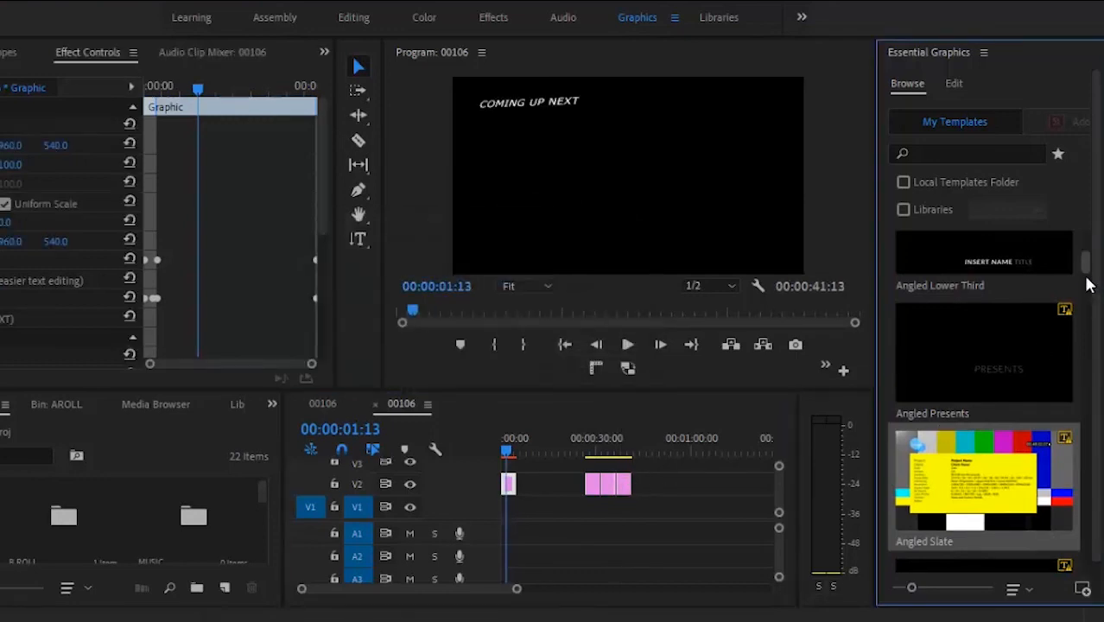
left_click_drag(1086, 266, 1077, 433)
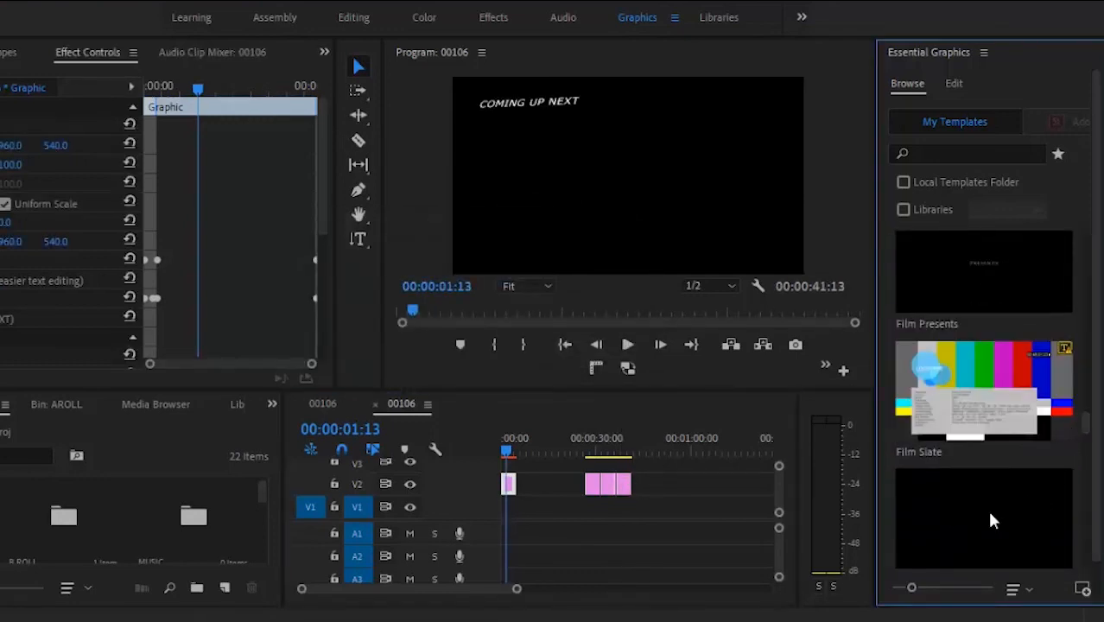
left_click_drag(987, 509, 522, 486)
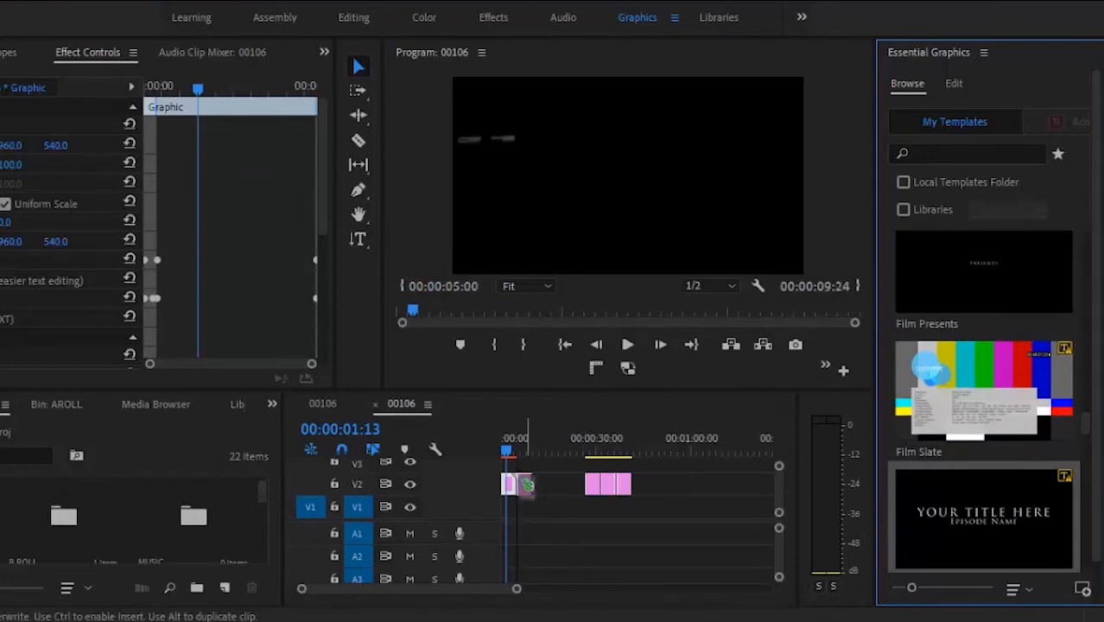
Step: Drop the Film Slate at the start of V2 and select it to show its layers
left_click(525, 447)
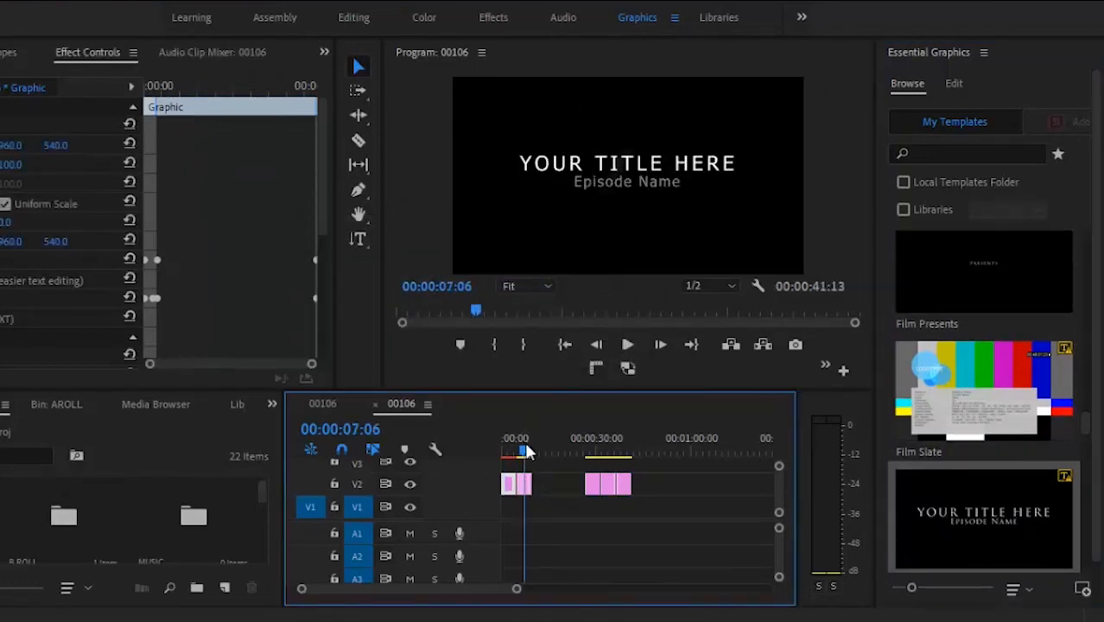
left_click(524, 485)
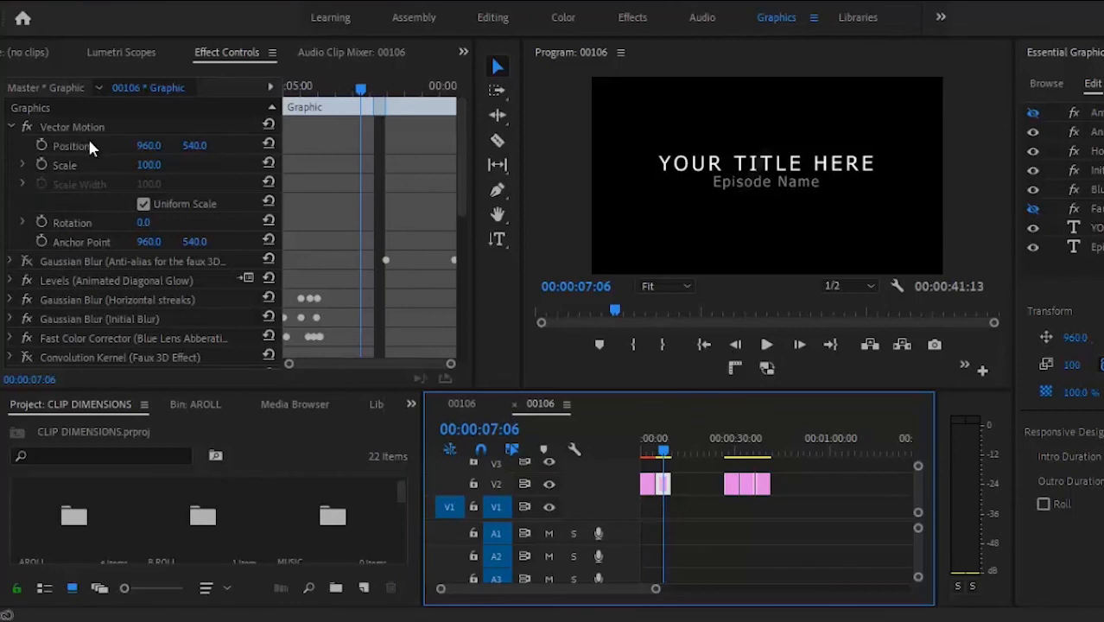
Step: Set the Film Slate's Vector Motion Position to 952, 555
left_click(89, 143)
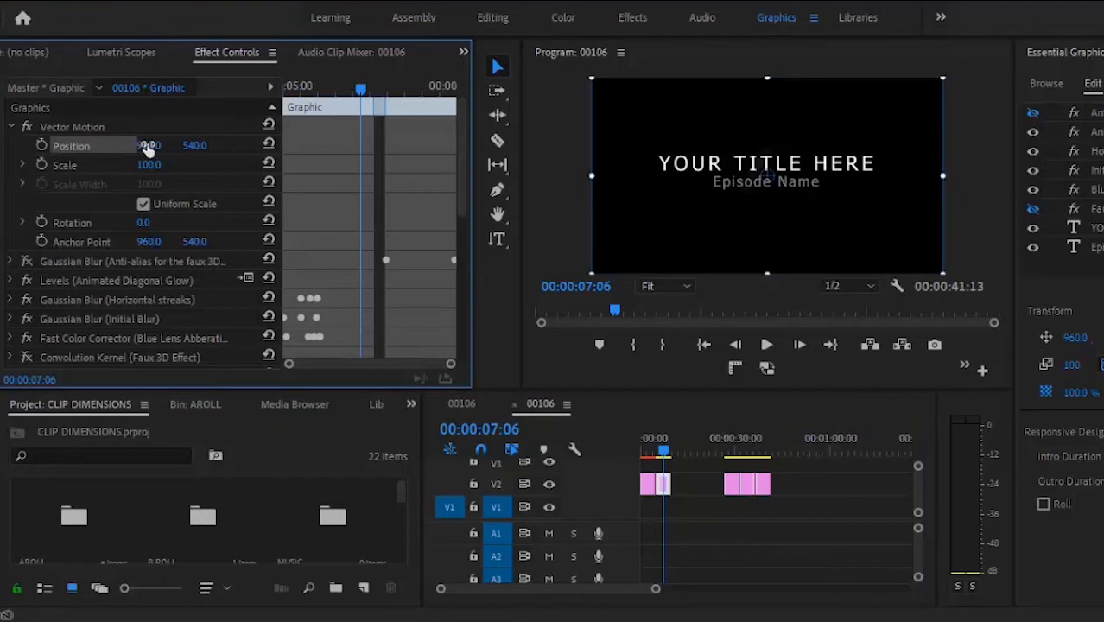
left_click_drag(148, 148, 78, 152)
left_click_drag(186, 148, 172, 169)
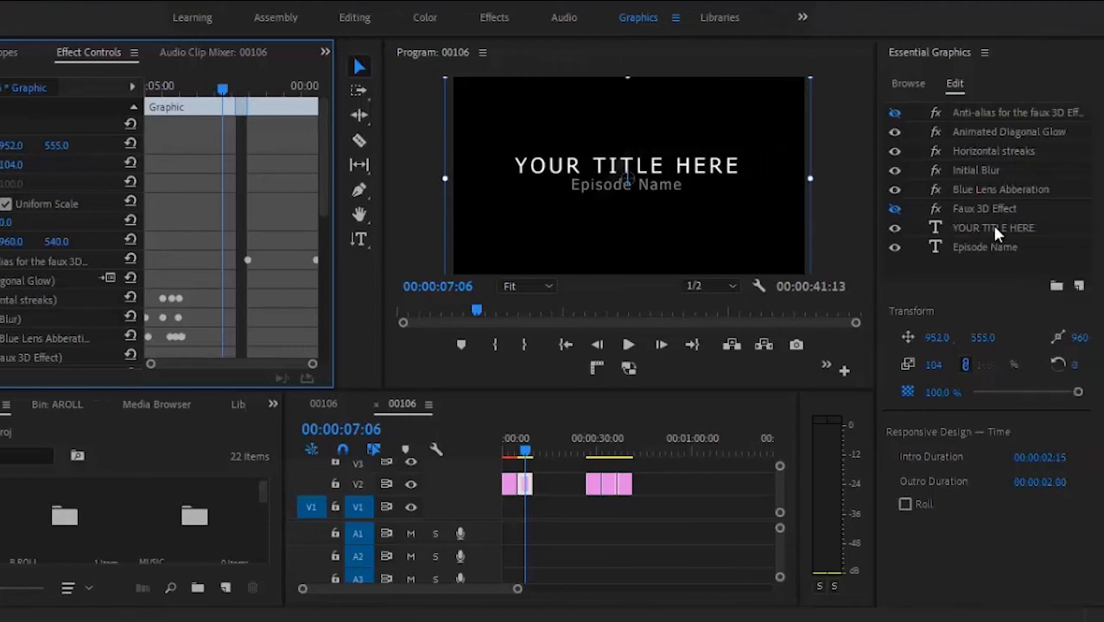
left_click(984, 231)
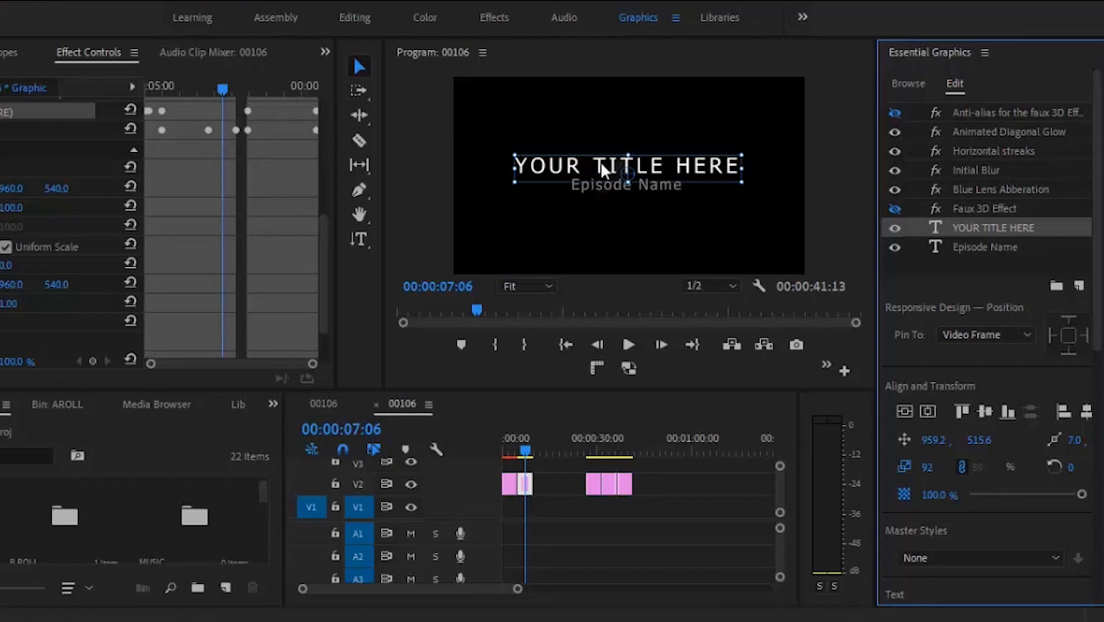
Step: Replace the YOUR TITLE HERE title text with 'JESUS IS KING' using the Type tool
left_click(359, 239)
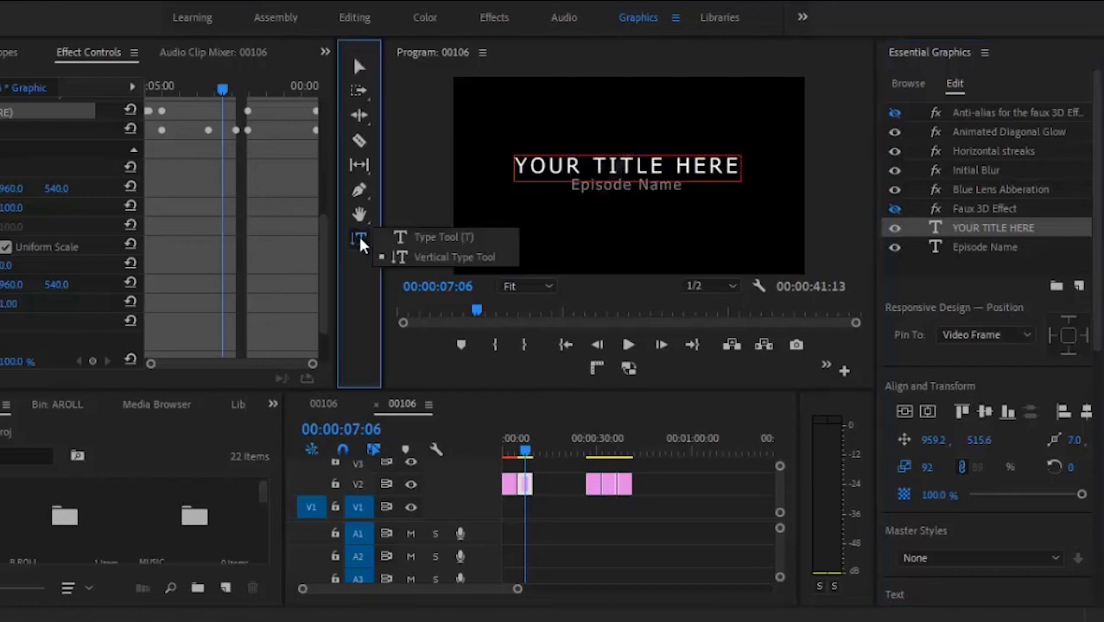
left_click(406, 239)
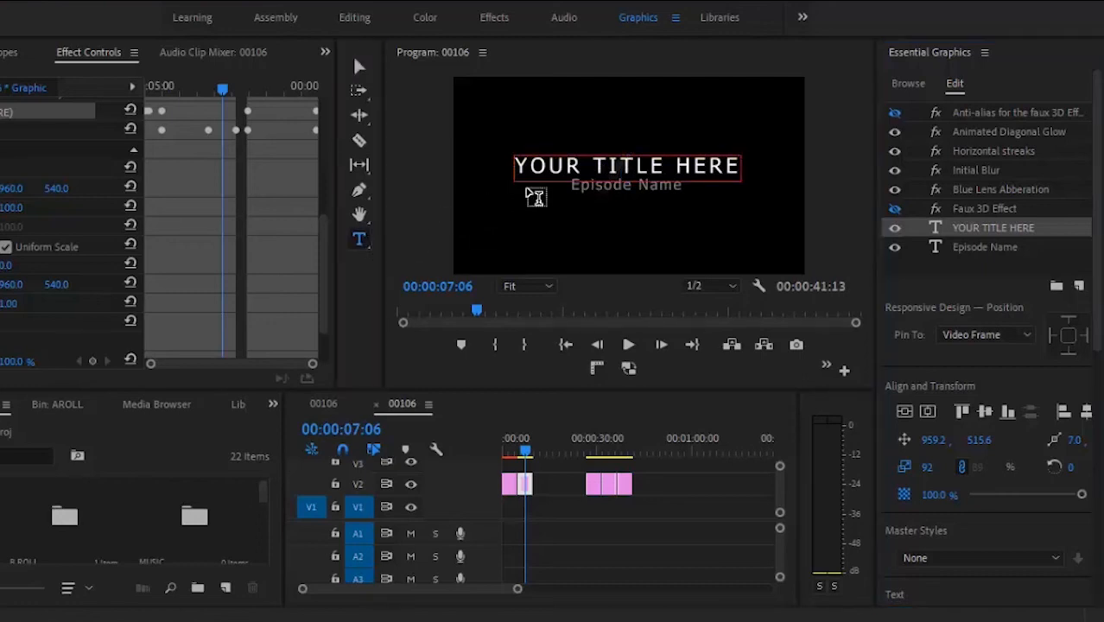
double_click(626, 165)
key("BackSpace")
key("BackSpace")
key("BackSpace")
key("BackSpace")
key("BackSpace")
key("BackSpace")
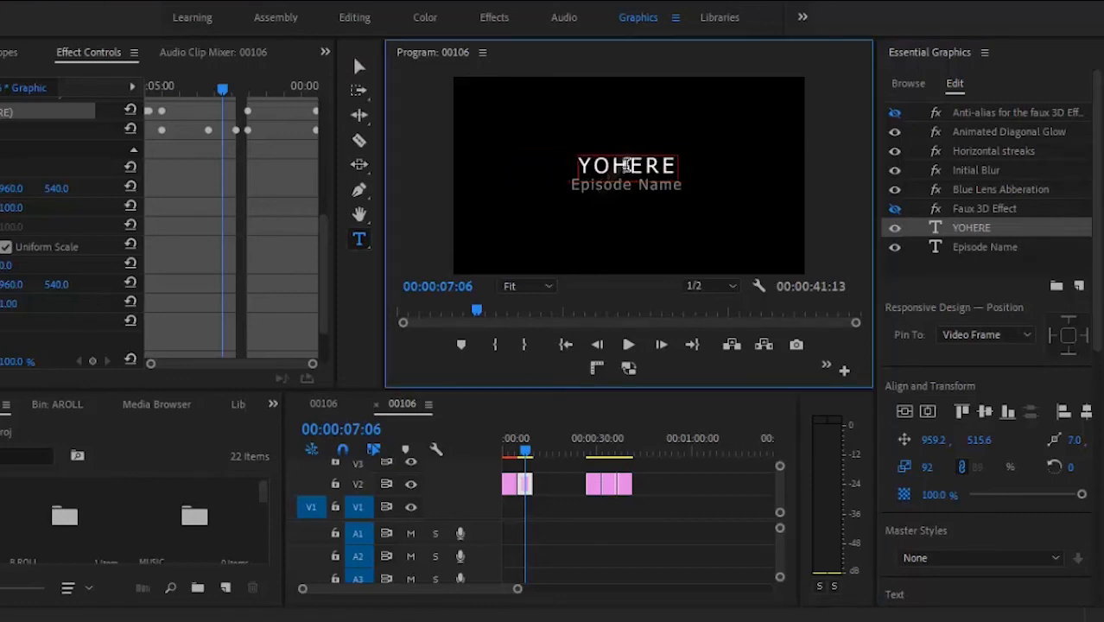
double_click(627, 165)
key("BackSpace")
type("JES")
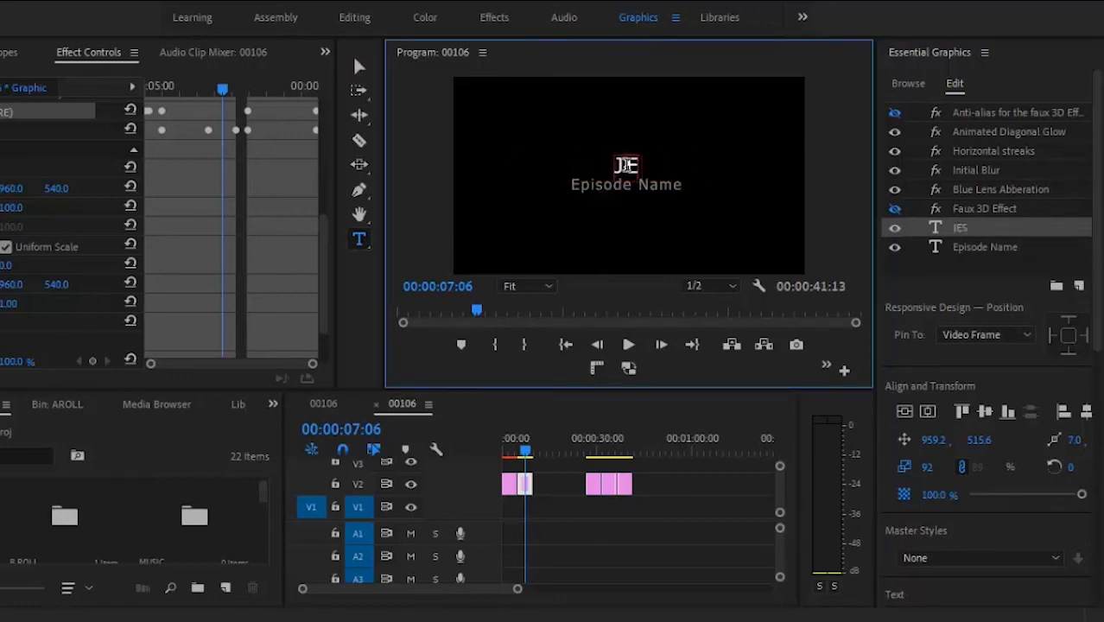
type("US IS")
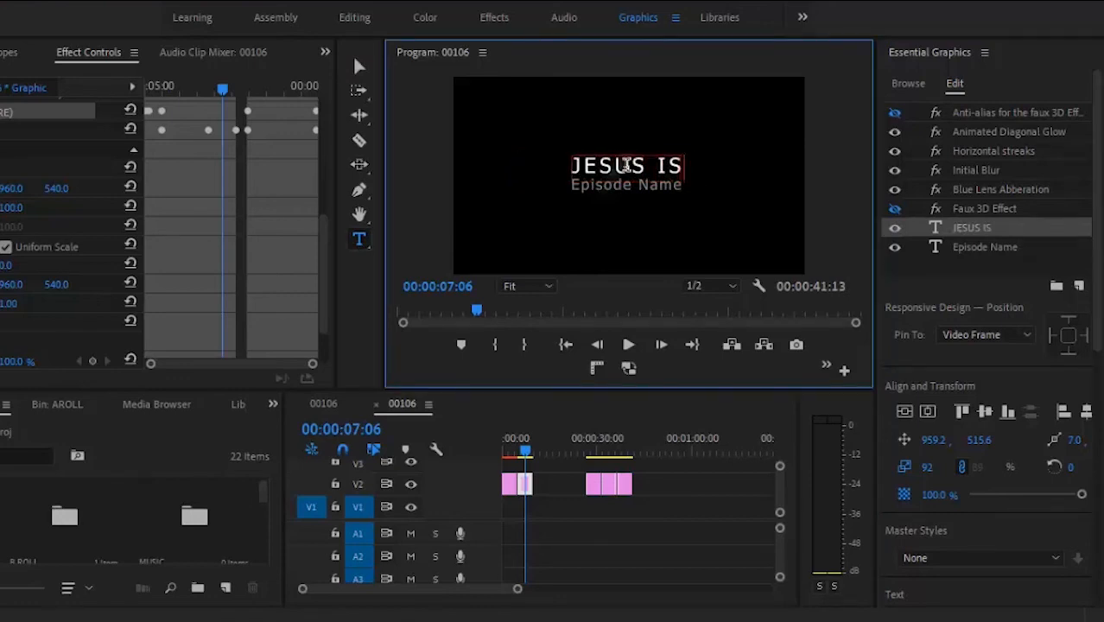
type(" KING")
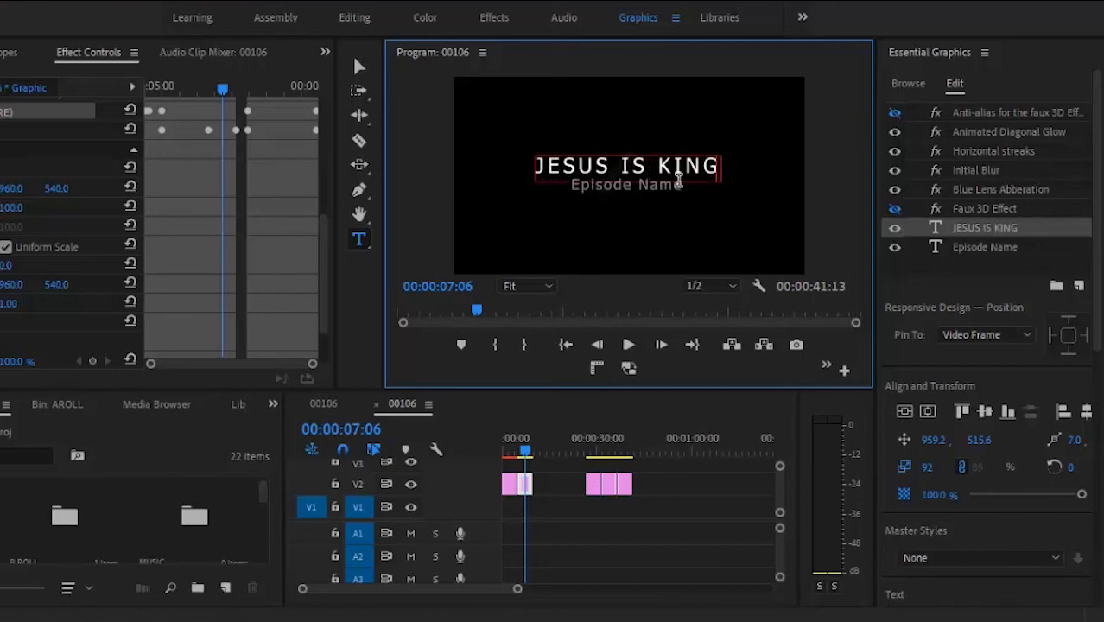
Step: Change the subtitle from 'Episode Name' to 'Episode ONE'
left_click(969, 249)
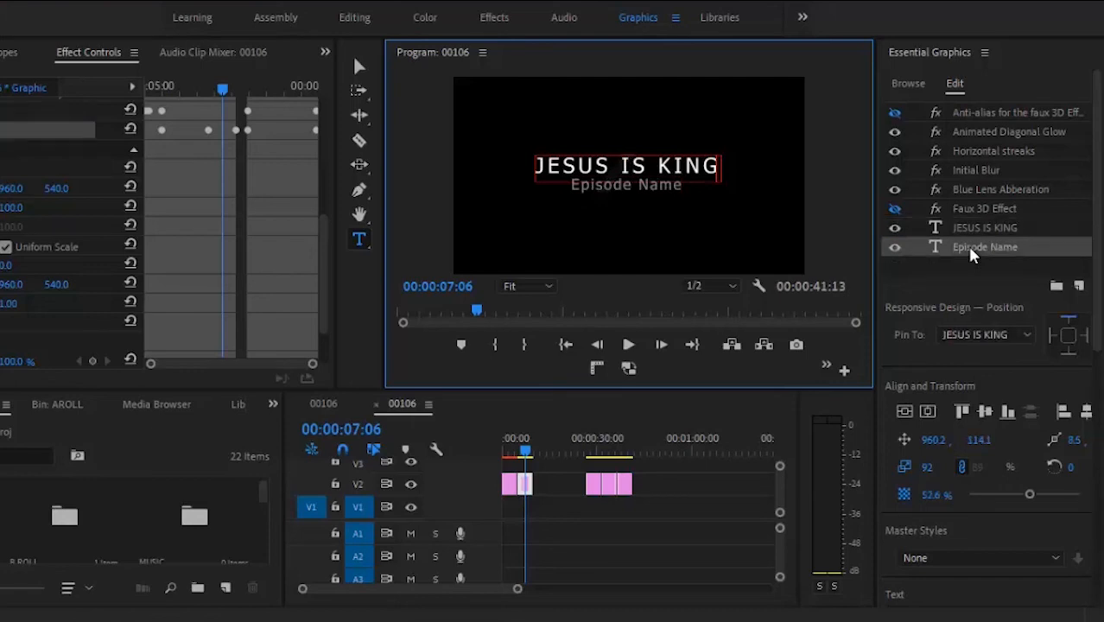
left_click(653, 187)
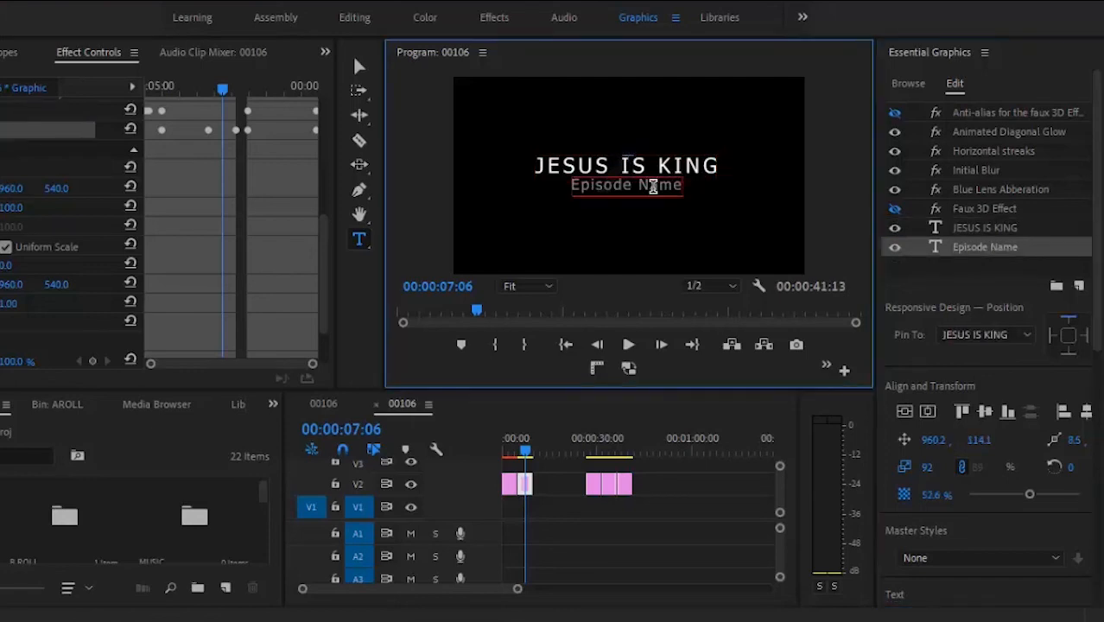
double_click(653, 187)
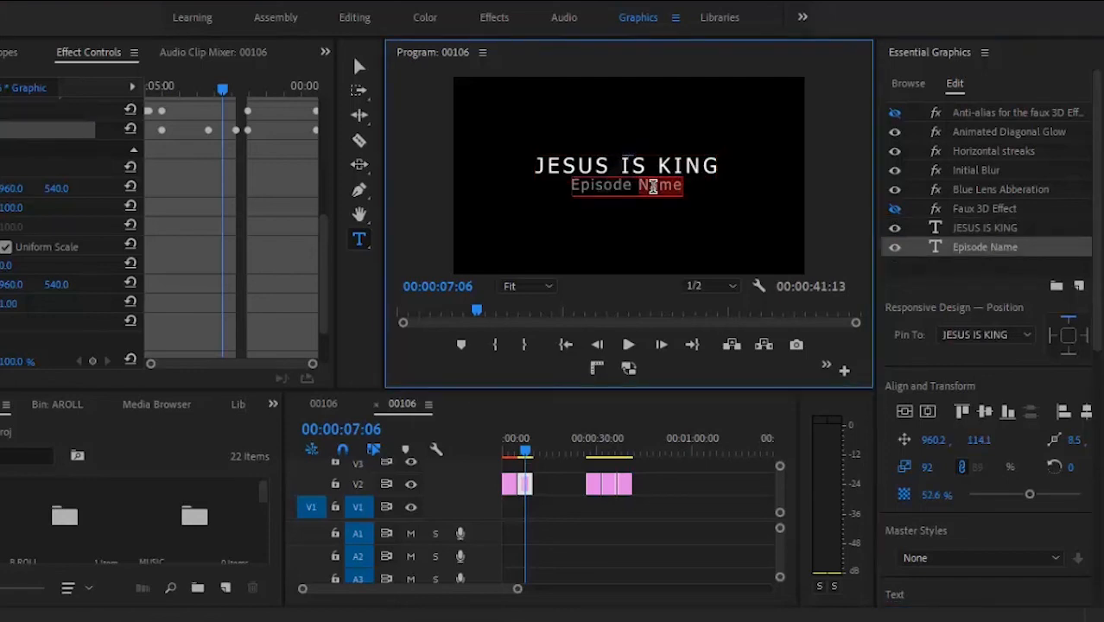
key("BackSpace")
type("ONE")
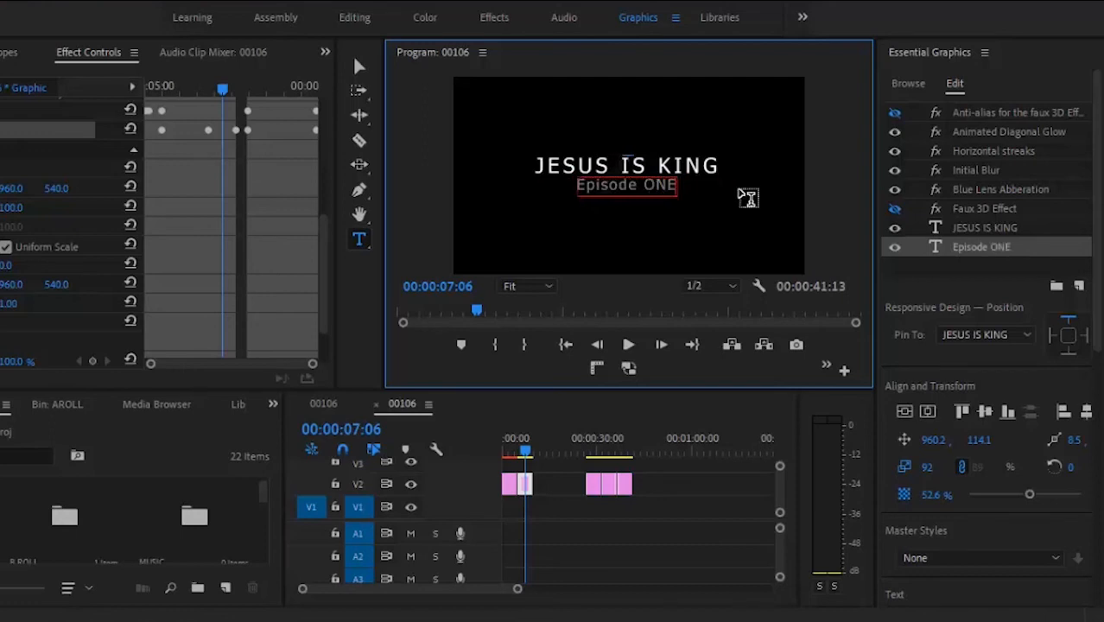
key("Escape")
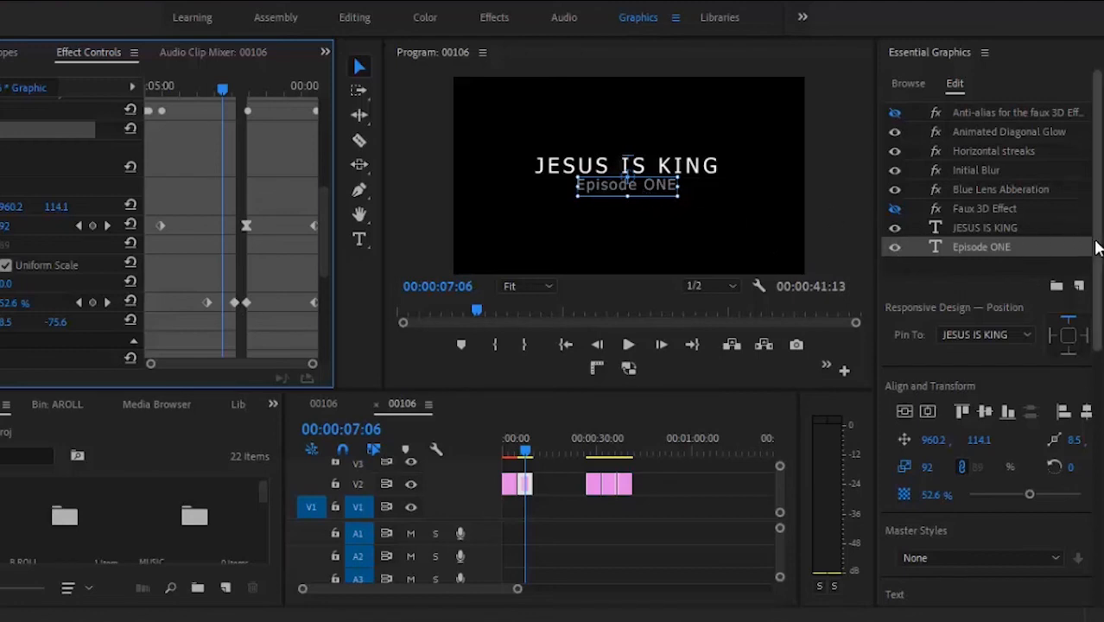
Step: Try the 60s Pop font on Episode ONE, undo it, and review the subtitle's Shadow settings
left_click_drag(1098, 249, 1097, 381)
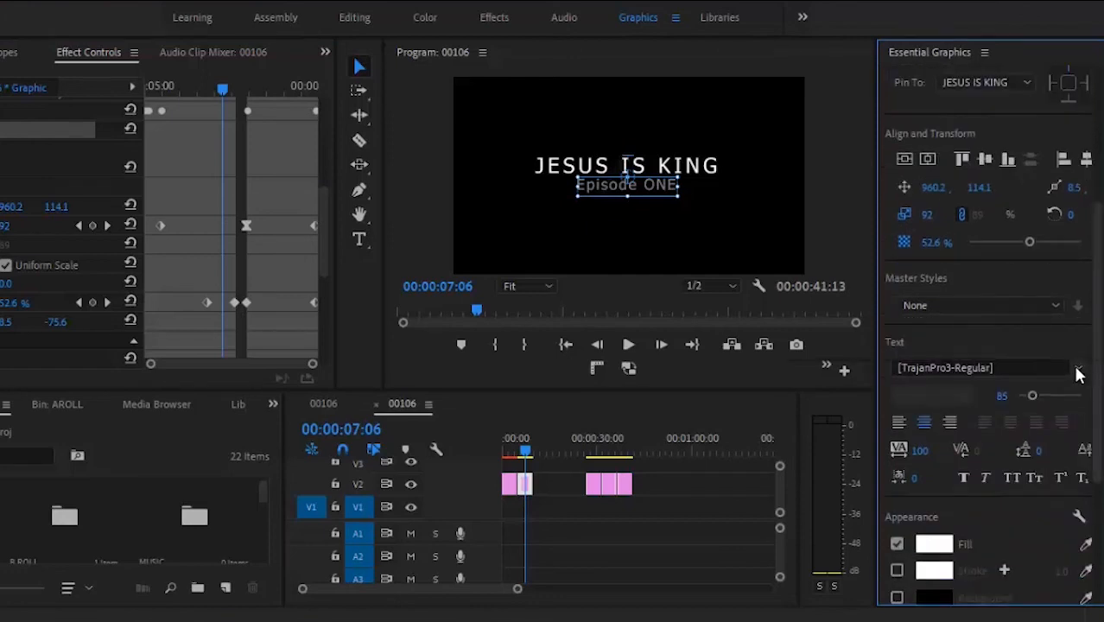
left_click(1076, 372)
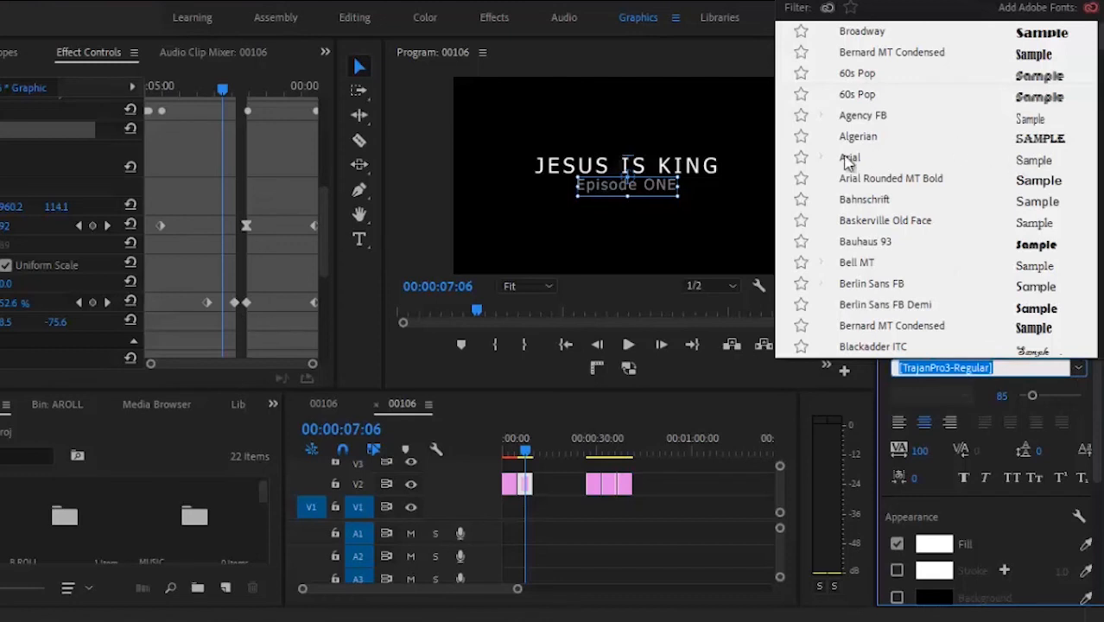
left_click(864, 98)
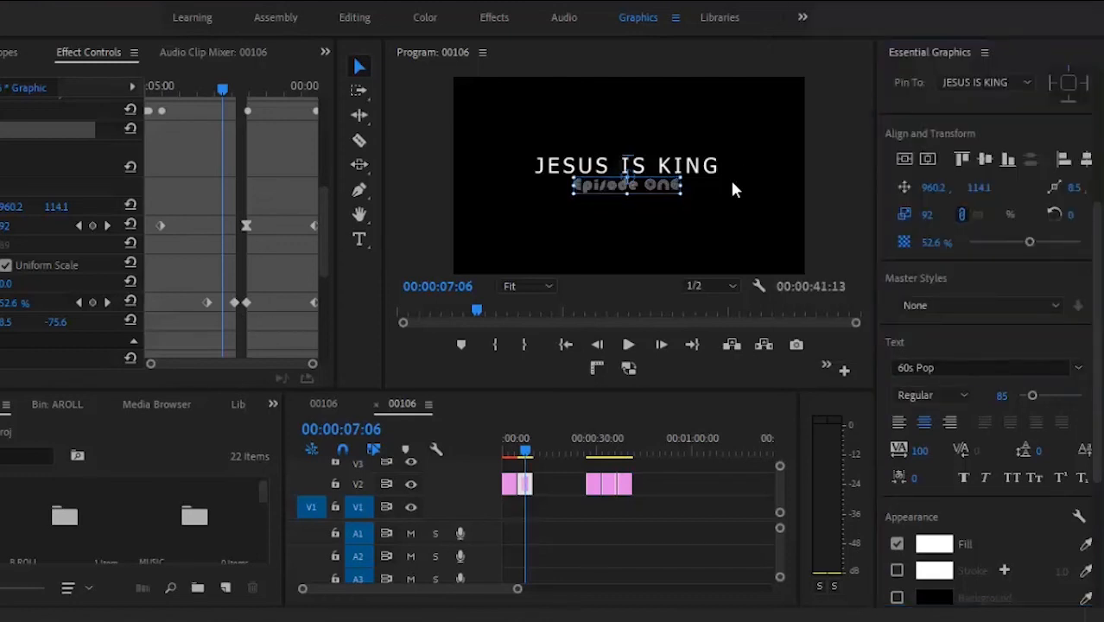
left_click(723, 211)
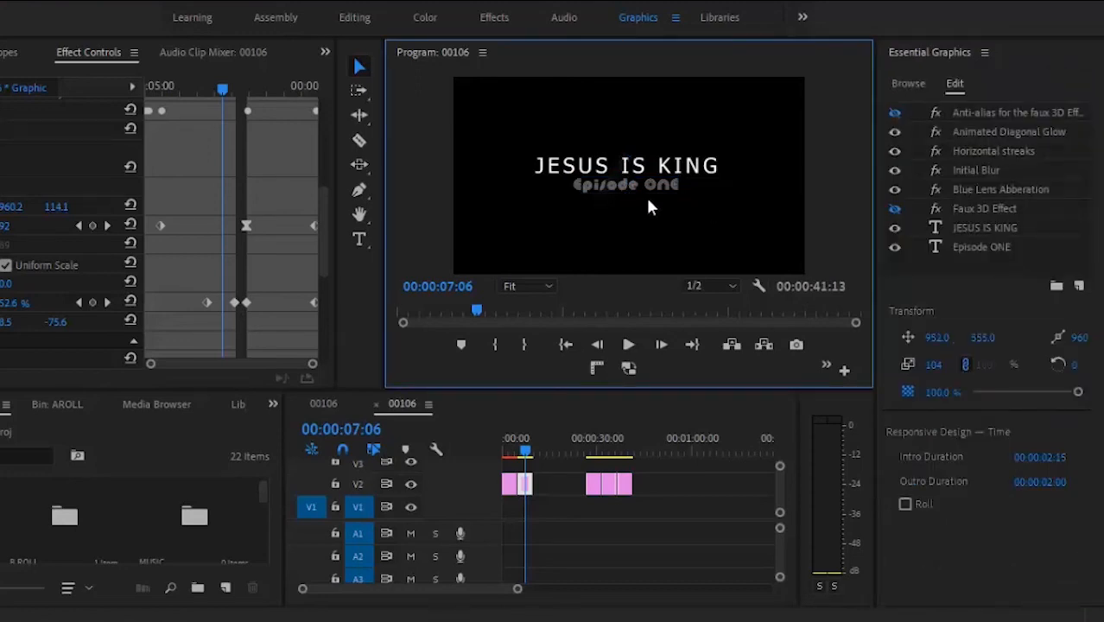
key("ctrl+z")
left_click(645, 183)
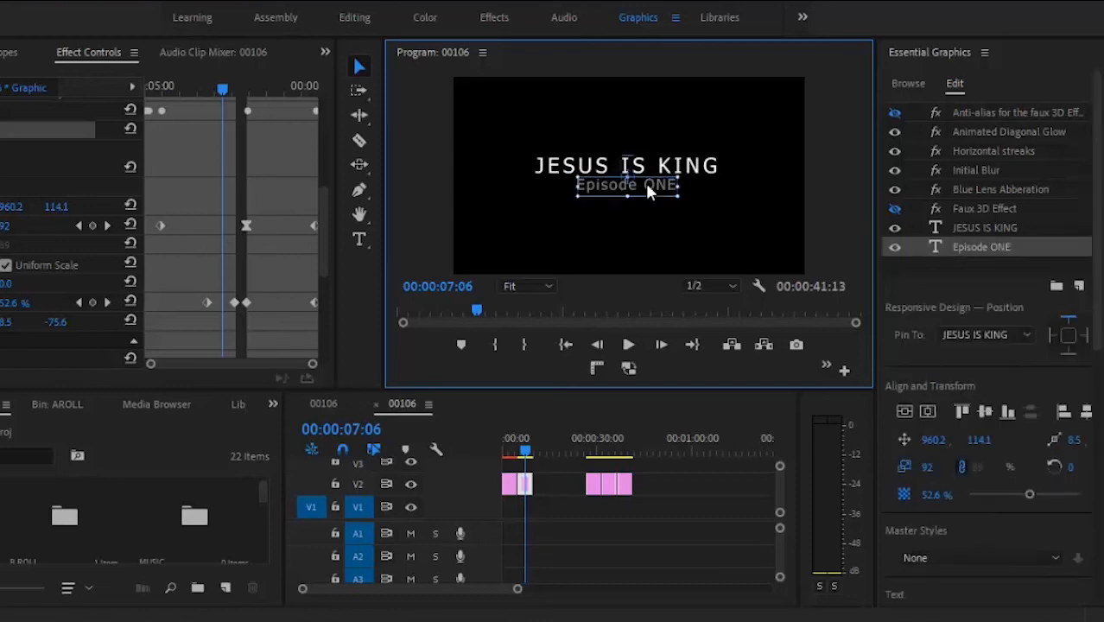
left_click_drag(1097, 308, 1091, 513)
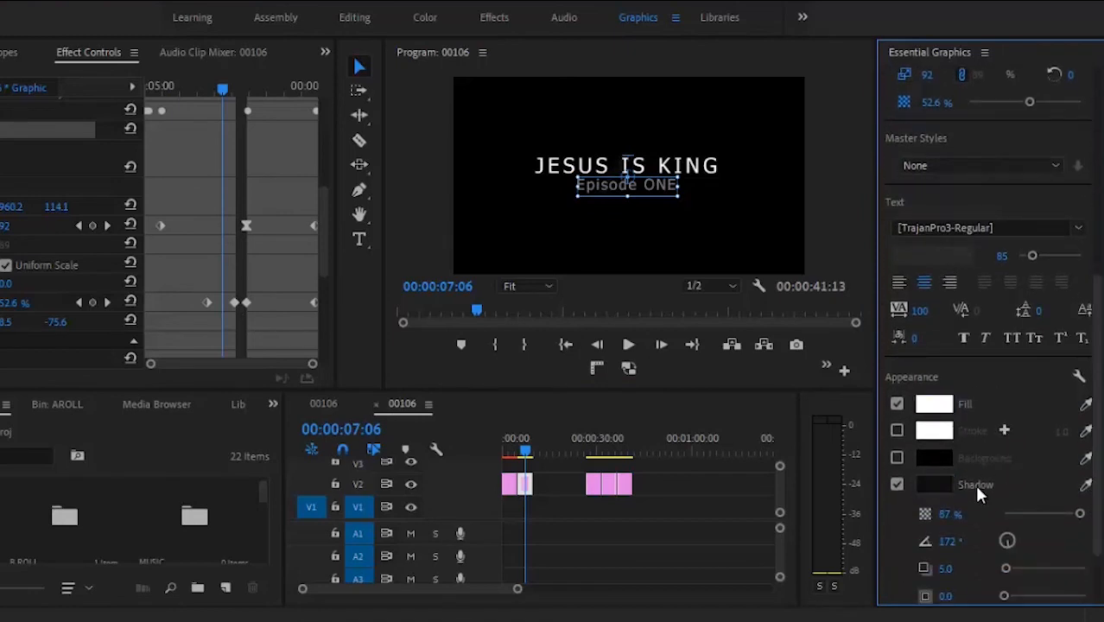
scroll(1094, 518, "down", 2)
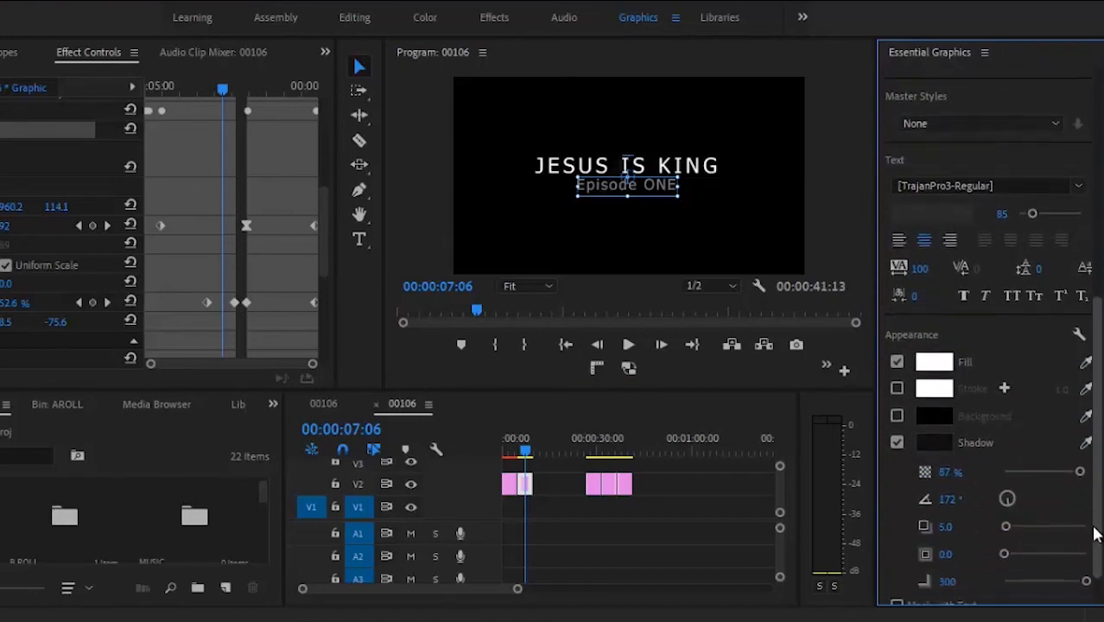
left_click_drag(1093, 487, 1098, 335)
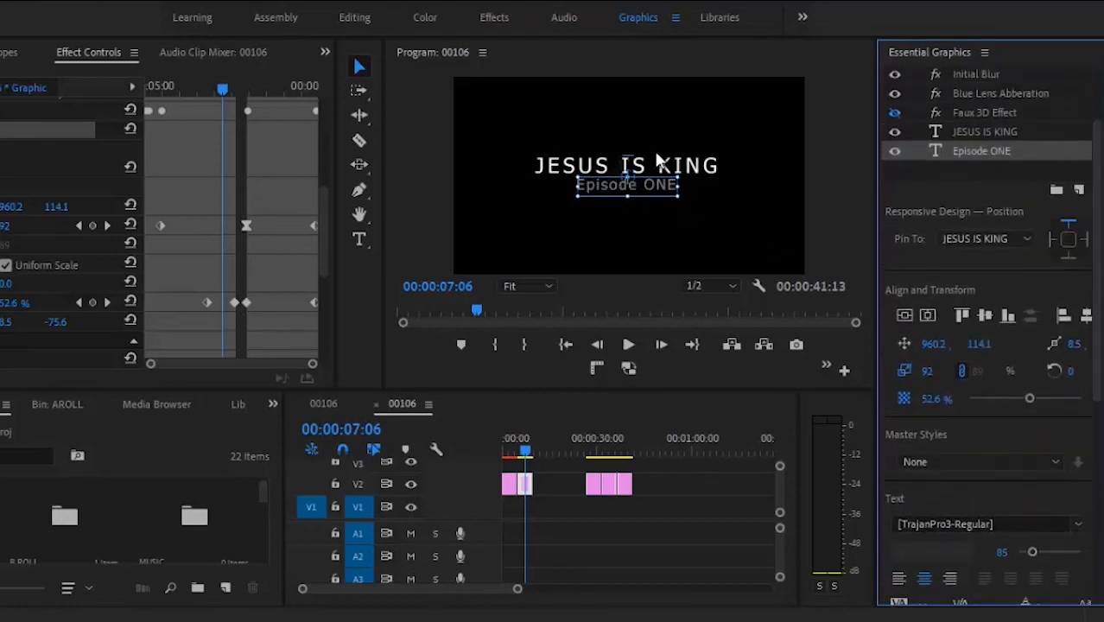
Step: Replace the lower third's Your Name Here placeholder with the person's name in capitals
left_click(594, 438)
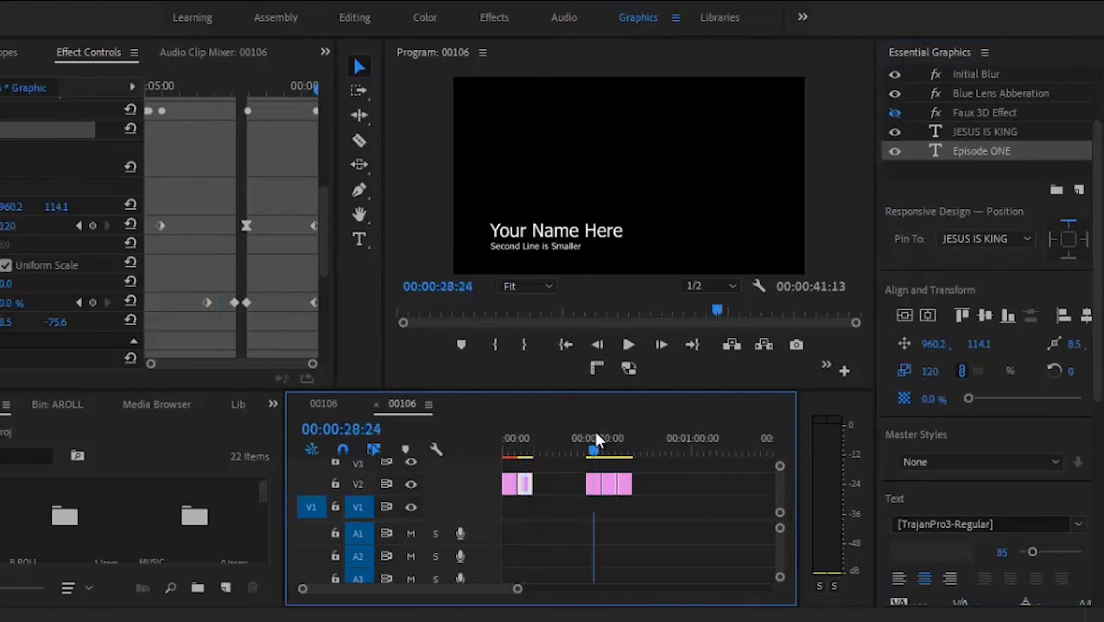
left_click(598, 487)
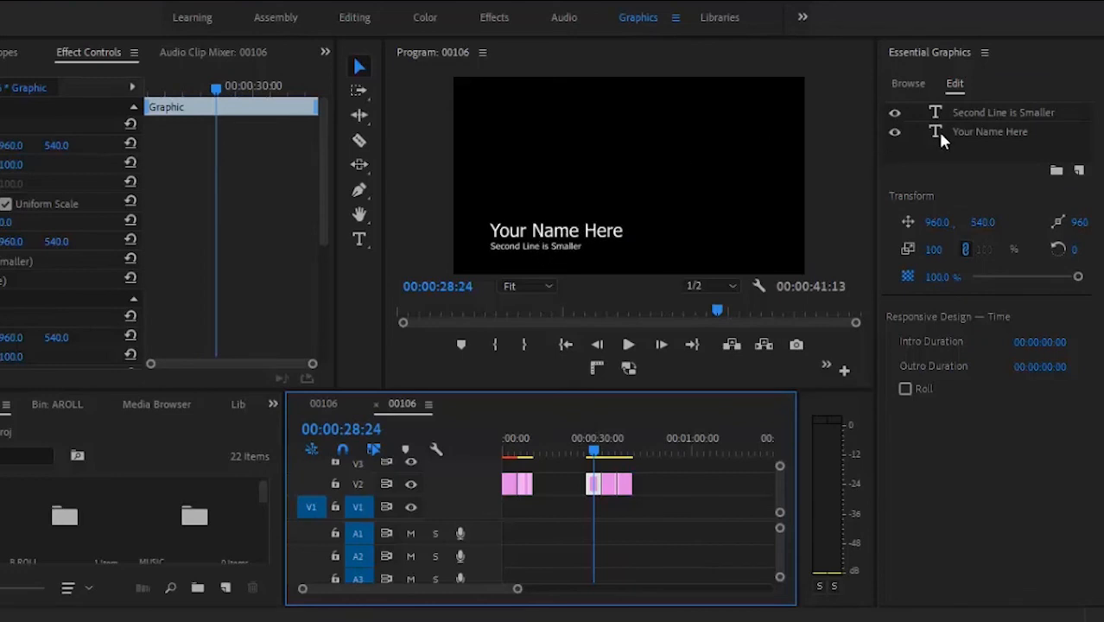
left_click(567, 223)
left_click(360, 240)
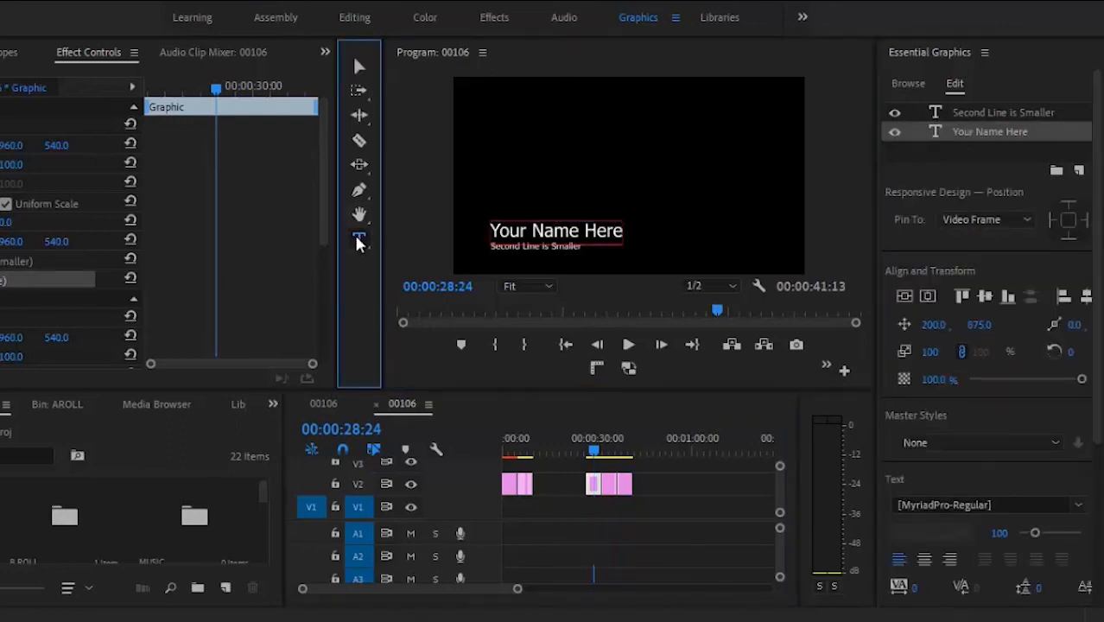
double_click(537, 229)
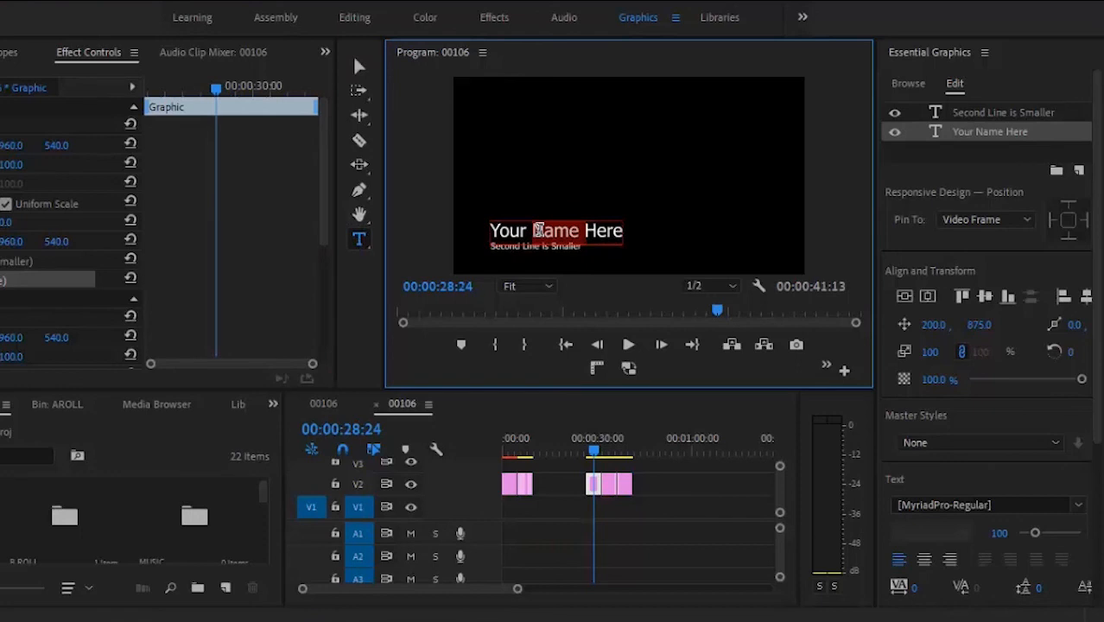
key("BackSpace")
key("BackSpace")
key("BackSpace")
key("BackSpace")
key("BackSpace")
key("BackSpace")
key("Delete")
key("Delete")
key("Delete")
key("Delete")
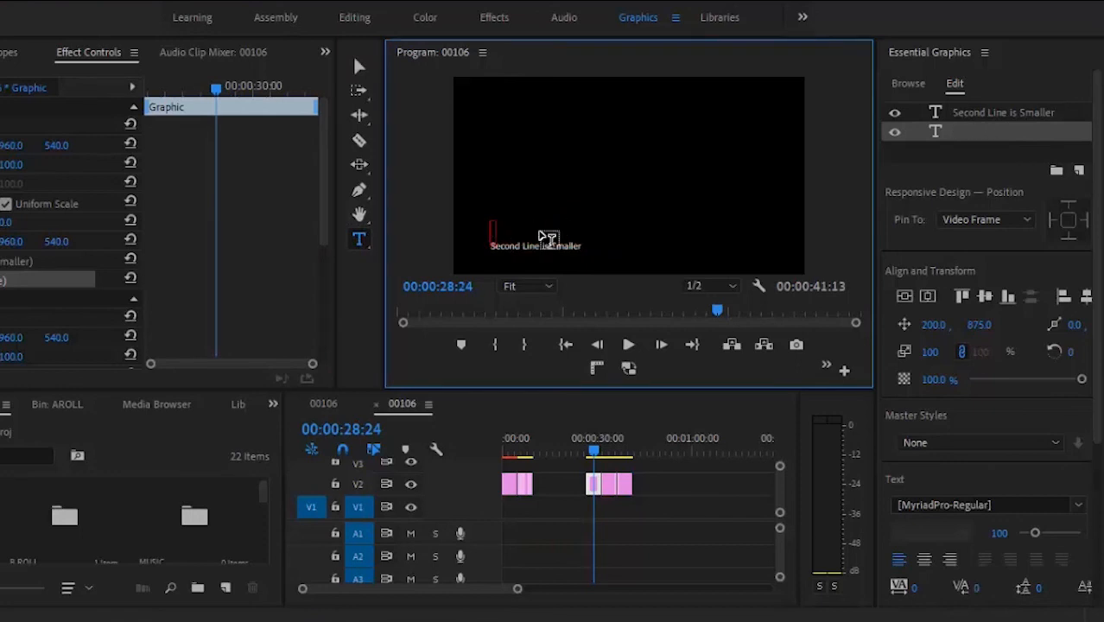
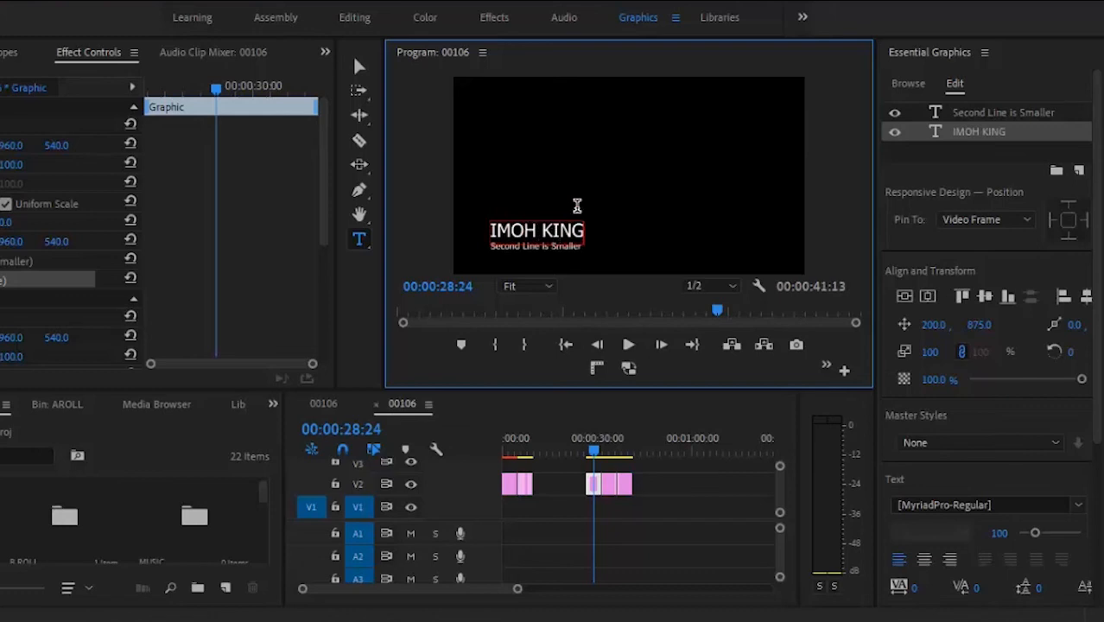
Step: Replace the smaller second line with 'PRODUCER/DIRECTOR'
left_click(964, 115)
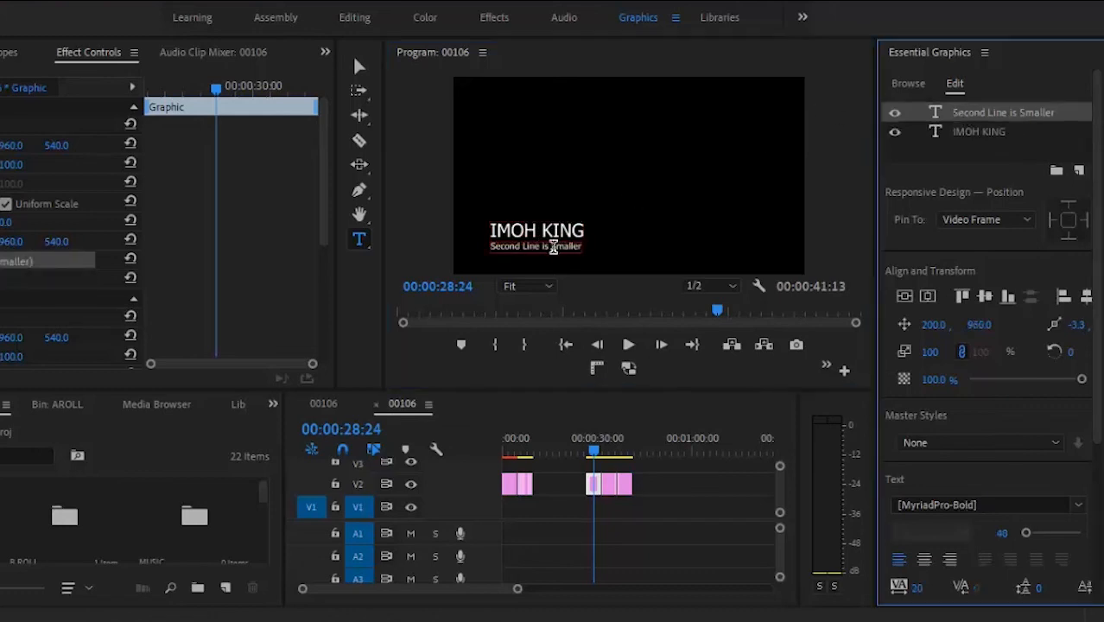
triple_click(554, 248)
key("BackSpace")
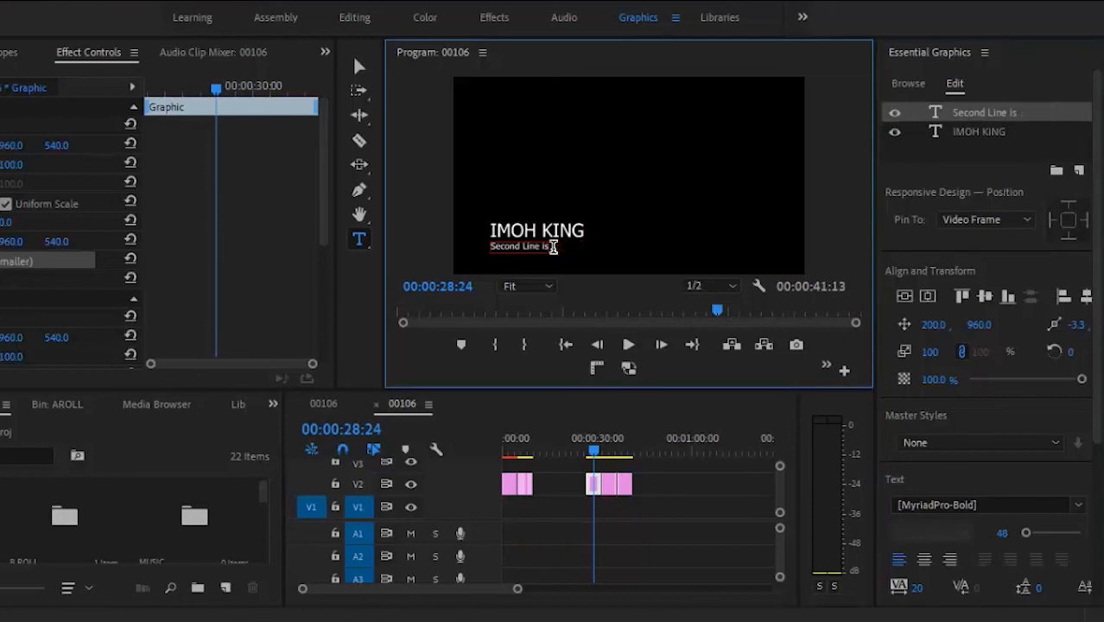
key("BackSpace")
key("BackSpace")
key("BackSpace")
key("BackSpace")
key("BackSpace")
key("BackSpace")
key("BackSpace")
key("BackSpace")
key("BackSpace")
key("BackSpace")
key("BackSpace")
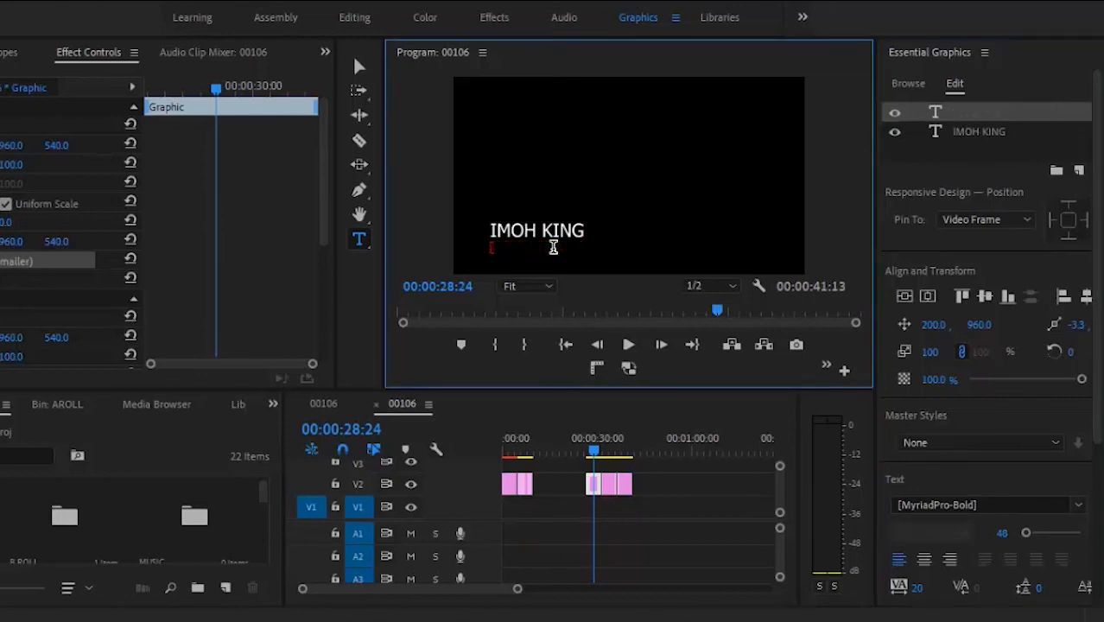
type("PRODUCER/DIRECTOR")
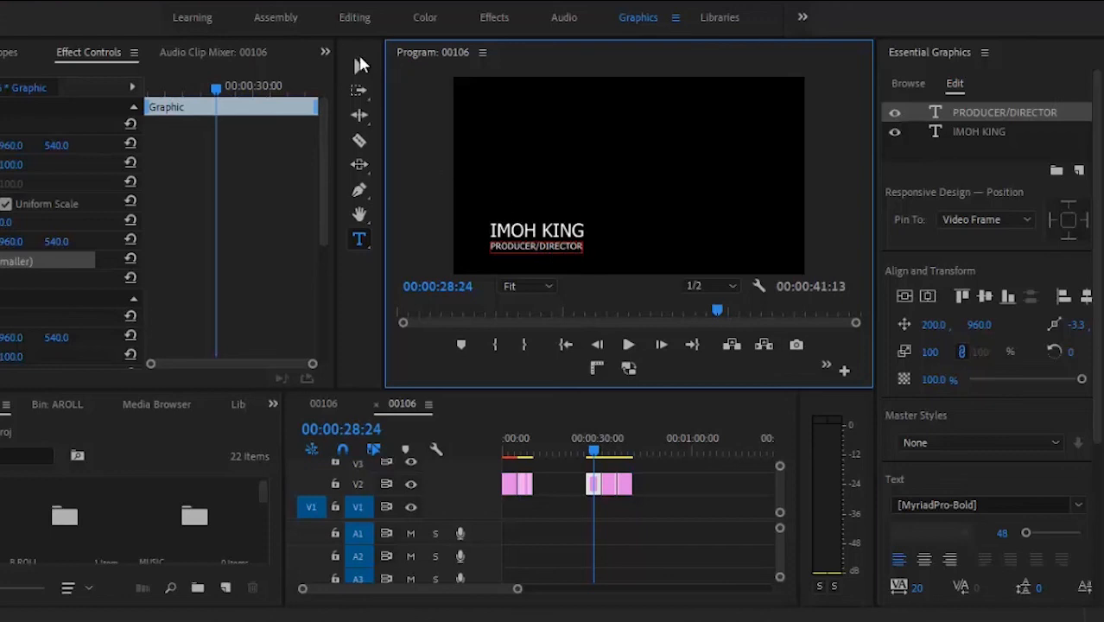
Step: Return to the Selection tool and select the credits graphic clip
left_click(356, 63)
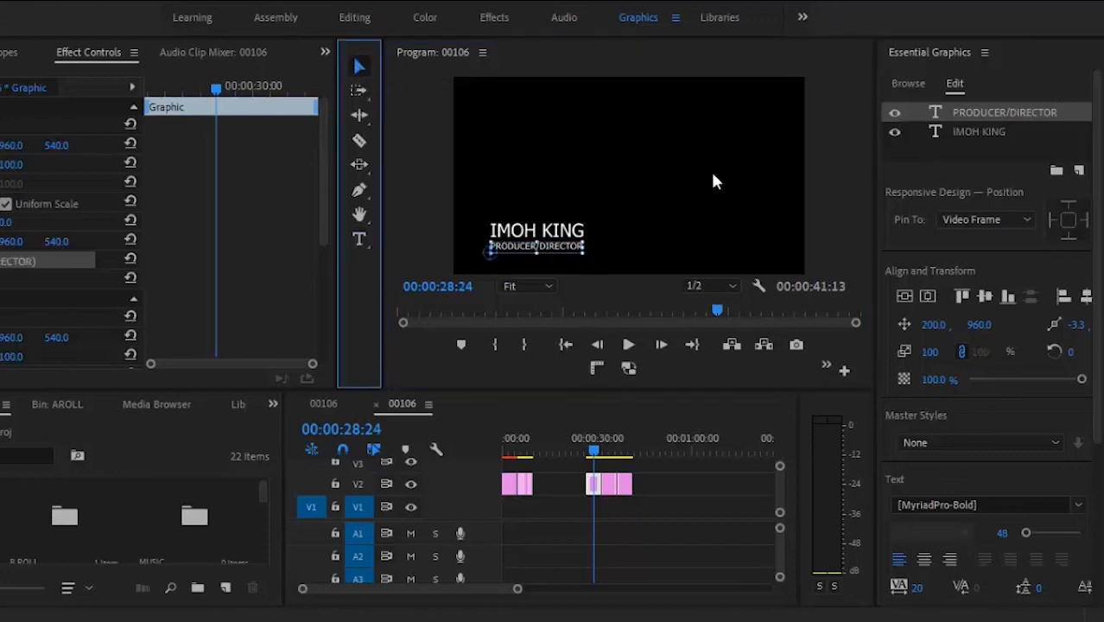
left_click(734, 190)
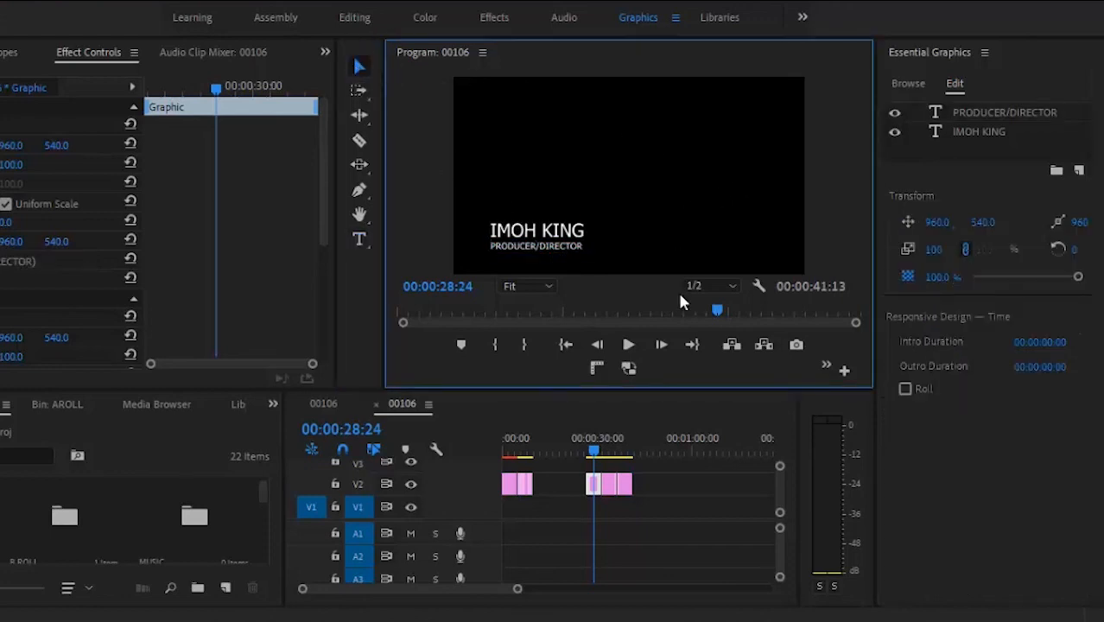
left_click(604, 452)
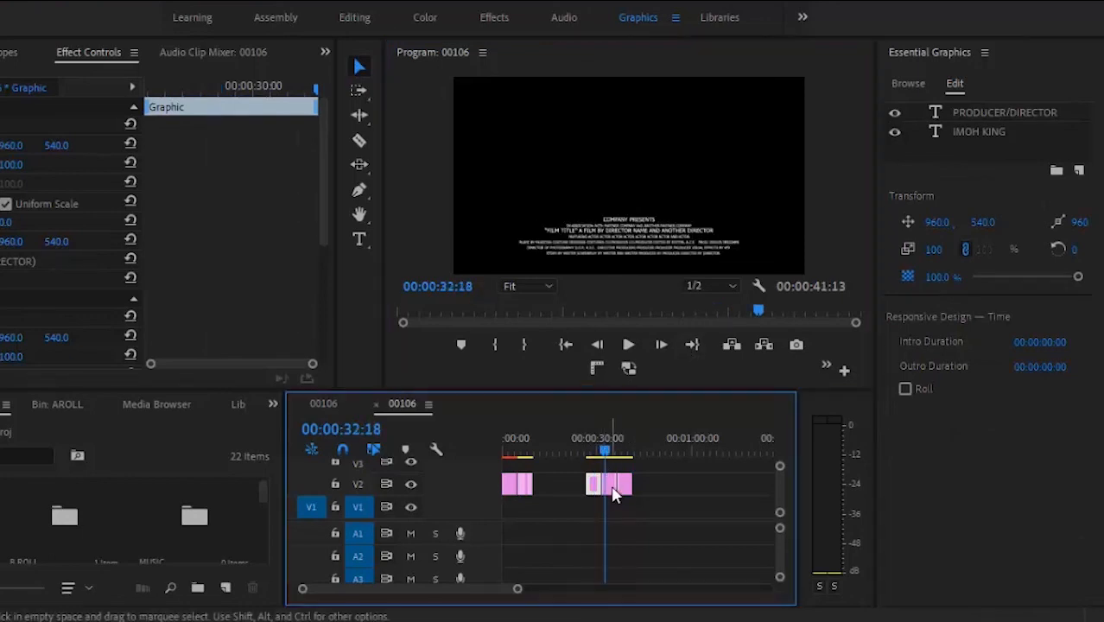
left_click(610, 484)
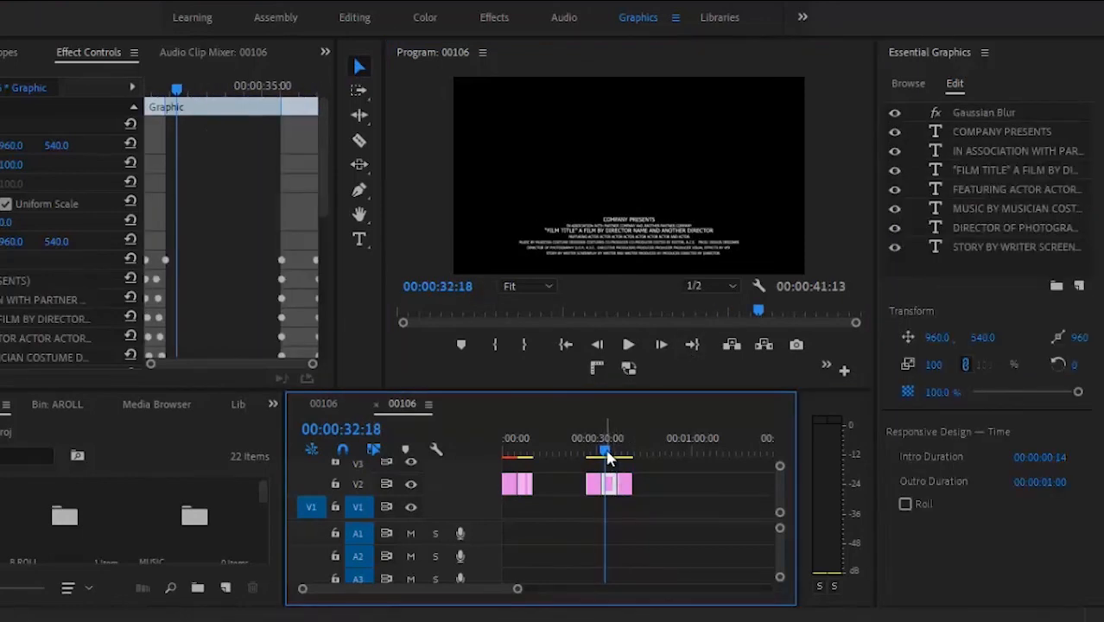
Step: Place lou.mp4 from the stock videos folder at the start of track V1
left_click_drag(605, 453, 627, 456)
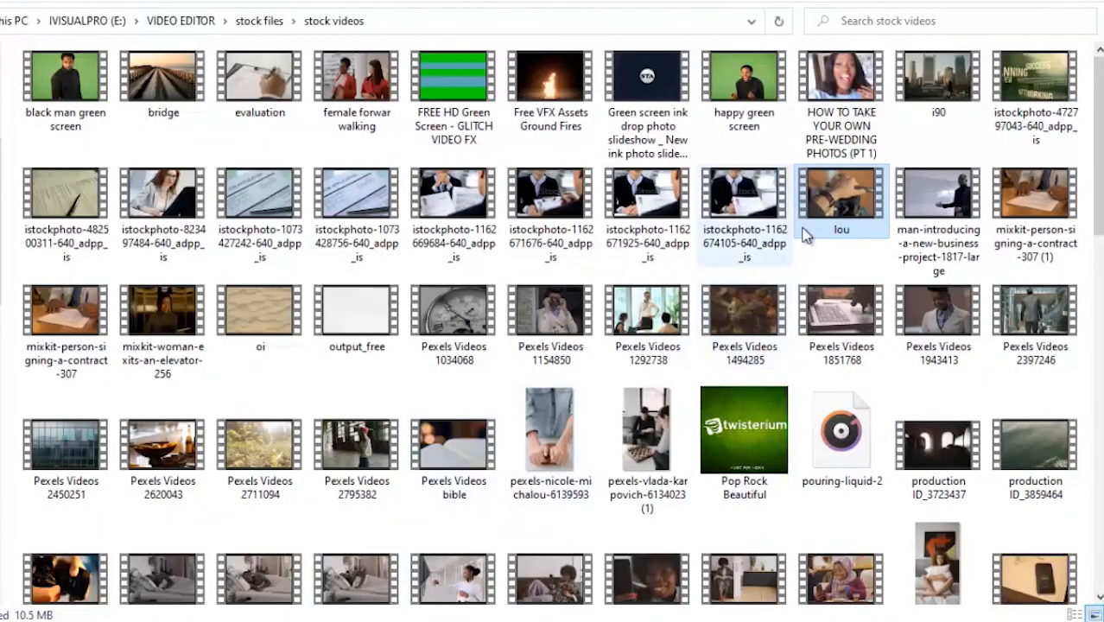
left_click_drag(836, 206, 490, 504)
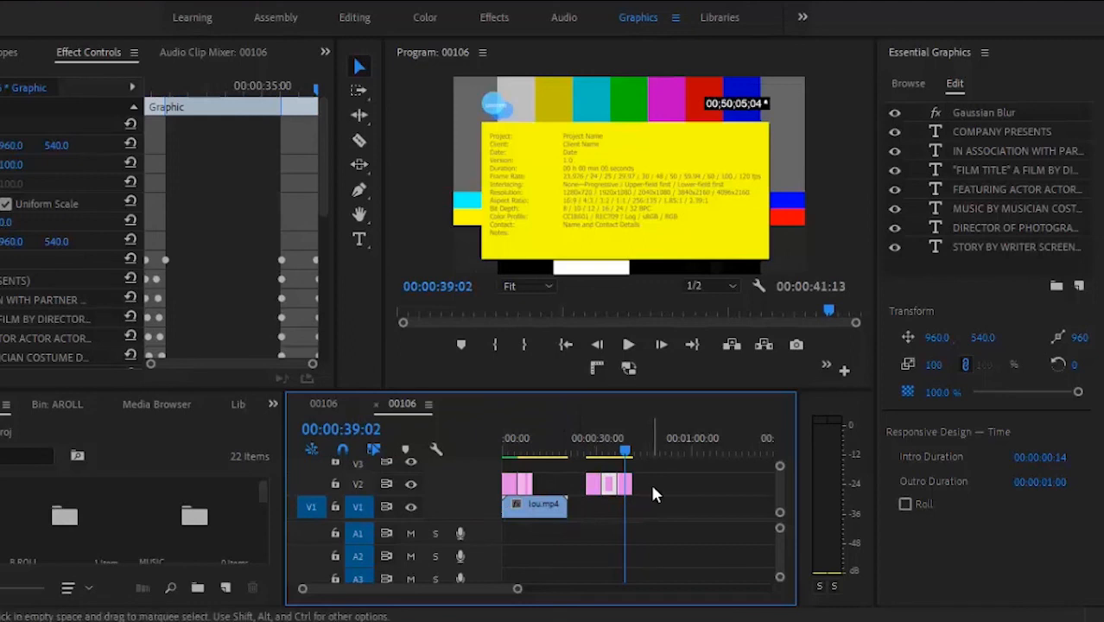
left_click_drag(653, 486, 593, 478)
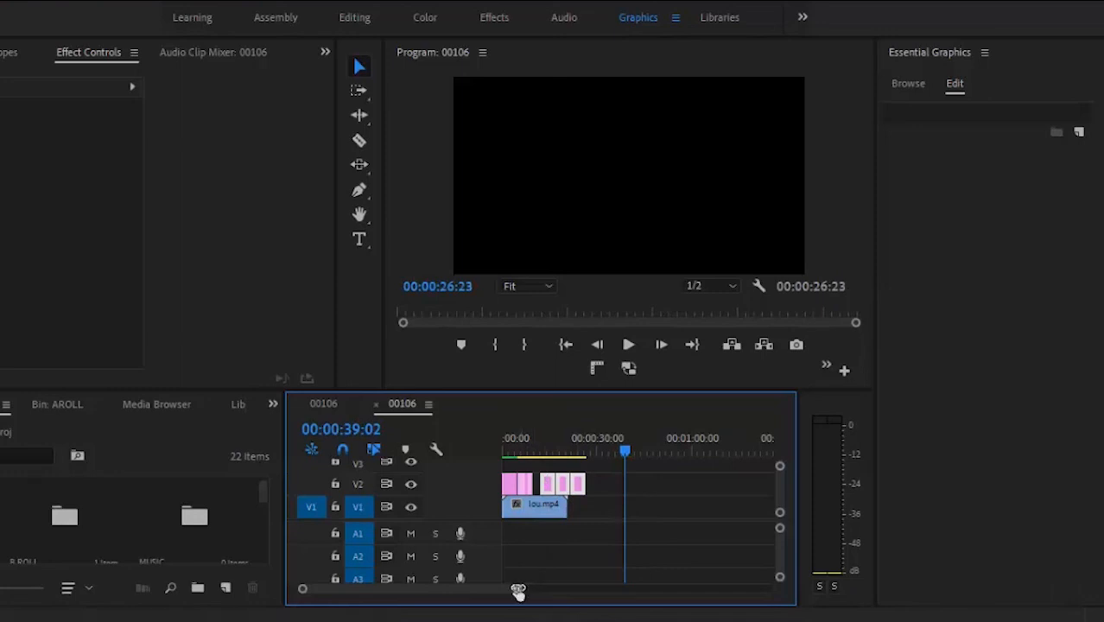
Step: Shift the selected V2 graphic clips left so they sit closer together over lou.mp4
left_click_drag(516, 588, 504, 590)
left_click_drag(566, 484, 561, 482)
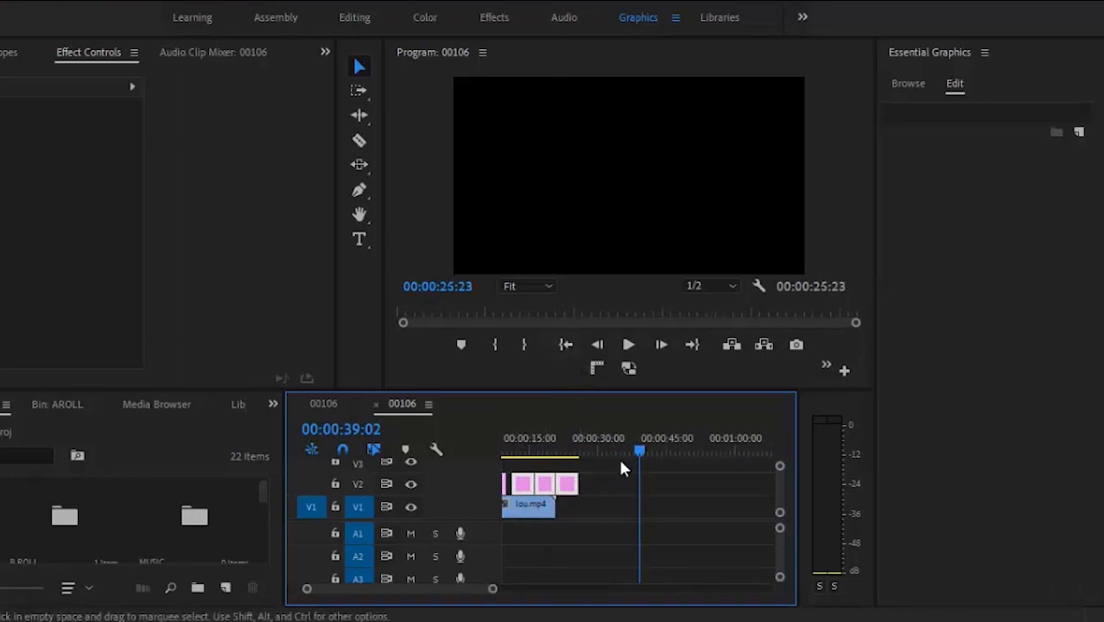
left_click_drag(640, 455, 482, 456)
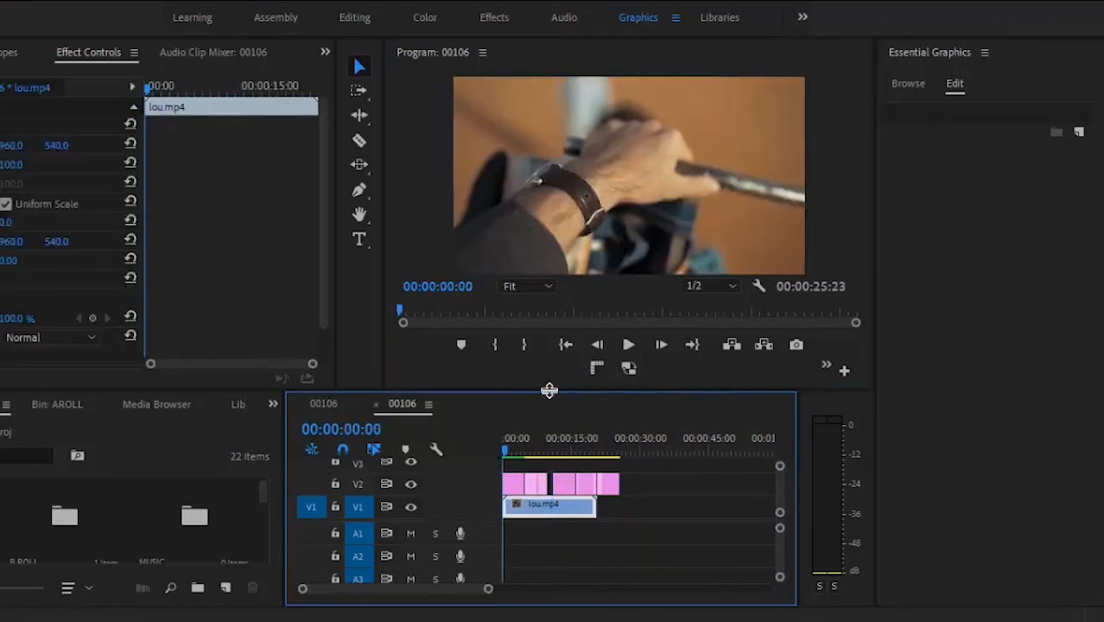
Step: Enlarge the program preview and play the sequence from the start
left_click_drag(550, 389, 566, 535)
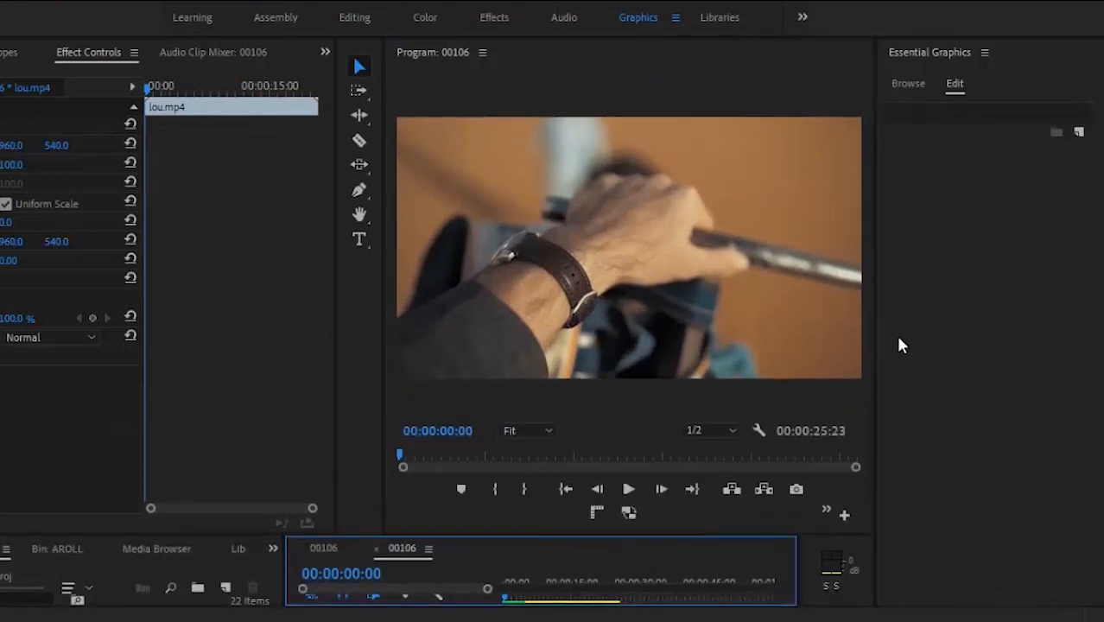
left_click_drag(875, 338, 980, 306)
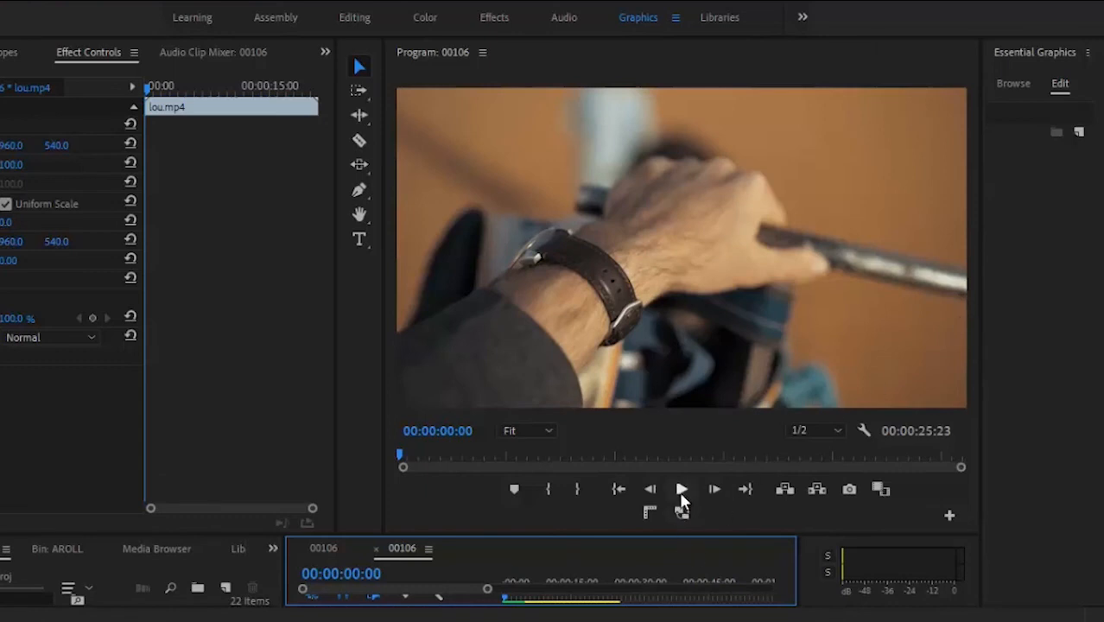
left_click(681, 490)
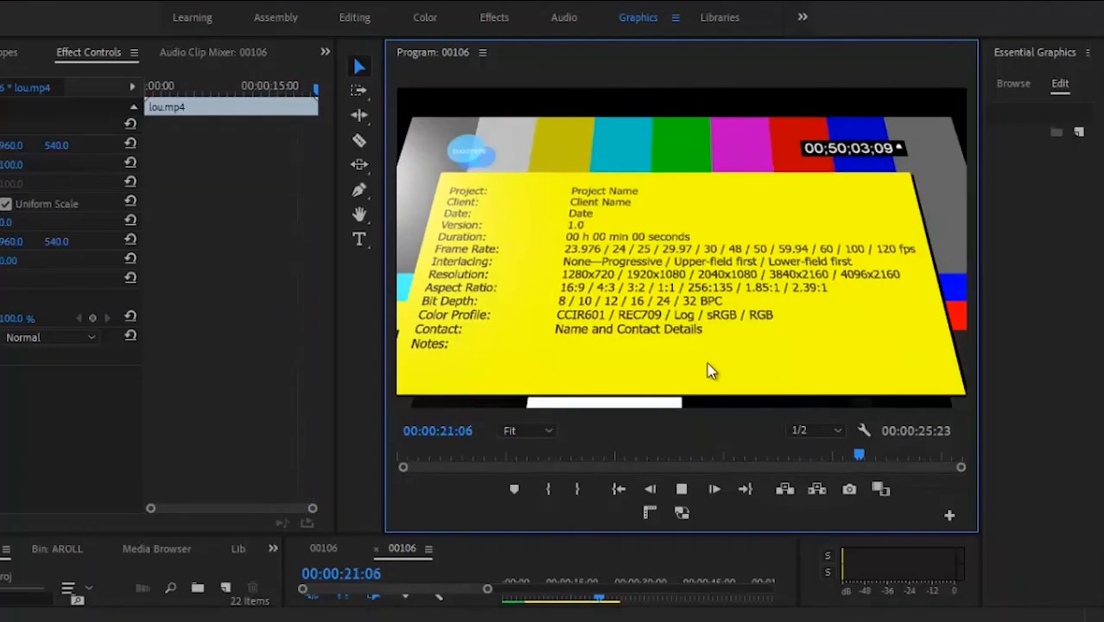
left_click(682, 489)
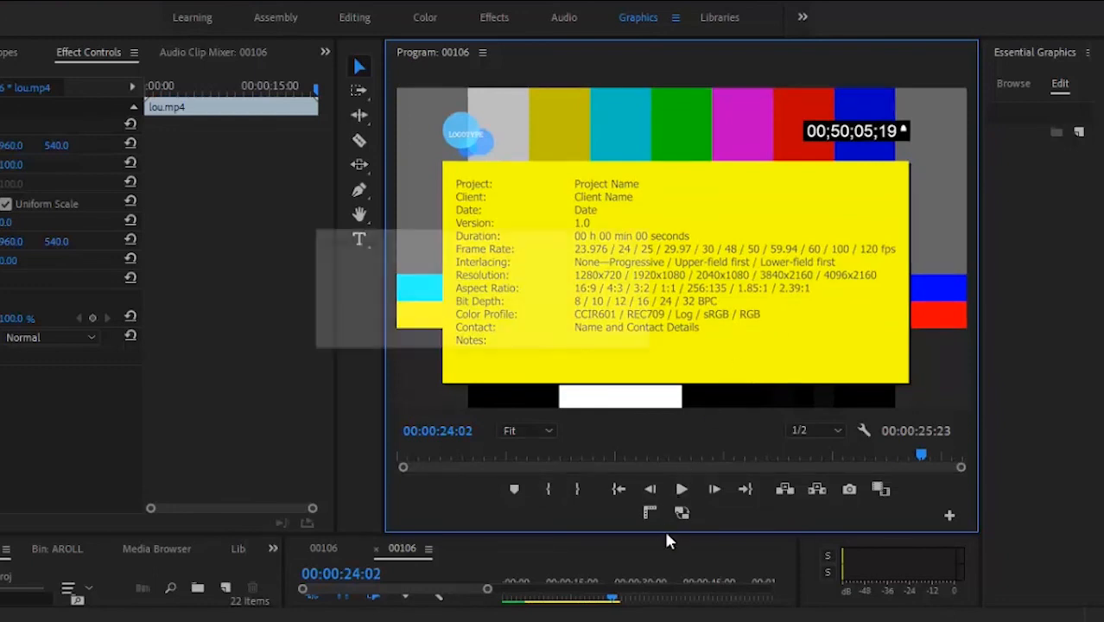
Step: Save the project and bring back the Essential Graphics template browser
key("ctrl+s")
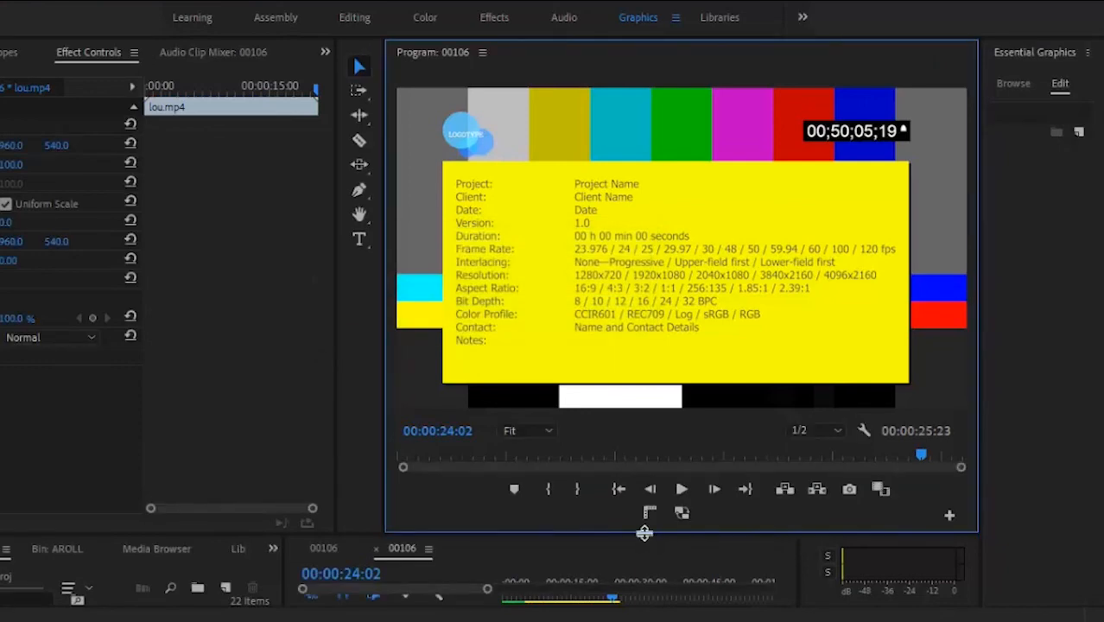
left_click_drag(644, 534, 661, 427)
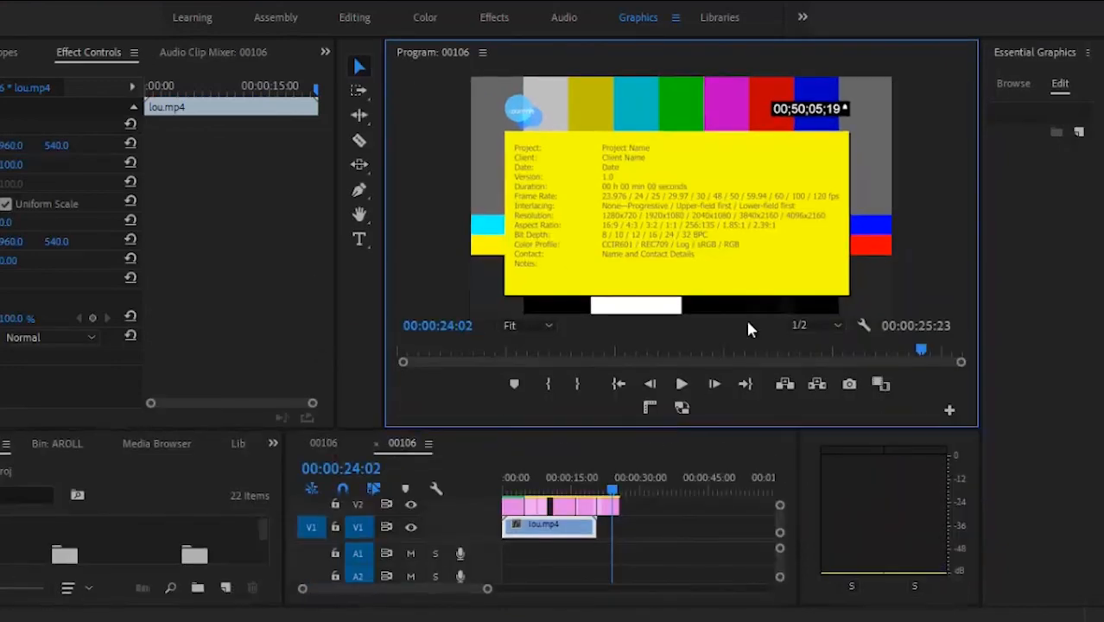
left_click(1009, 83)
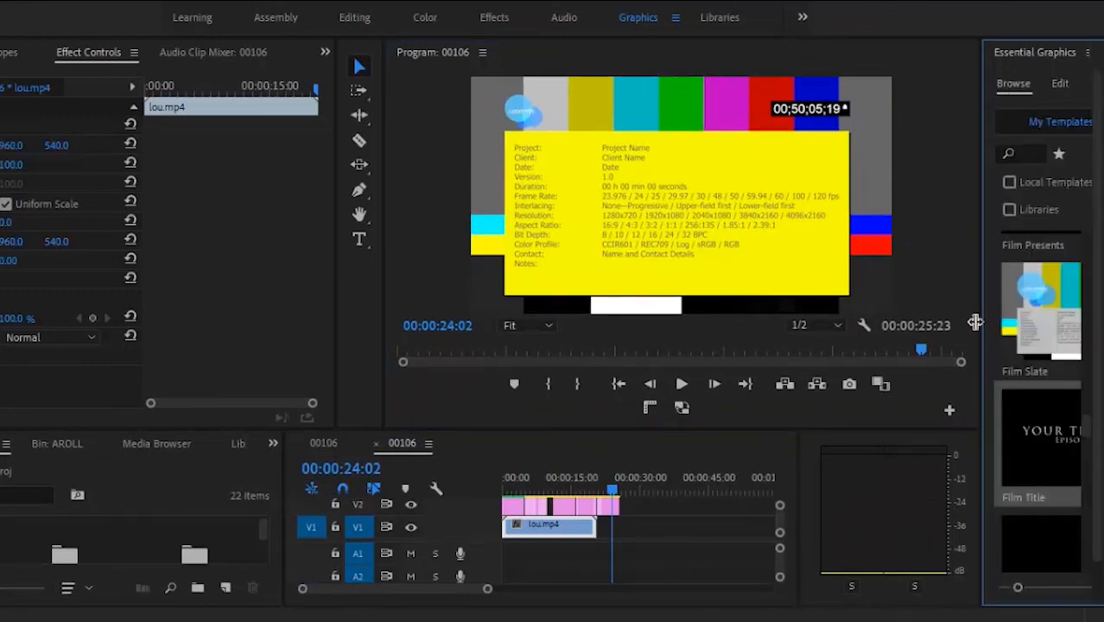
Step: Add the Film Lower Third and Gaming Lower Third Right templates after the titles on V2
left_click_drag(982, 325, 860, 324)
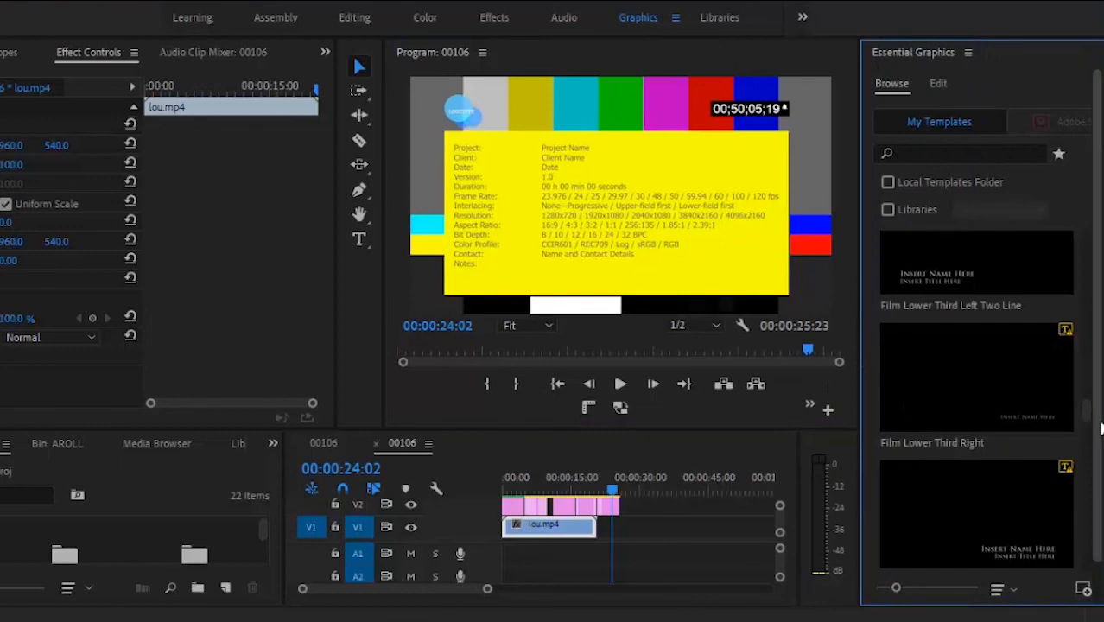
left_click_drag(1031, 535, 635, 514)
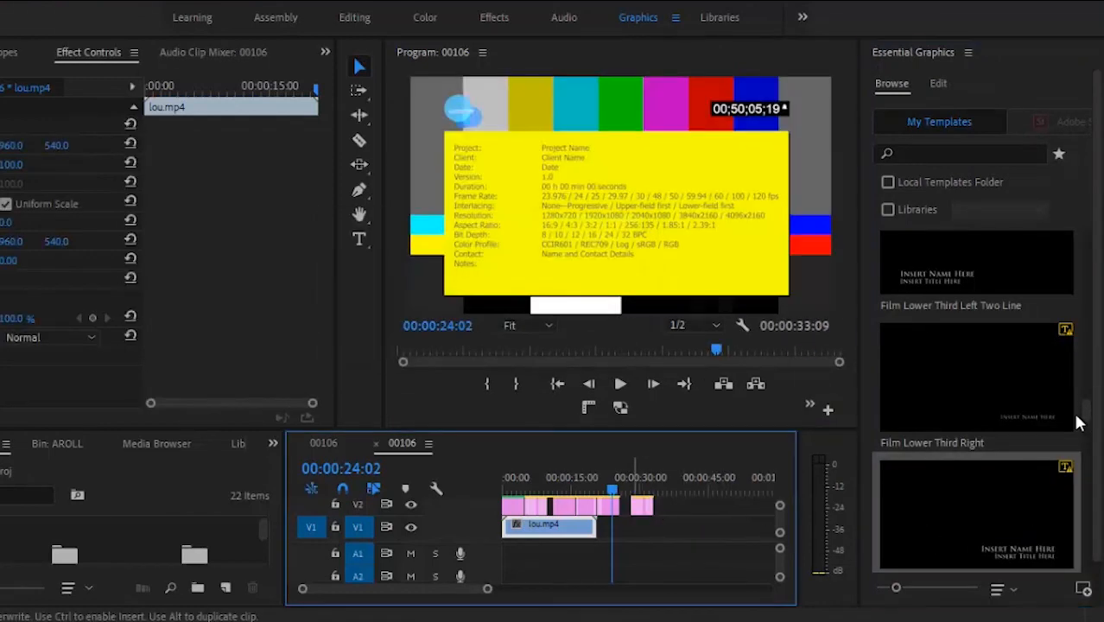
left_click_drag(1087, 416, 1091, 466)
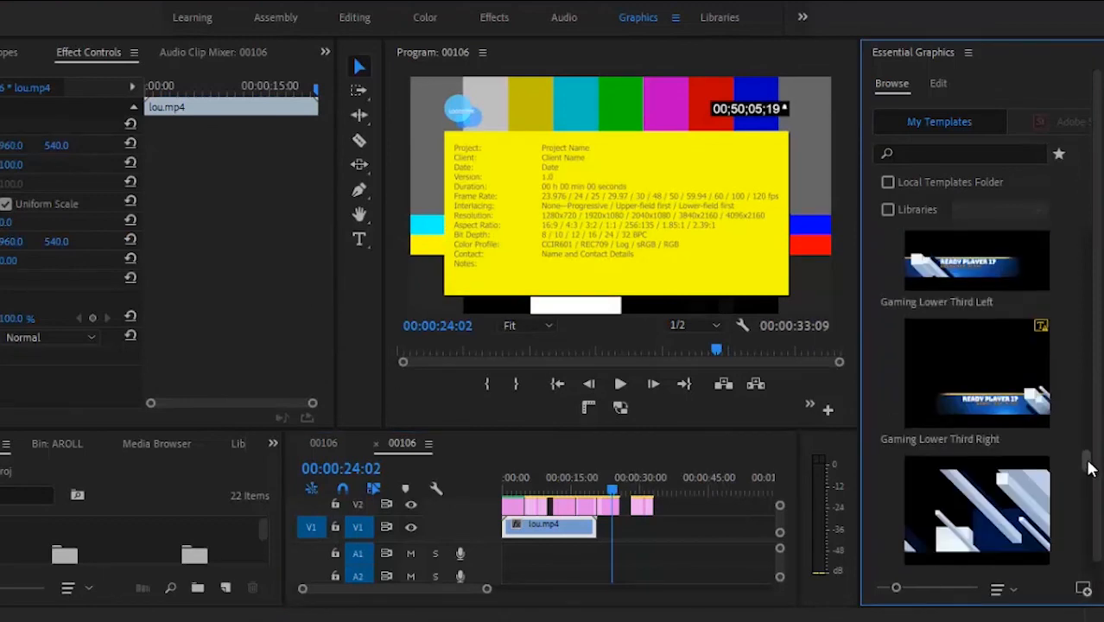
left_click_drag(1004, 396, 669, 505)
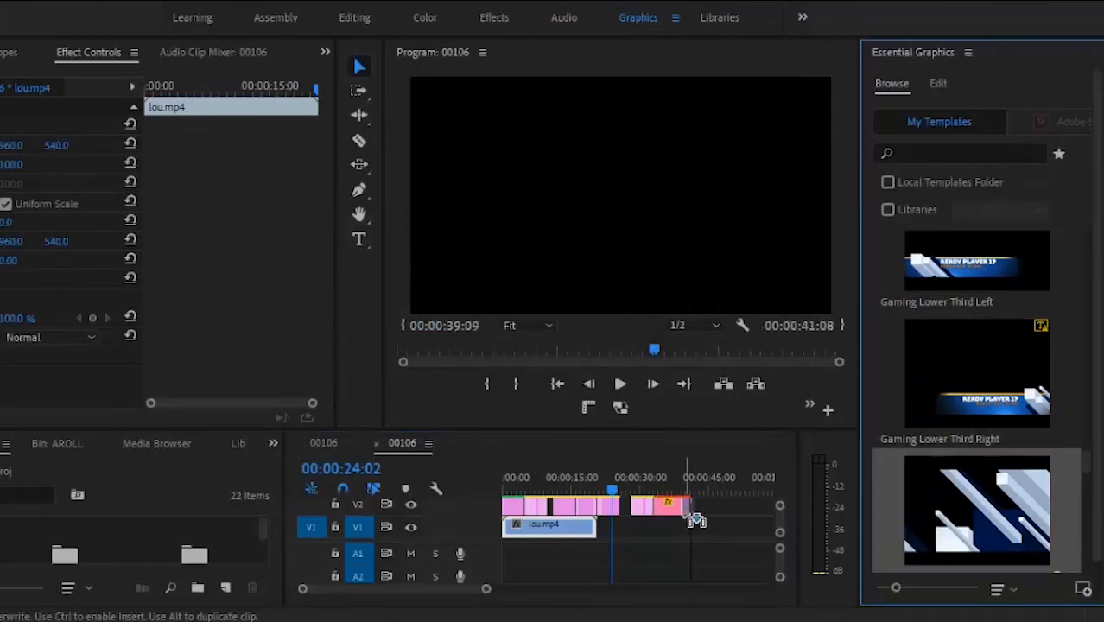
left_click_drag(702, 518, 700, 517)
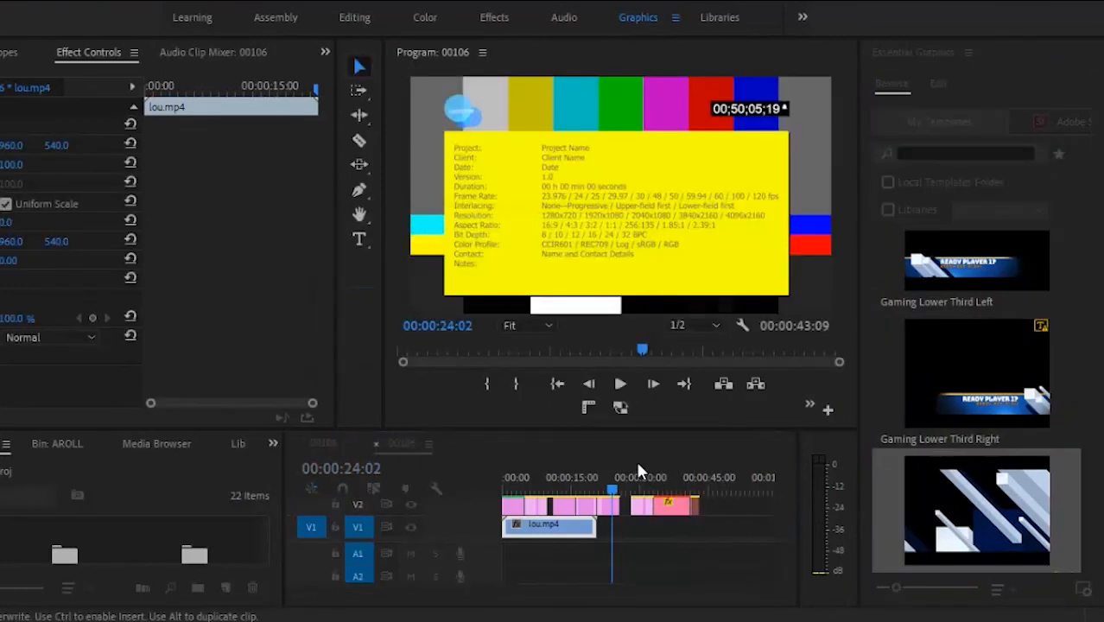
Step: Play back the new lower thirds, then return to the film lower third
left_click(634, 477)
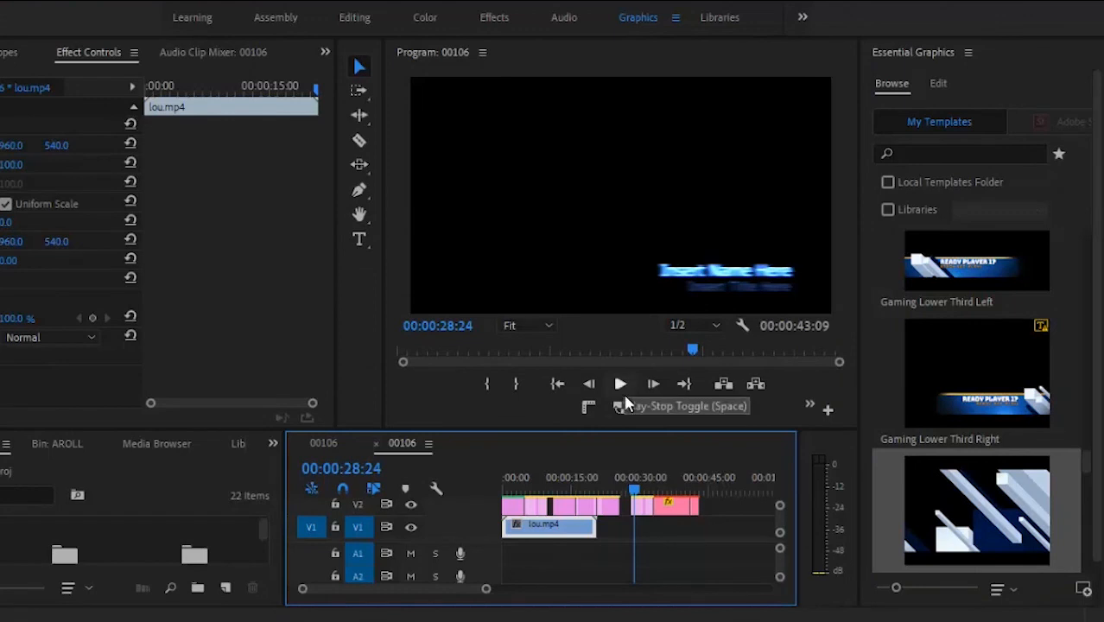
left_click(628, 469)
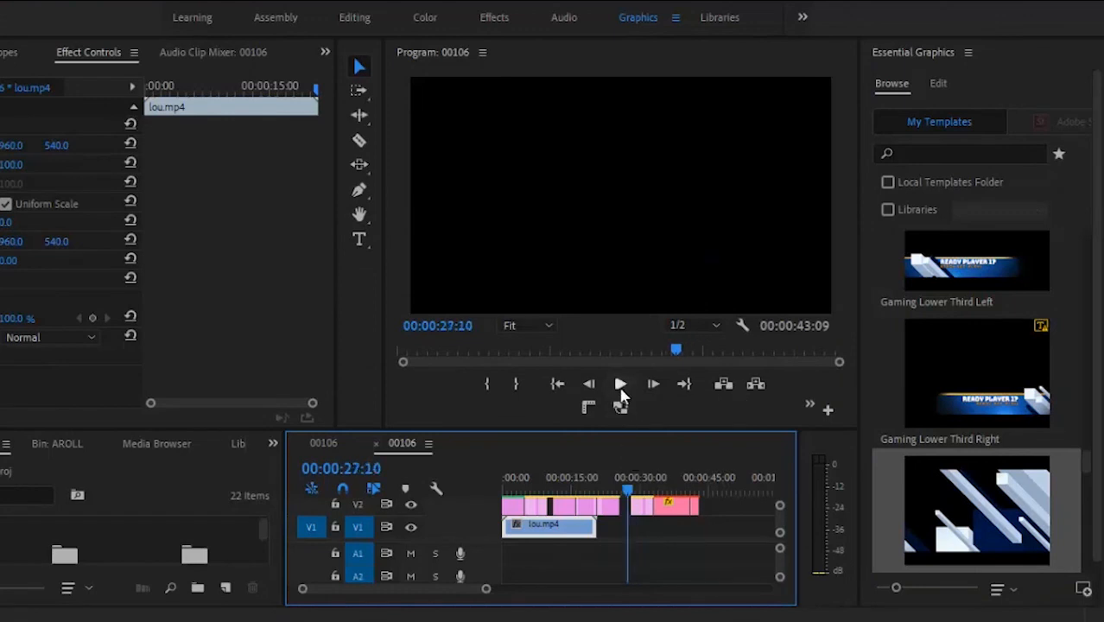
left_click(621, 385)
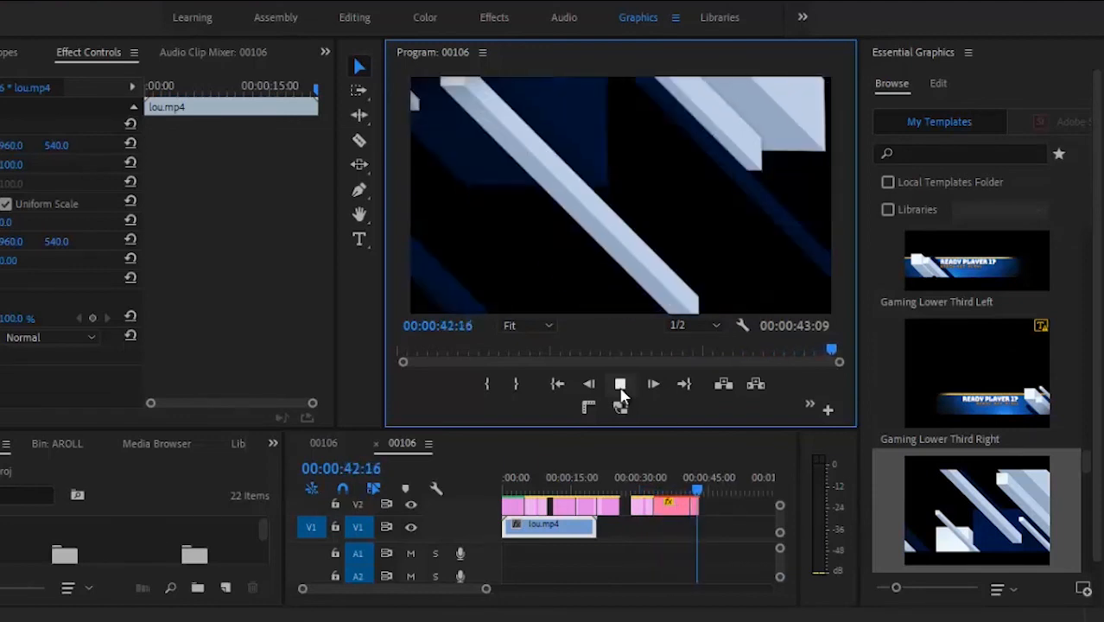
left_click(699, 493)
left_click_drag(700, 492, 646, 489)
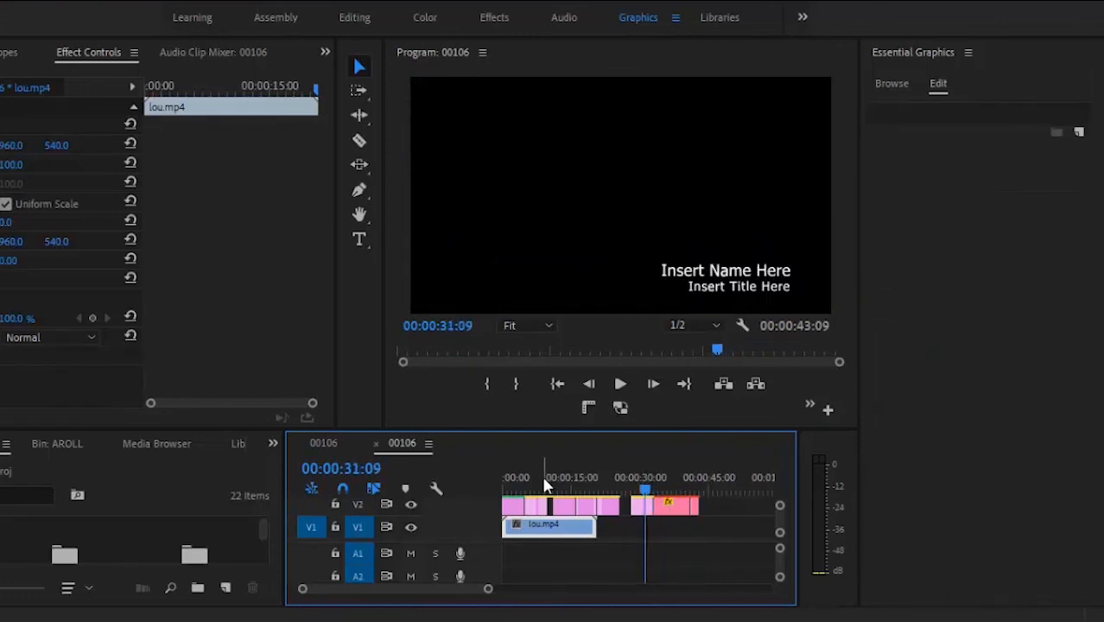
Step: Switch to the other 00106 sequence and inspect the graphic's text and shape layers from the start
left_click(322, 442)
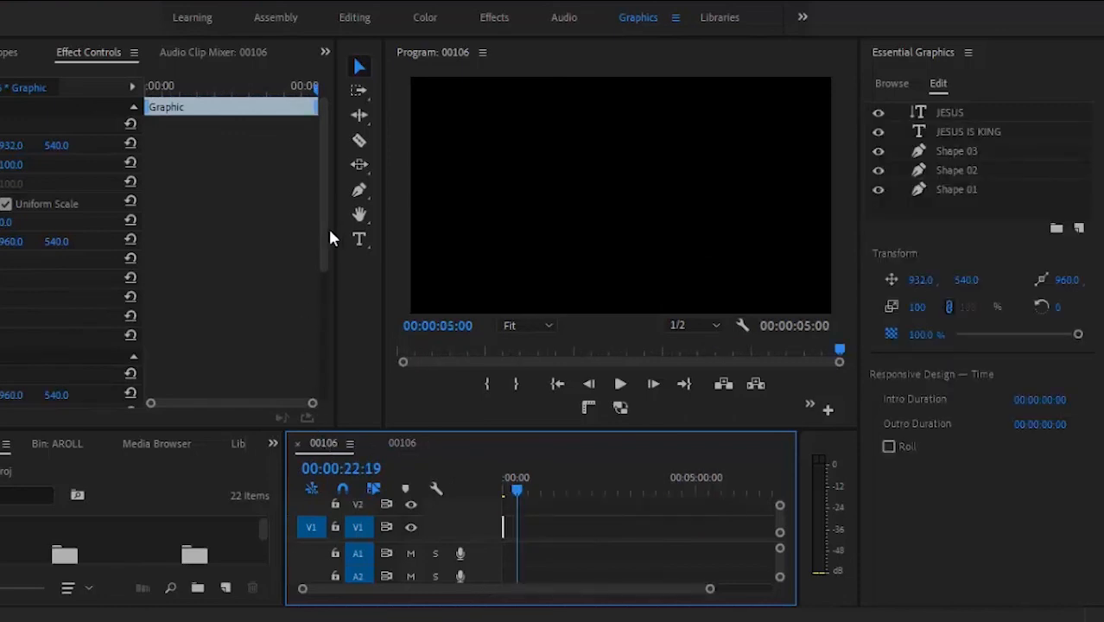
left_click(106, 261)
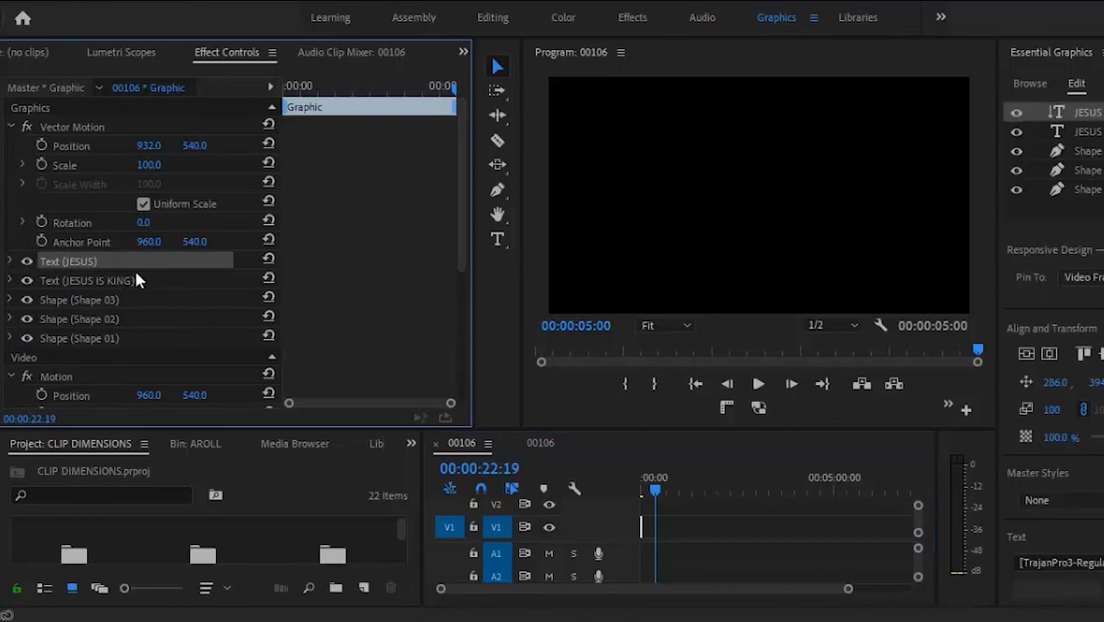
left_click(87, 281)
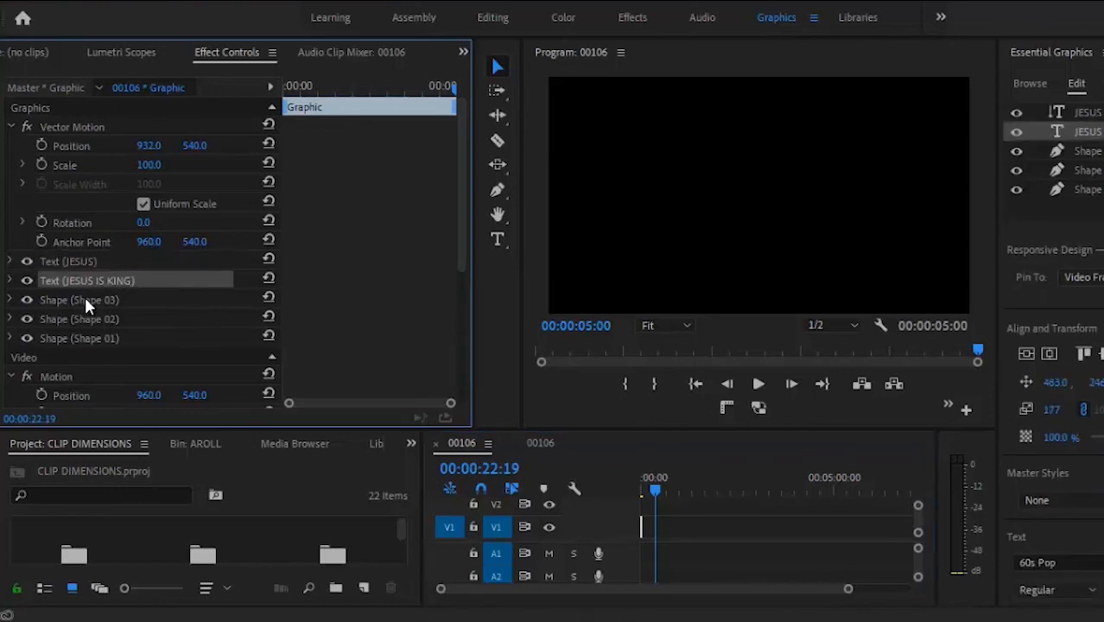
left_click(84, 293)
left_click(85, 319)
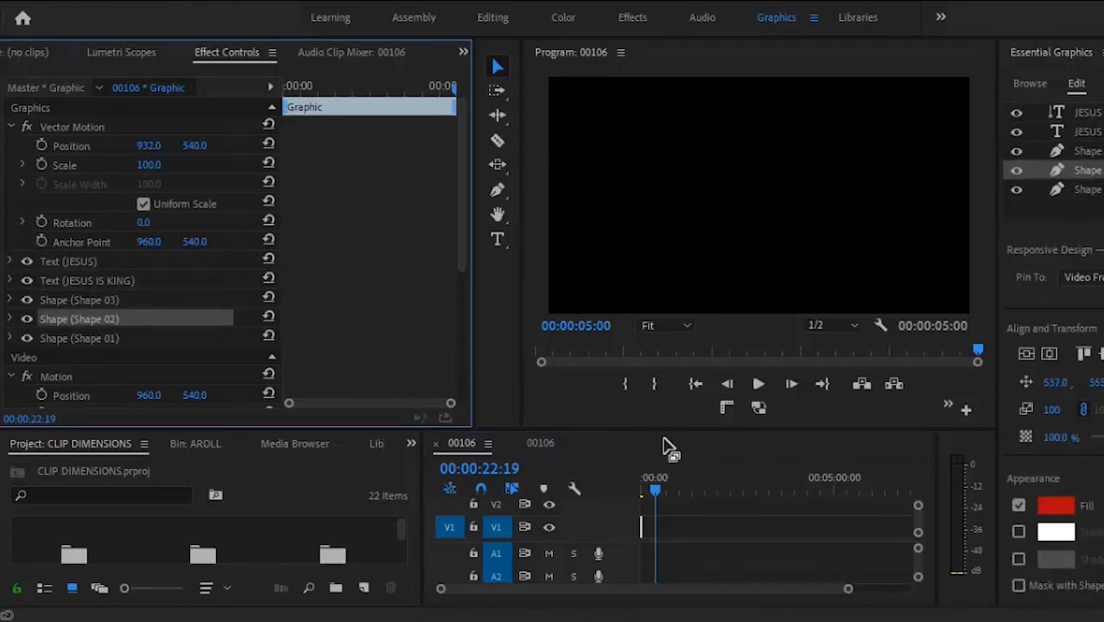
left_click(656, 490)
left_click_drag(656, 493, 628, 492)
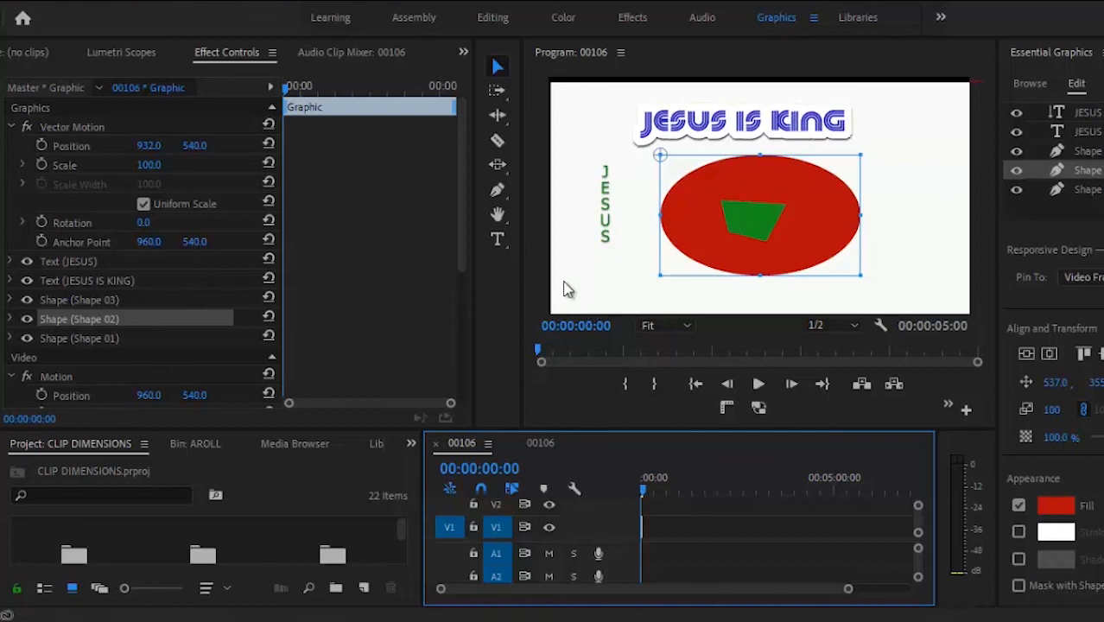
Step: Move the white Shape 01 background up, just below the JESUS text layer, hiding the red ellipse
left_click(261, 337)
left_click(609, 309)
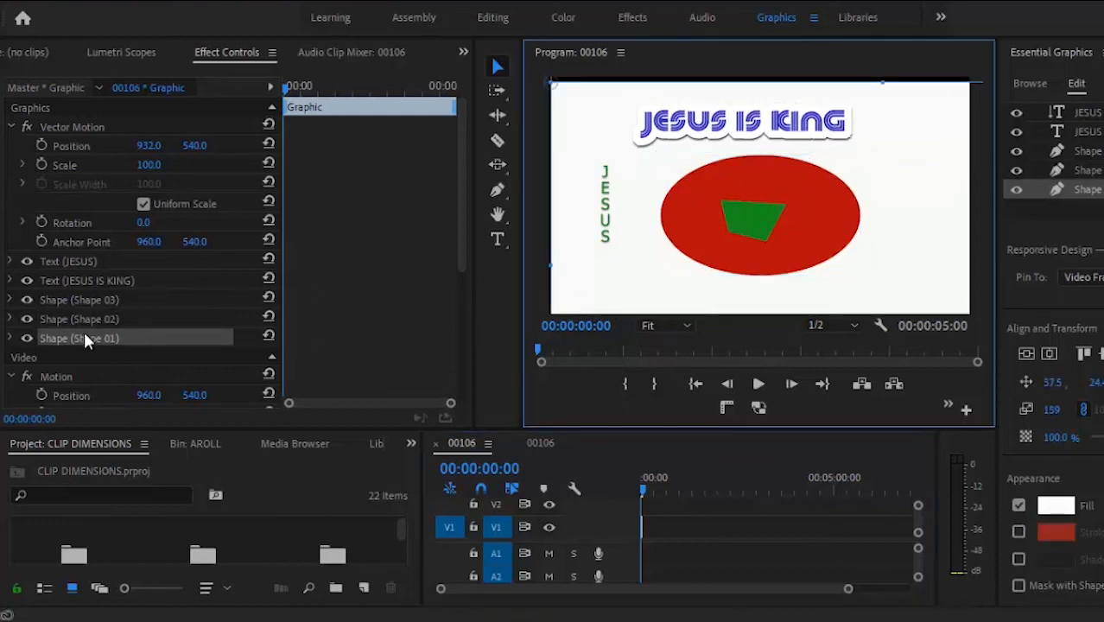
left_click_drag(85, 331, 80, 262)
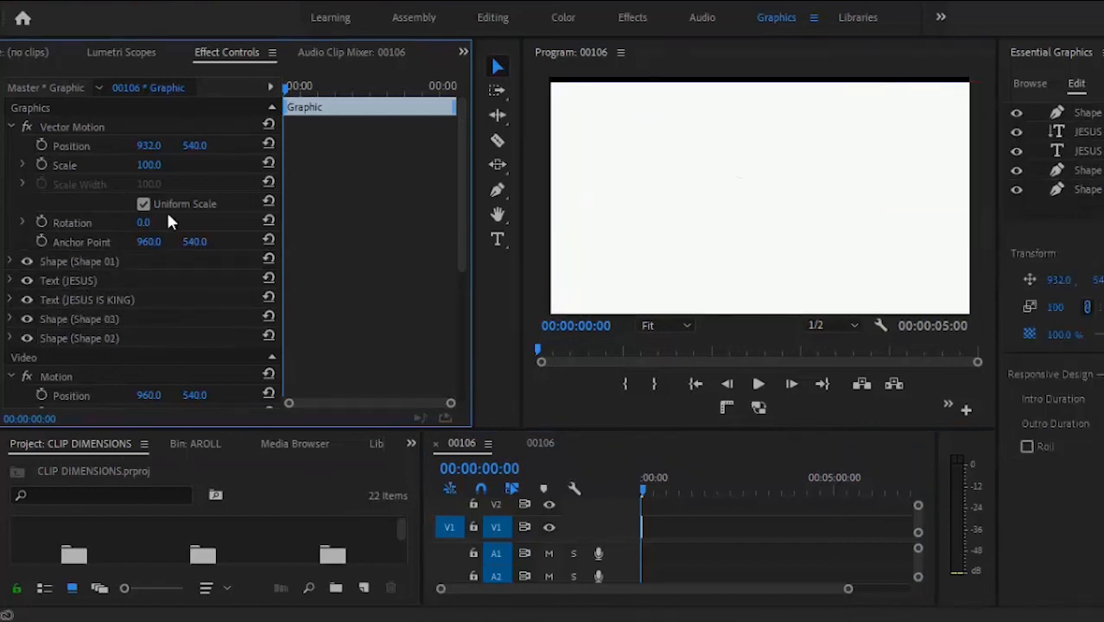
left_click(74, 261)
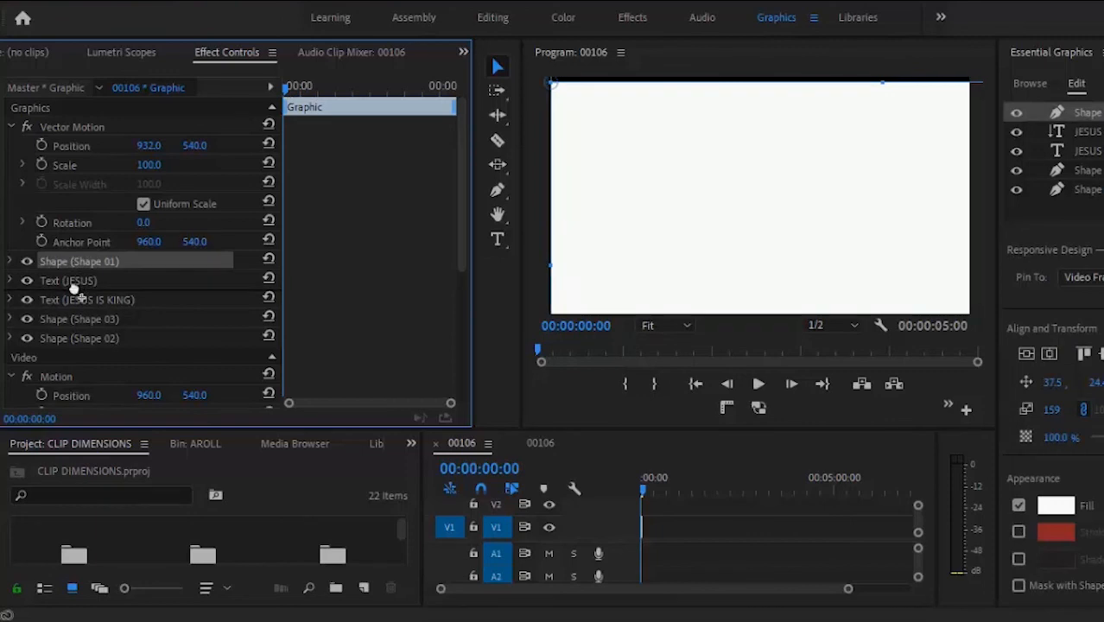
left_click_drag(76, 294, 74, 292)
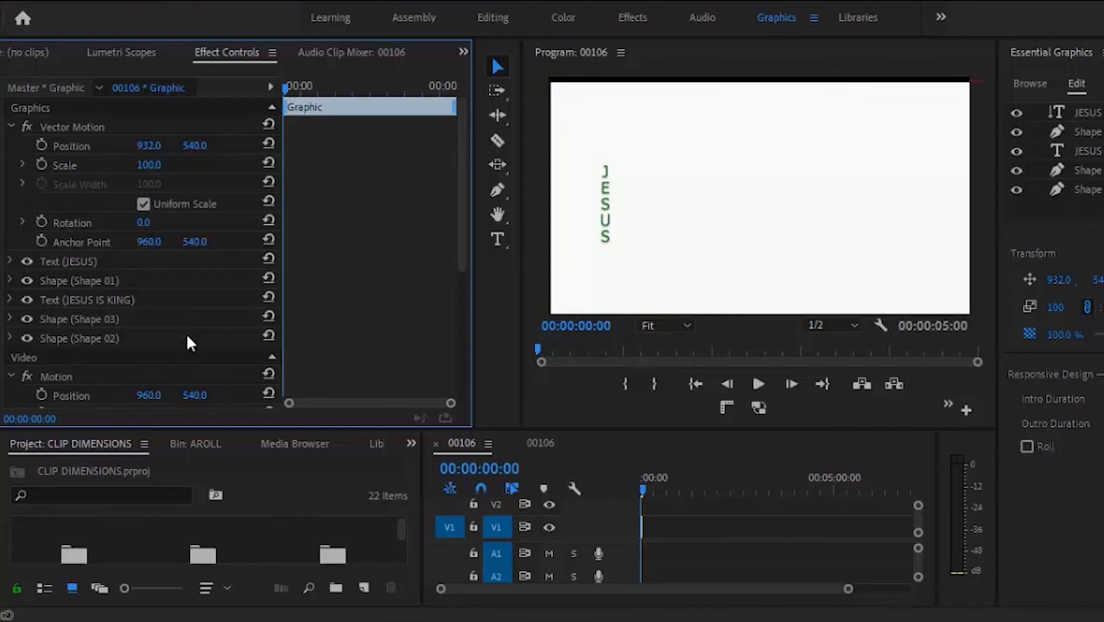
Step: Copy the JESUS IS KING text layer and paste it above the JESUS layer
left_click(102, 300)
right_click(102, 299)
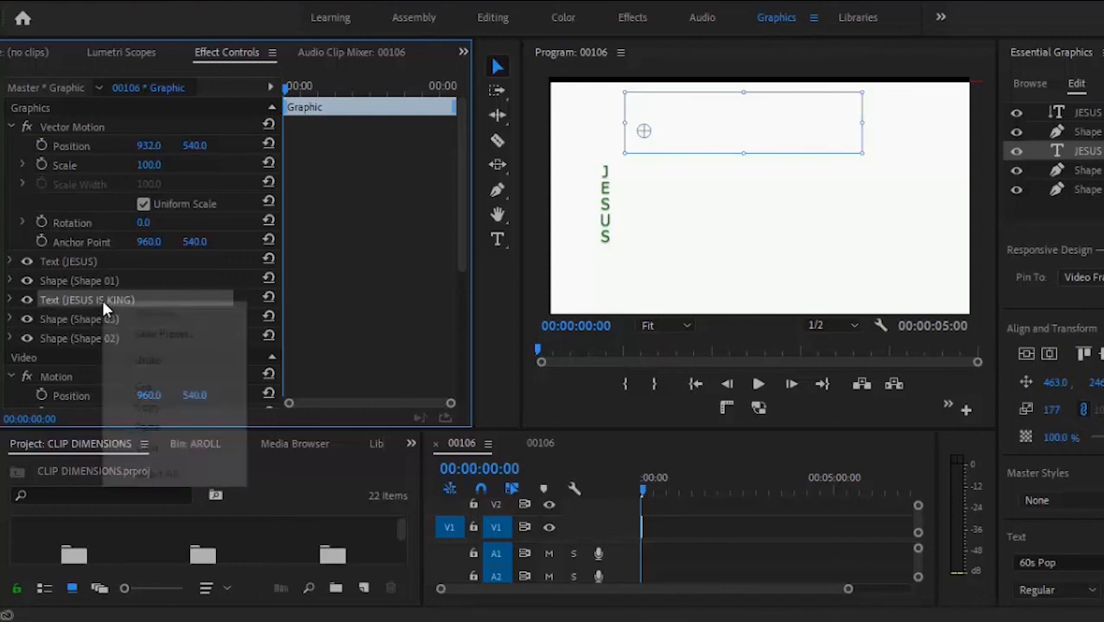
left_click(179, 406)
right_click(165, 258)
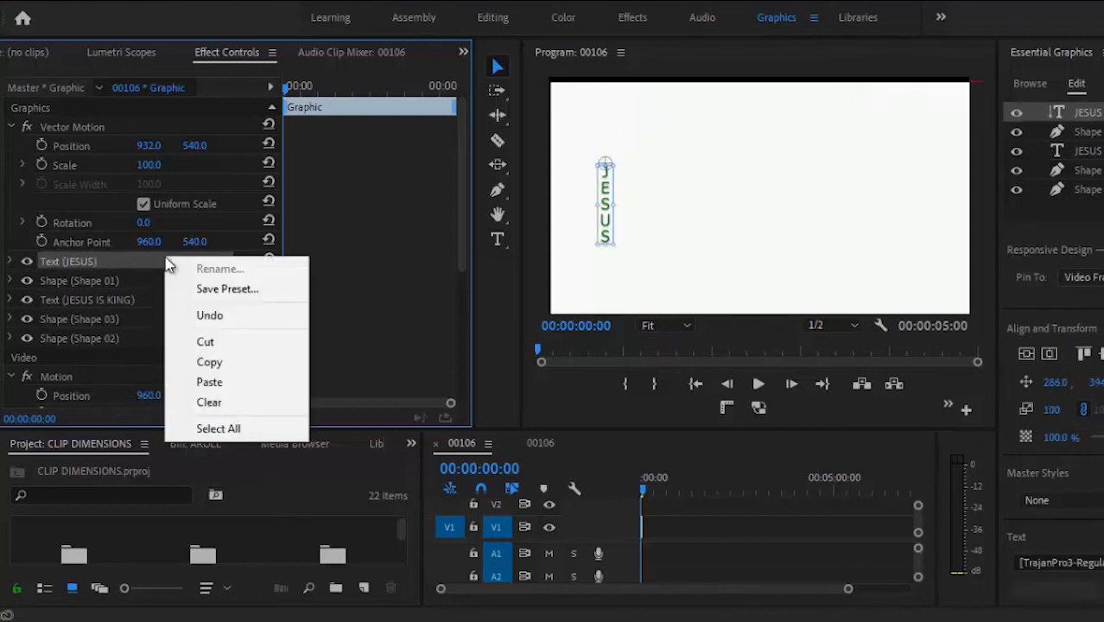
left_click(210, 382)
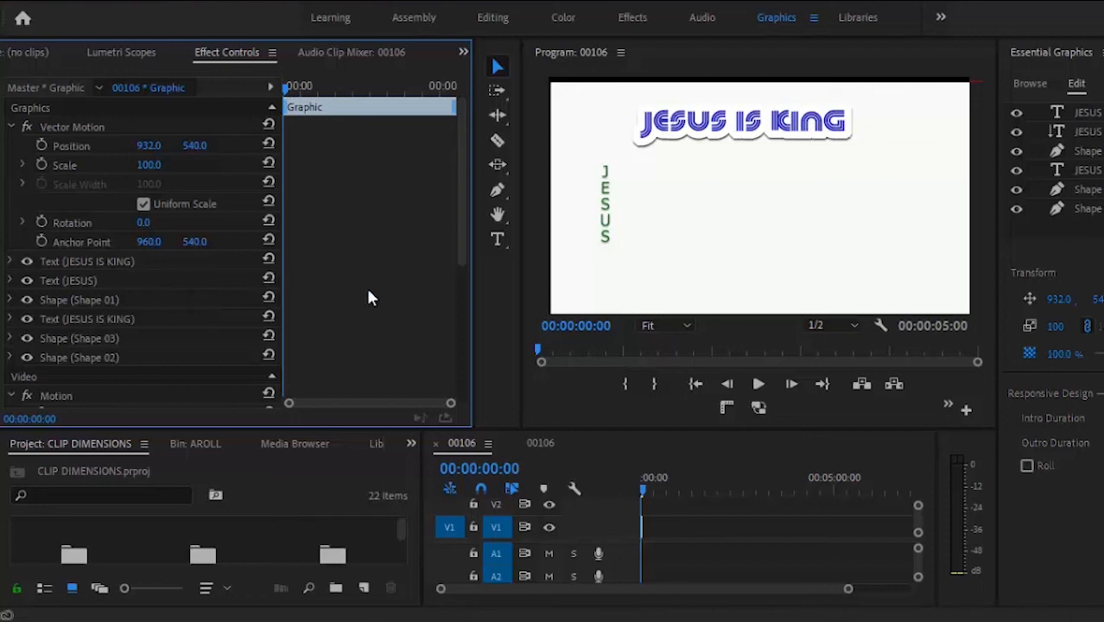
Step: Return to the lou.mp4 sequence and rewind the playhead to 00:00:00:00
left_click(538, 442)
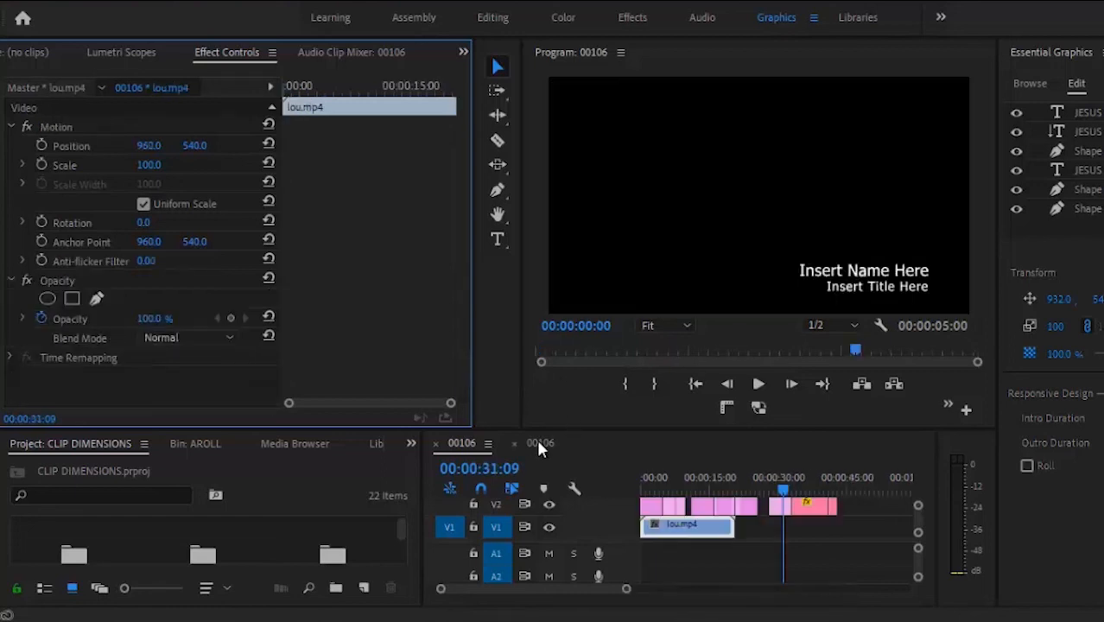
left_click(682, 479)
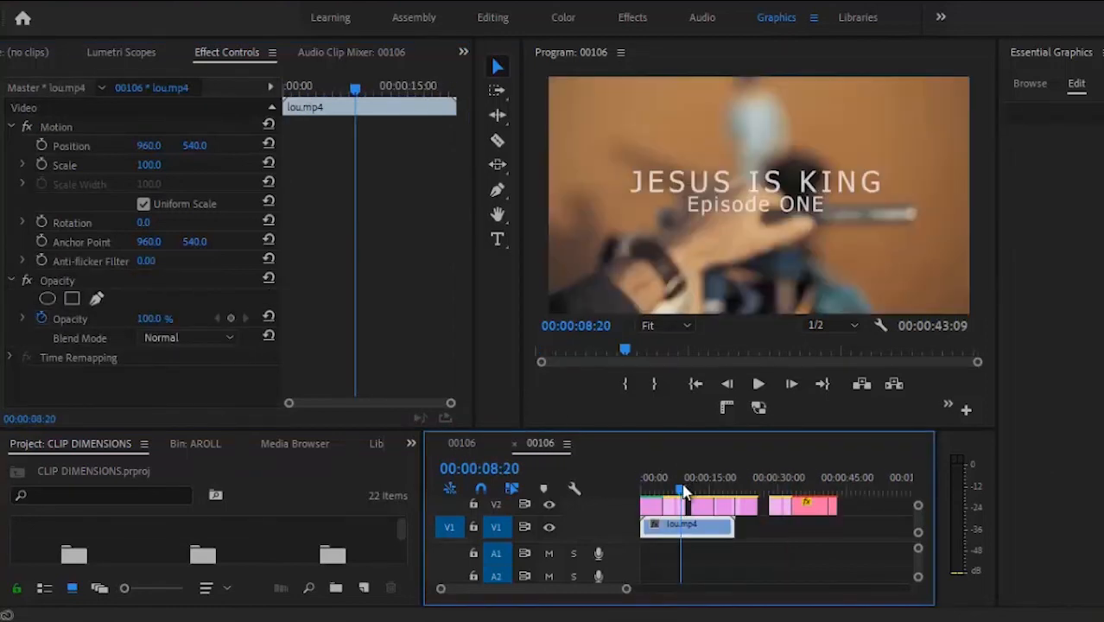
left_click_drag(681, 491, 624, 491)
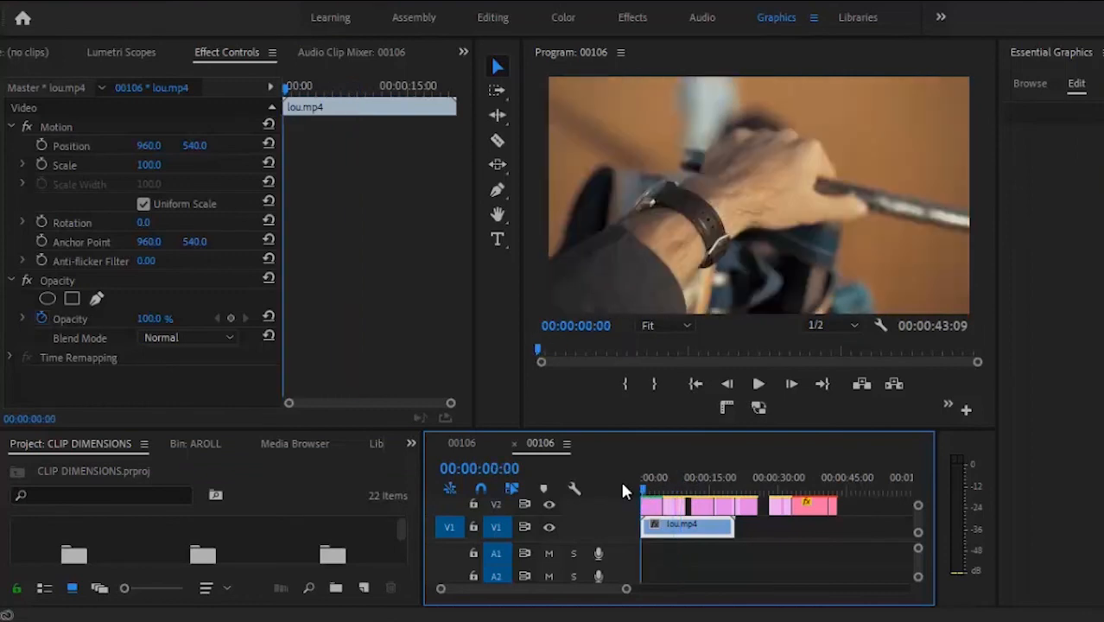